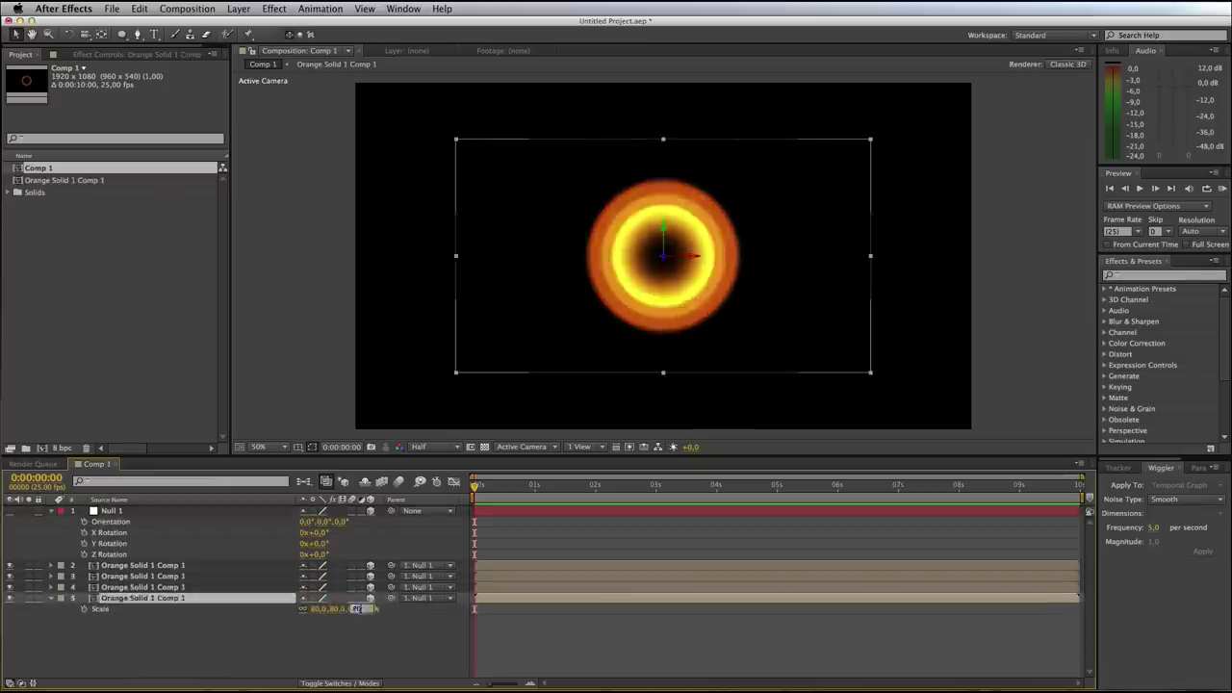
Duplicate the lowest Orange Solid 1 Comp 1 layer several times, adjusting the scale of a copy
key("ctrl+d")
left_click_drag(318, 620, 310, 653)
key("ctrl+d")
key("ctrl+d")
key("ctrl+d")
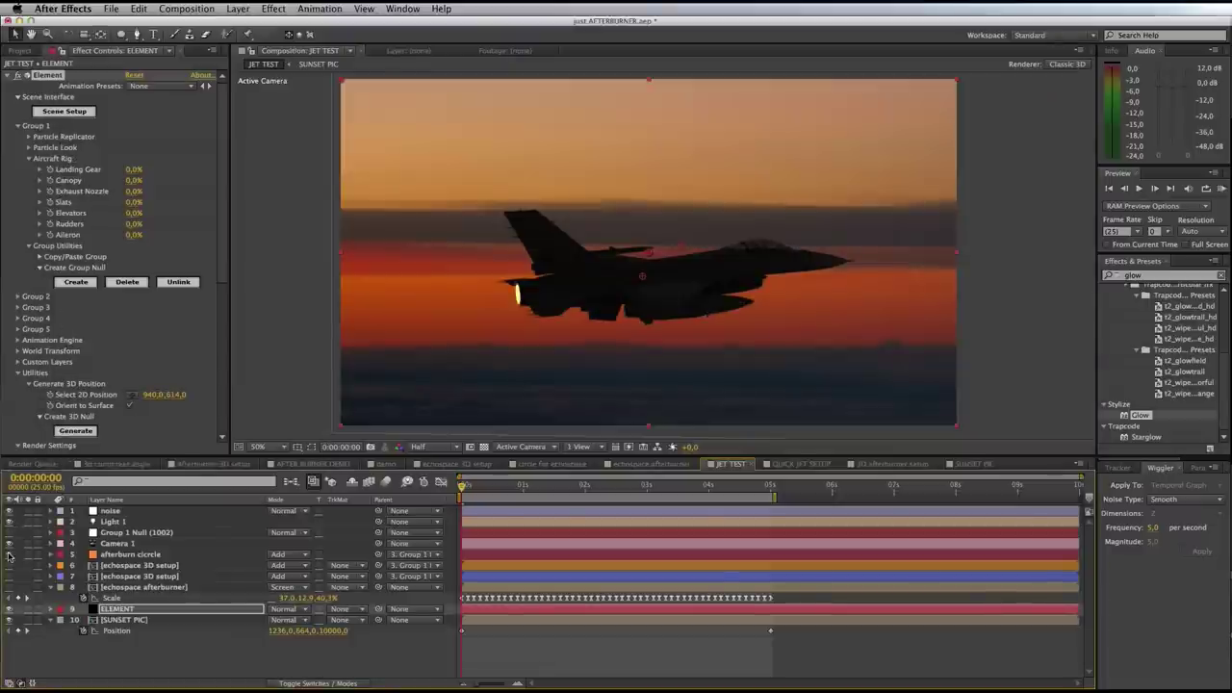
Show the echospace afterburner layer in the JET TEST composition and increase its X scale to stretch the flame
left_click(10, 587)
left_click_drag(288, 597, 300, 598)
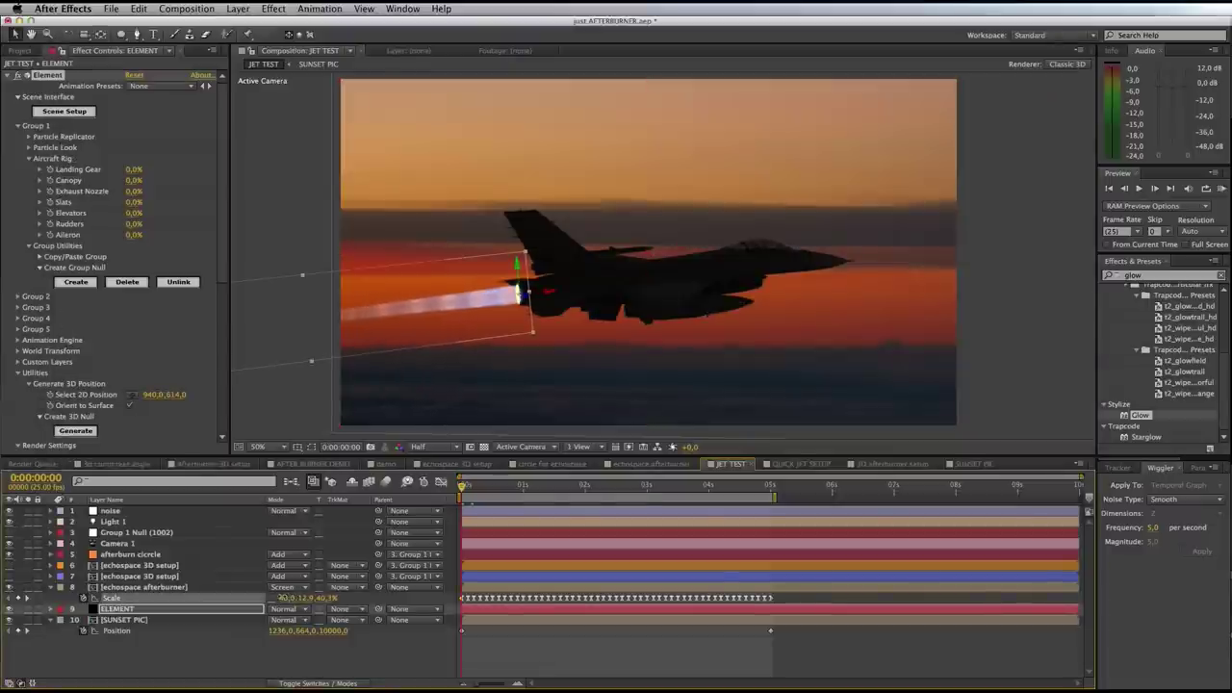
left_click(145, 586)
left_click(19, 271)
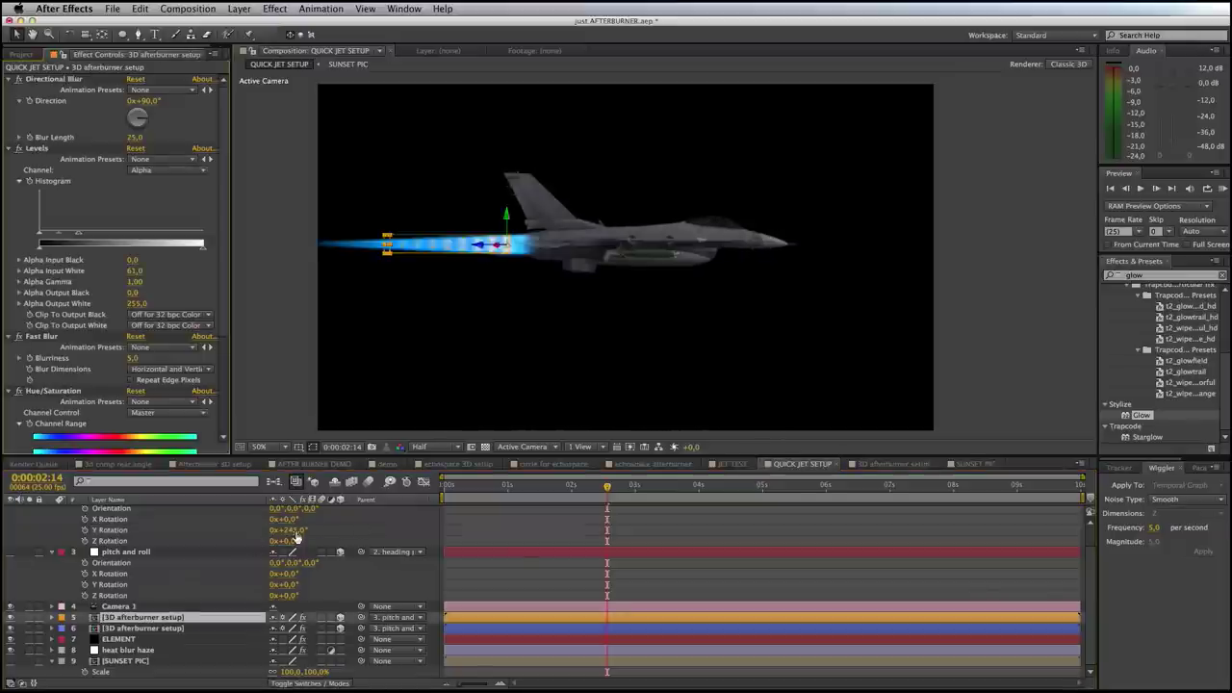
Move the ELEMENT layer above both 3D afterburner setup layers and show the SUNSET PIC background in QUICK JET SETUP
left_click_drag(118, 638, 118, 617)
left_click(10, 661)
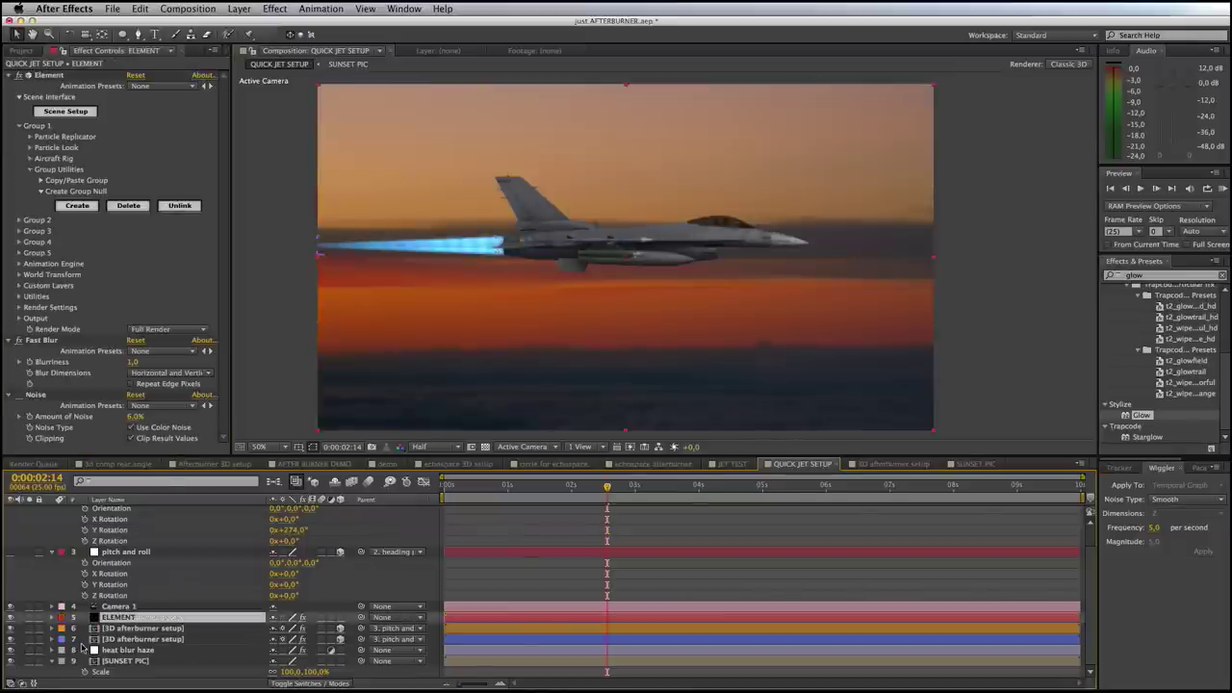
scroll(83, 647, "up", 1)
scroll(83, 646, "up", 1)
left_click(11, 511)
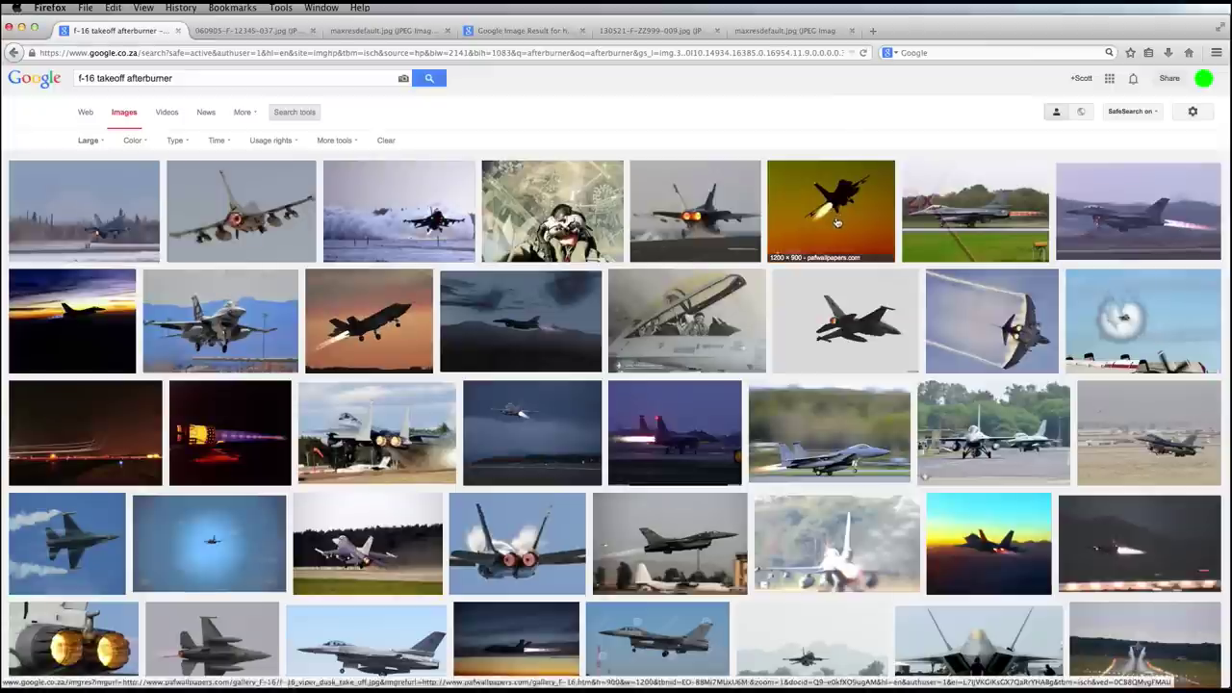
Switch to Firefox and look through the Google Images results for f-16 takeoff afterburner
scroll(840, 308, "down", 10)
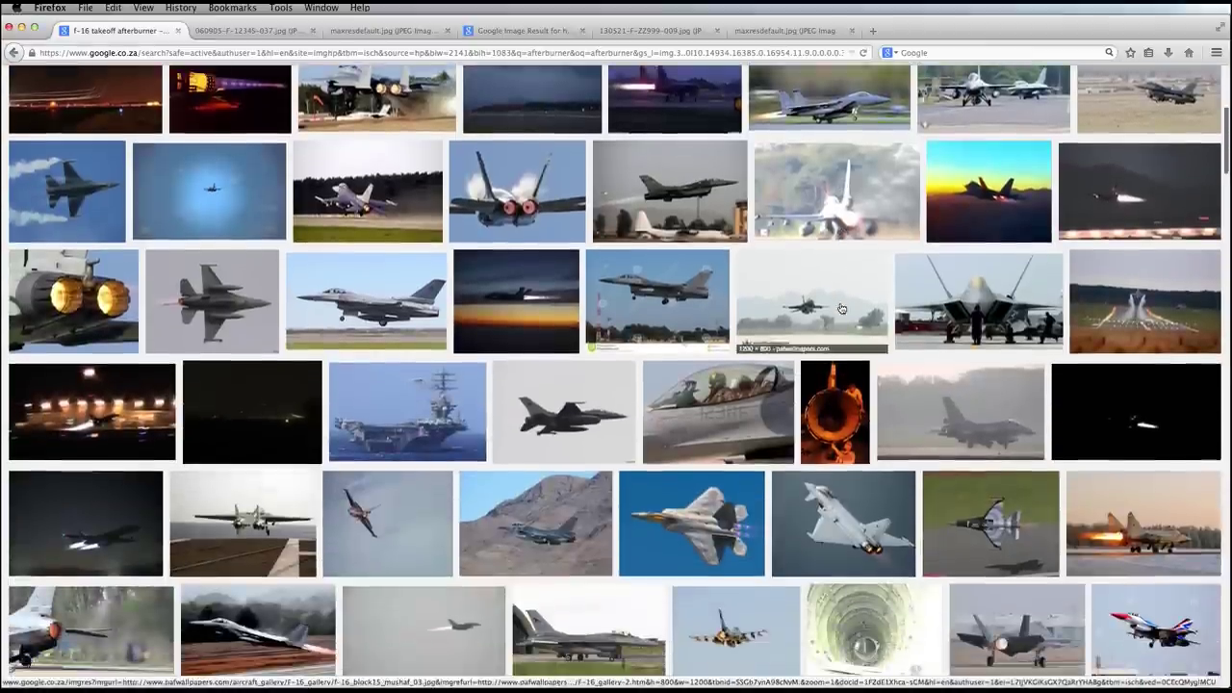
scroll(840, 308, "down", 5)
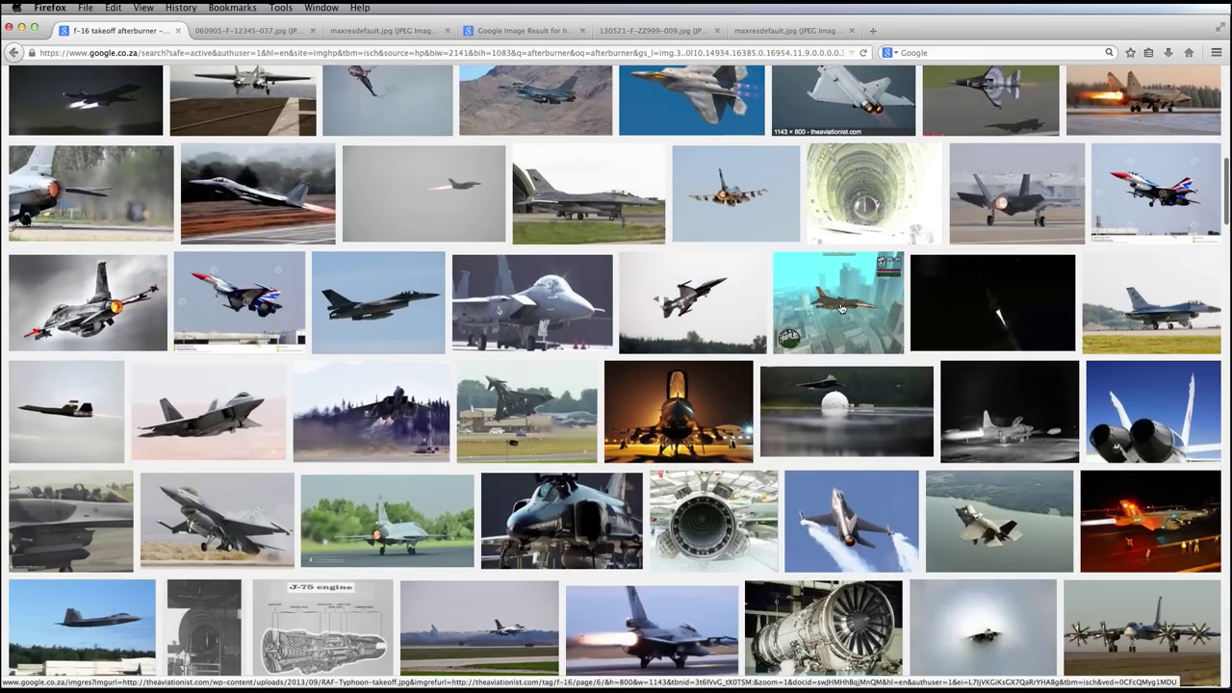
scroll(841, 307, "down", 10)
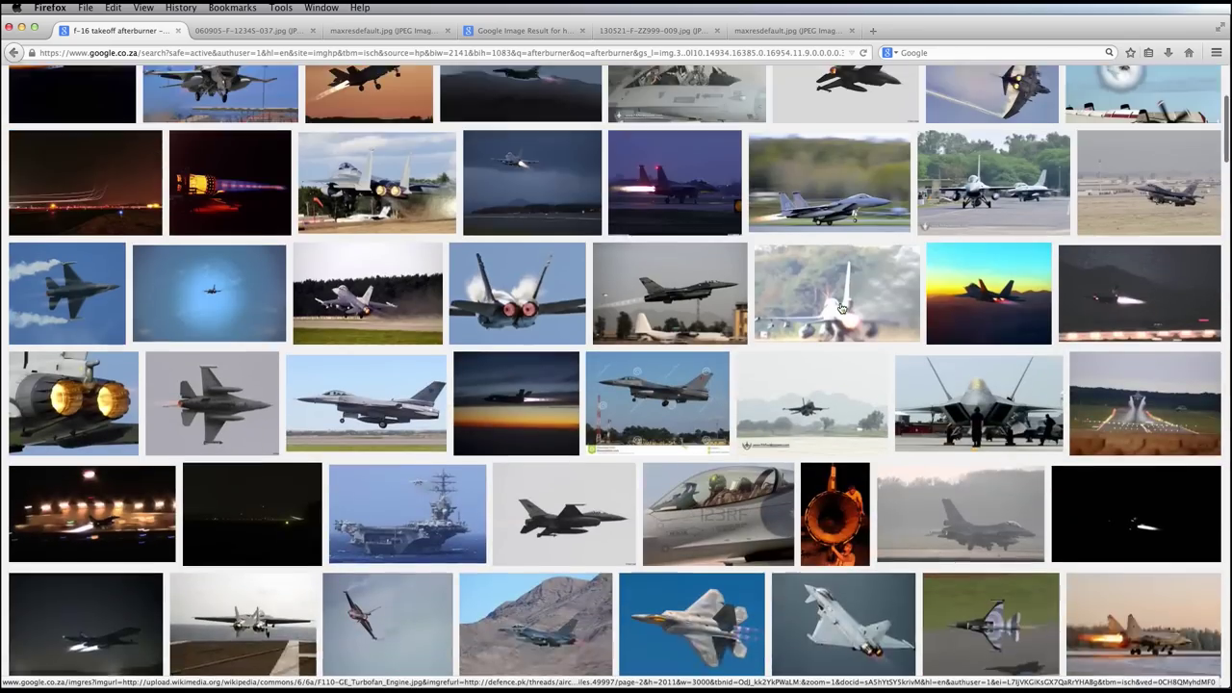
scroll(840, 308, "up", 1)
Examine the afterburner flame's shape, rings and colour in each of the opened jet reference photos
left_click(253, 30)
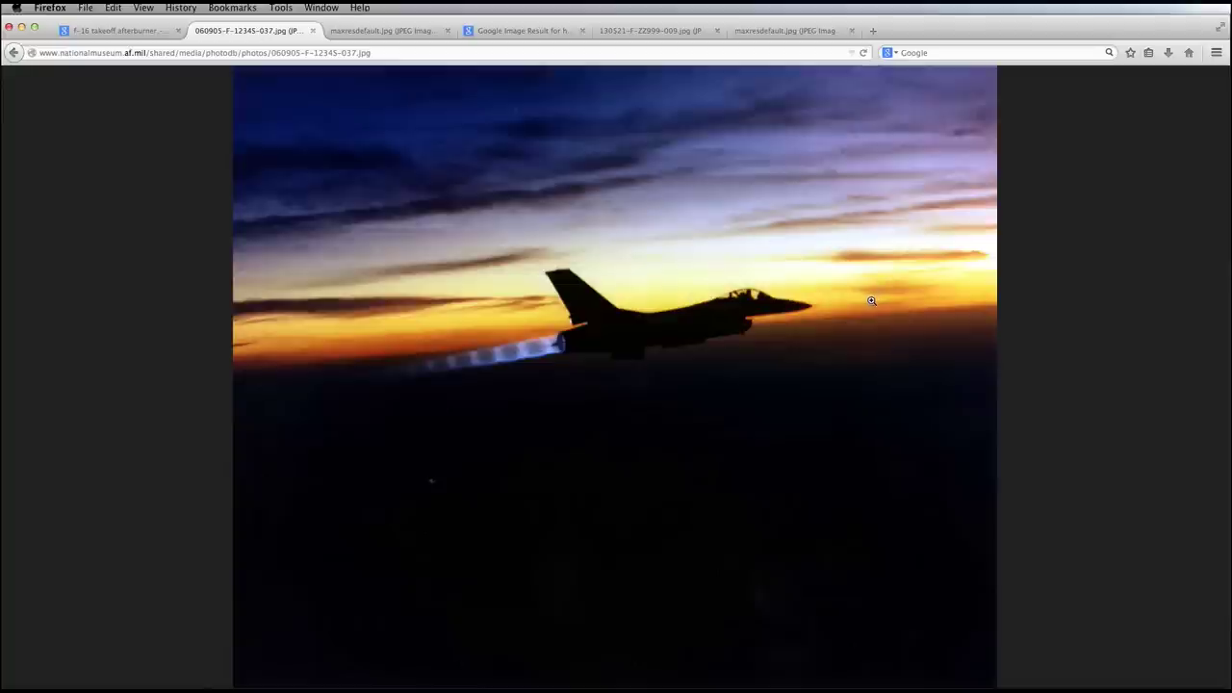
left_click(548, 351)
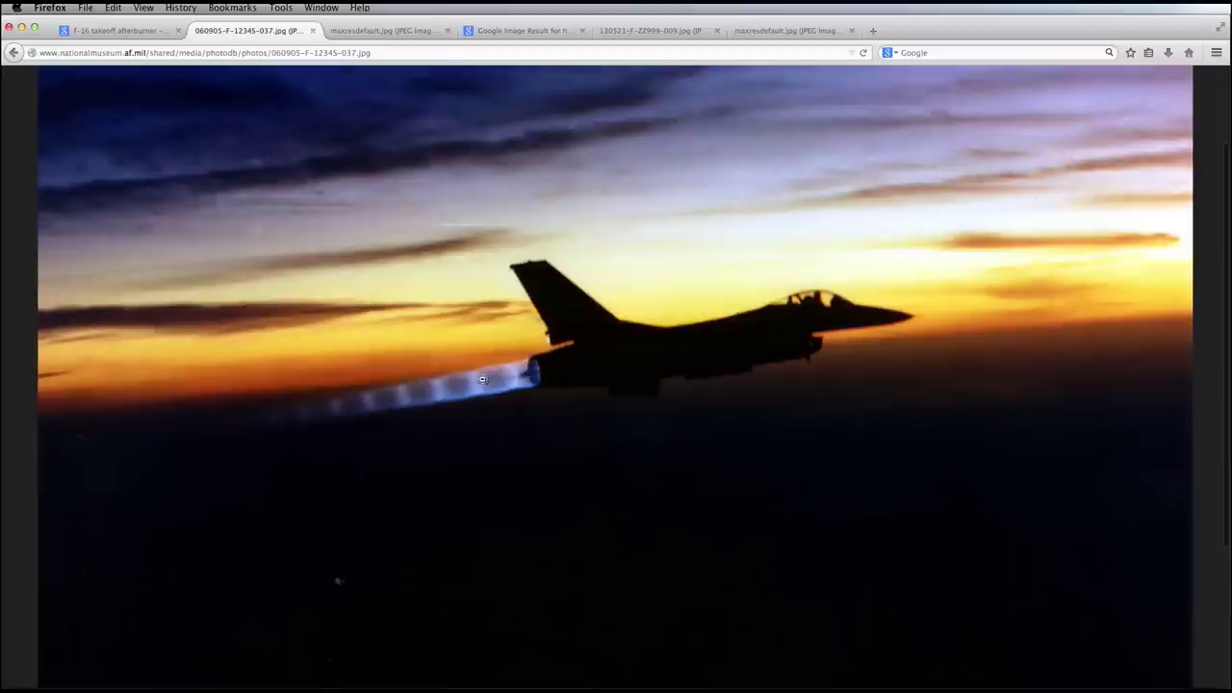
left_click(366, 35)
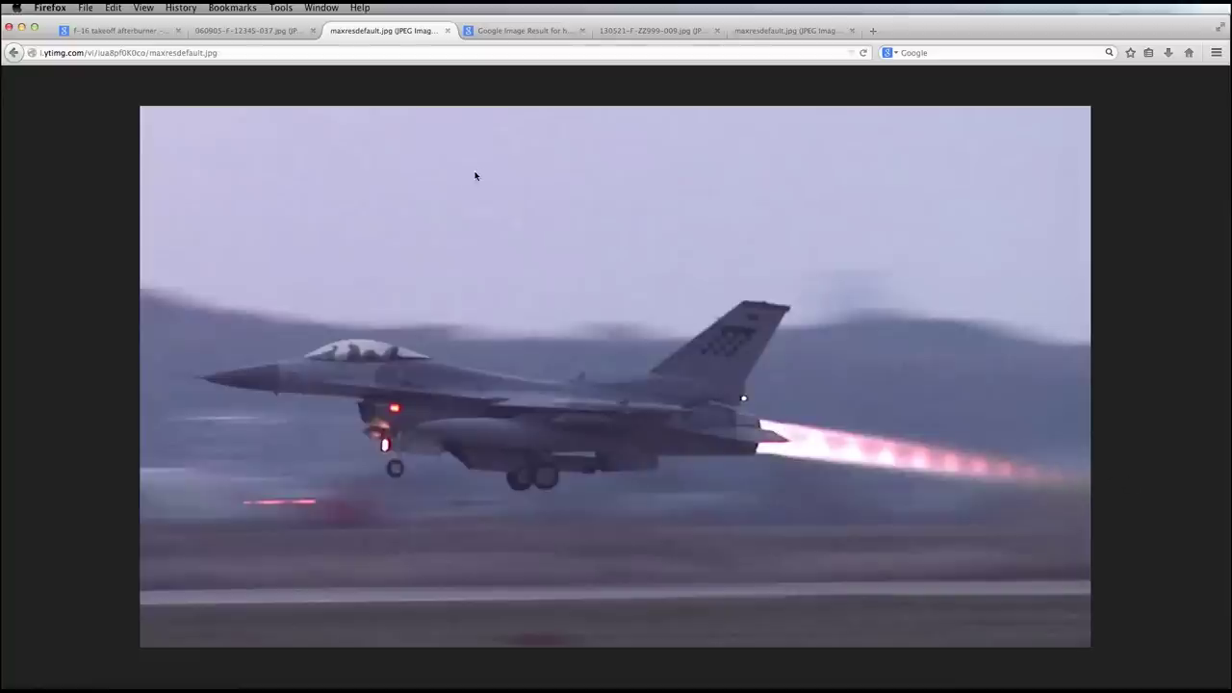
left_click(525, 31)
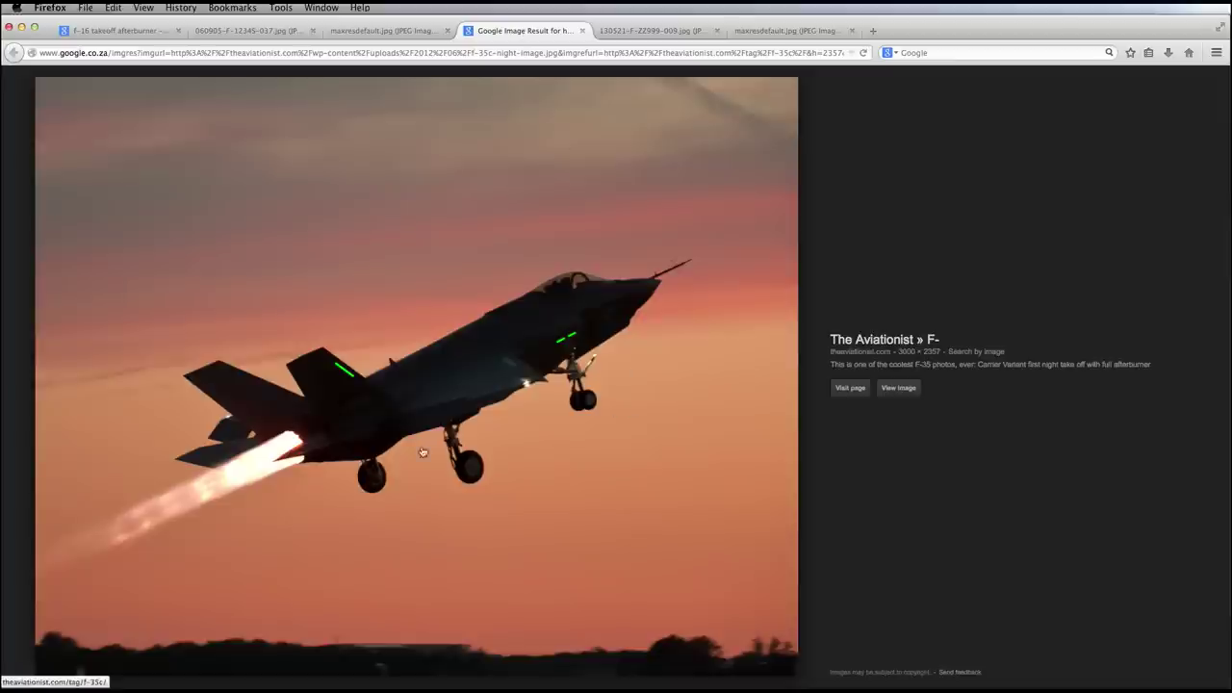
left_click(645, 31)
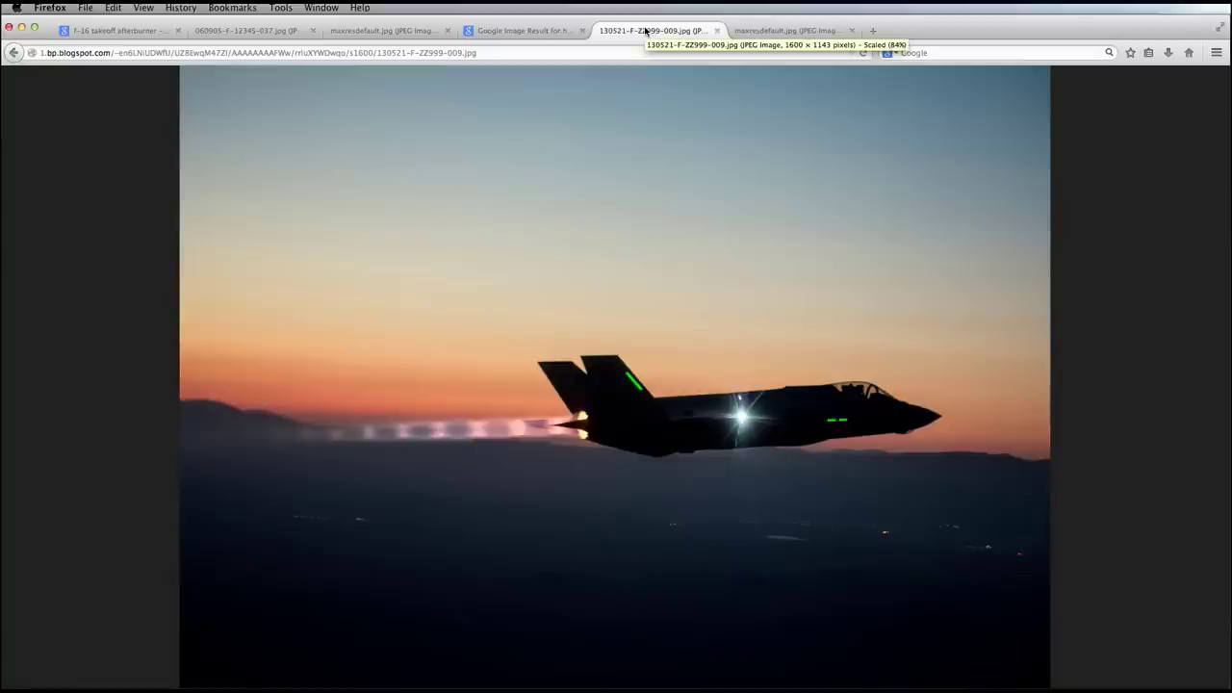
left_click(773, 33)
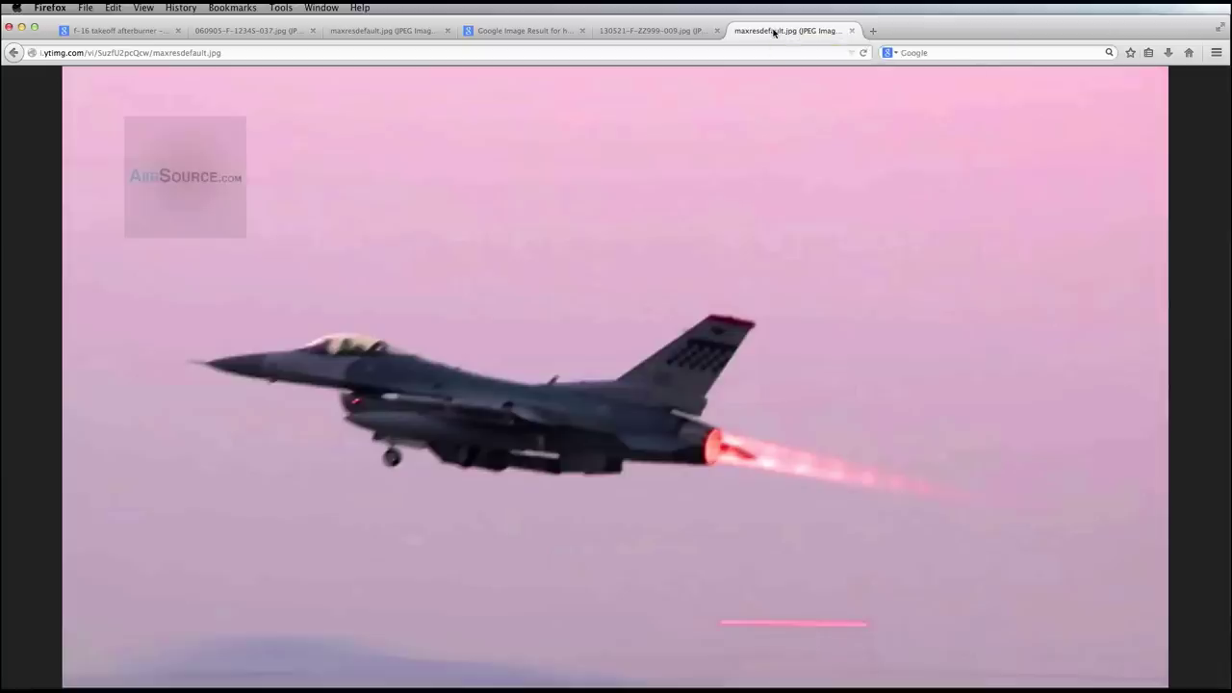
left_click(667, 33)
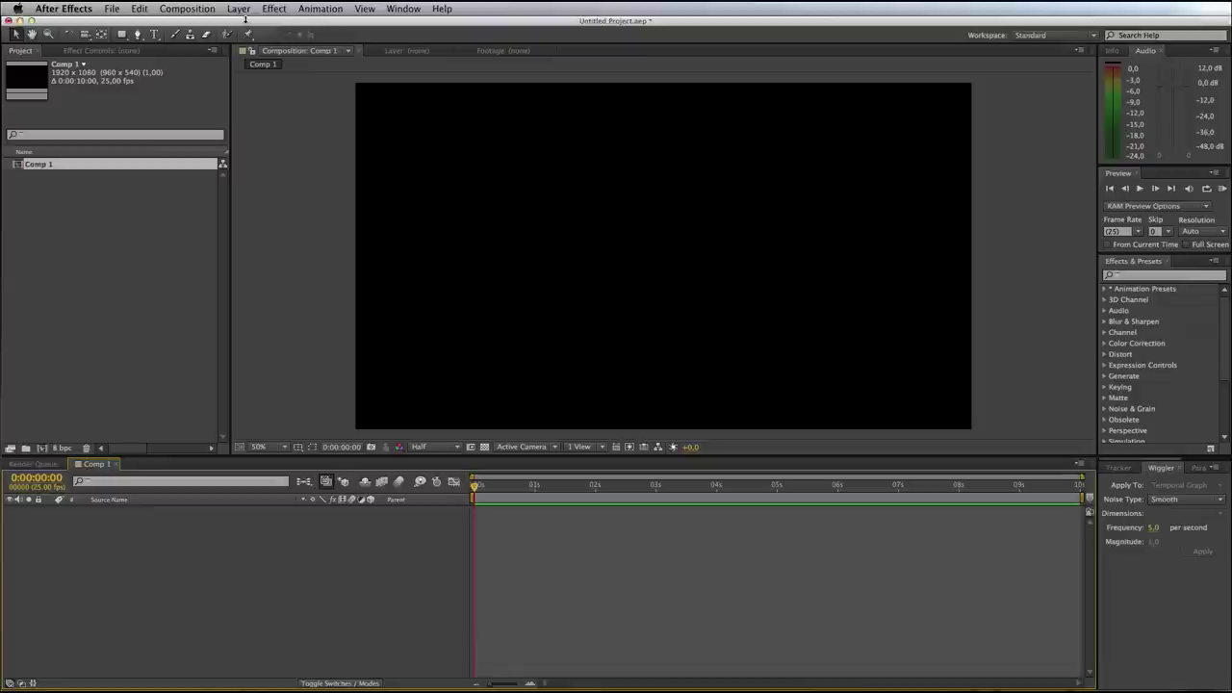
Switch to After Effects and create a 1920 x 1080 px solid in Comp 1 with the orange colour FC6C19
left_click(238, 9)
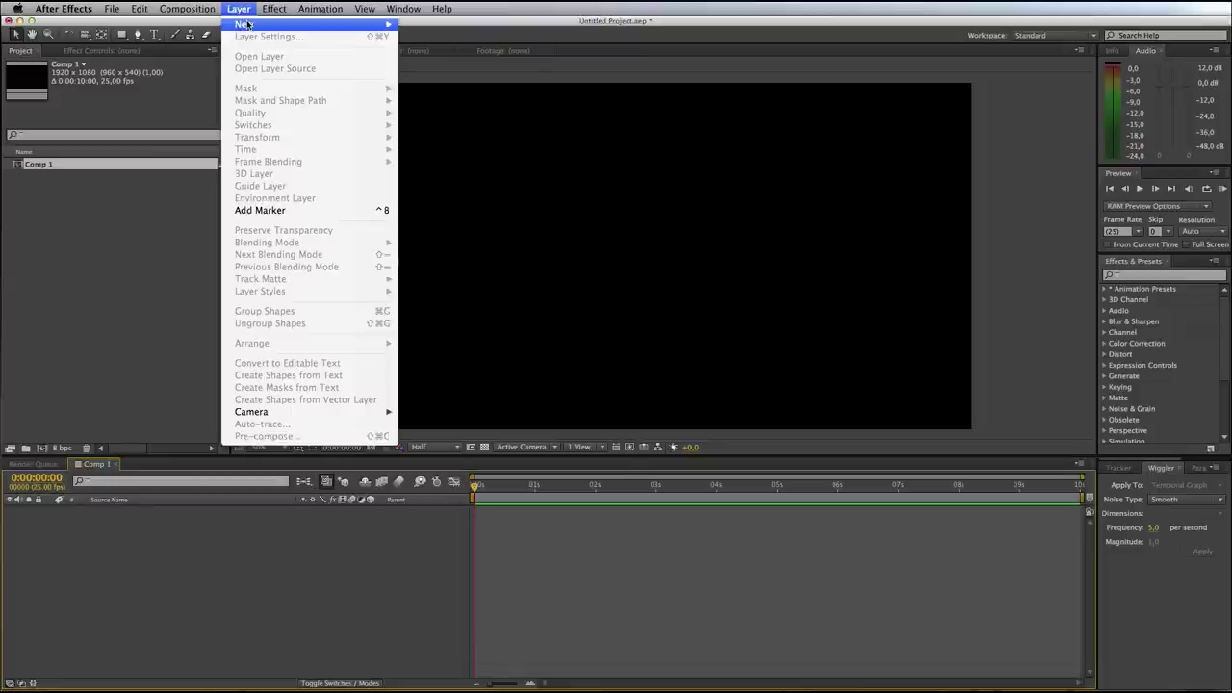
mouse_move(322, 27)
left_click(473, 42)
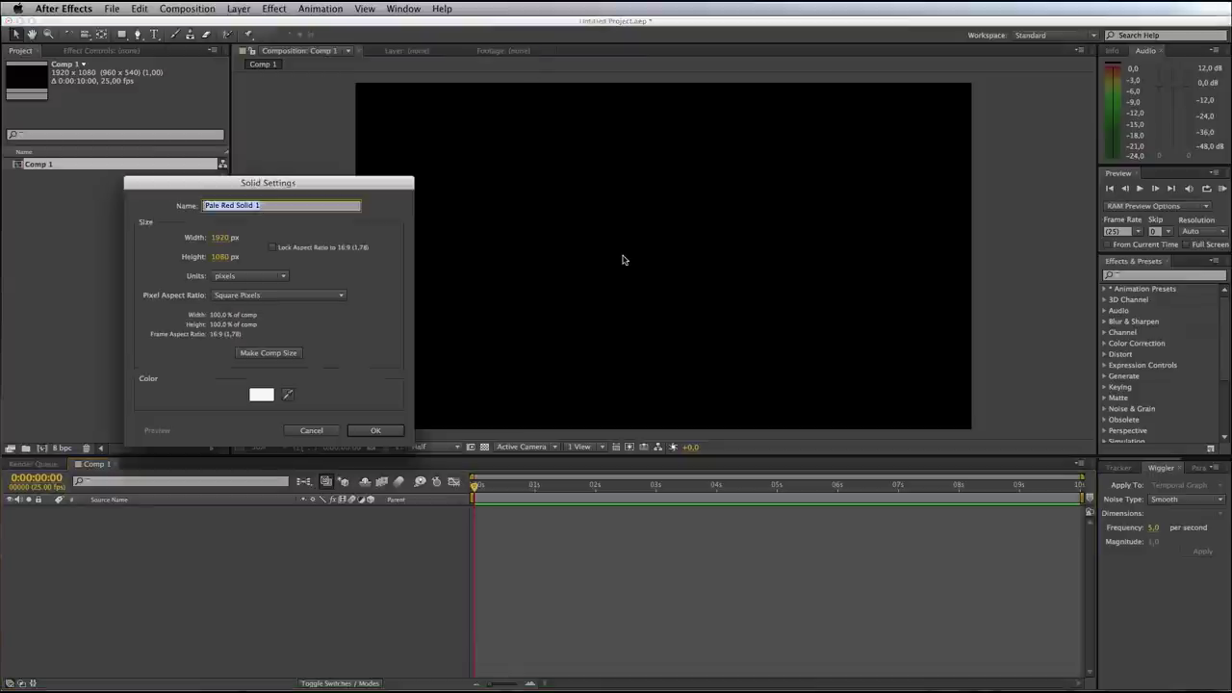
left_click(266, 394)
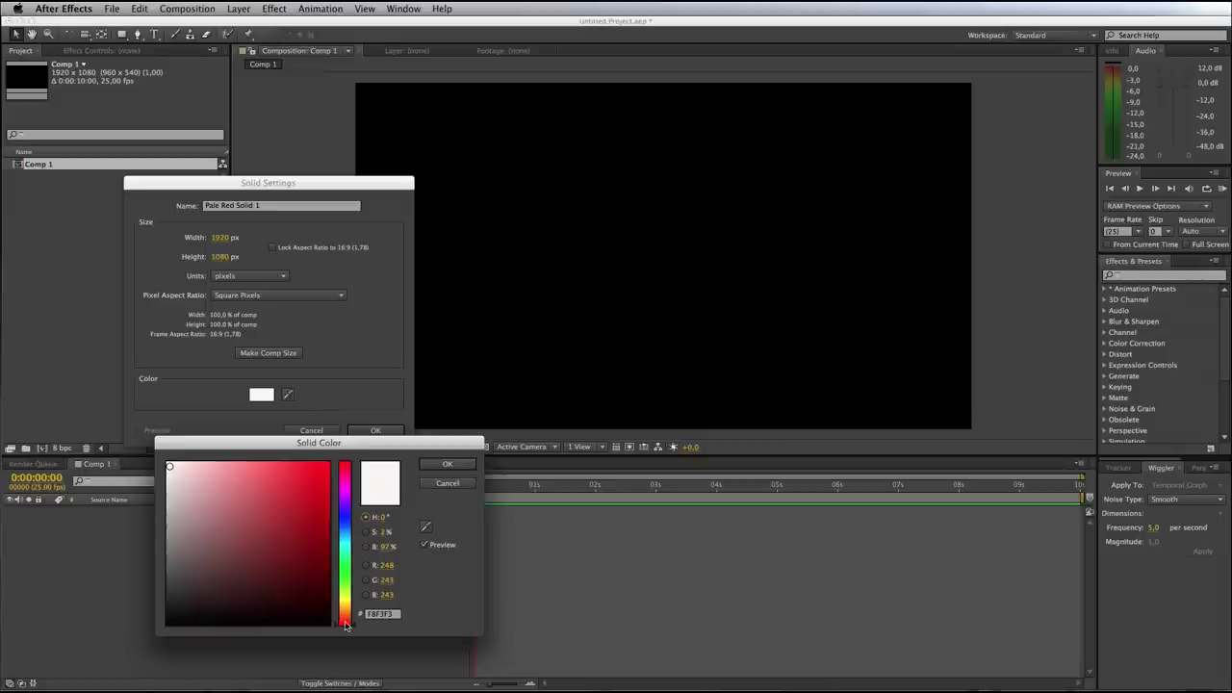
left_click_drag(346, 626, 344, 616)
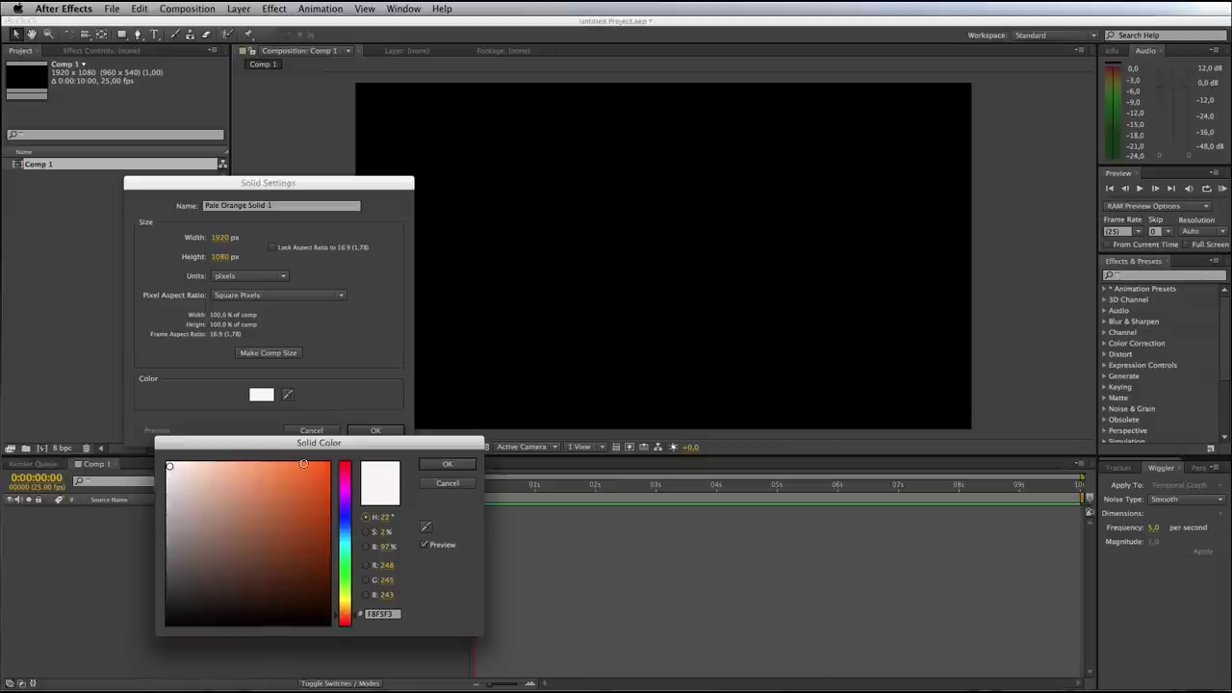
left_click(304, 465)
left_click(316, 464)
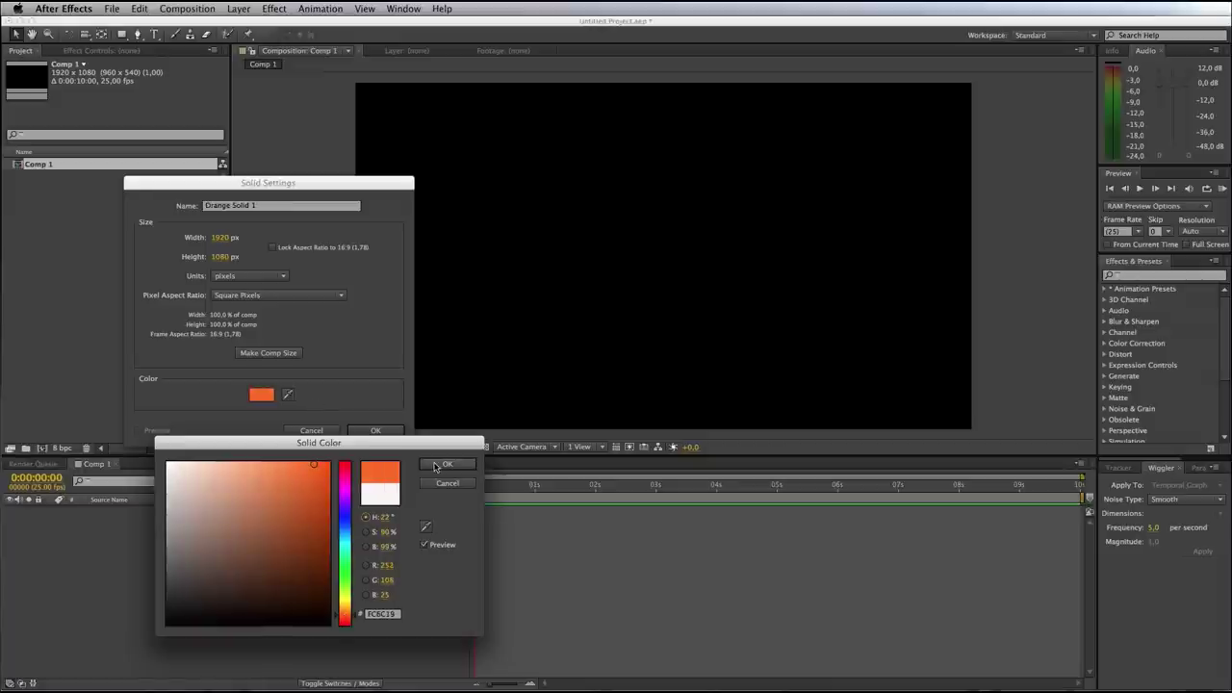
left_click(446, 464)
left_click(387, 433)
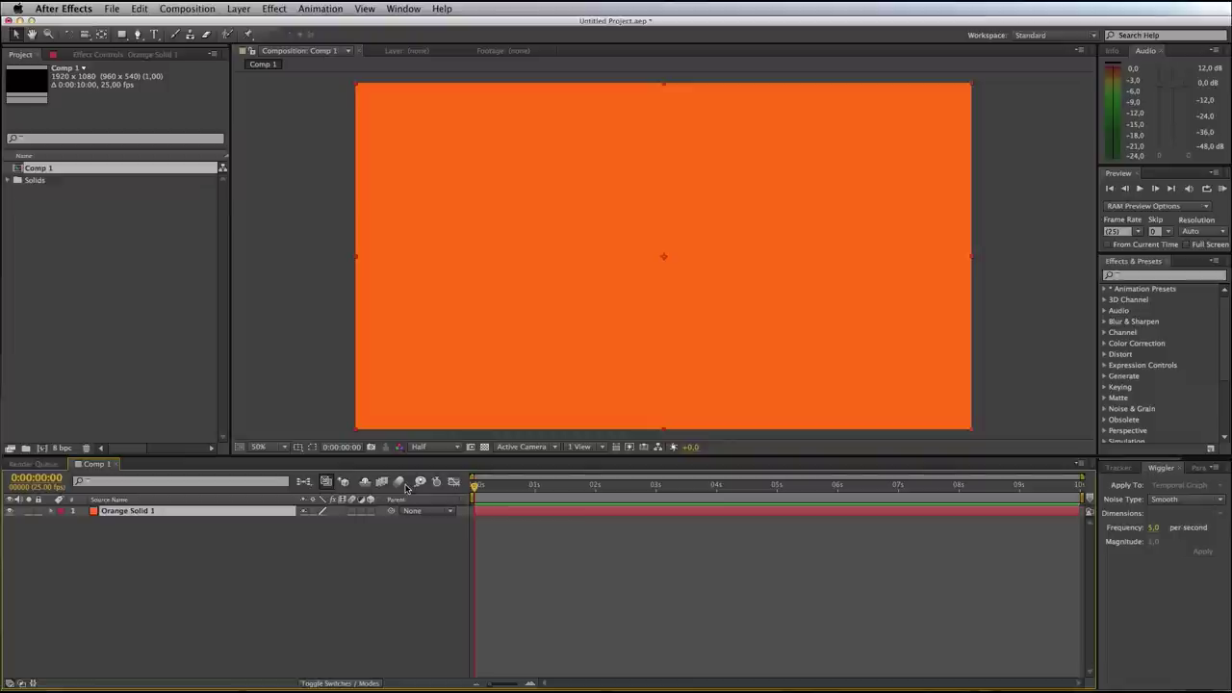
Display the Title/Action Safe guides and draw a circular mask on the orange solid around the composition's centre
left_click_drag(121, 33, 164, 64)
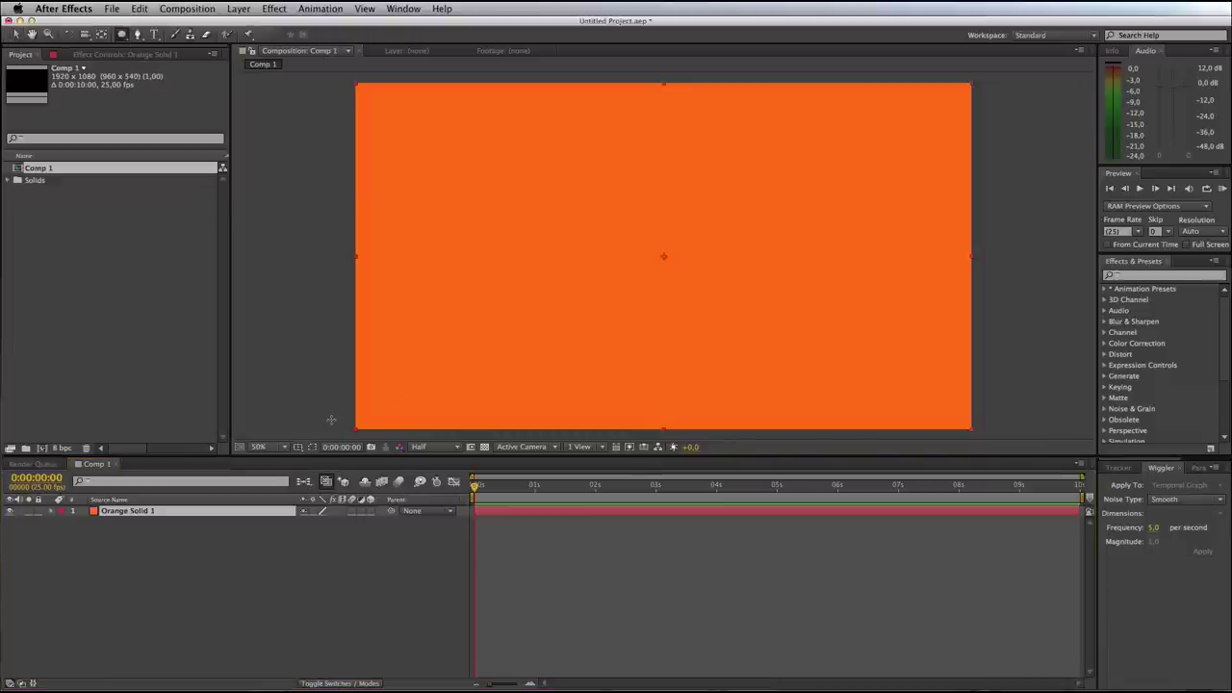
left_click(298, 448)
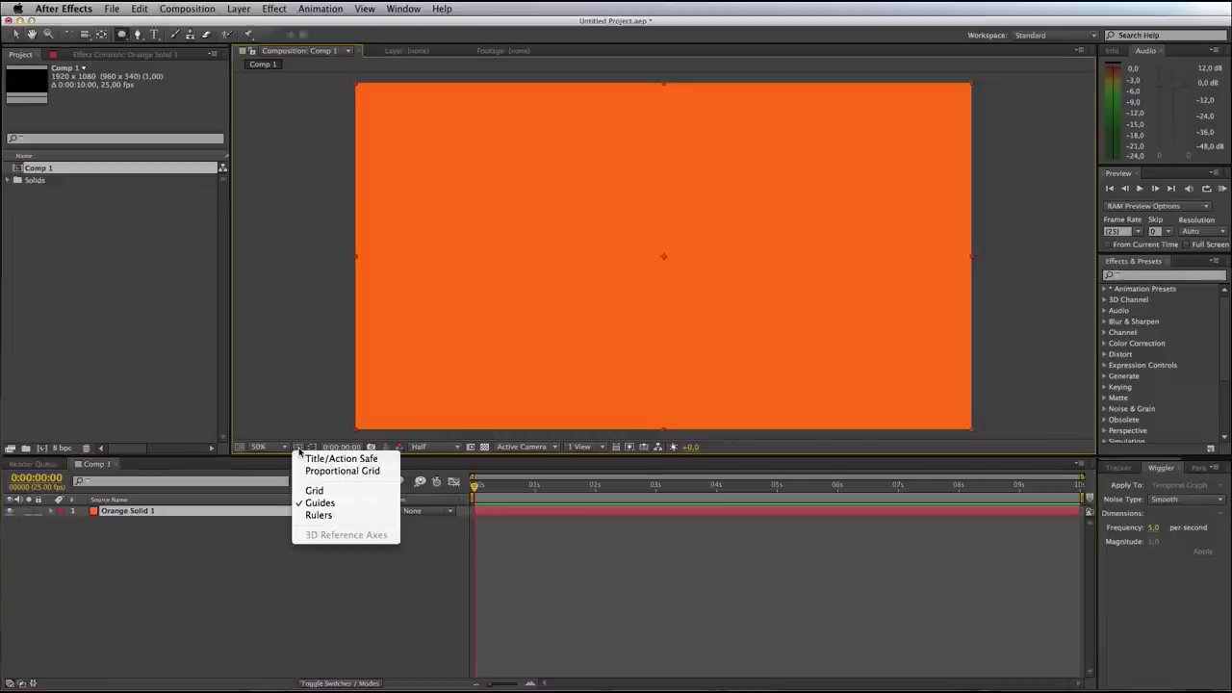
left_click(308, 458)
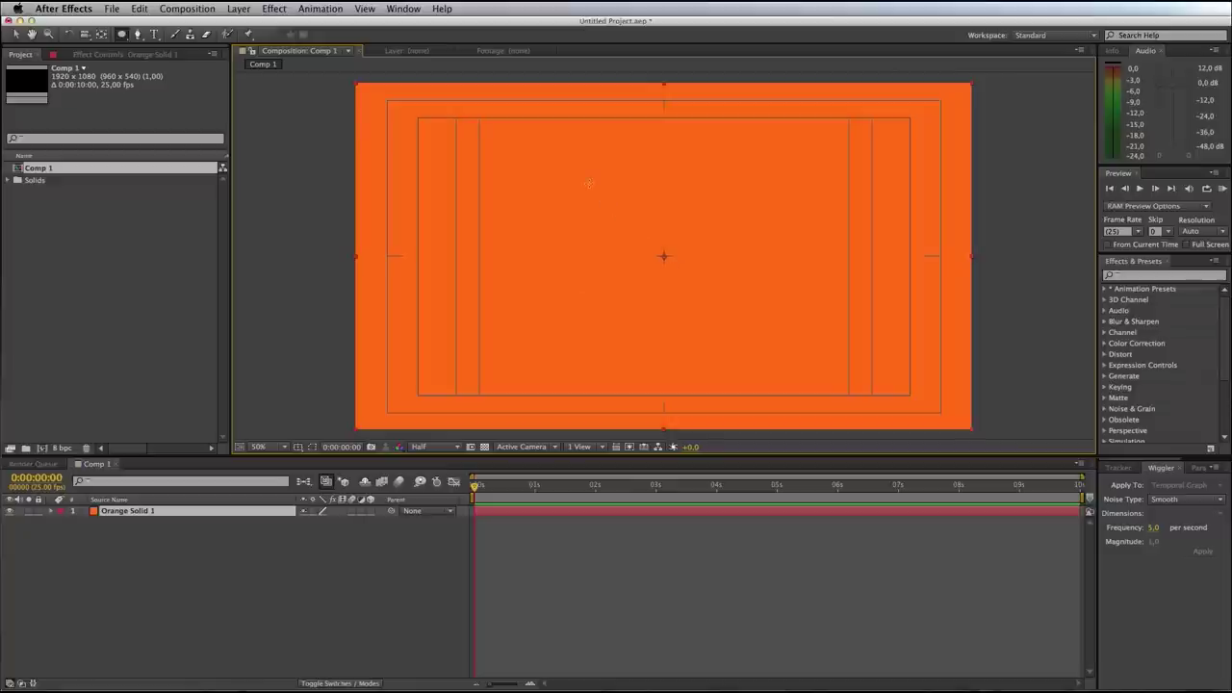
left_click_drag(585, 181, 733, 331)
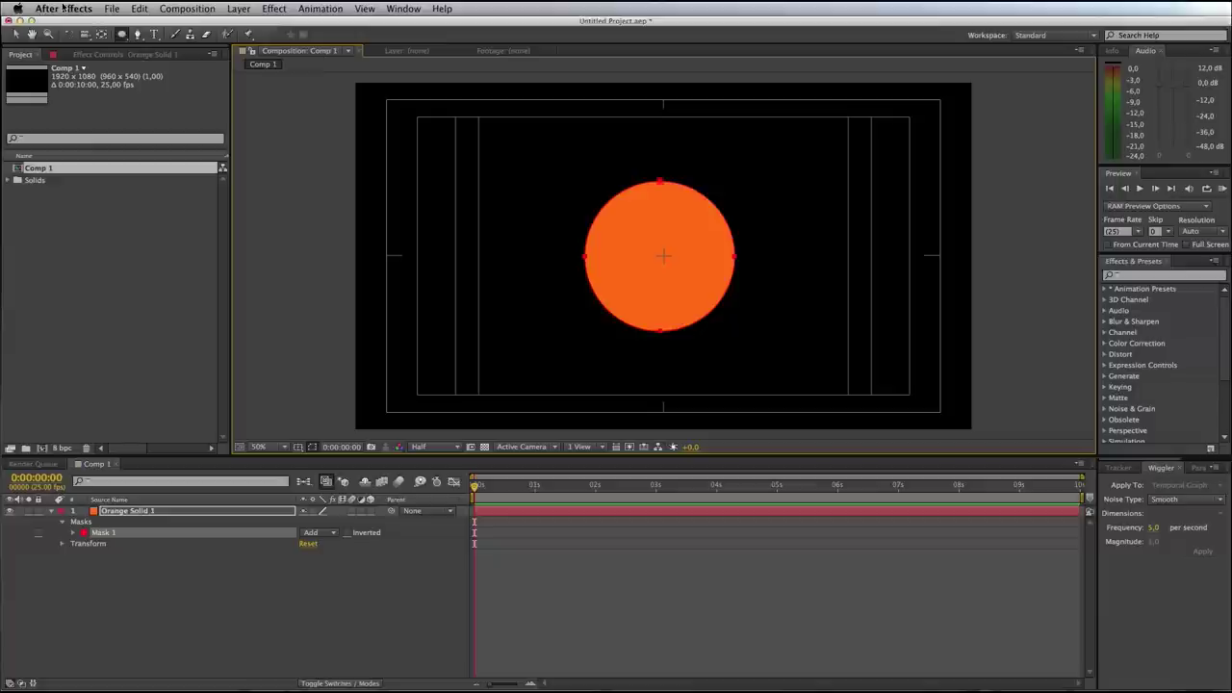
Align the circular mask with the composition's centre mark and hide the Title/Action Safe guides
left_click(15, 35)
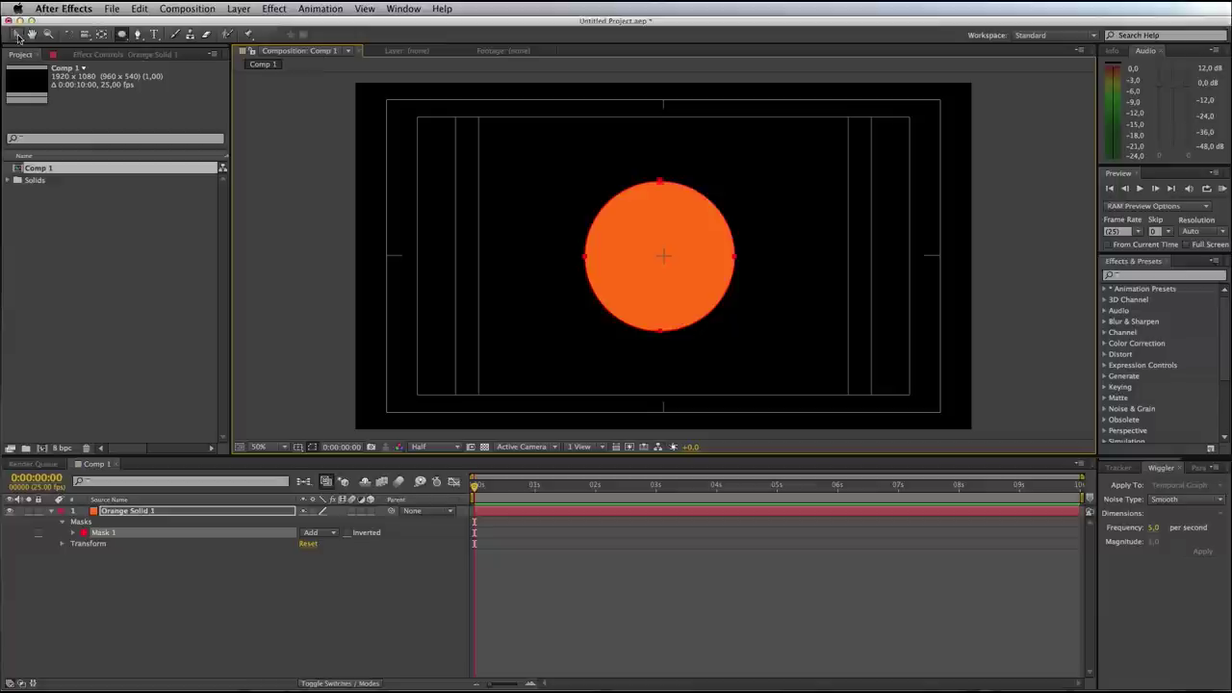
double_click(659, 183)
left_click_drag(689, 215, 691, 214)
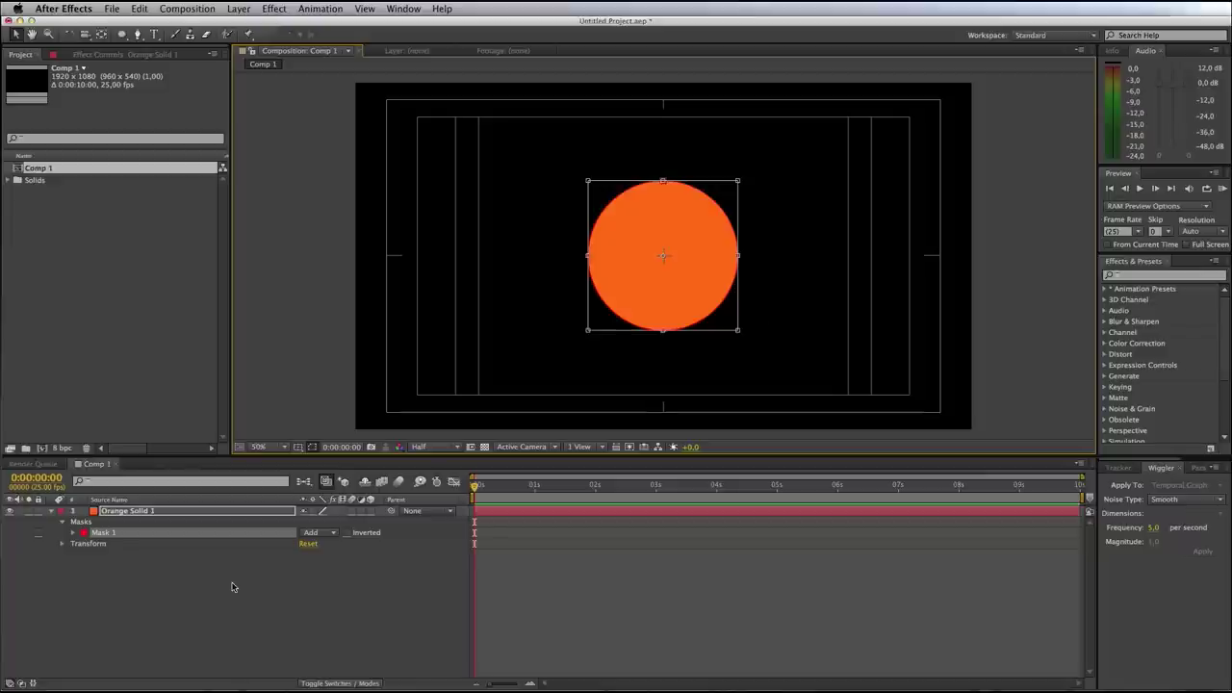
left_click(193, 600)
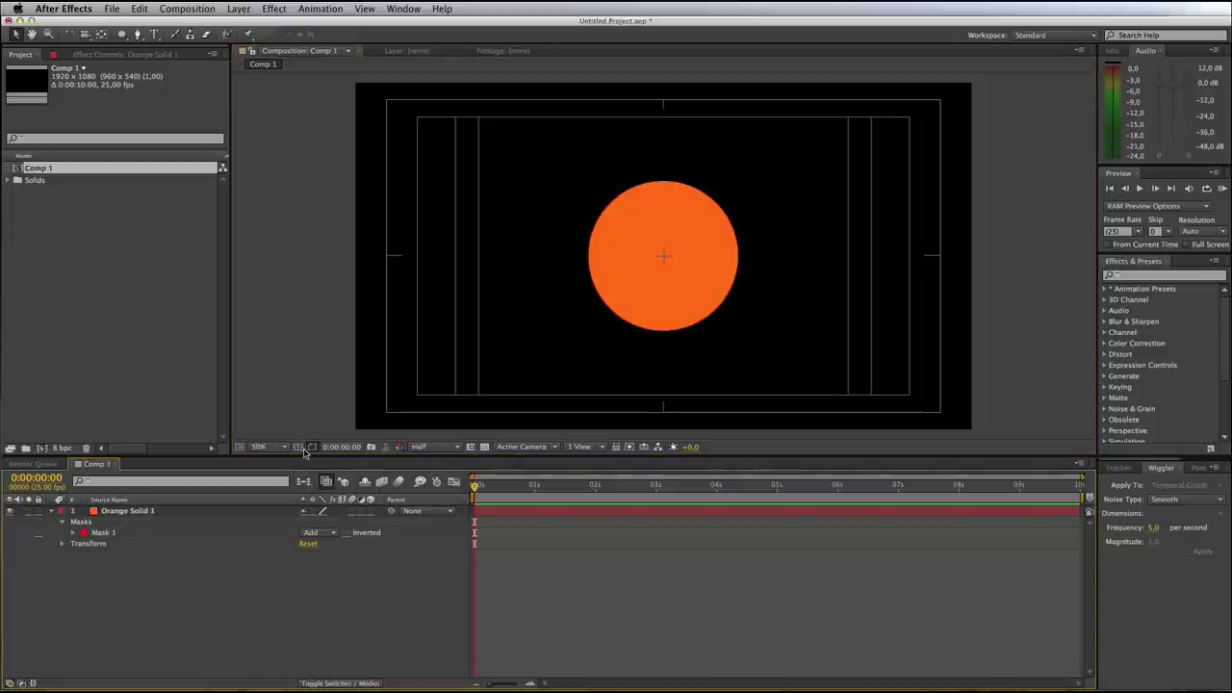
left_click(311, 448)
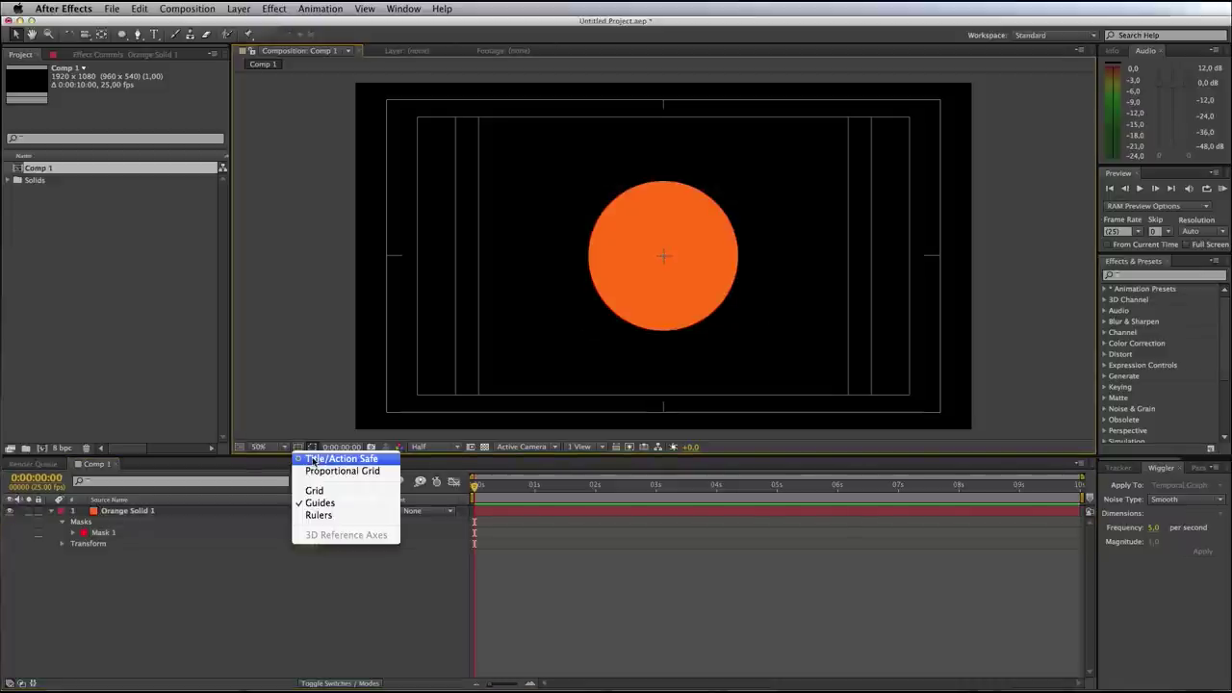
left_click(315, 460)
Duplicate Mask 1 on the orange solid and set the copy's mask mode to Subtract
left_click(130, 514)
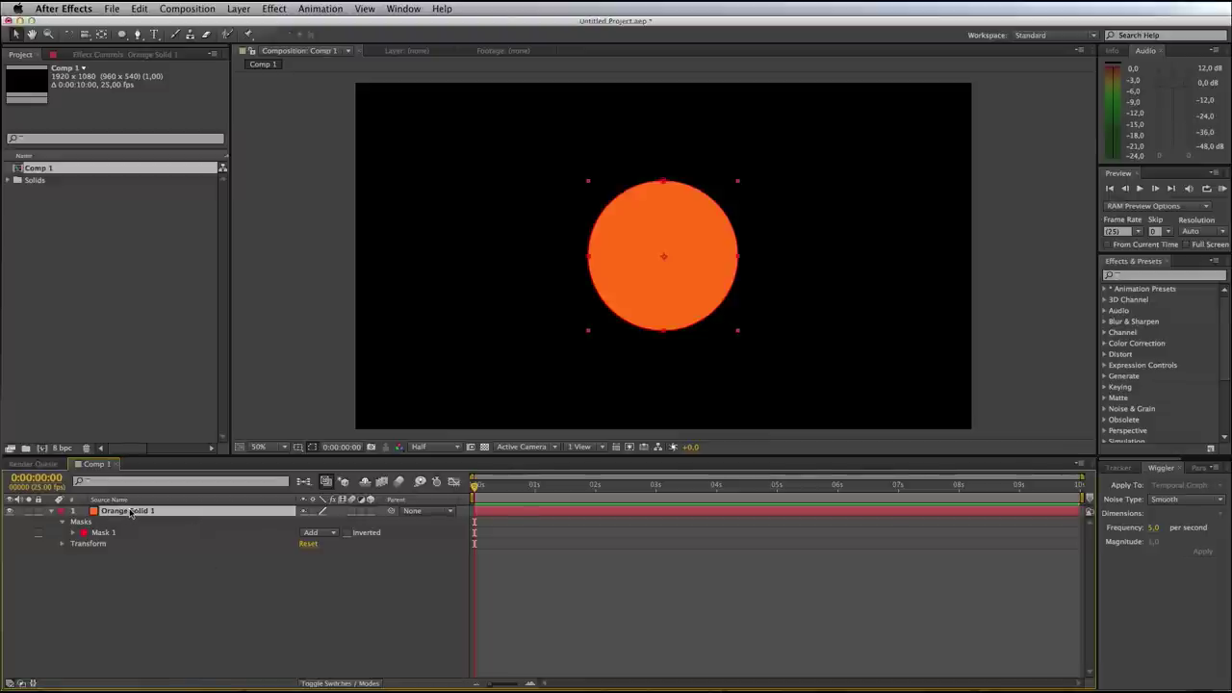
left_click(74, 533)
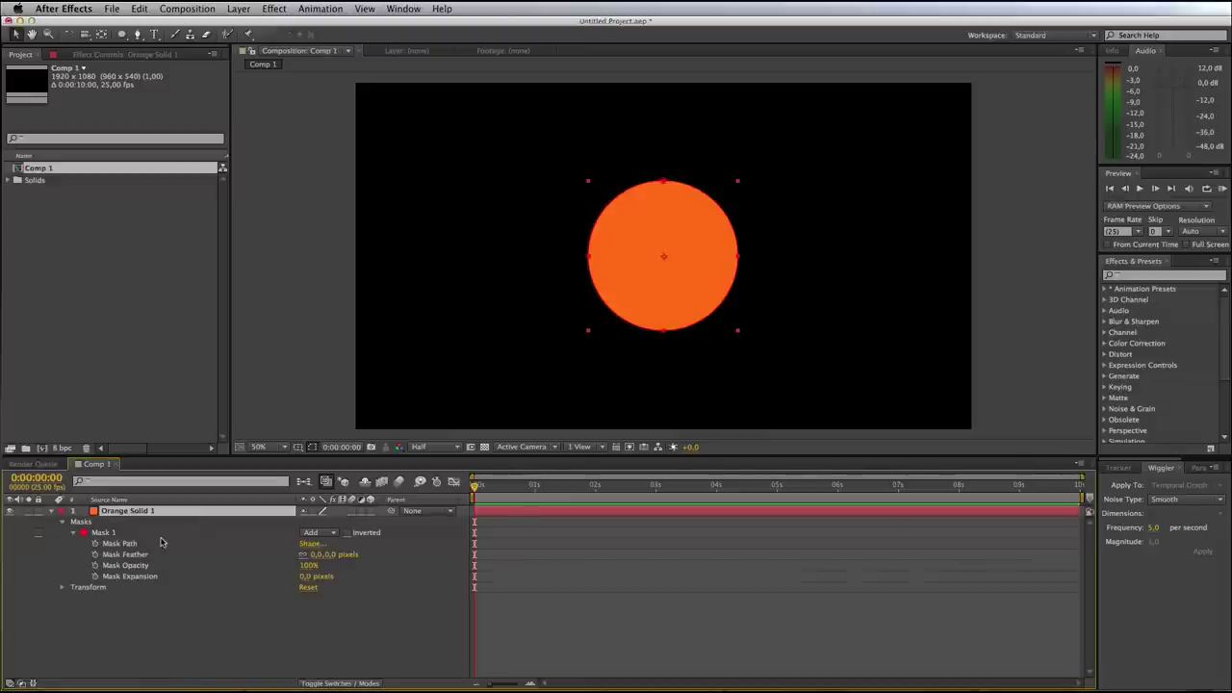
left_click(112, 534)
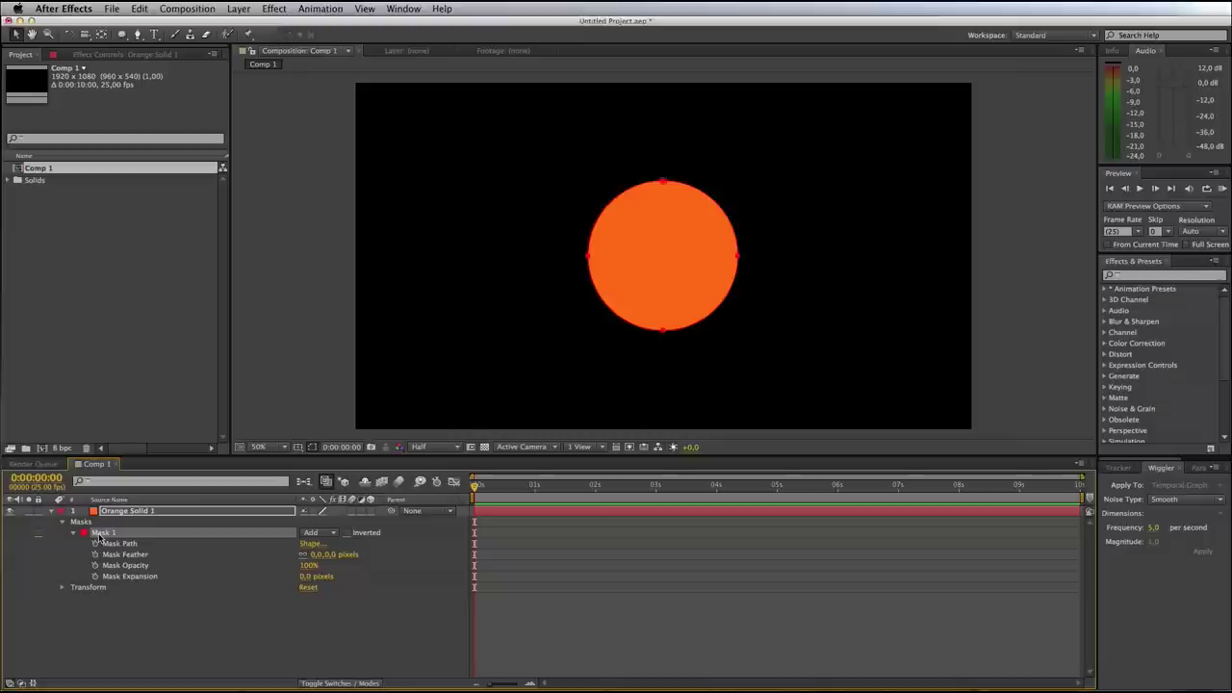
key("super+d")
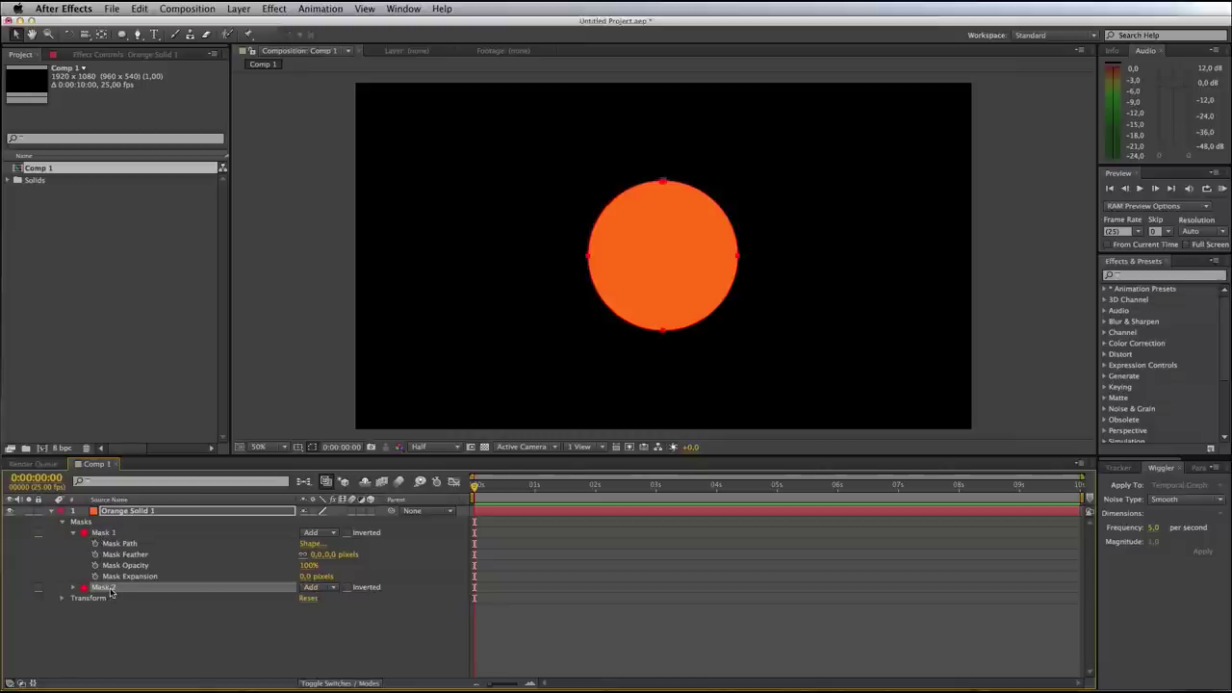
left_click(315, 589)
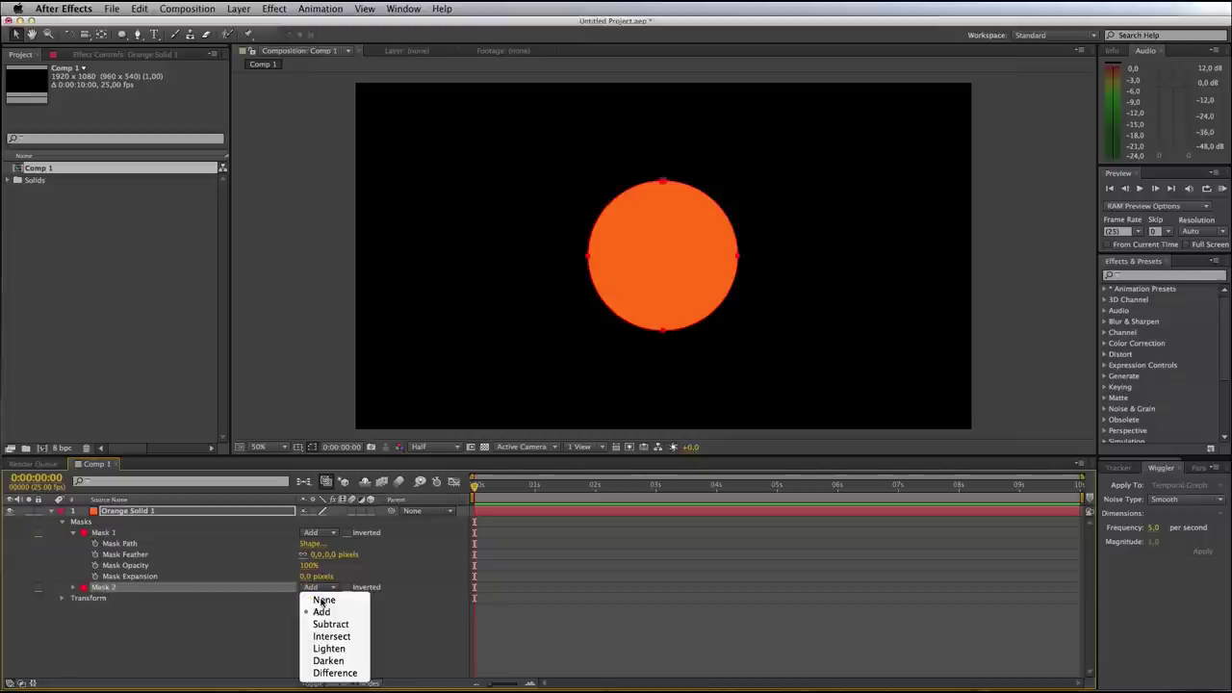
left_click(316, 623)
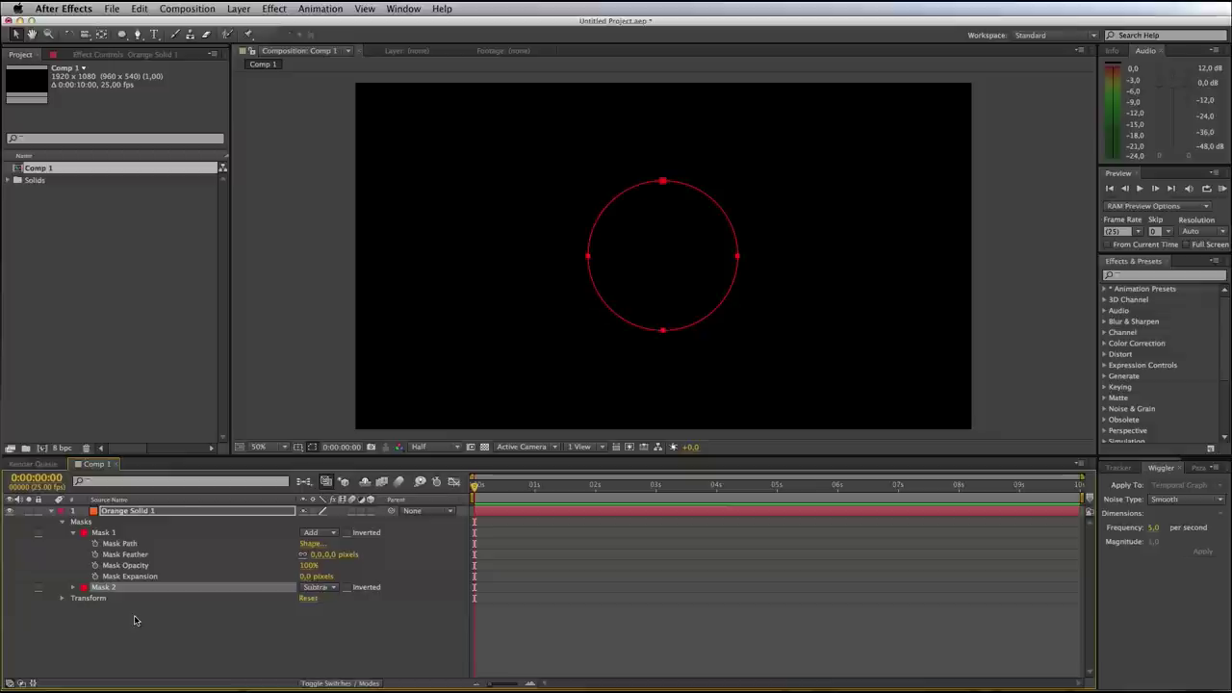
Set Mask 2's expansion to -96 px to open a hole in the orange circle
left_click(73, 587)
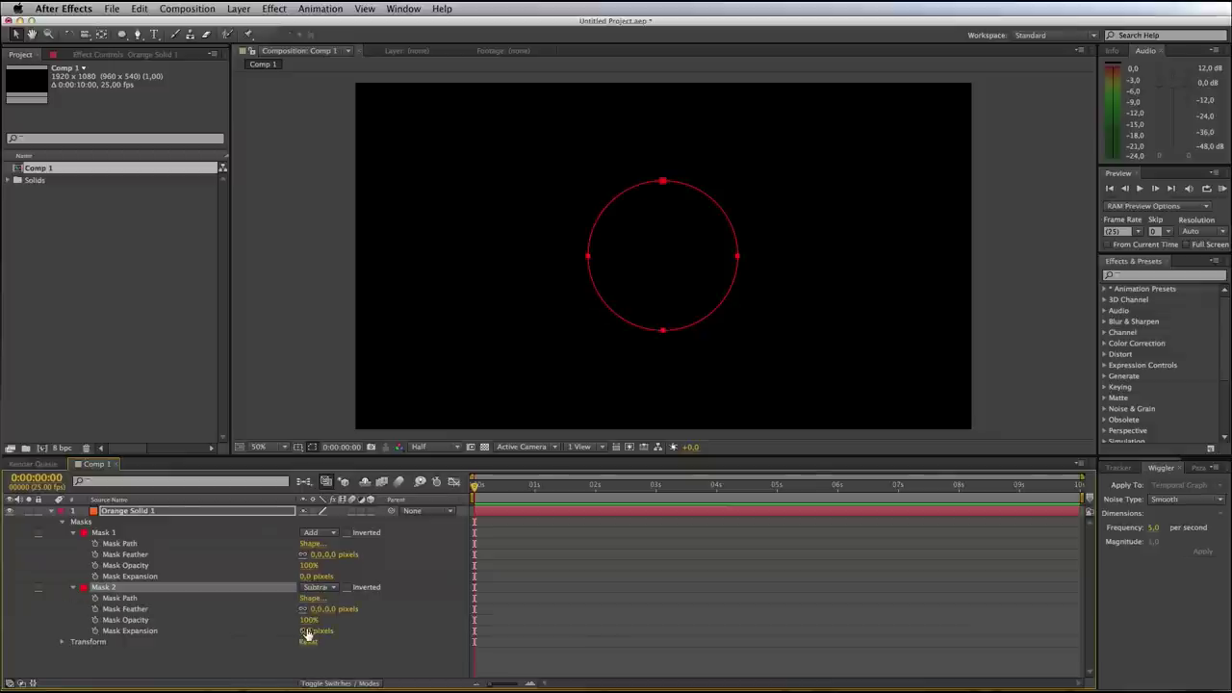
left_click_drag(306, 630, 247, 634)
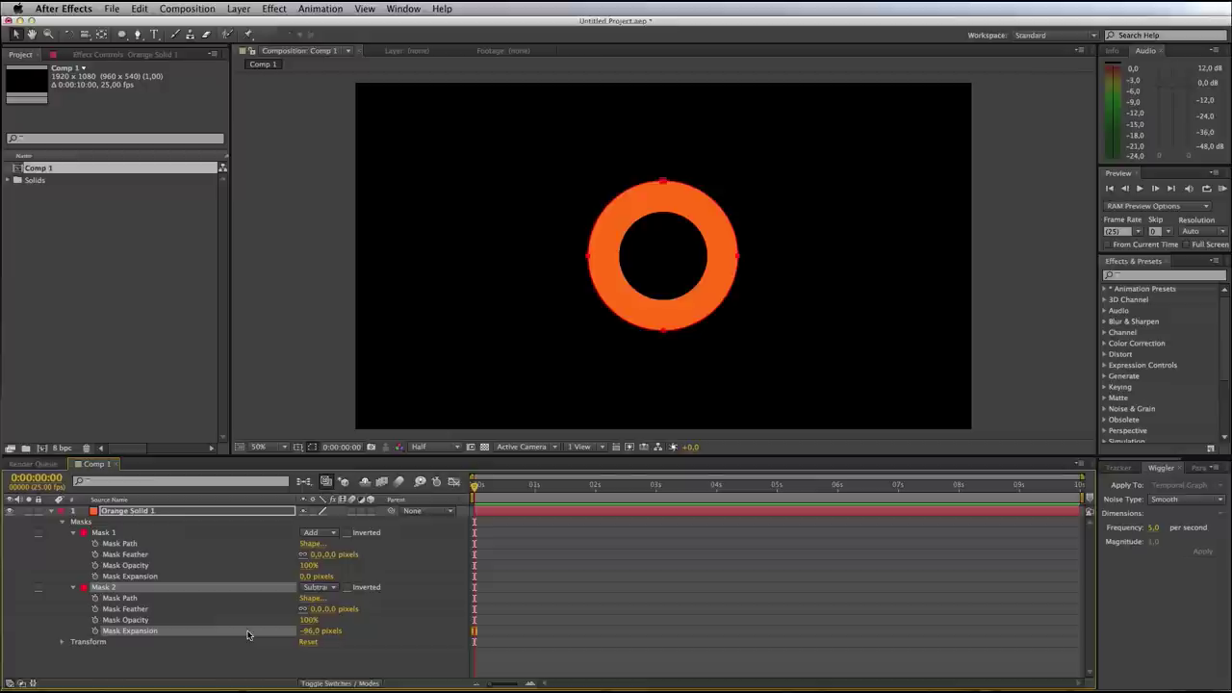
left_click(169, 662)
Feather the orange solid's masks by 20 px for Mask 1 and 144 px for Mask 2
left_click(117, 534)
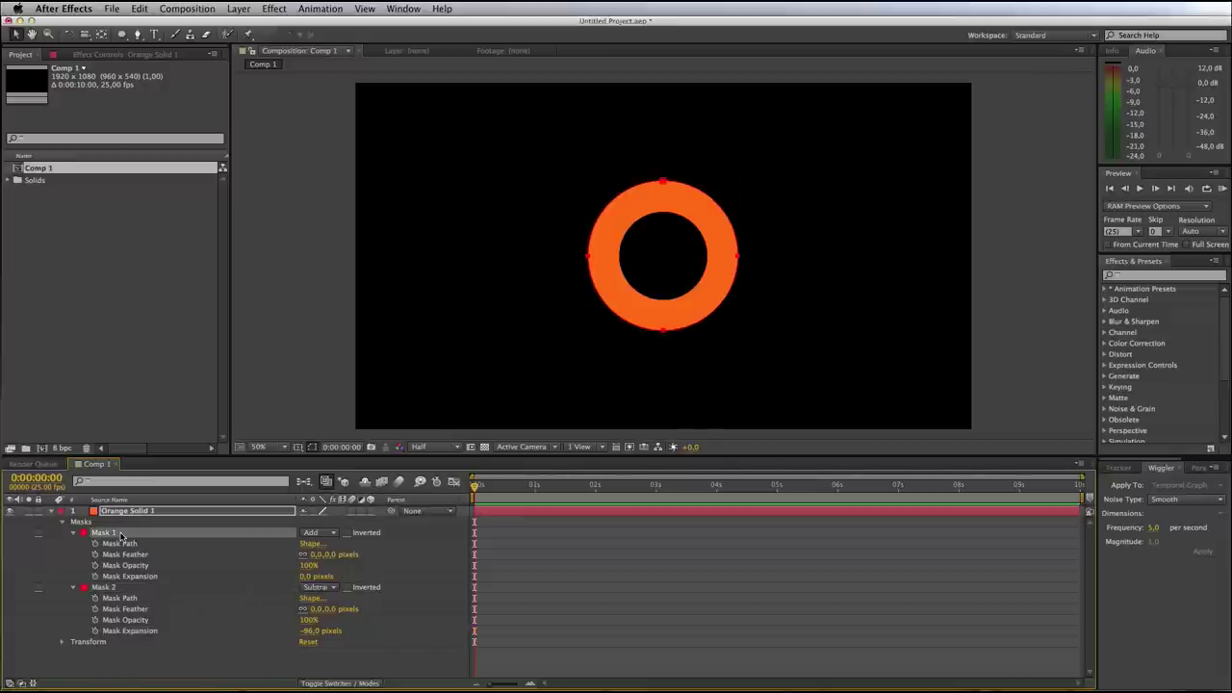
left_click_drag(314, 555, 318, 554)
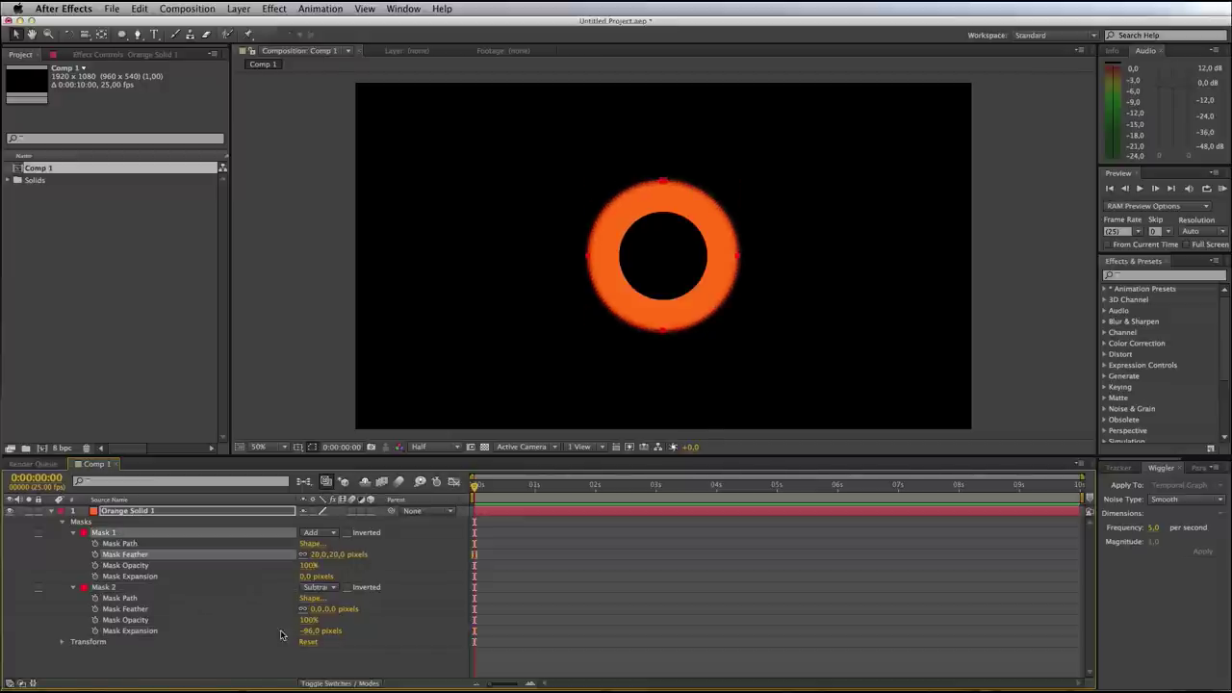
left_click(100, 588)
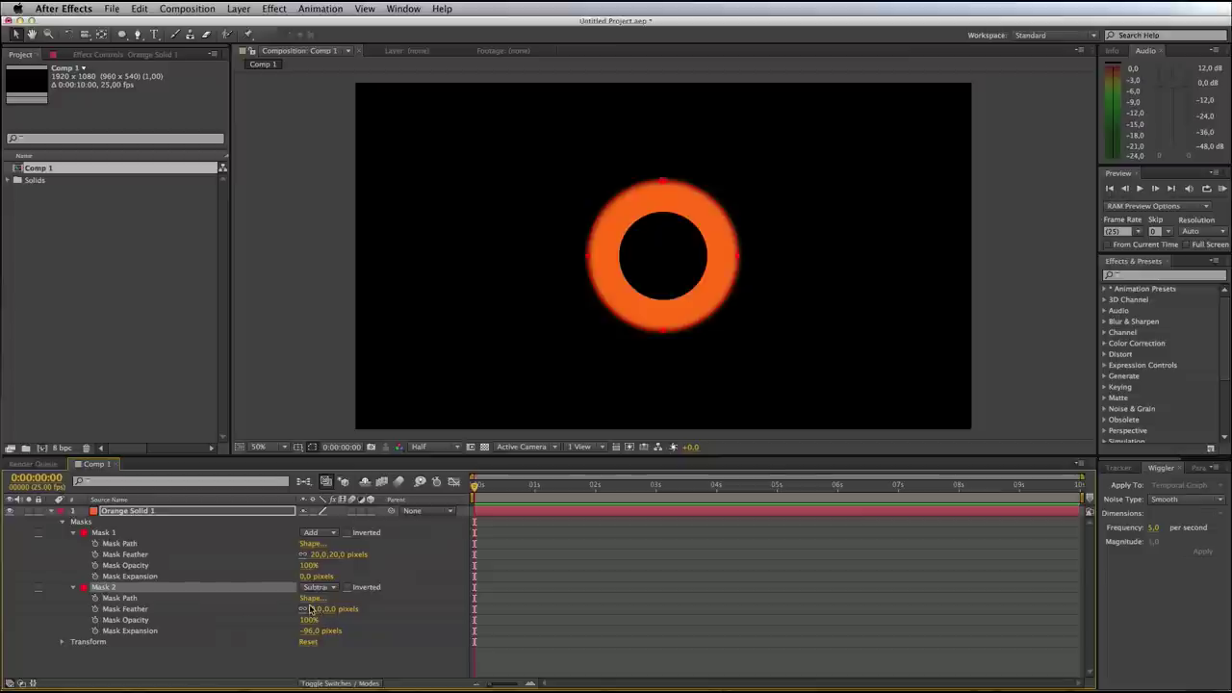
left_click_drag(316, 608, 398, 604)
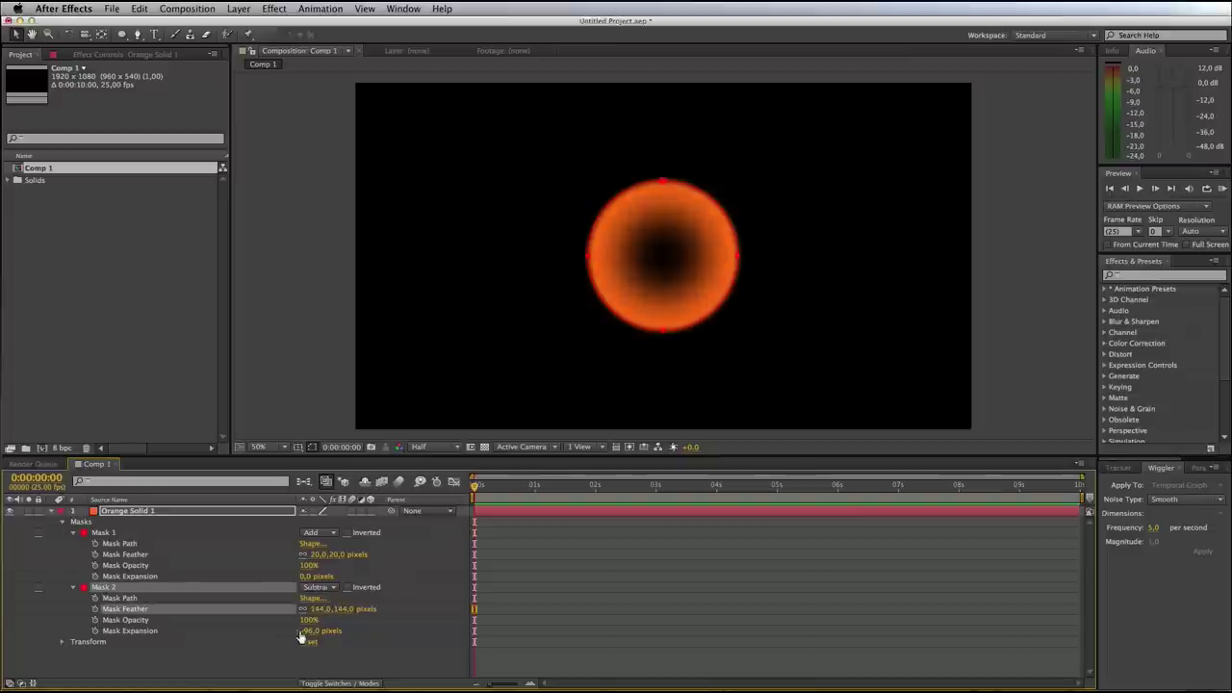
Set Mask 2's expansion to -57 px and collapse the orange solid's properties
left_click_drag(306, 631, 327, 631)
left_click(277, 668)
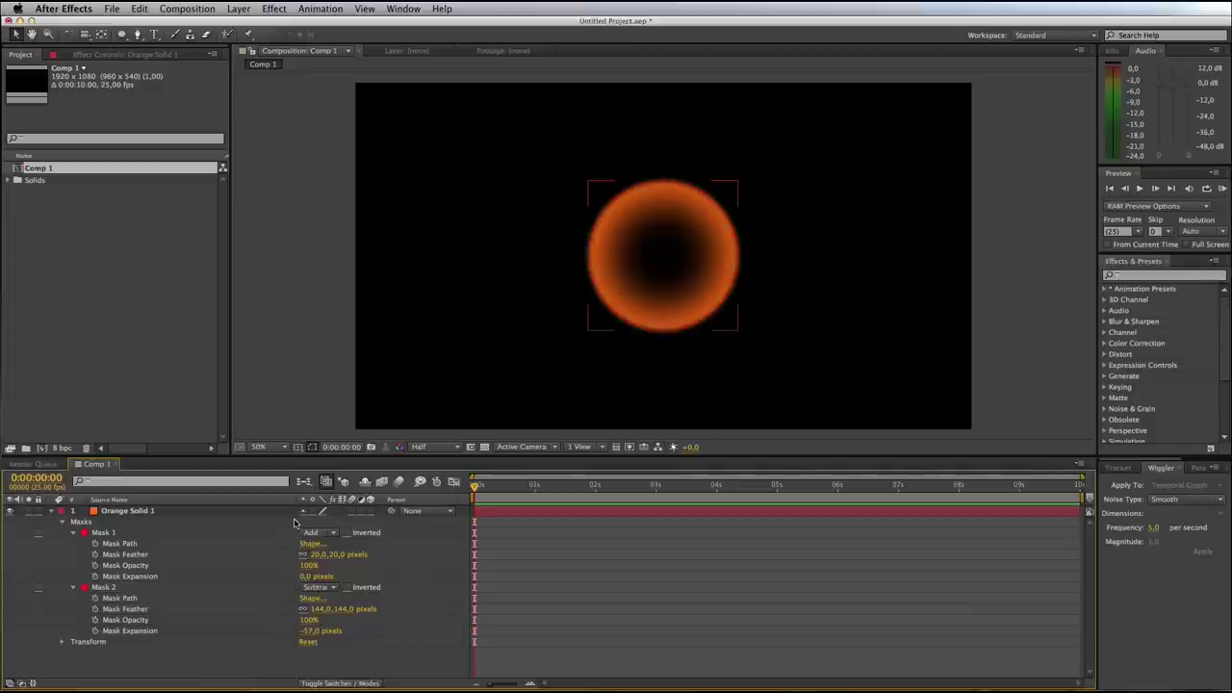
left_click(52, 512)
left_click(431, 518)
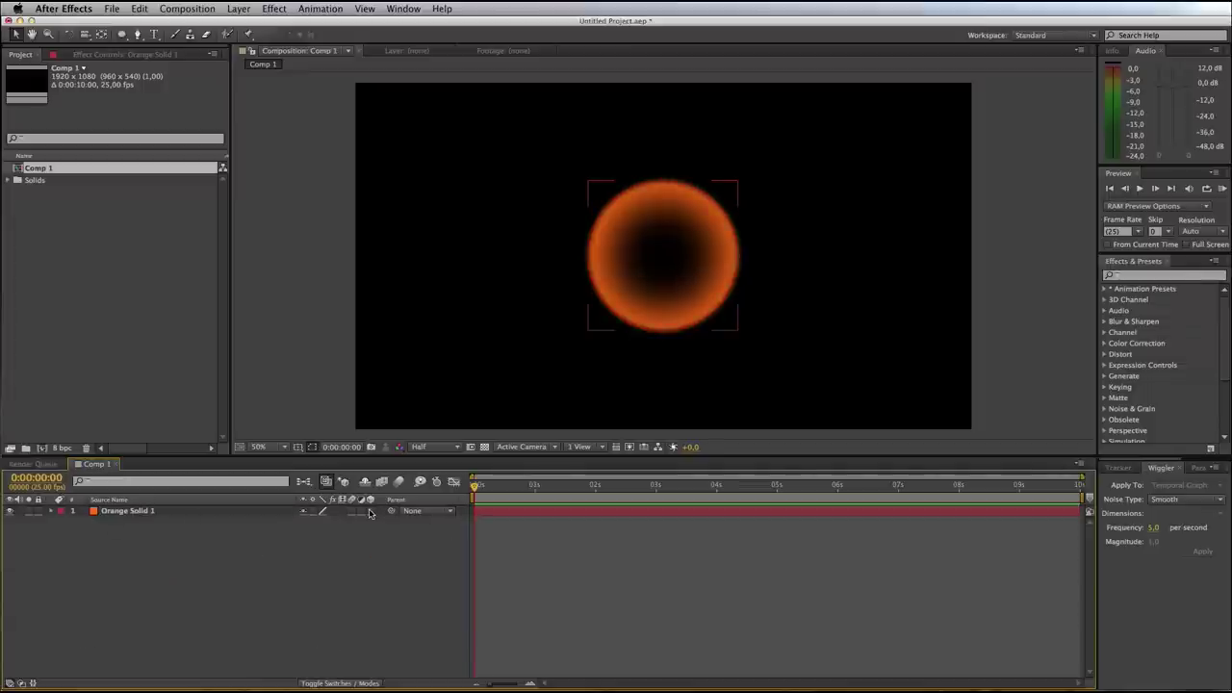
Make Orange Solid 1 a 3D layer and turn off Accepts Lights and Accepts Shadows in its material options
left_click(371, 511)
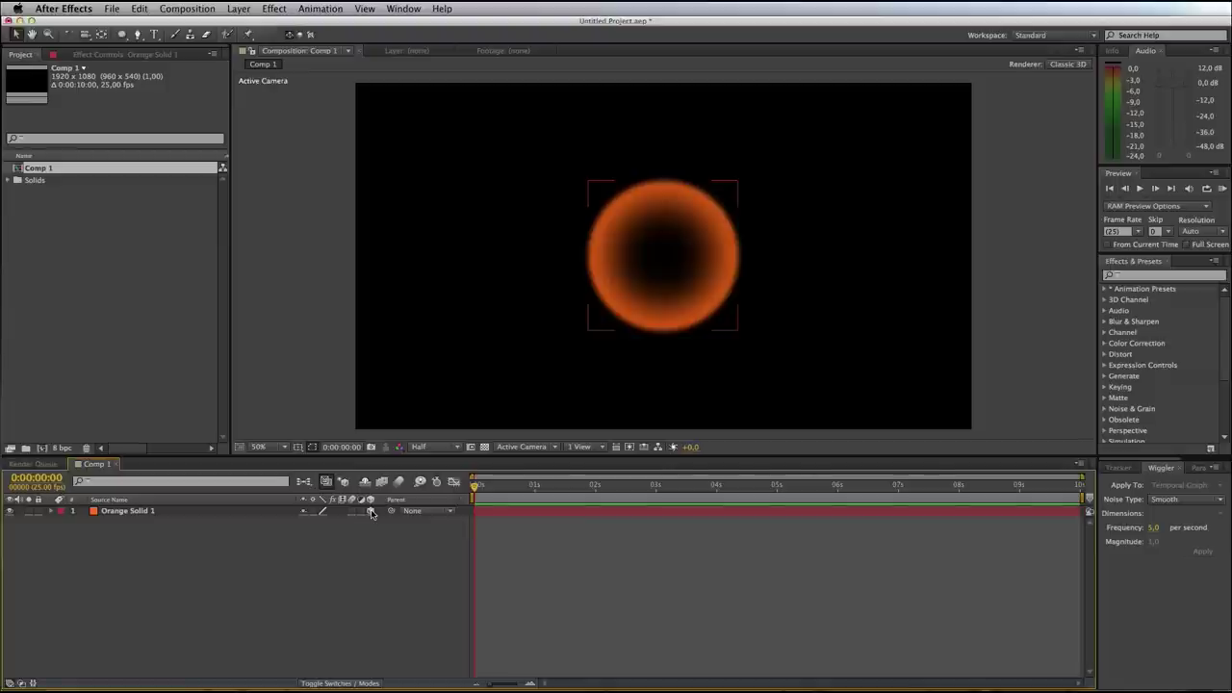
left_click(96, 520)
left_click(96, 521)
left_click(54, 511)
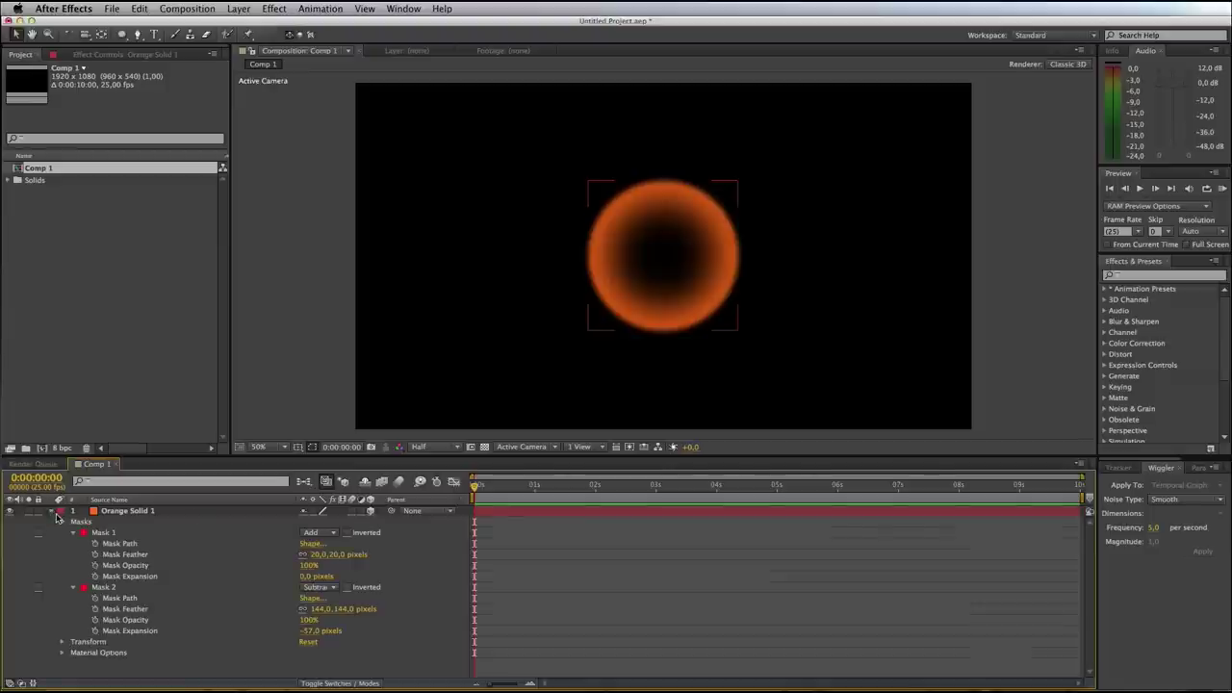
left_click(62, 652)
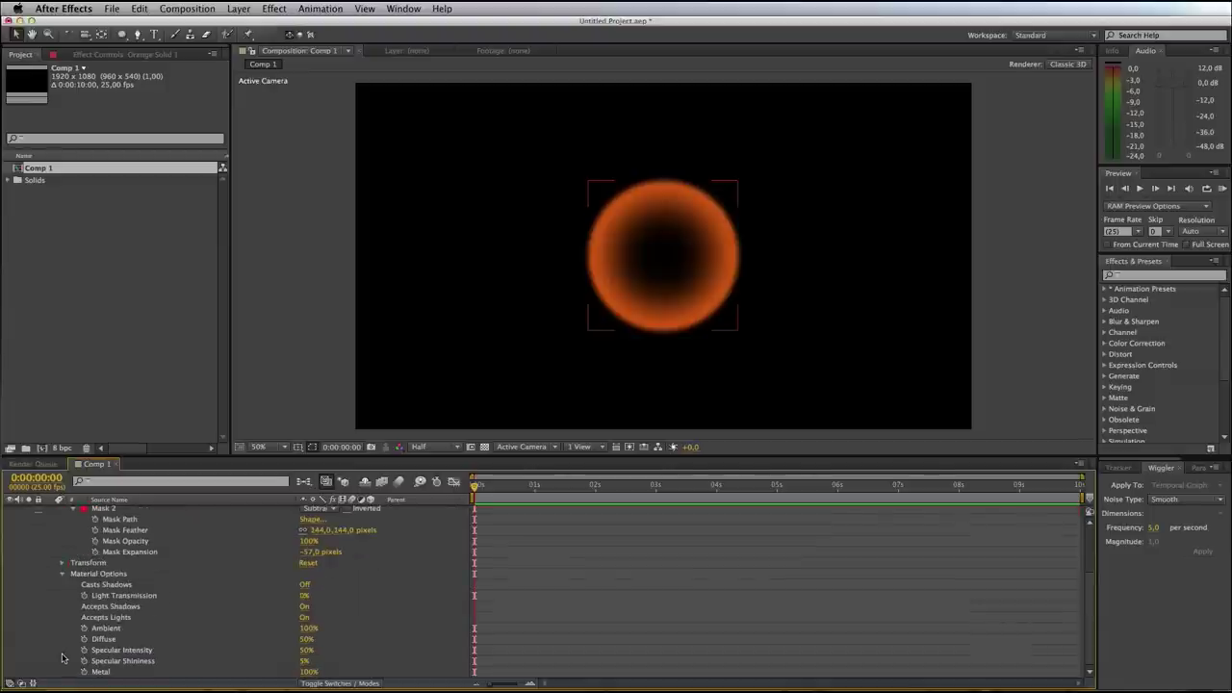
left_click(304, 616)
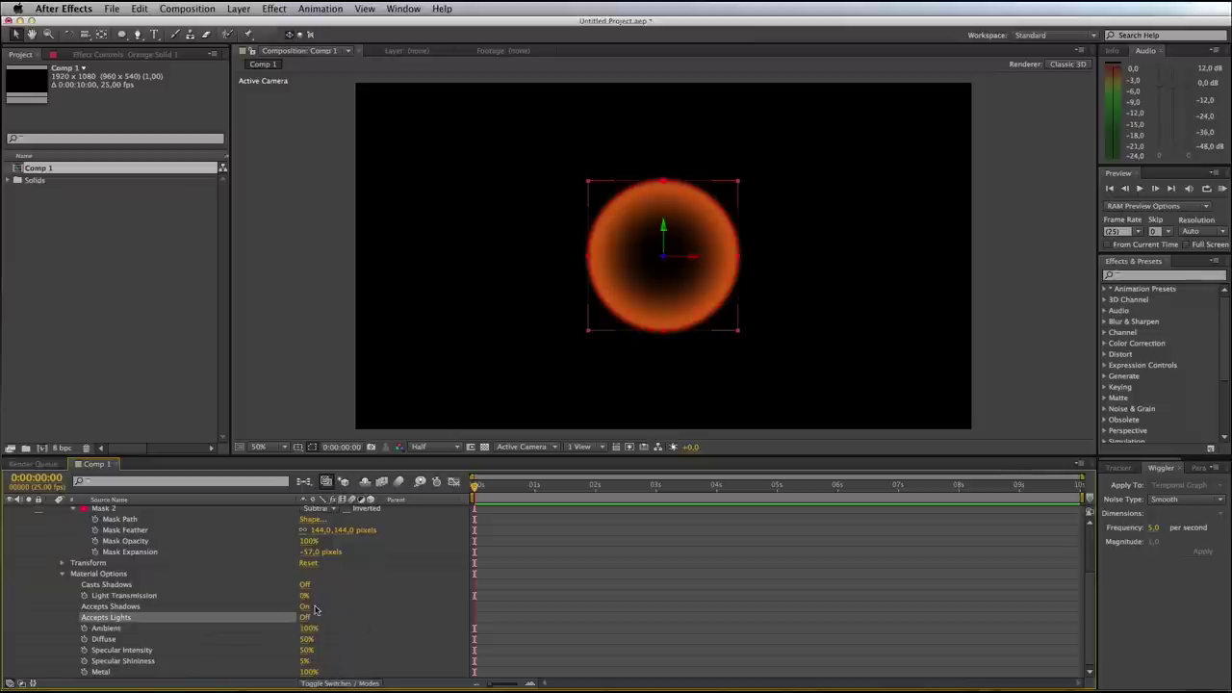
left_click(306, 607)
left_click(306, 607)
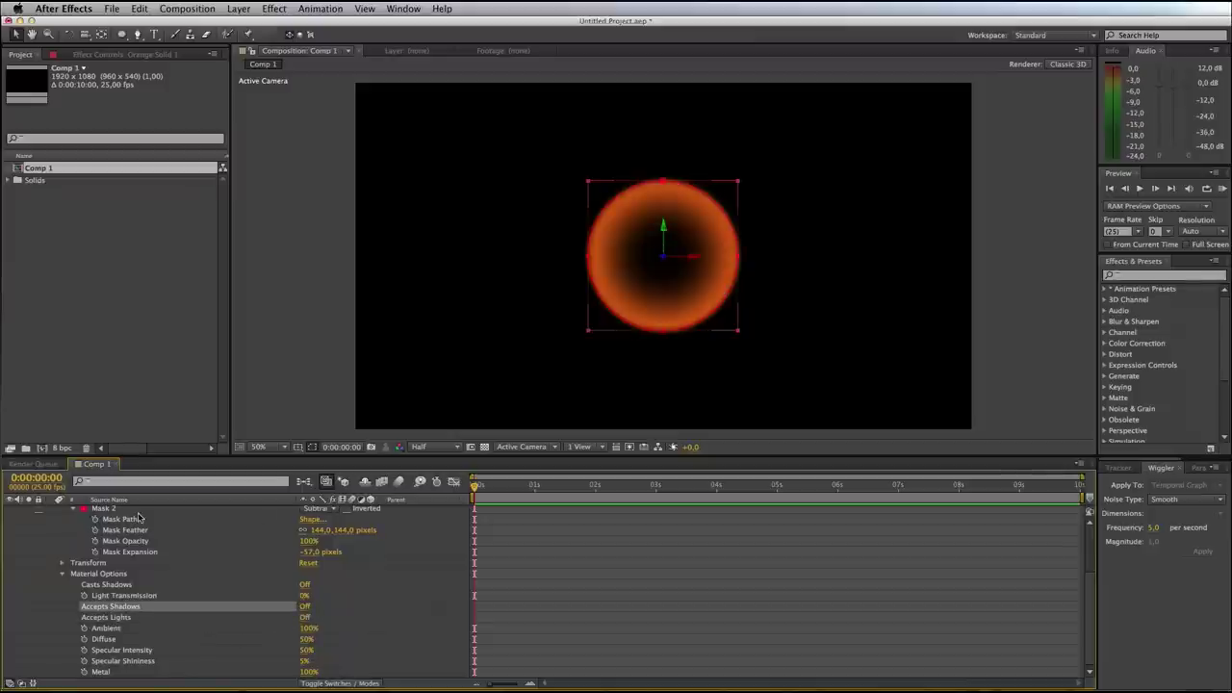
scroll(144, 550, "up", 2)
left_click(56, 511)
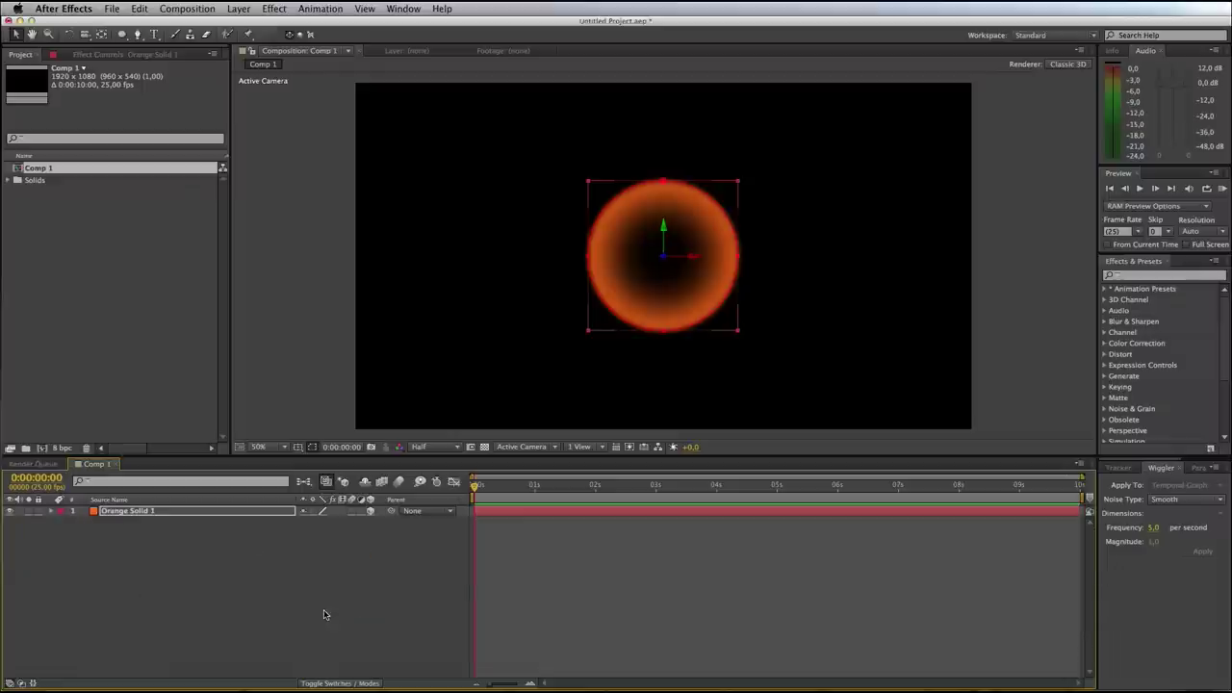
Set the blending mode of Orange Solid 1 to Add
left_click(329, 683)
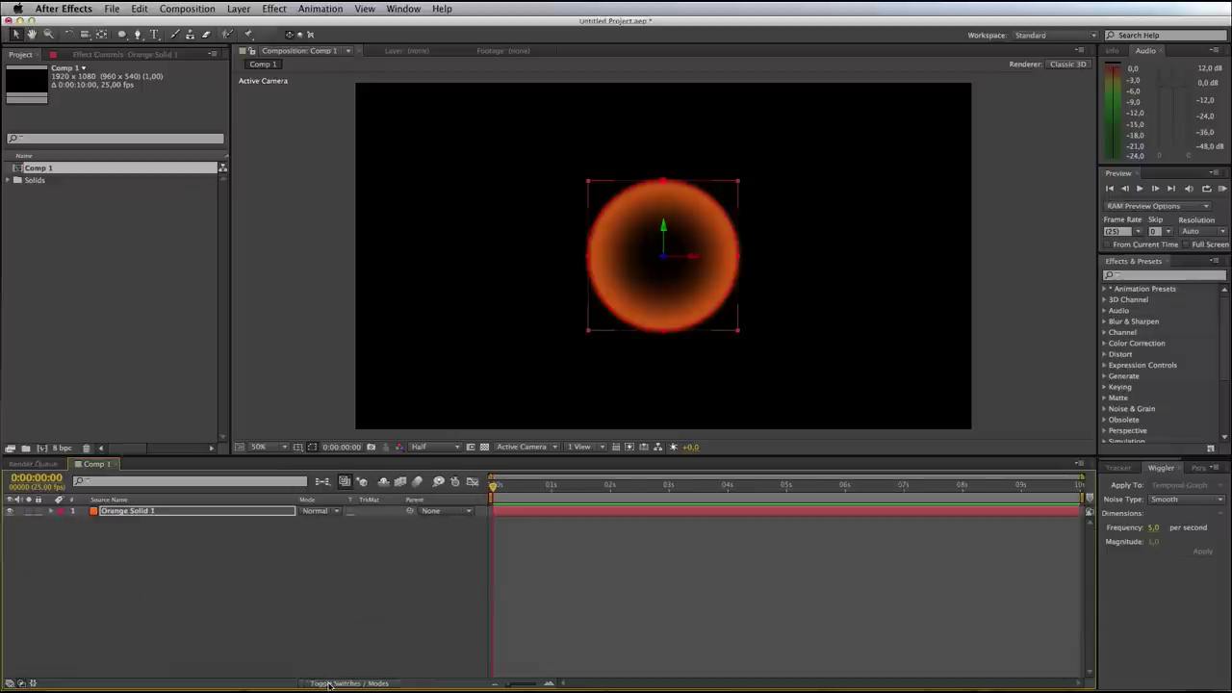
left_click(322, 511)
left_click(329, 535)
left_click(207, 556)
Pre-compose Orange Solid 1 as Orange Solid 1 Comp 1, moving all attributes into the new composition
left_click(124, 514)
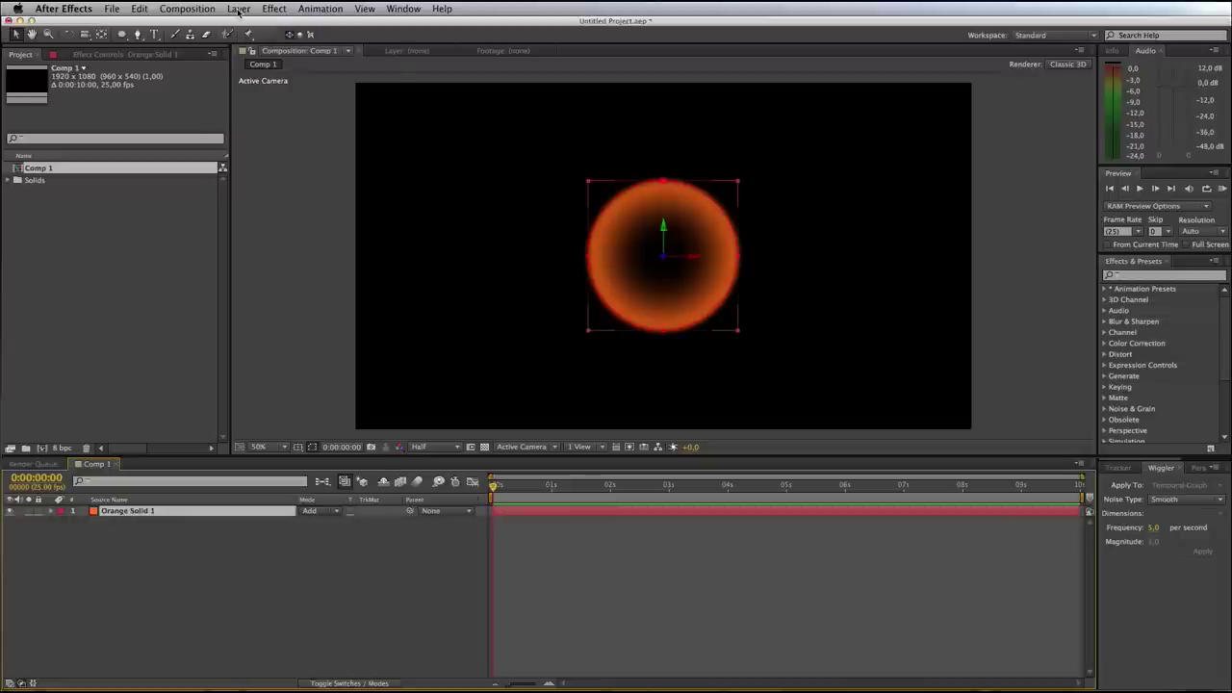
left_click(237, 9)
left_click(310, 439)
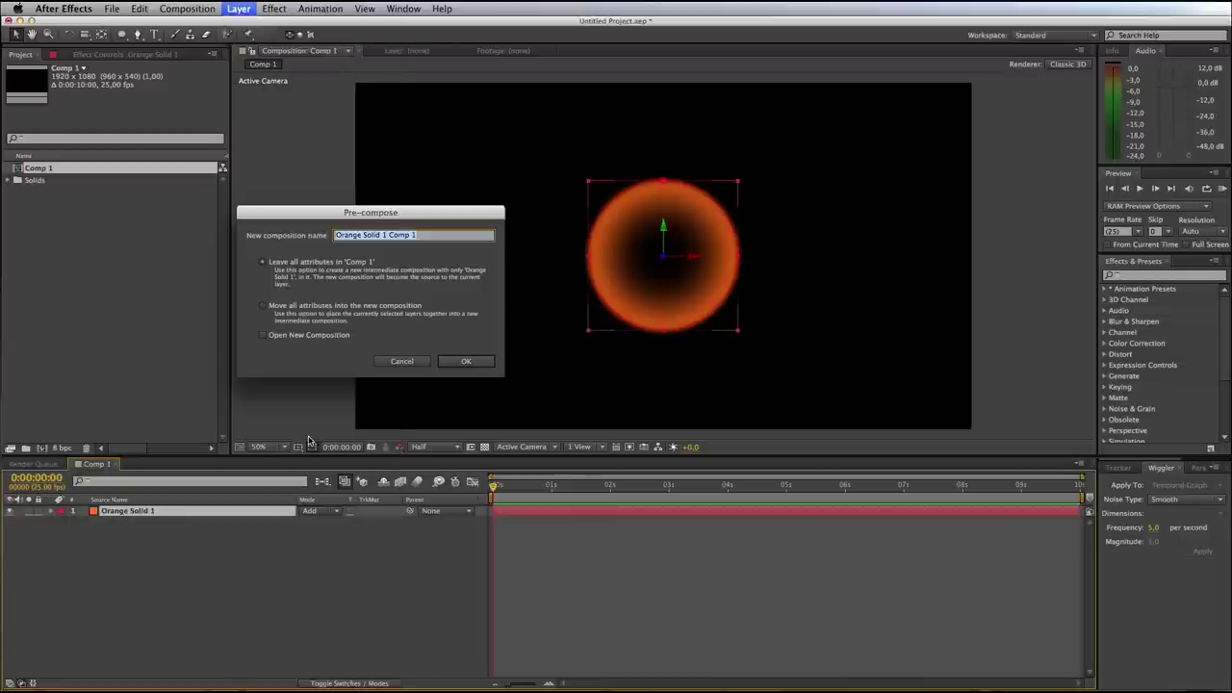
left_click(282, 307)
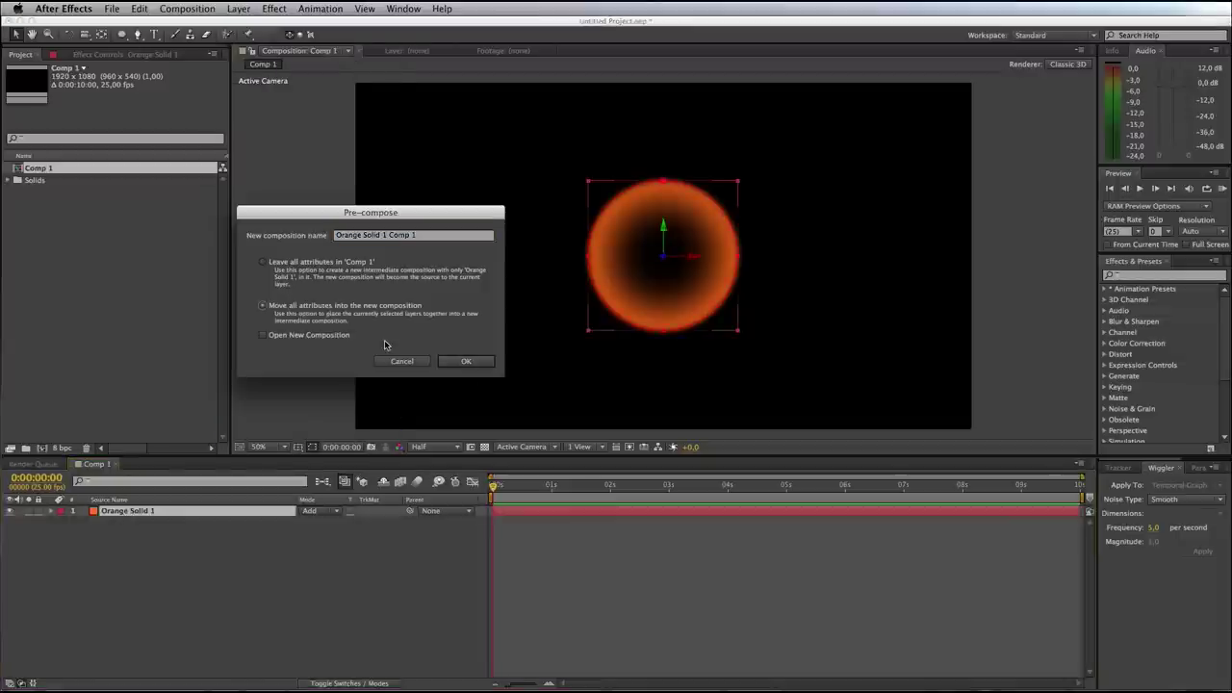
left_click(469, 364)
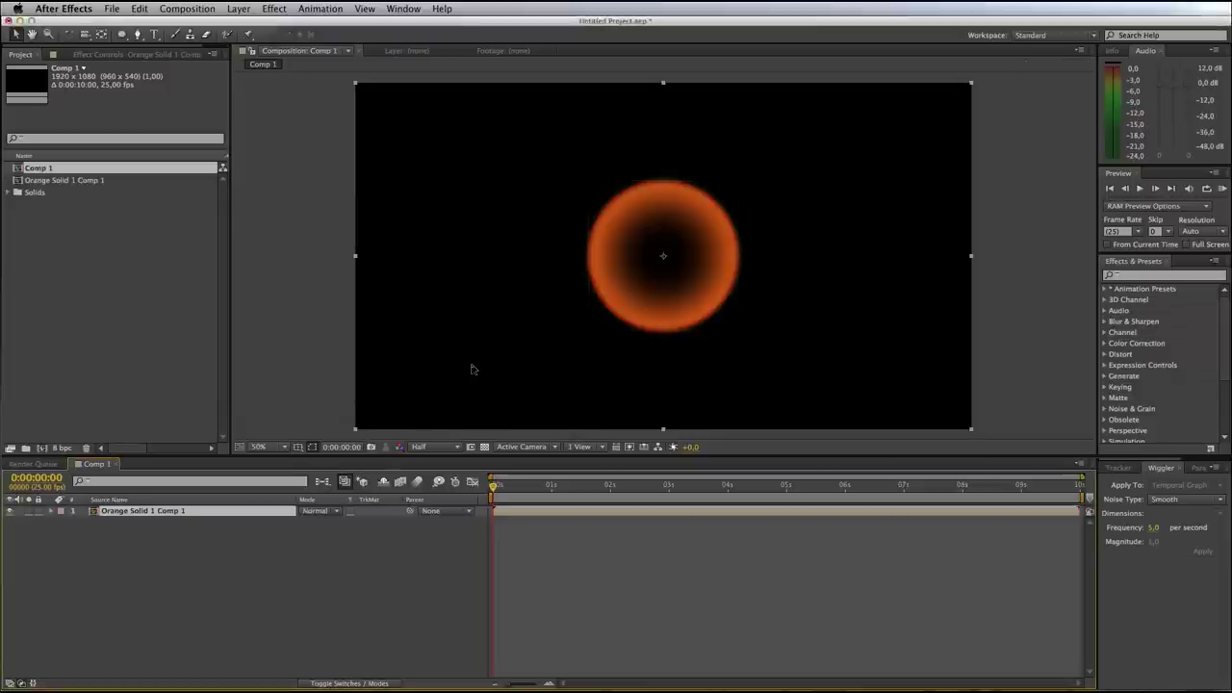
Make the pre-composed ring layer 3D and turn off its Accepts Lights and Accepts Shadows material options
left_click(325, 684)
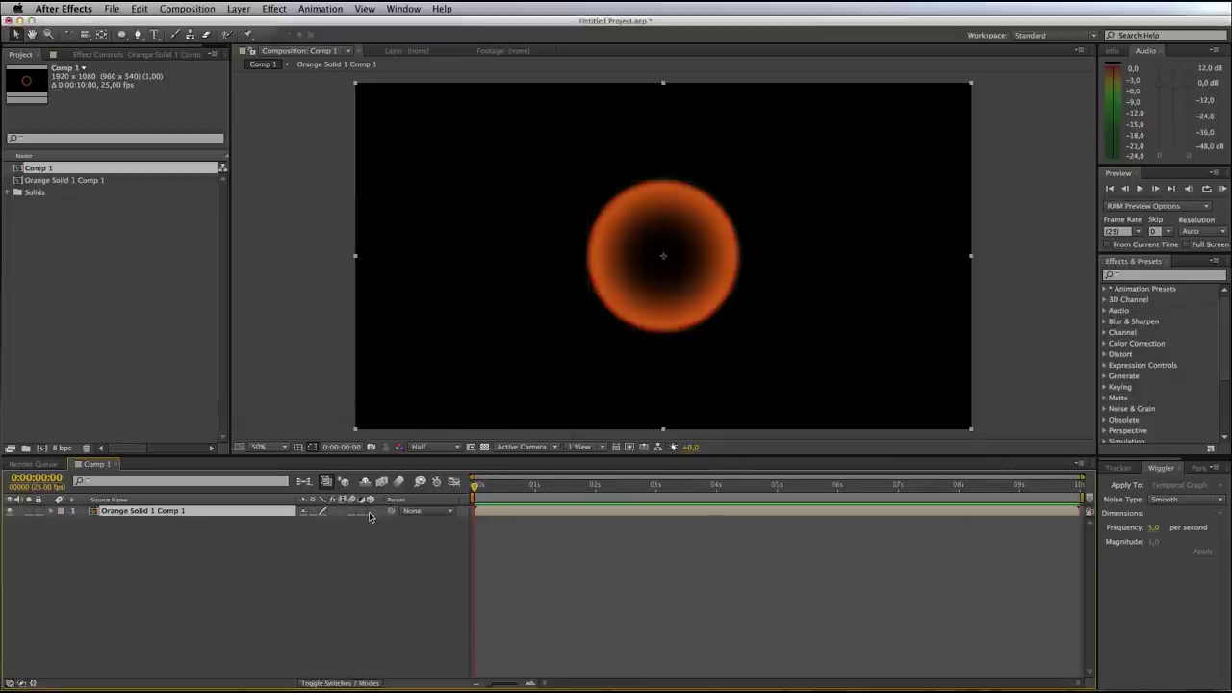
left_click(370, 512)
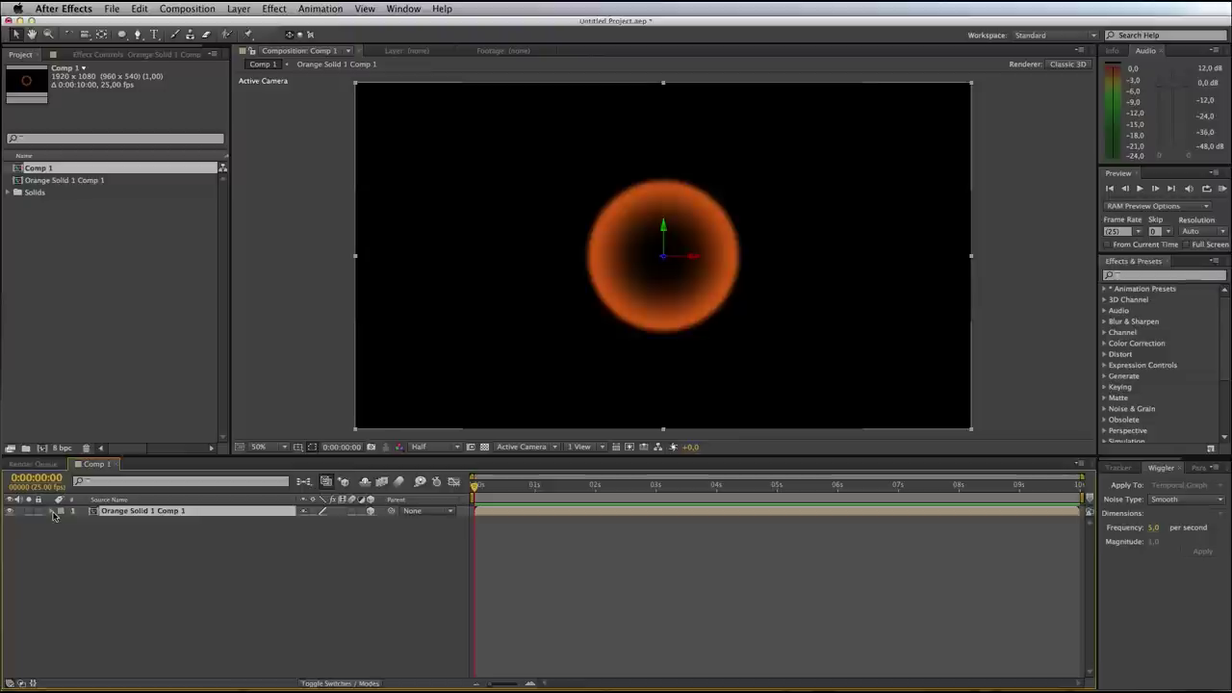
left_click(52, 513)
left_click(62, 532)
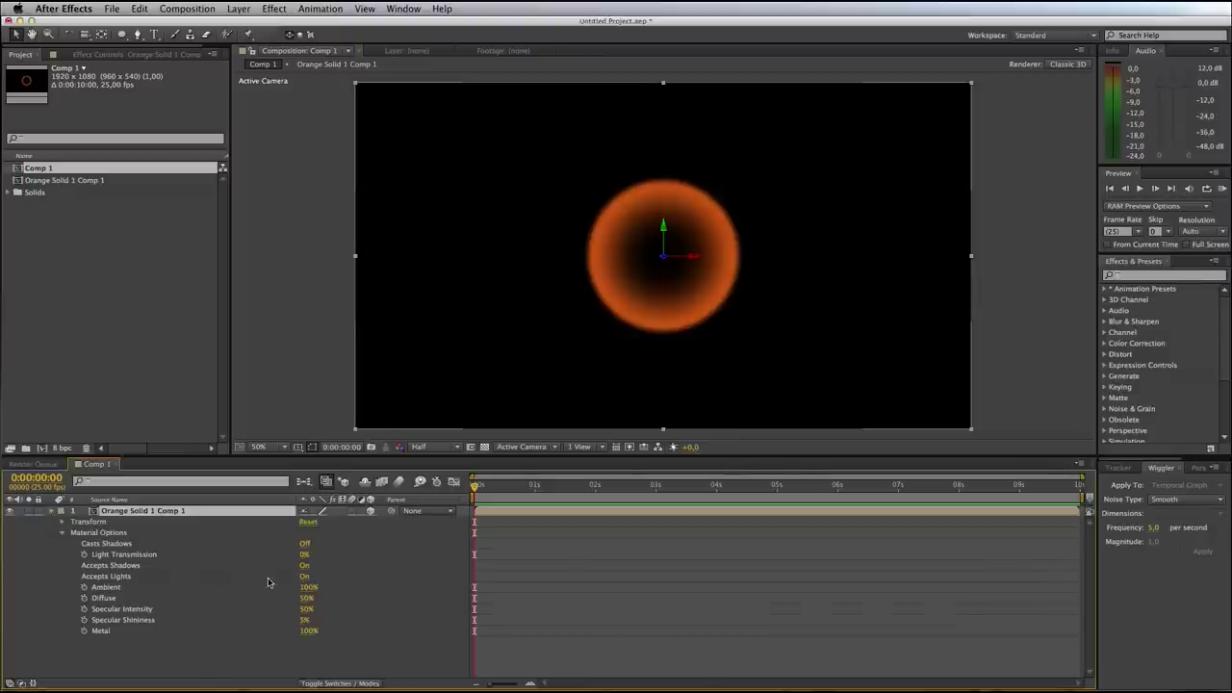
left_click(303, 576)
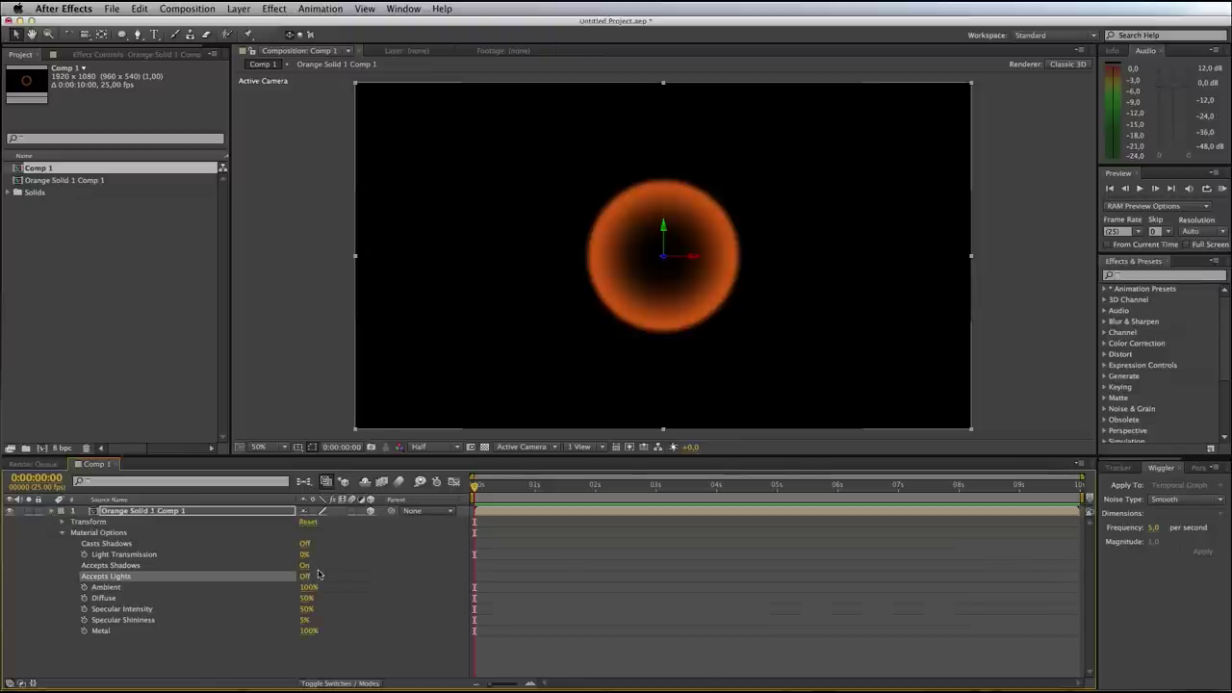
left_click(308, 567)
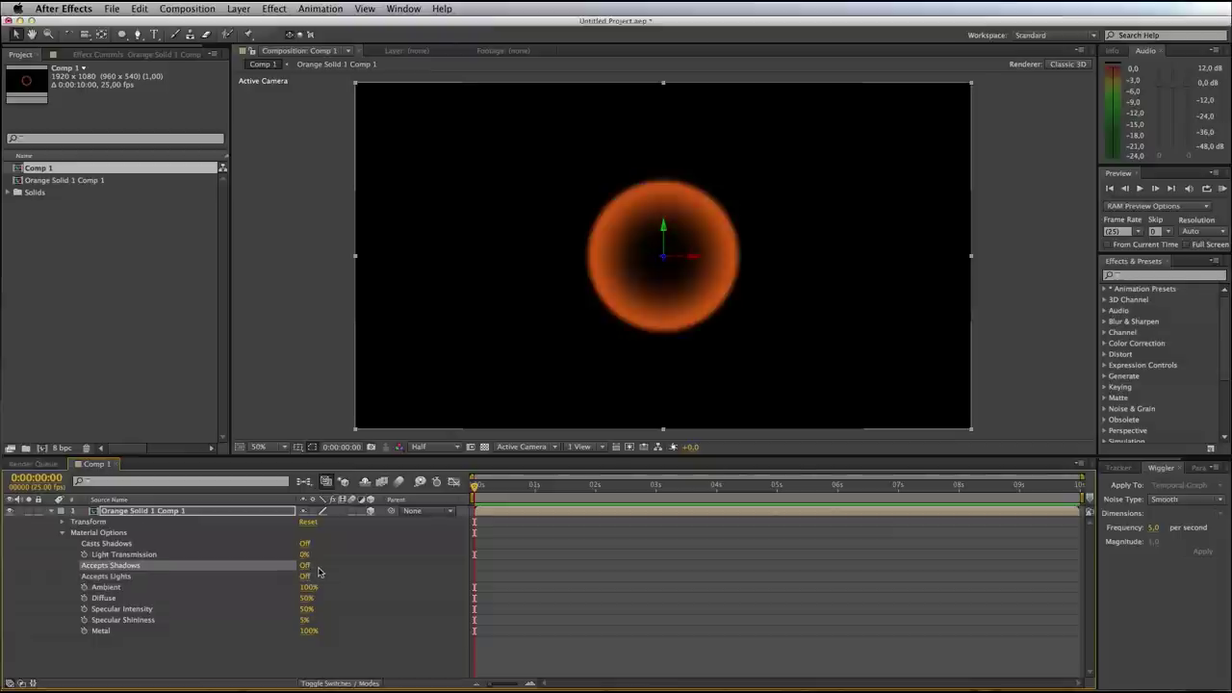
left_click(312, 567)
left_click(51, 511)
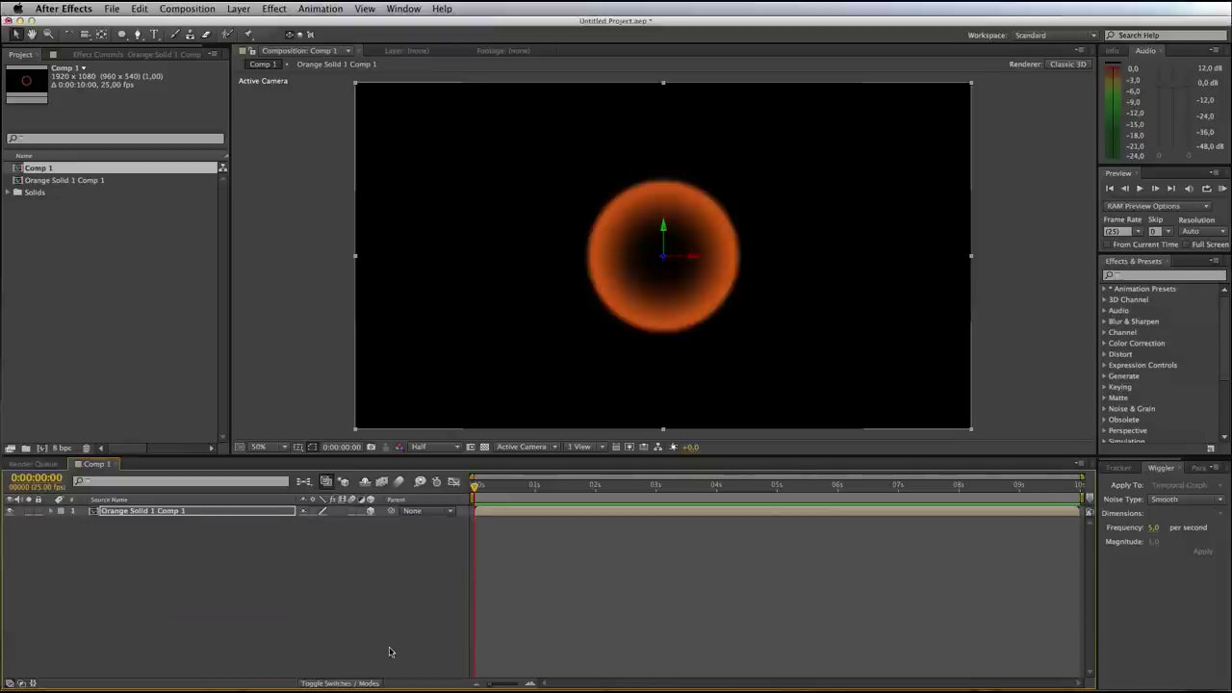
Set the blending mode of the Orange Solid 1 Comp 1 layer to Add
left_click(330, 683)
left_click(323, 511)
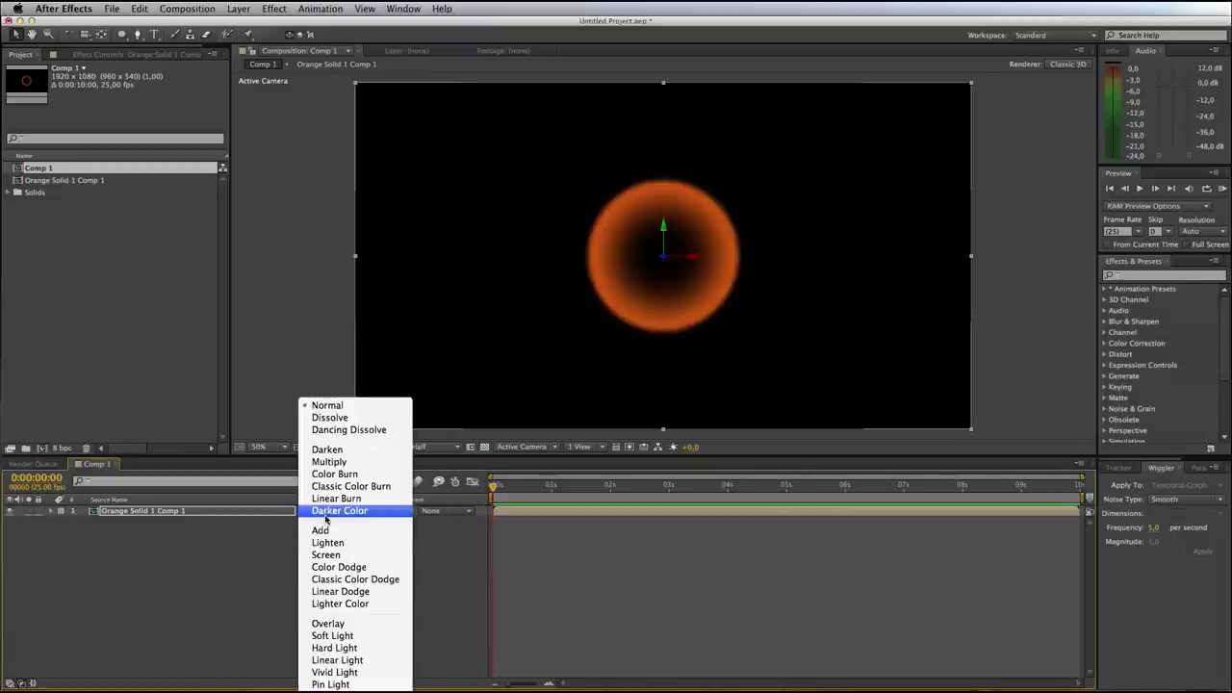
left_click(320, 530)
key("F4")
Add a null object to Comp 1, make it a 3D layer and hide it
left_click(144, 511)
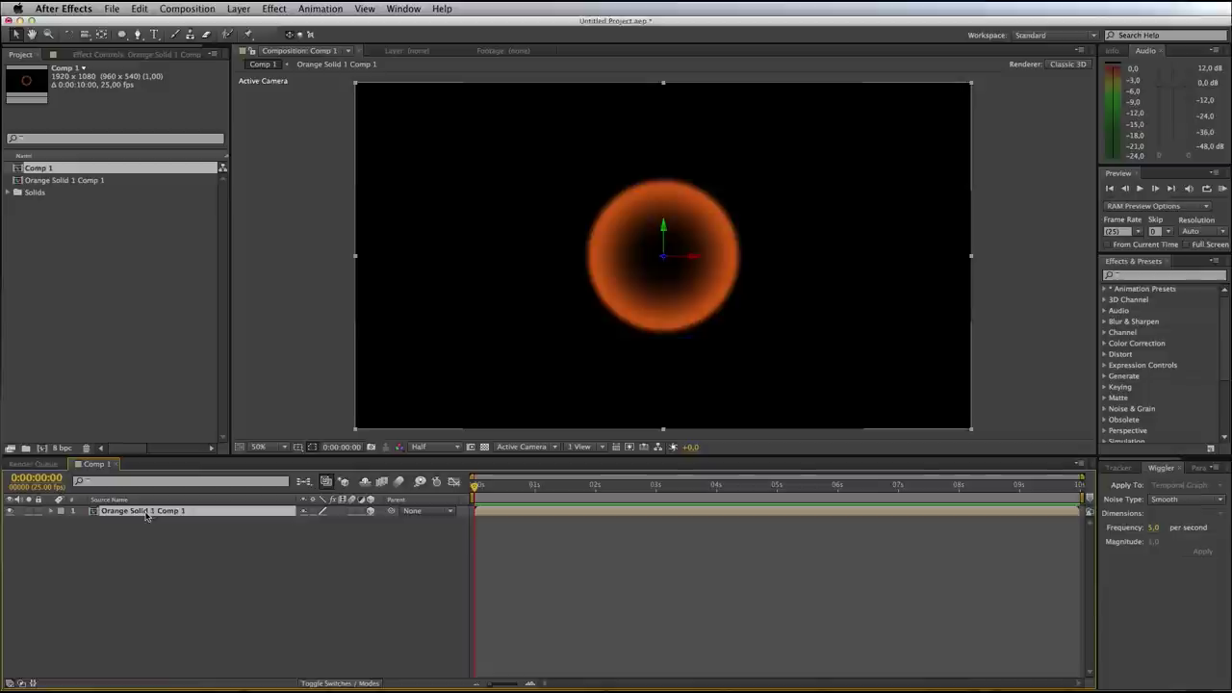
left_click(238, 9)
mouse_move(248, 24)
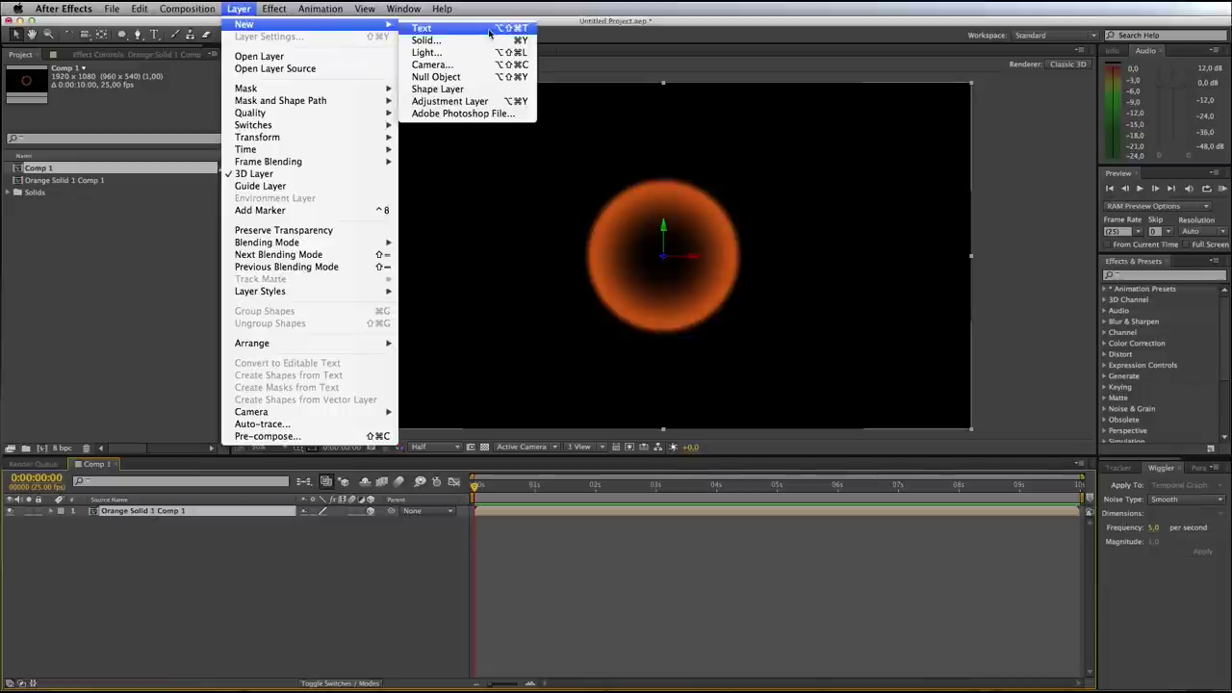
left_click(471, 77)
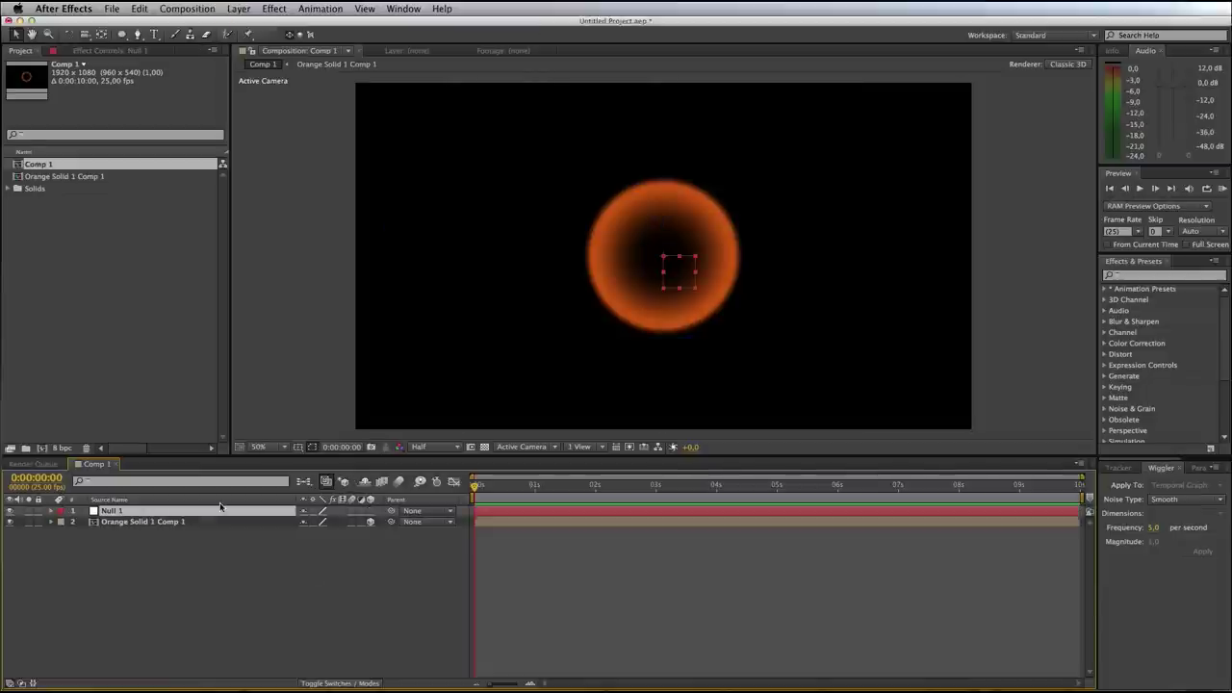
left_click(371, 510)
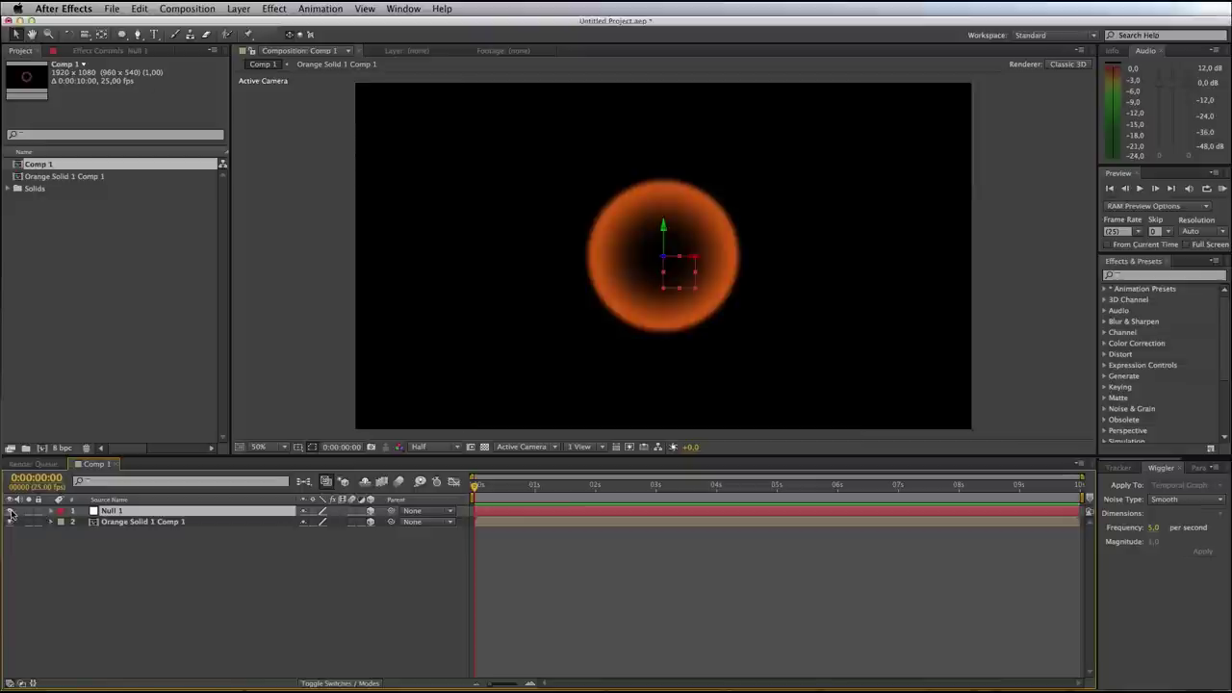
left_click(11, 511)
Parent the Orange Solid 1 Comp 1 layer to Null 1 and duplicate the ring layer
left_click(159, 525)
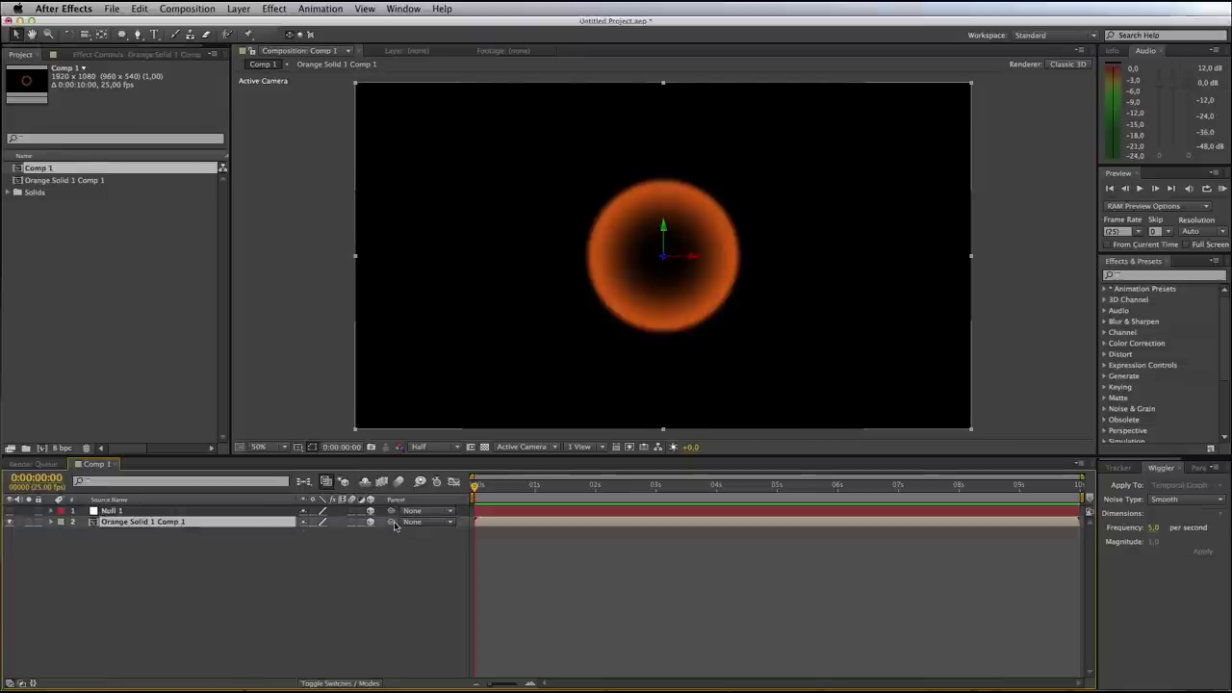
left_click_drag(390, 522, 124, 513)
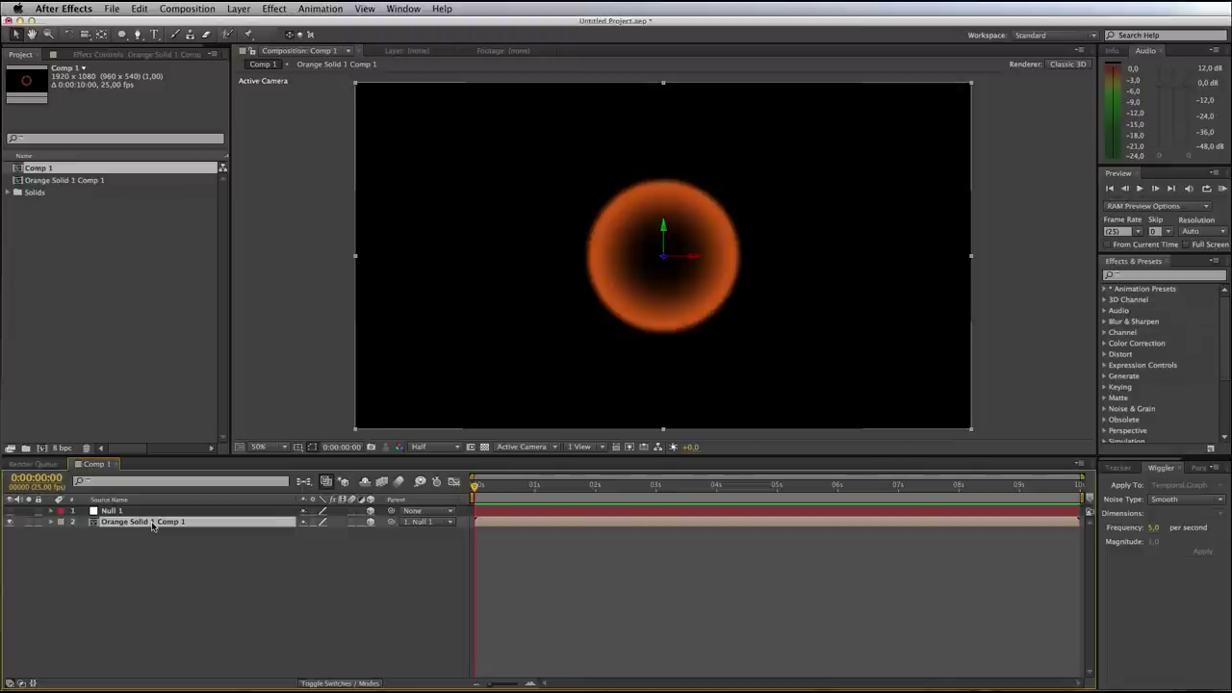
key("super+d")
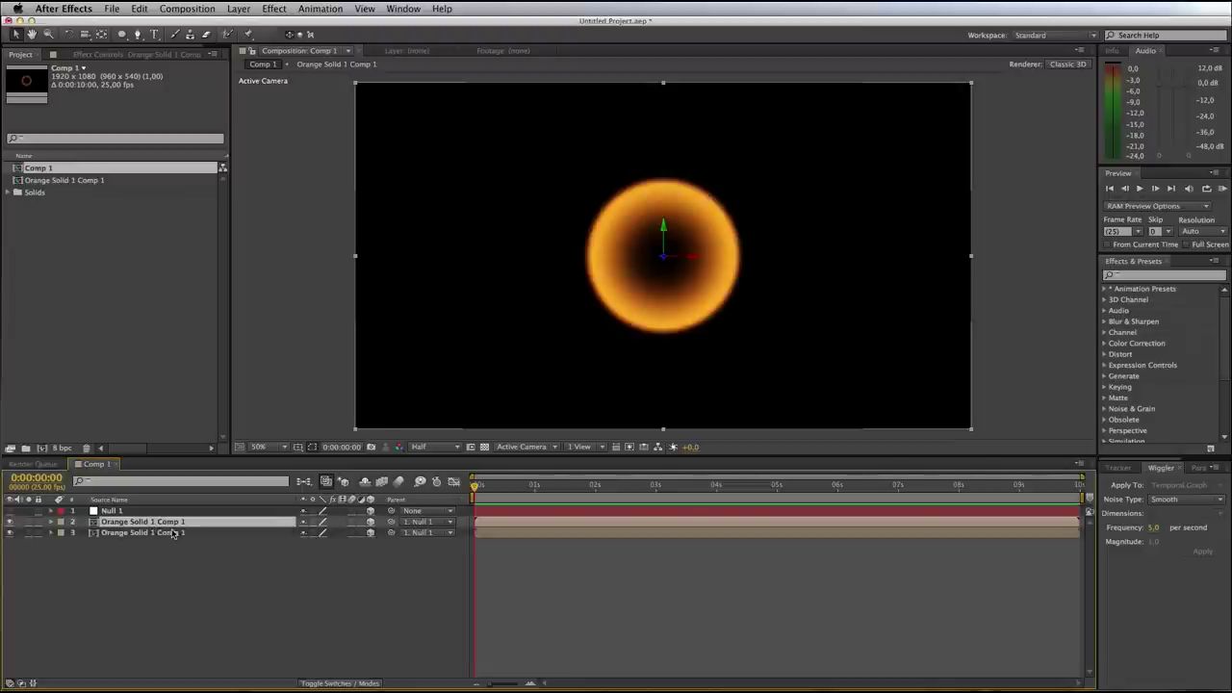
Scale the lower Orange Solid 1 Comp 1 layer to 90% and set its Z position to 250
left_click(154, 533)
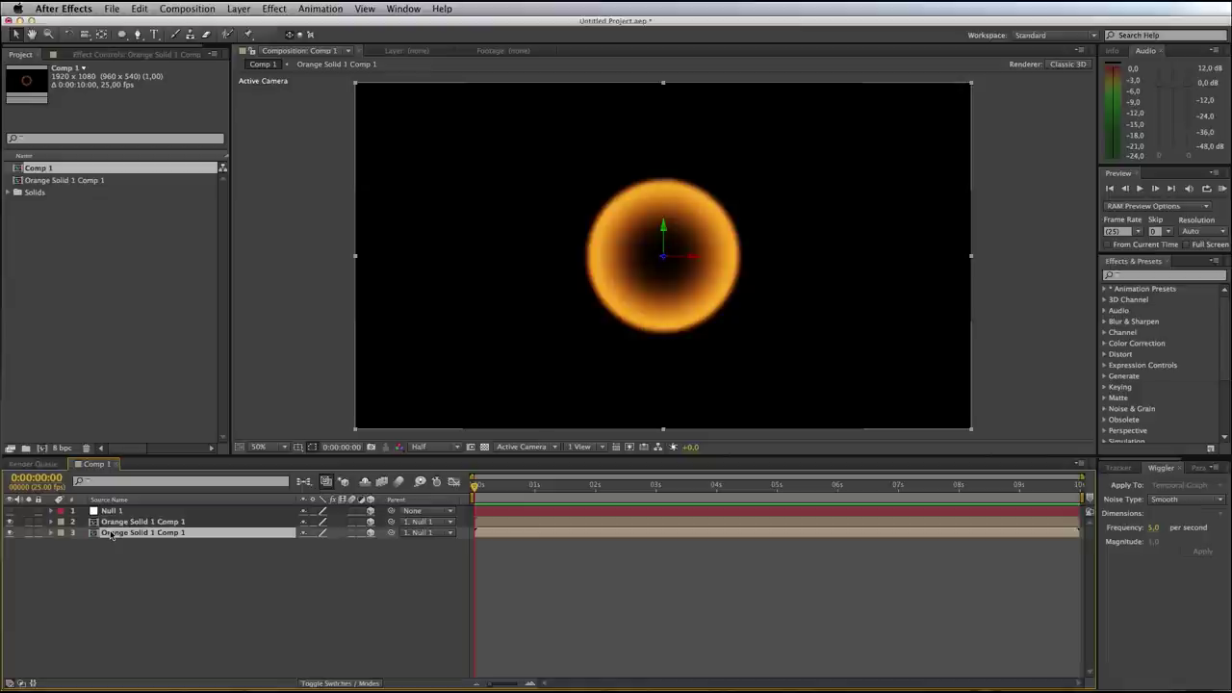
key("s")
left_click(321, 544)
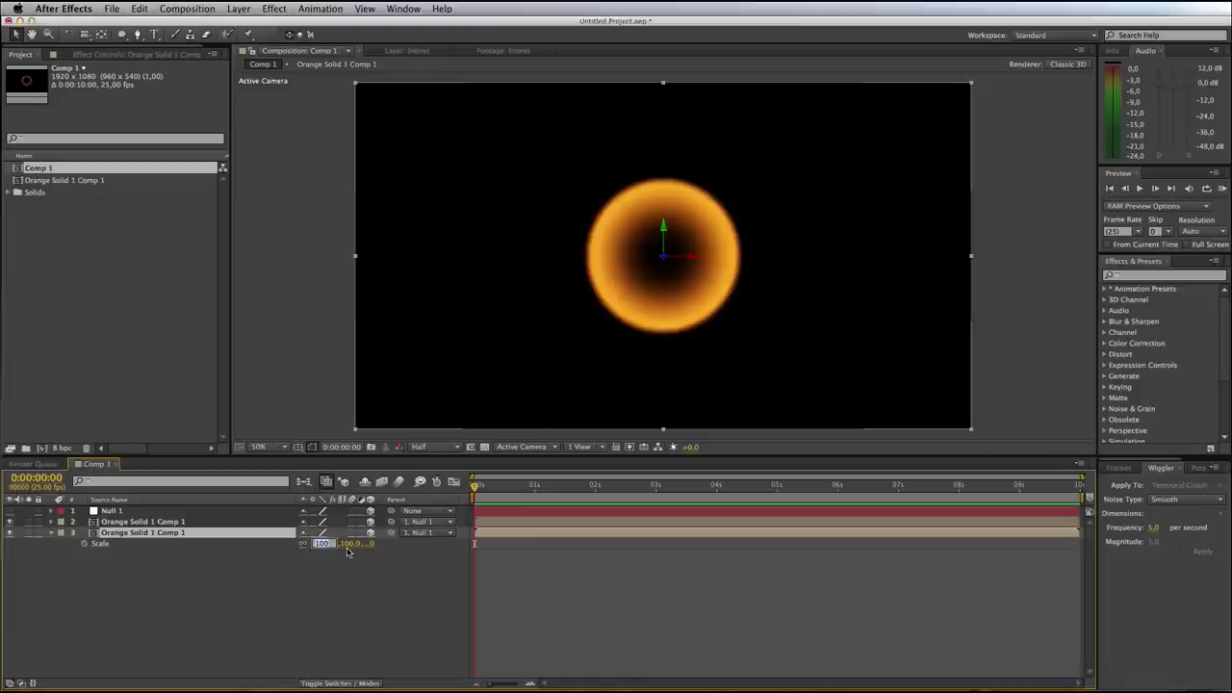
key("BackSpace")
type("90")
key("Return")
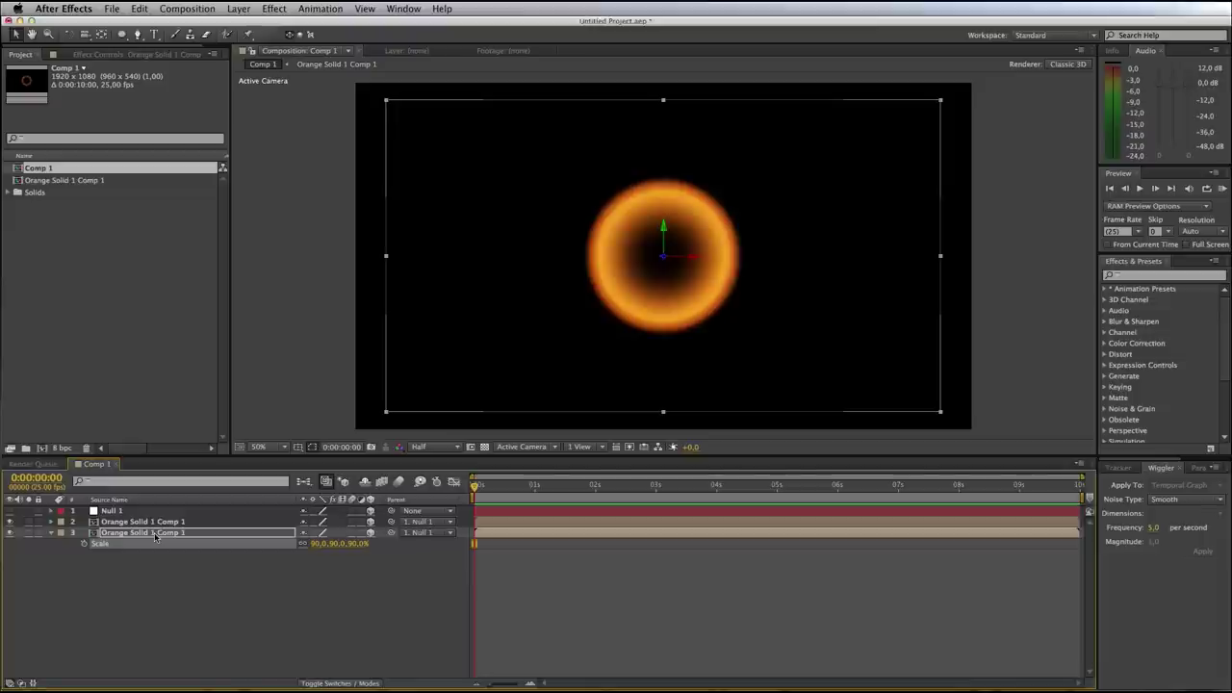
key("p")
left_click(337, 544)
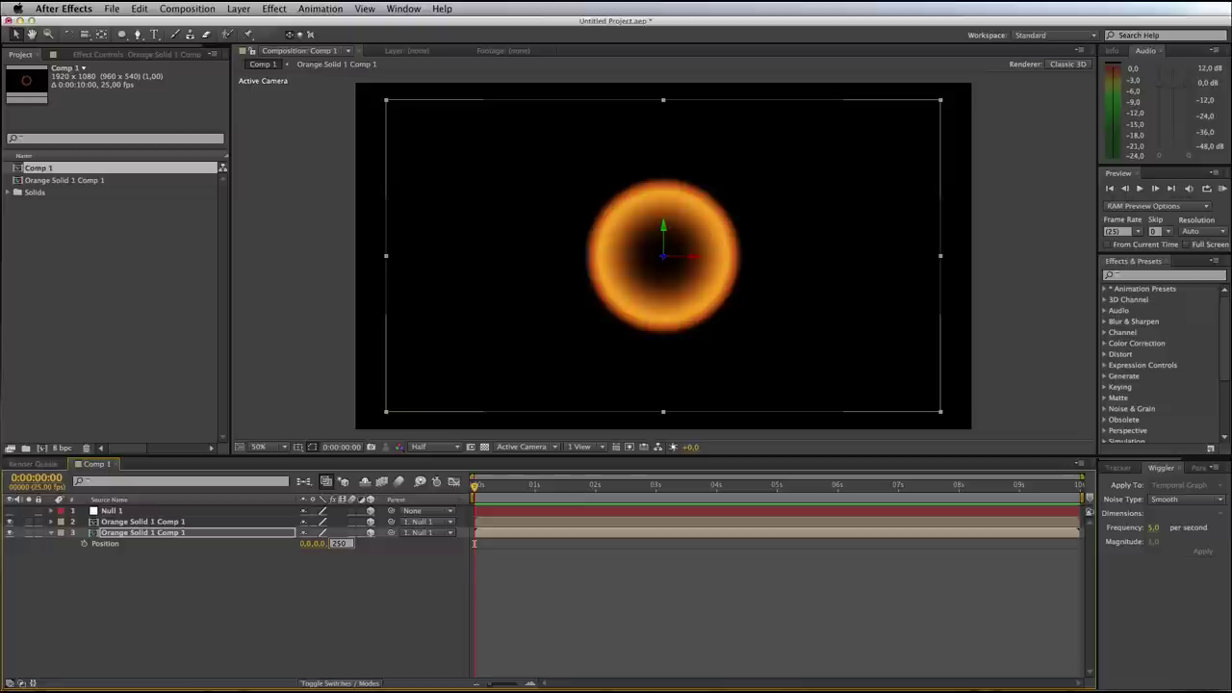
key("Return")
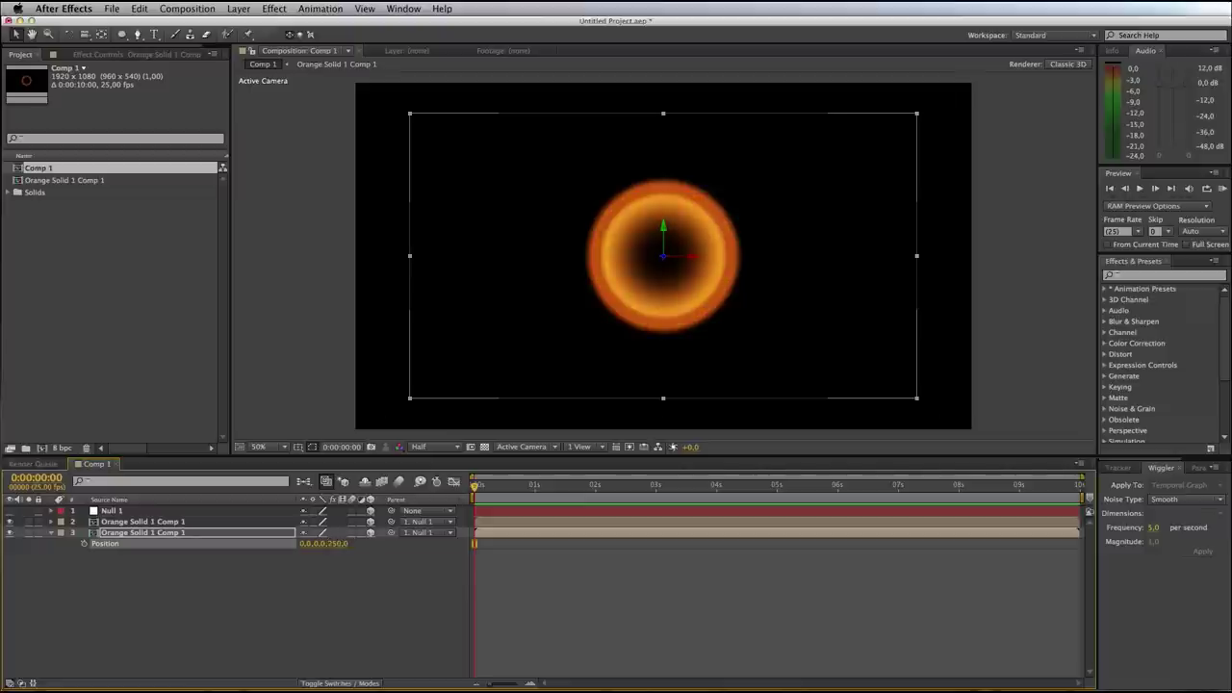
Reveal Null 1's rotation properties and turn it around the Y axis to preview the gap between the rings
left_click(131, 513)
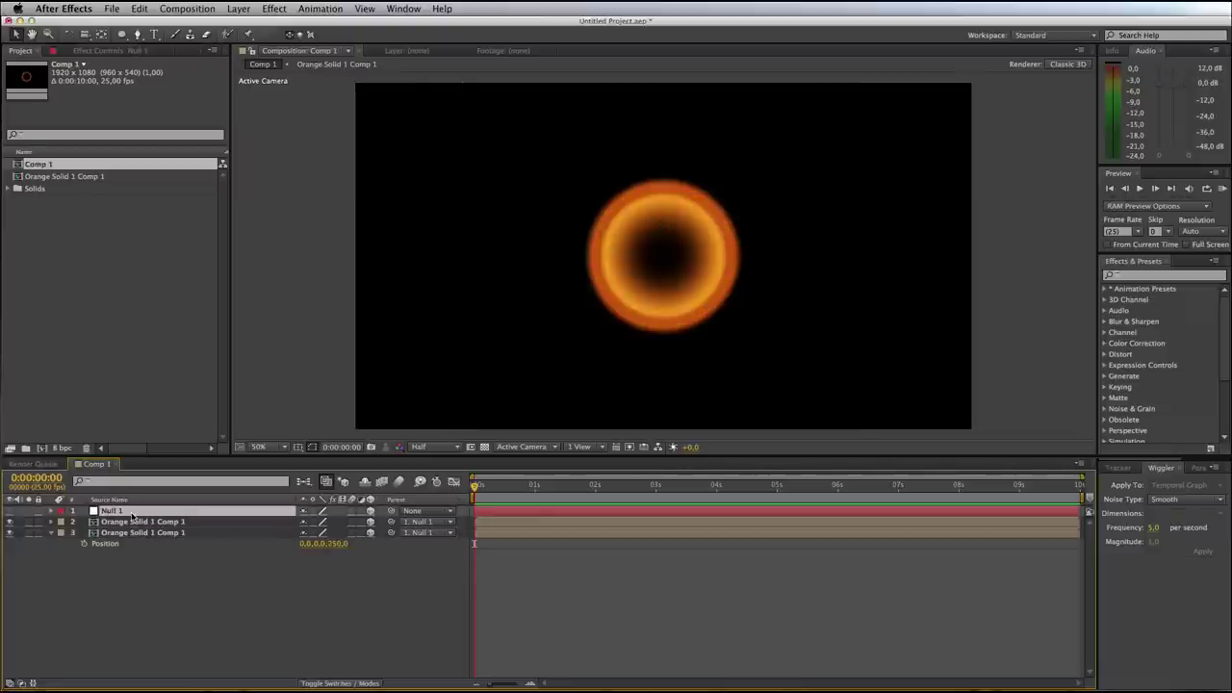
key("r")
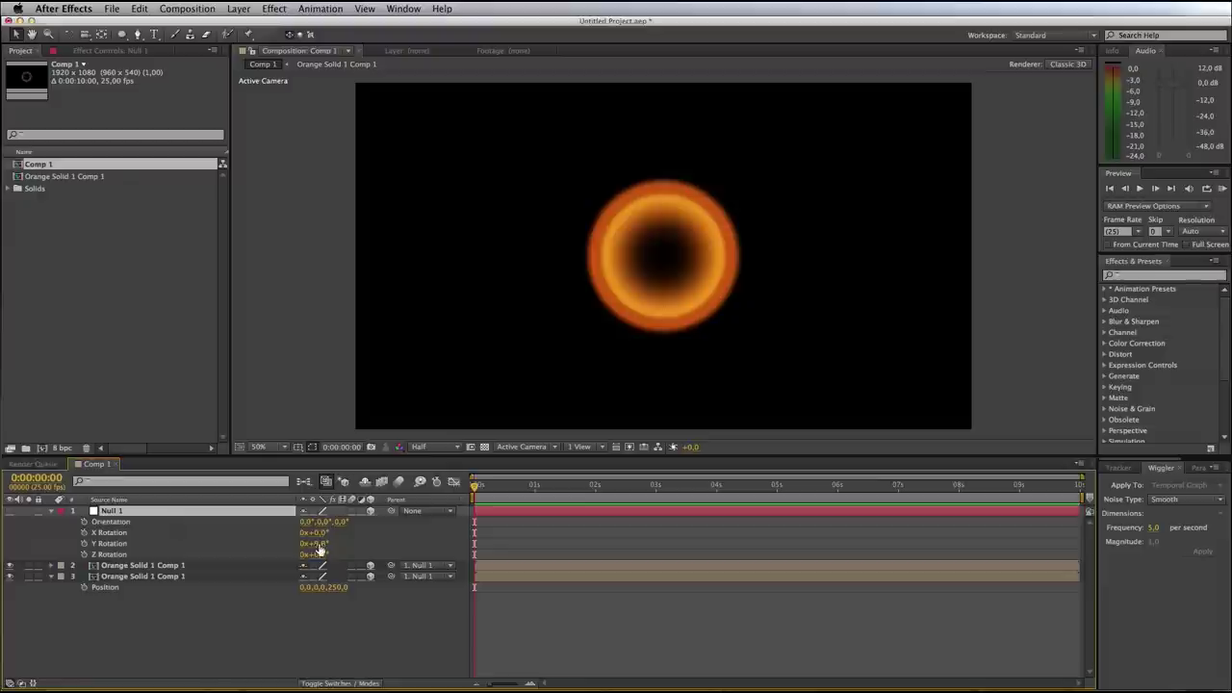
mouse_move(317, 549)
left_mouse_down()
mouse_move(365, 532)
mouse_move(258, 532)
mouse_move(362, 536)
mouse_move(315, 539)
left_mouse_up()
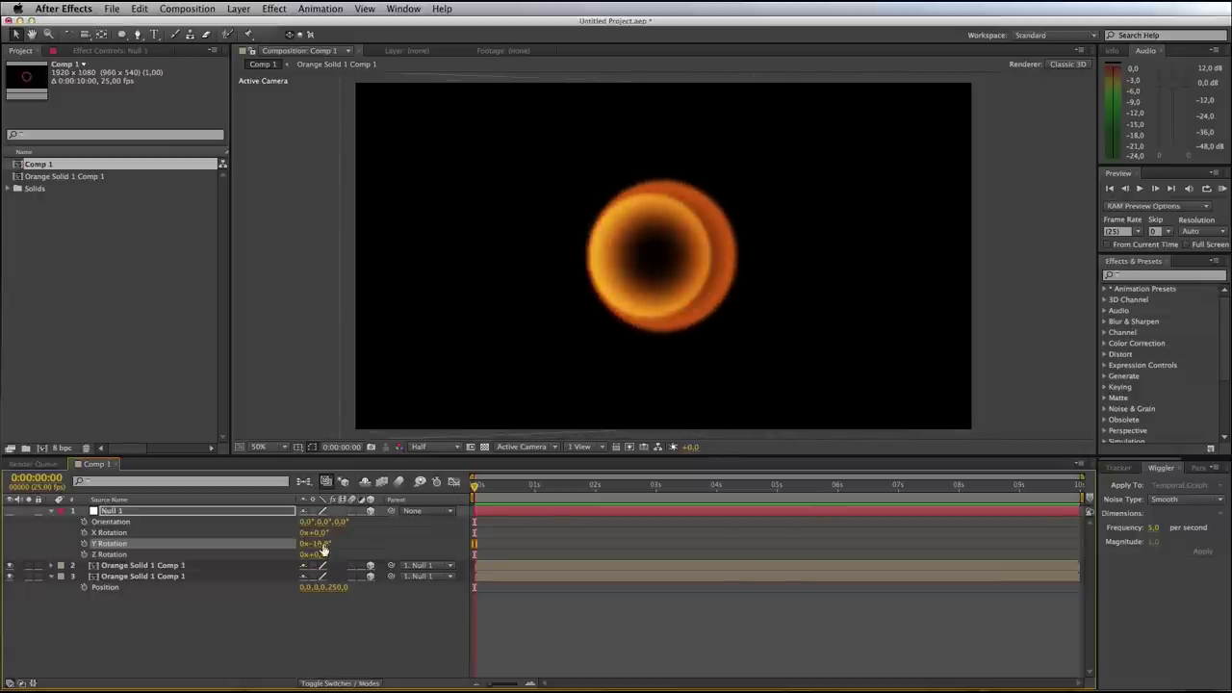
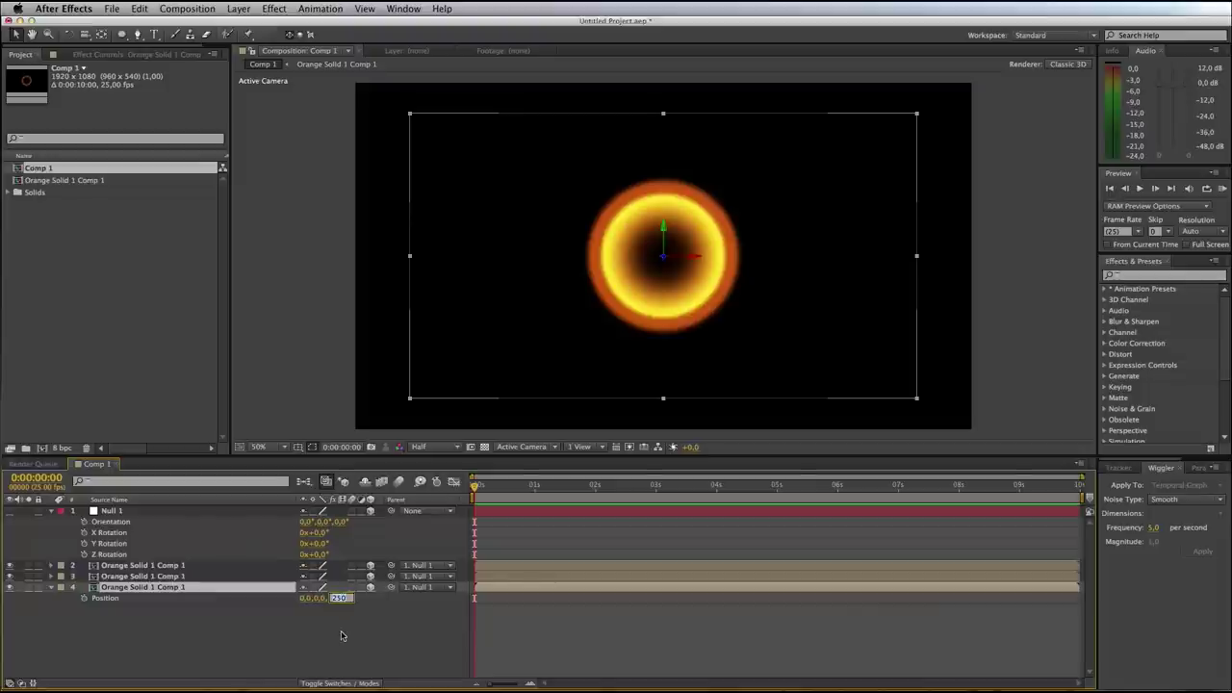
Set the newest ring copy's Z position to 500 and its scale to 80%
type("300")
key("Return")
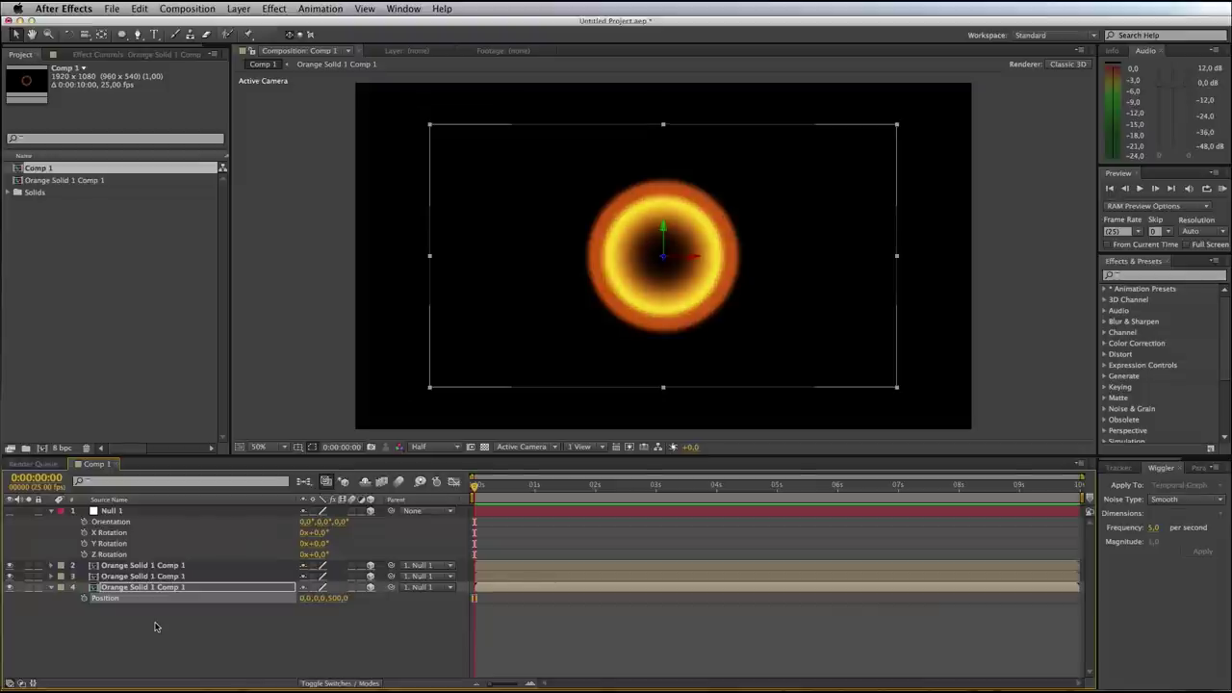
key("s")
left_click(321, 597)
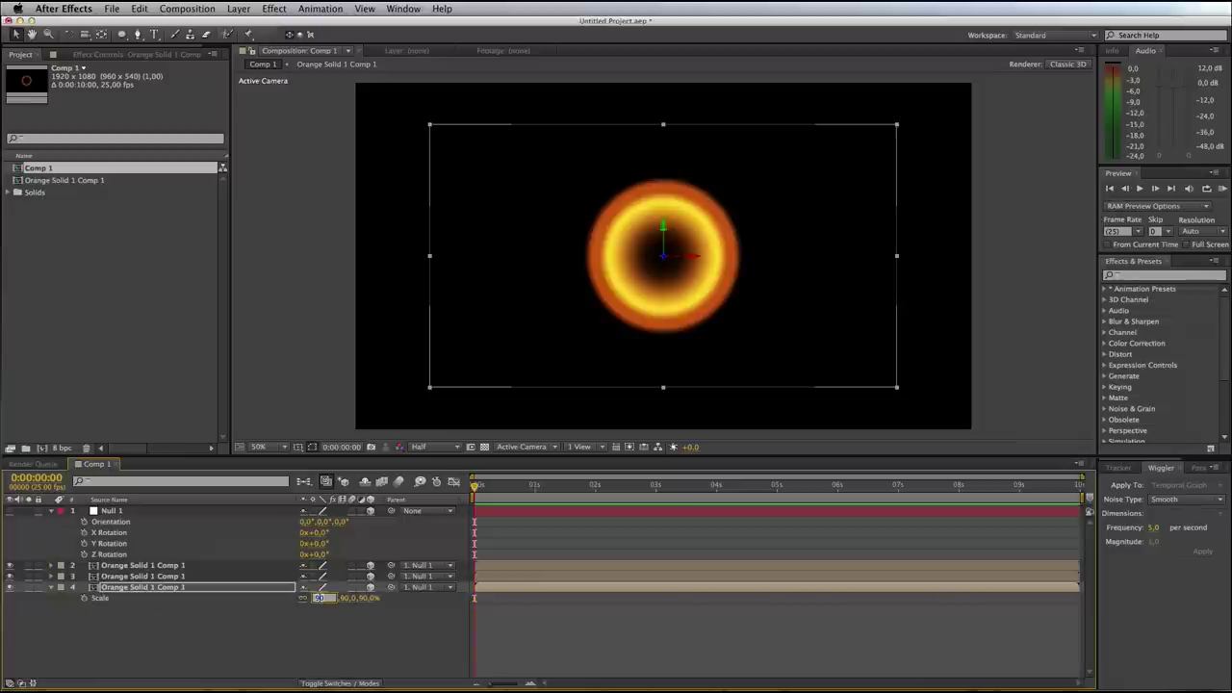
type("80")
key("Return")
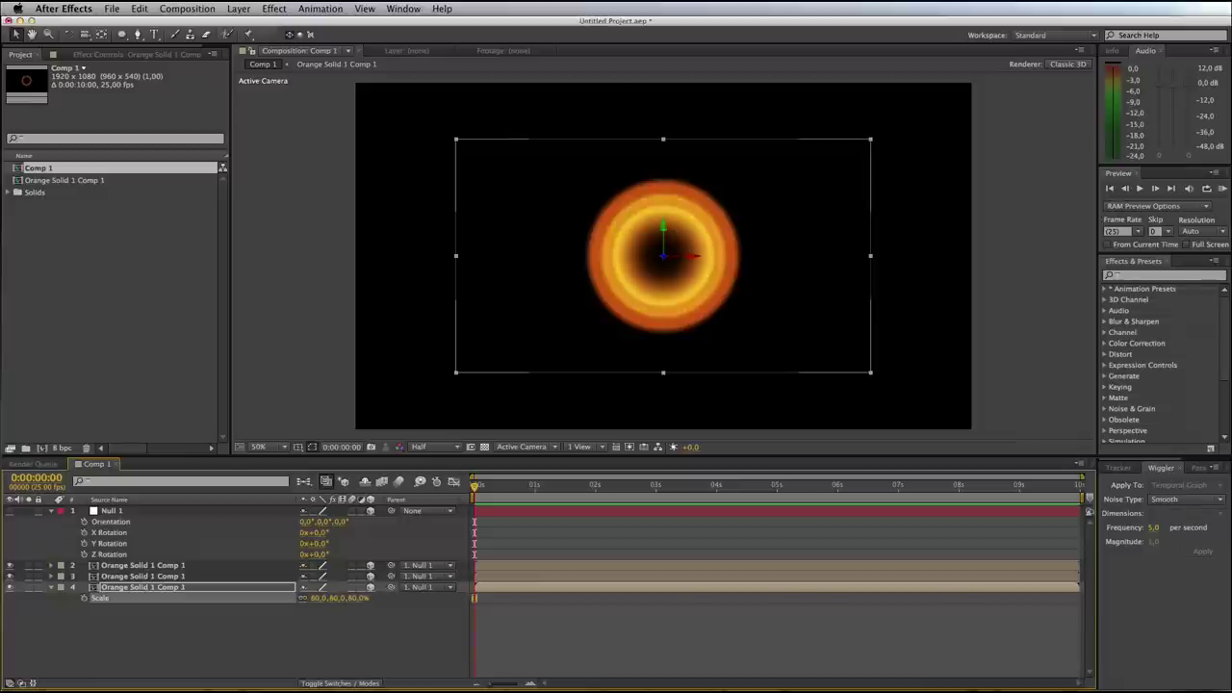
Duplicate the lowest ring layer and scale the copy to 70%
left_click(149, 643)
left_click(159, 591)
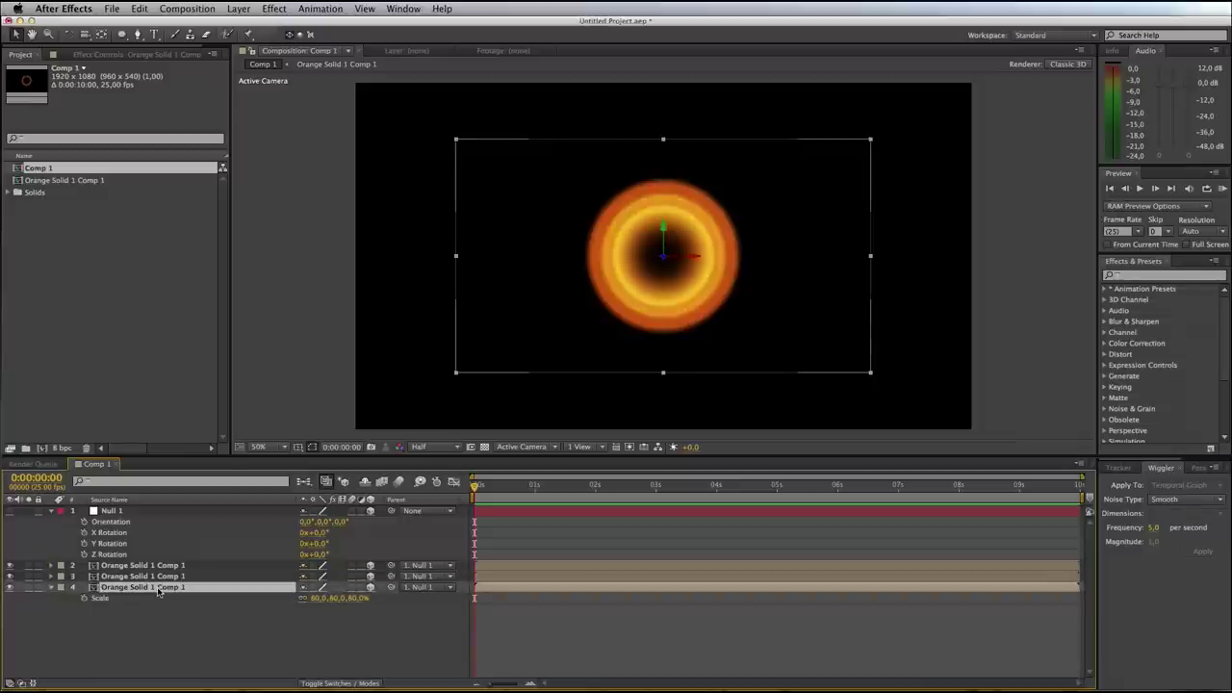
key("ctrl+d")
key("s")
left_click(357, 610)
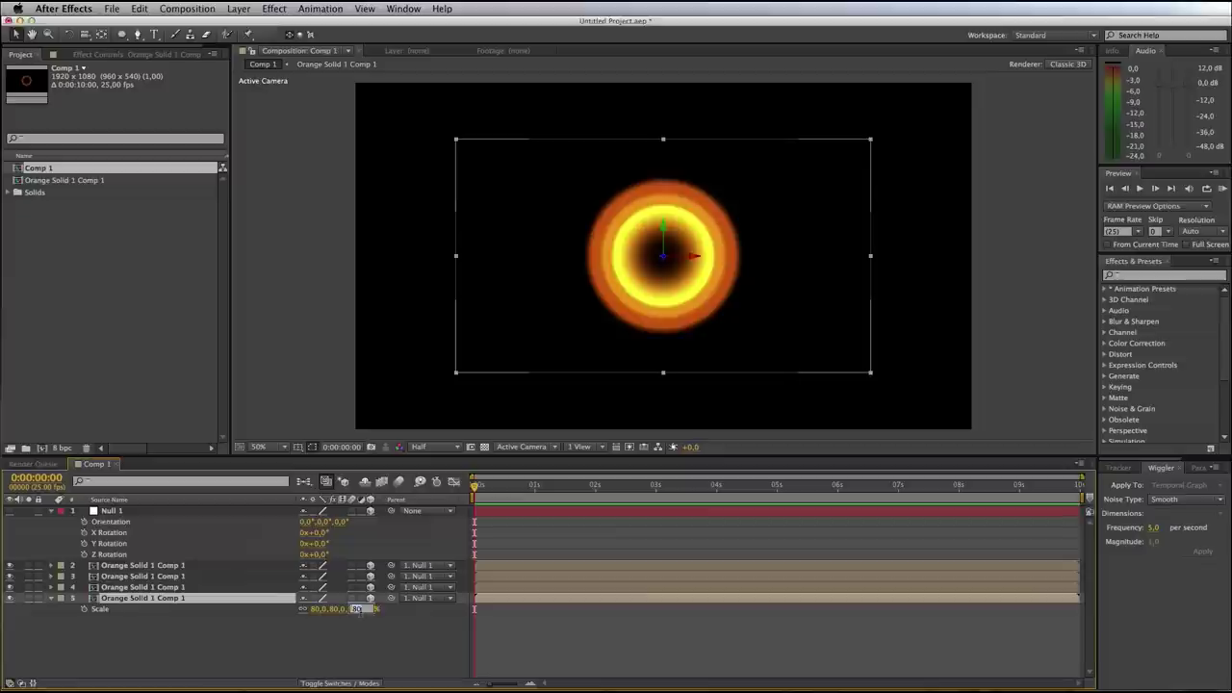
type("70")
key("Return")
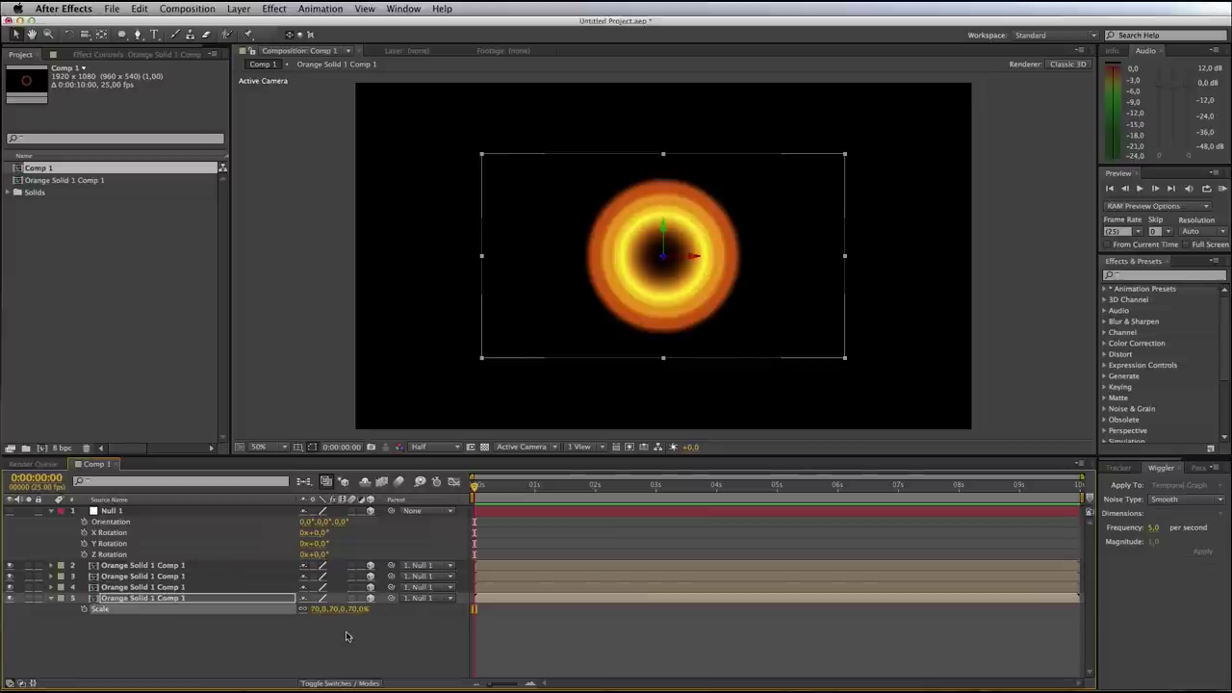
Set the Z position of the 70% ring copy to 750
key("p")
left_click(339, 609)
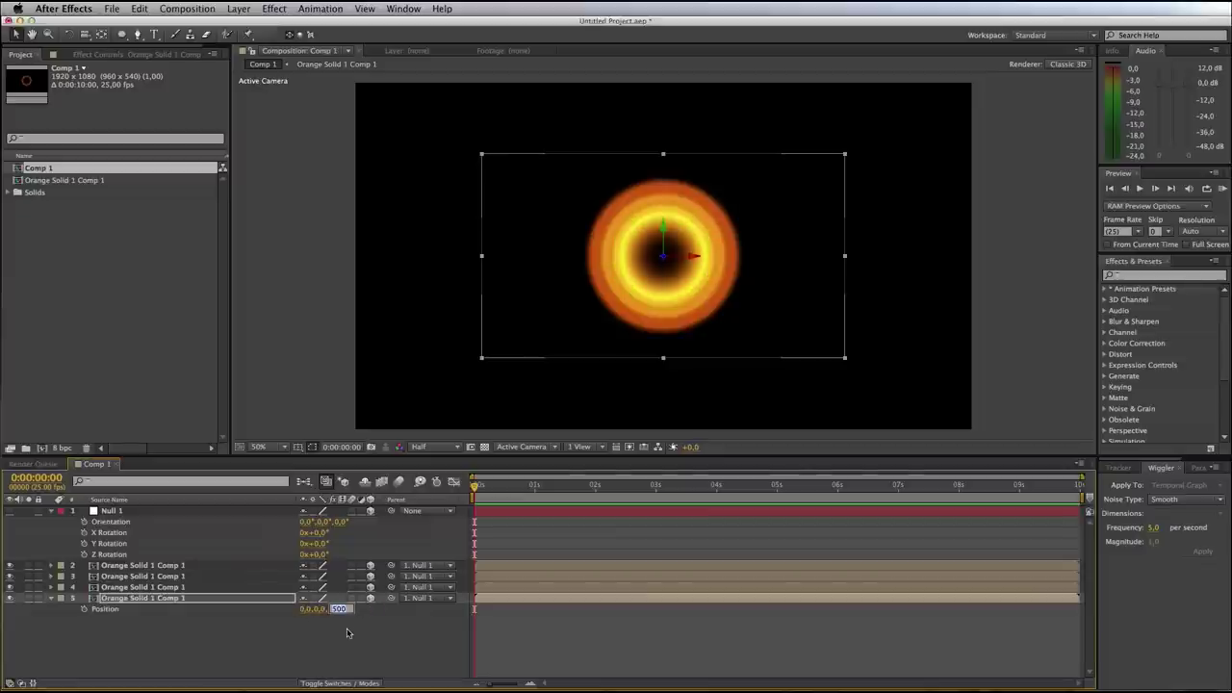
type("-5")
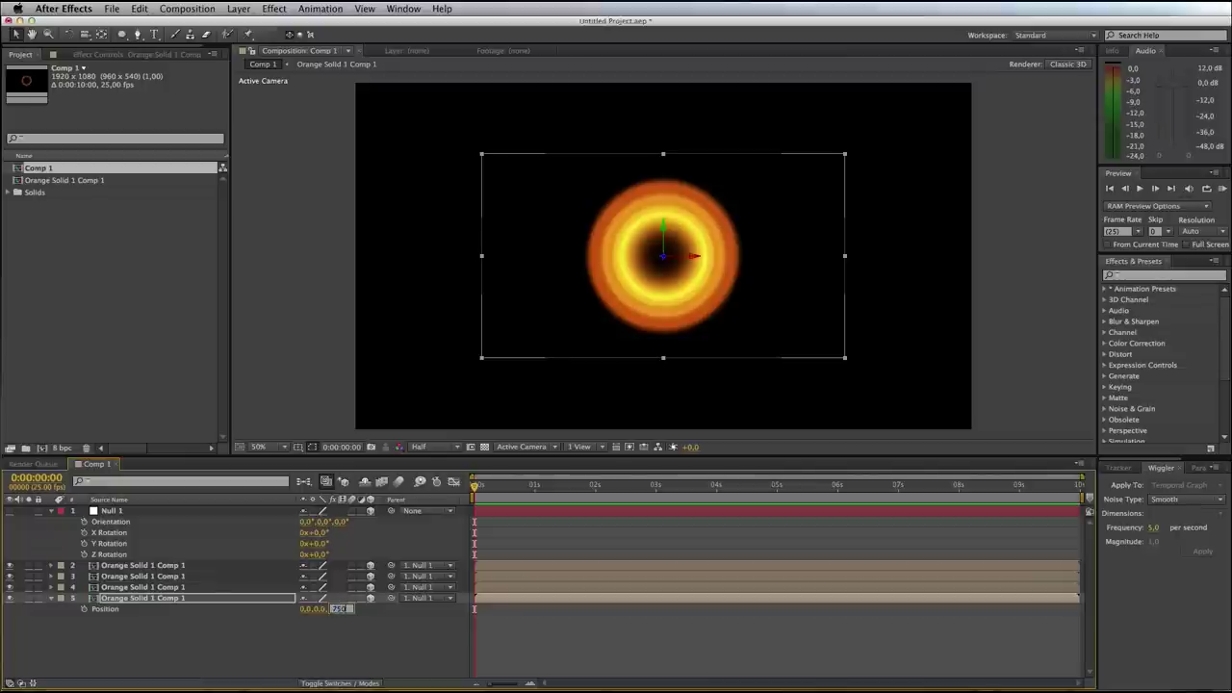
key("Return")
Duplicate the ring layer at Z position 750 and move the copy farther back in Z
left_click(178, 624)
left_click(166, 599)
key("ctrl+d")
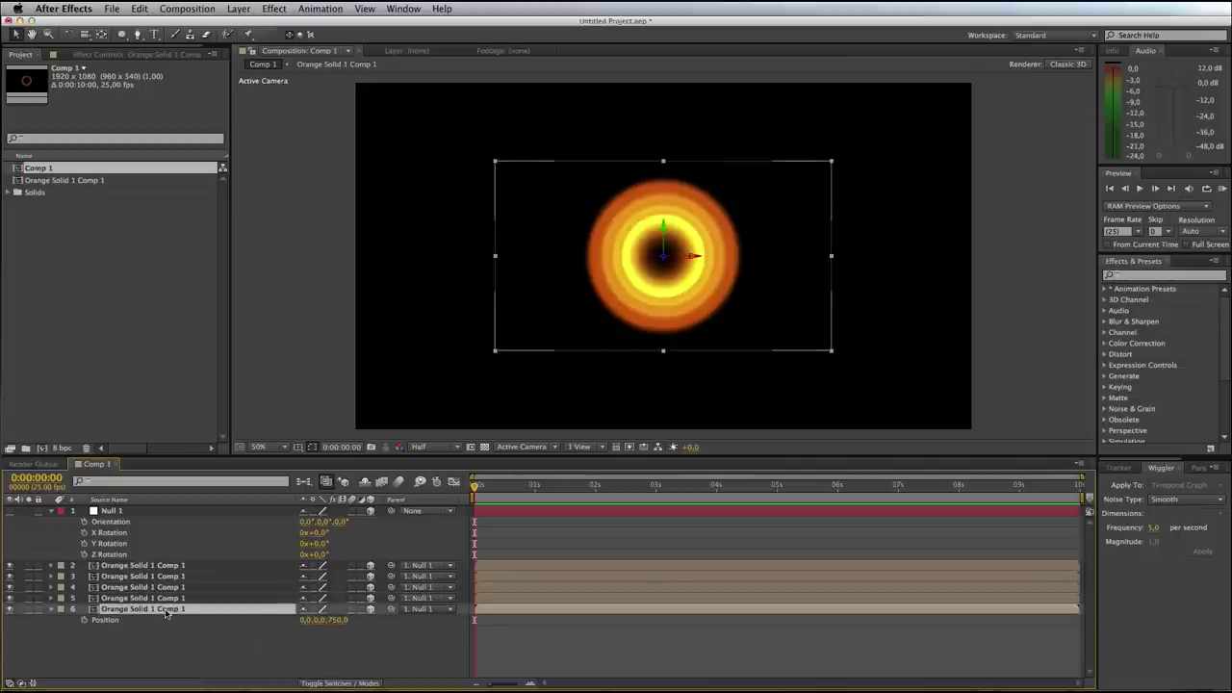
left_click(336, 620)
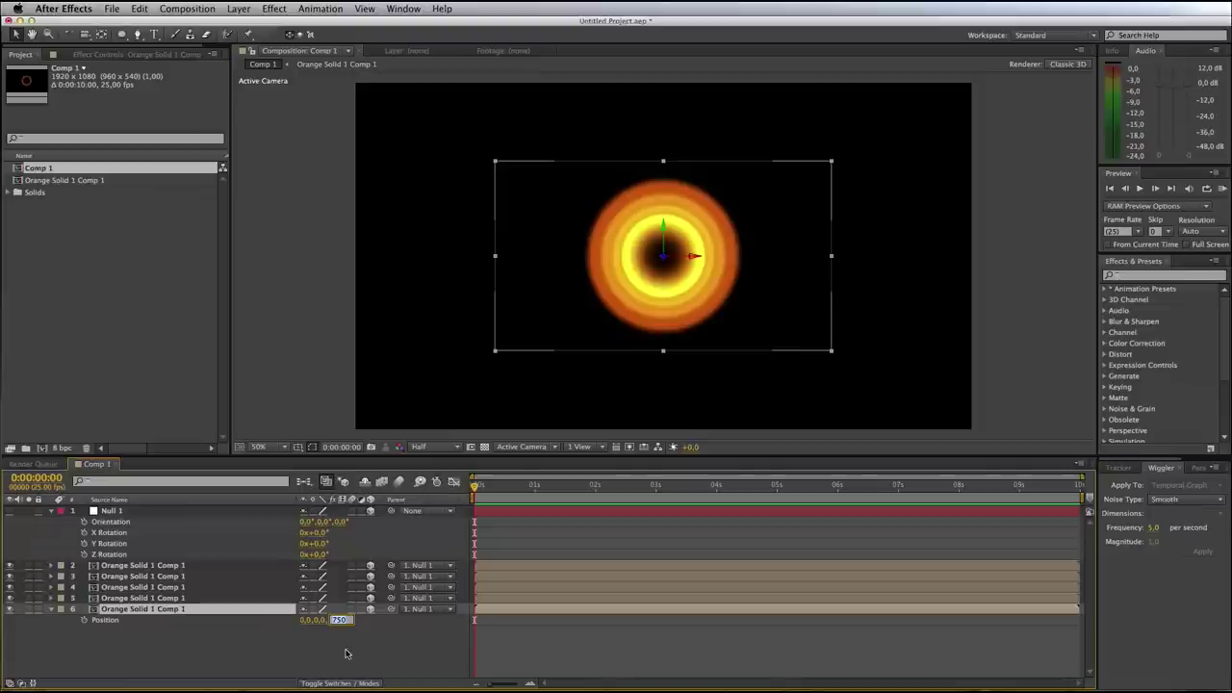
type("1")
key("Return")
Duplicate the lowest ring layer three more times, pushing the copies farther back in Z, including a Z position of 1500
key("ctrl+d")
left_click_drag(348, 633, 345, 637)
key("ctrl+d")
key("ctrl+d")
left_click(337, 653)
type("1500")
key("Return")
Duplicate the lowest ring once more, scale the copy to 20% and collapse its properties
key("ctrl+d")
key("s")
left_click(322, 663)
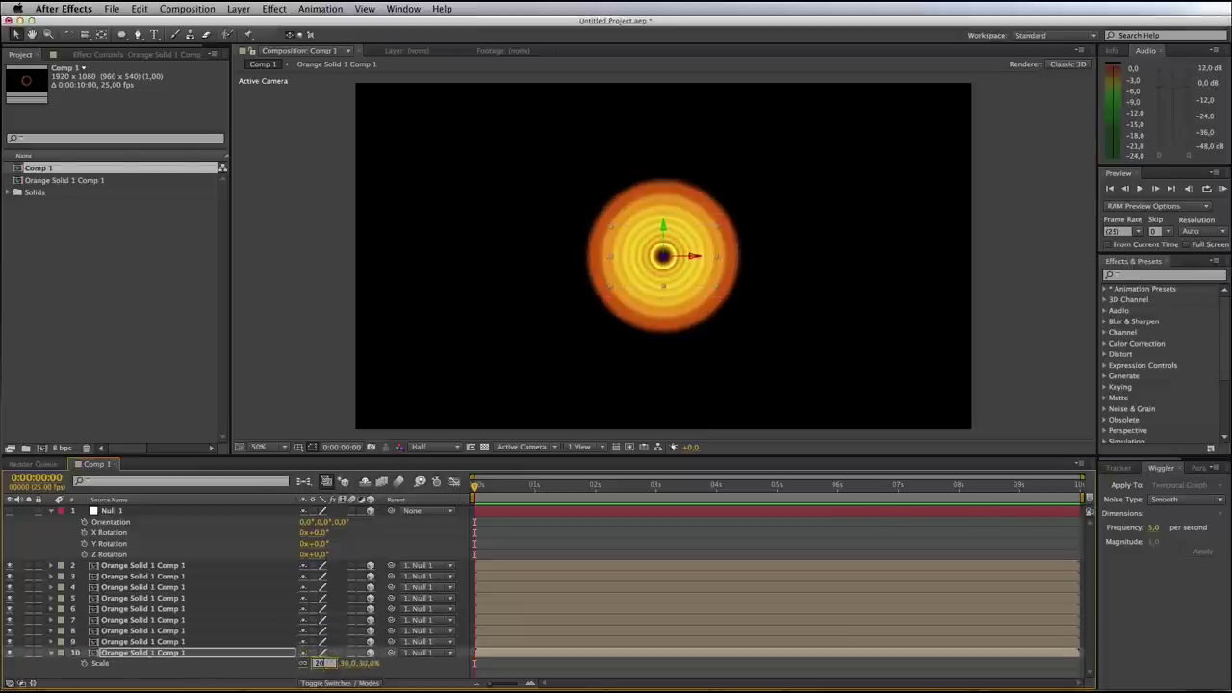
type("20")
key("Return")
left_click(51, 652)
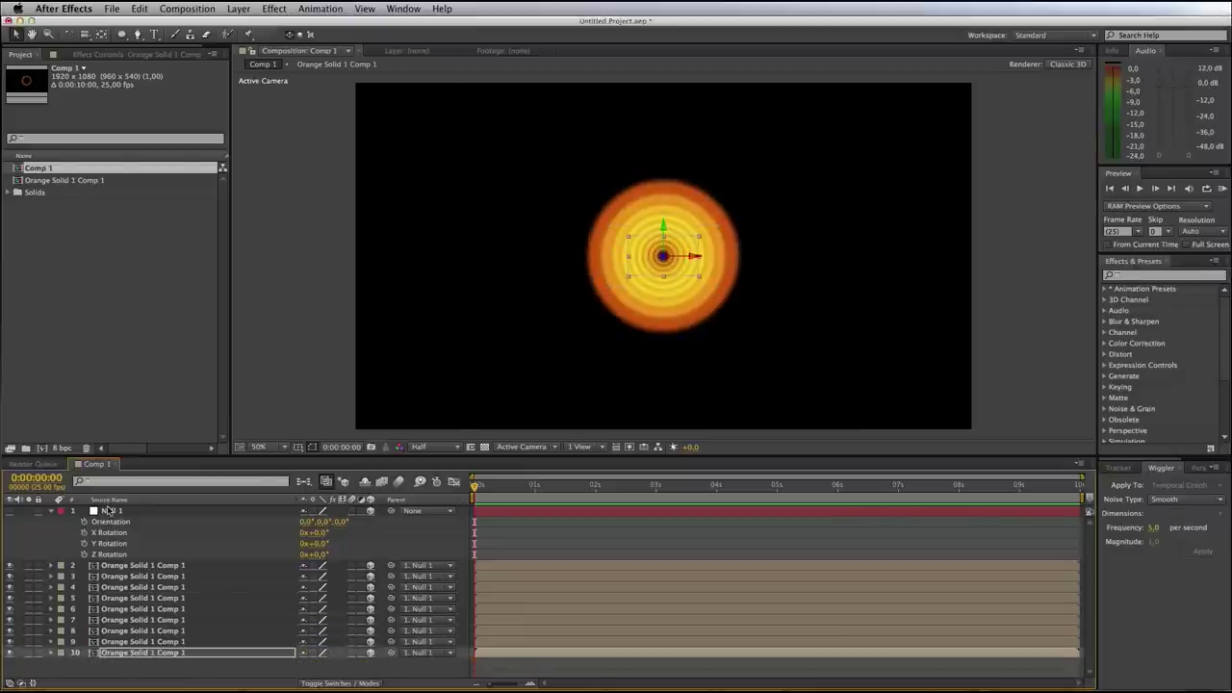
Rotate Null 1 around the Y axis to inspect the ring stack from the side, and reset Y Rotation to 0°
left_click(109, 510)
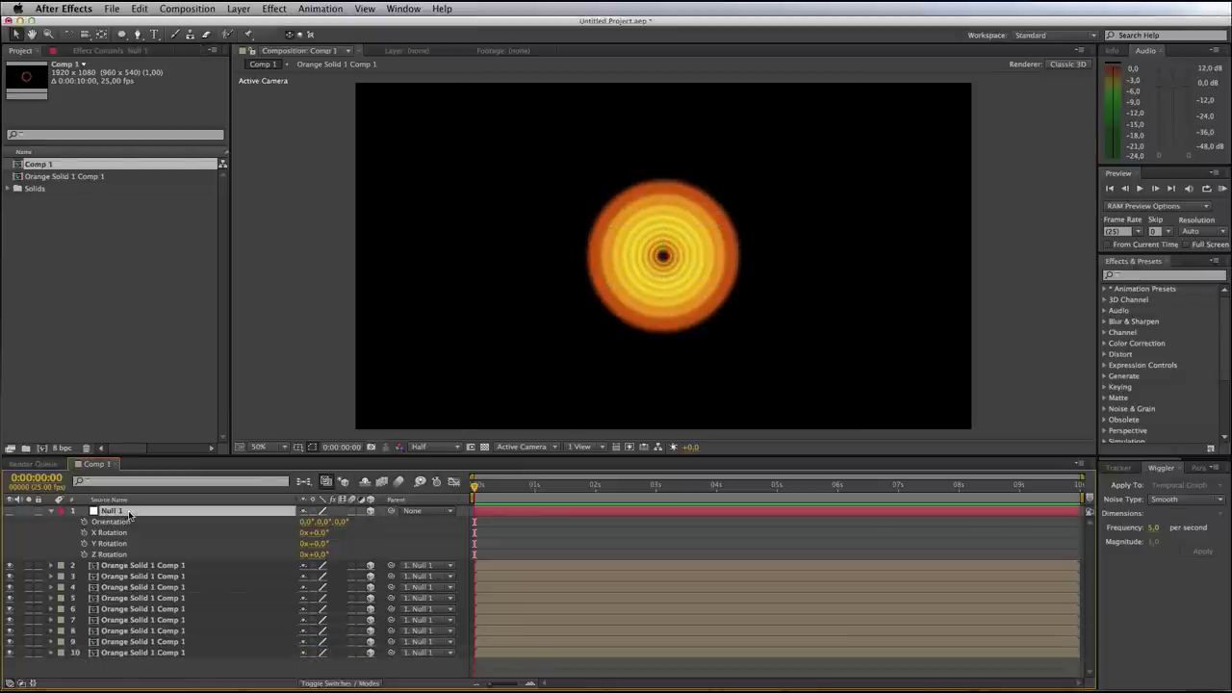
left_click_drag(318, 545, 368, 540)
left_click(317, 543)
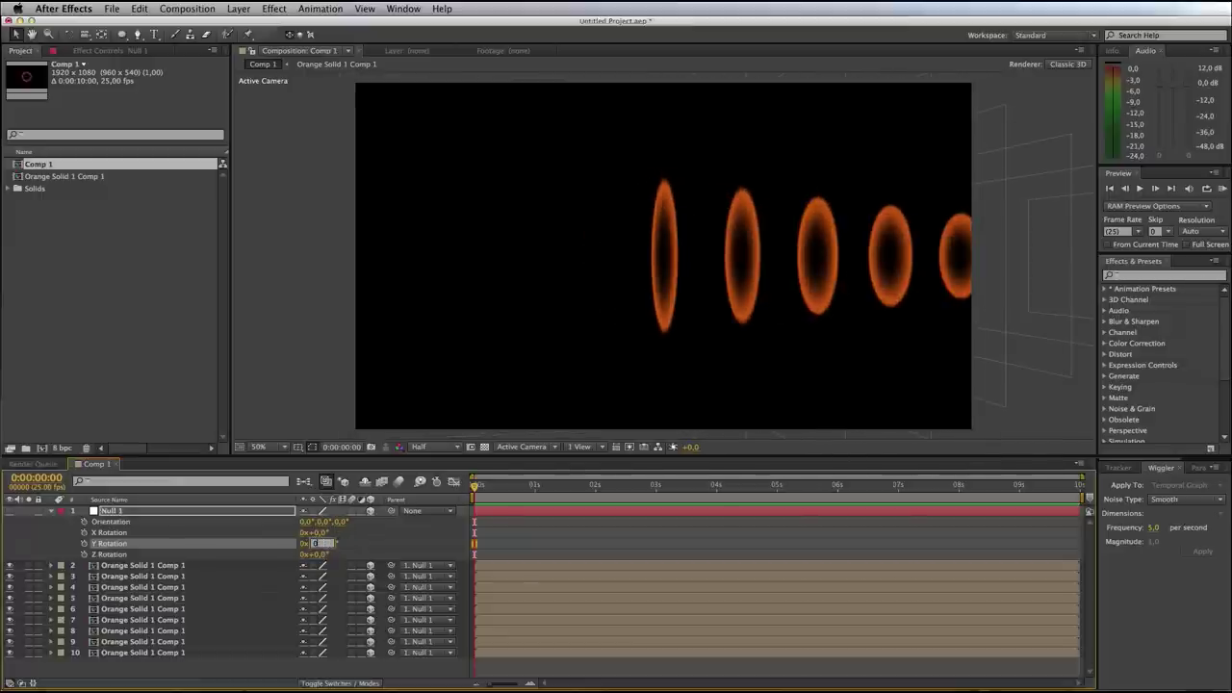
type("0")
key("Return")
left_click(52, 510)
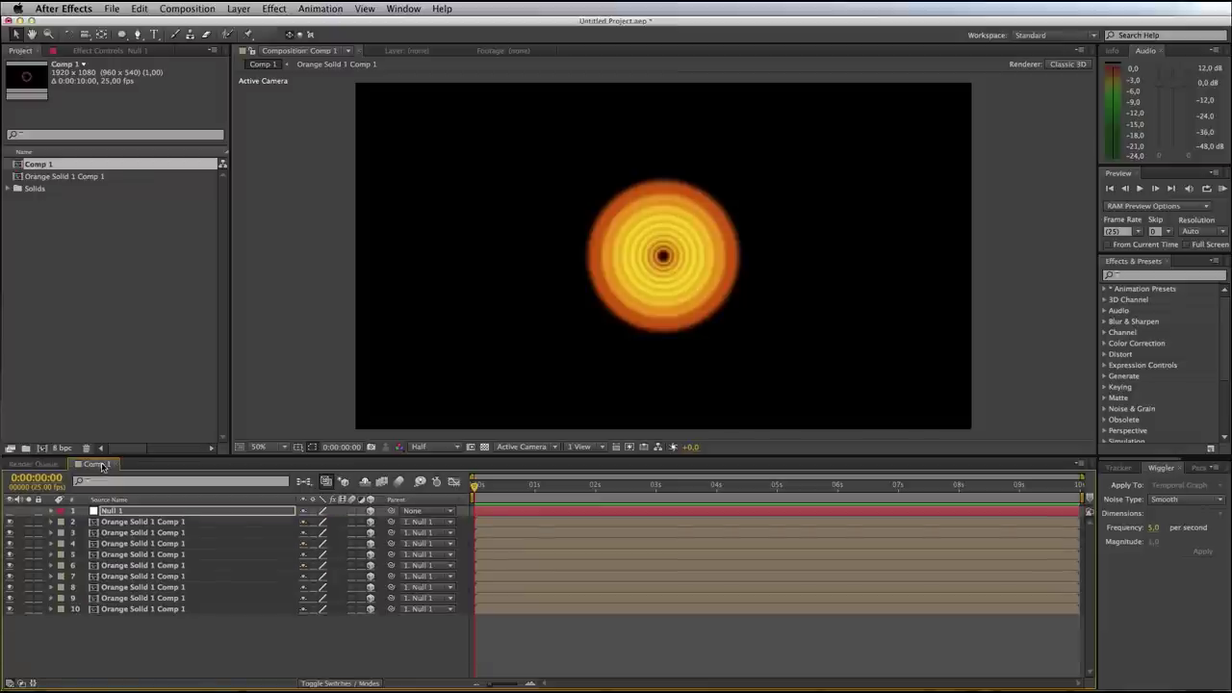
Rename the Comp 1 composition as "3D afterburner setup"
left_click(1079, 463)
left_click(1094, 542)
type("3")
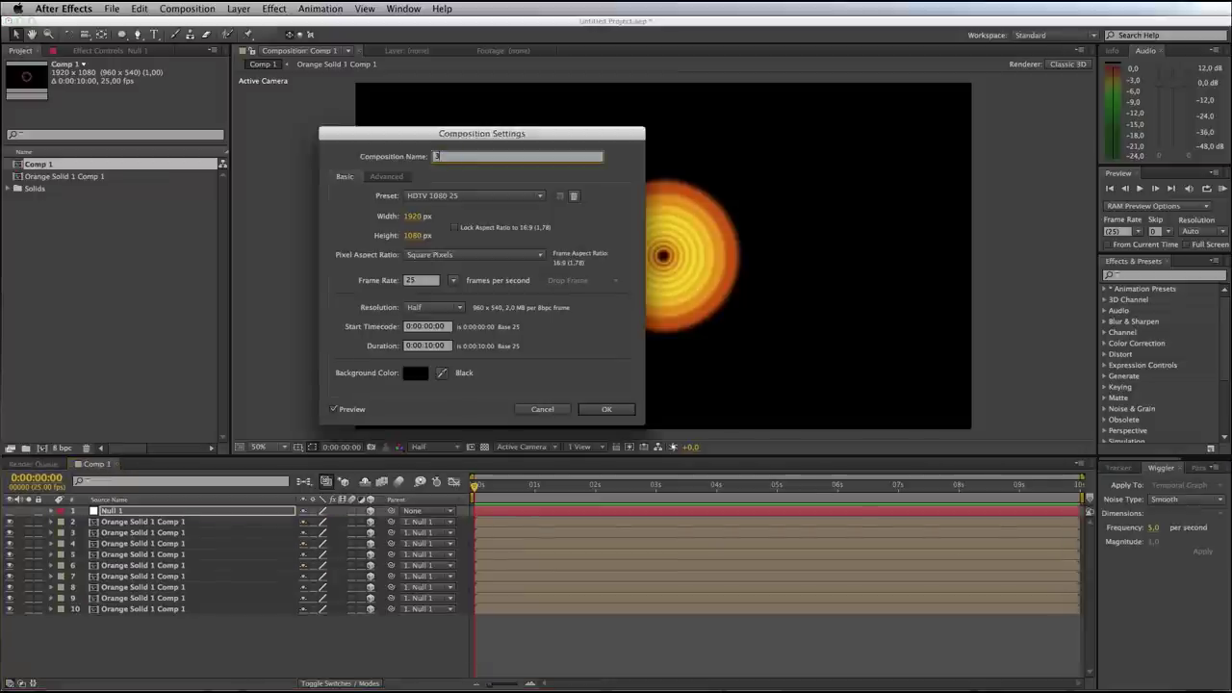
type("D afterw")
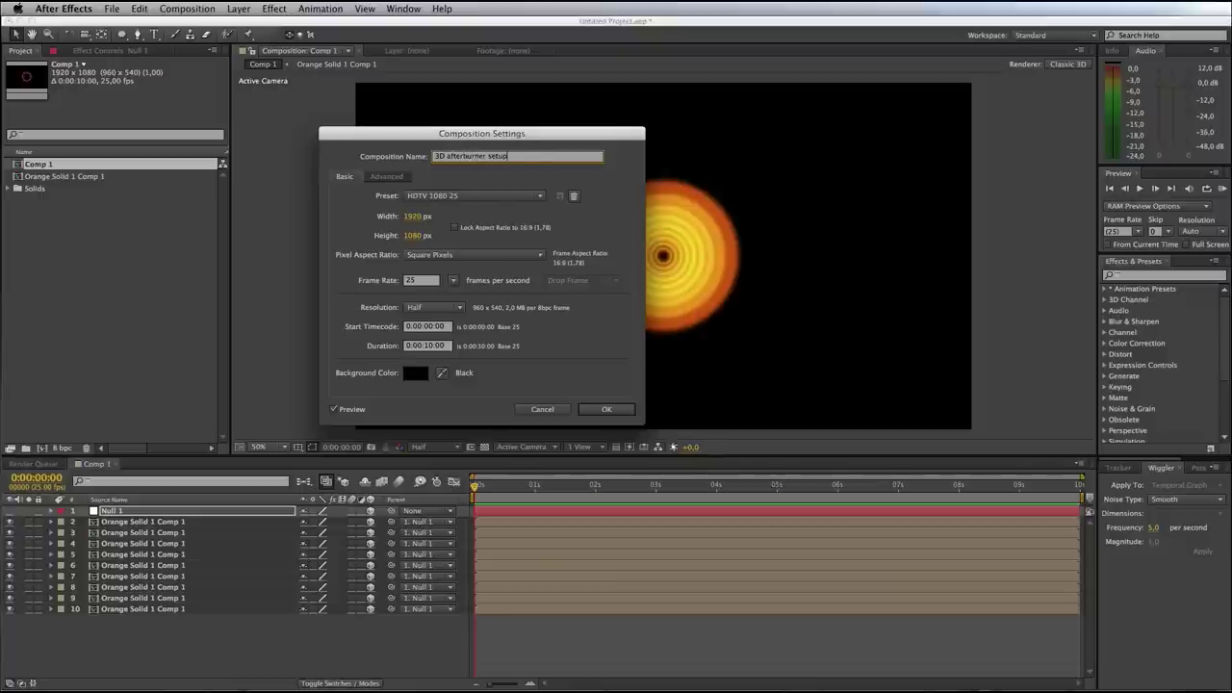
key("Return")
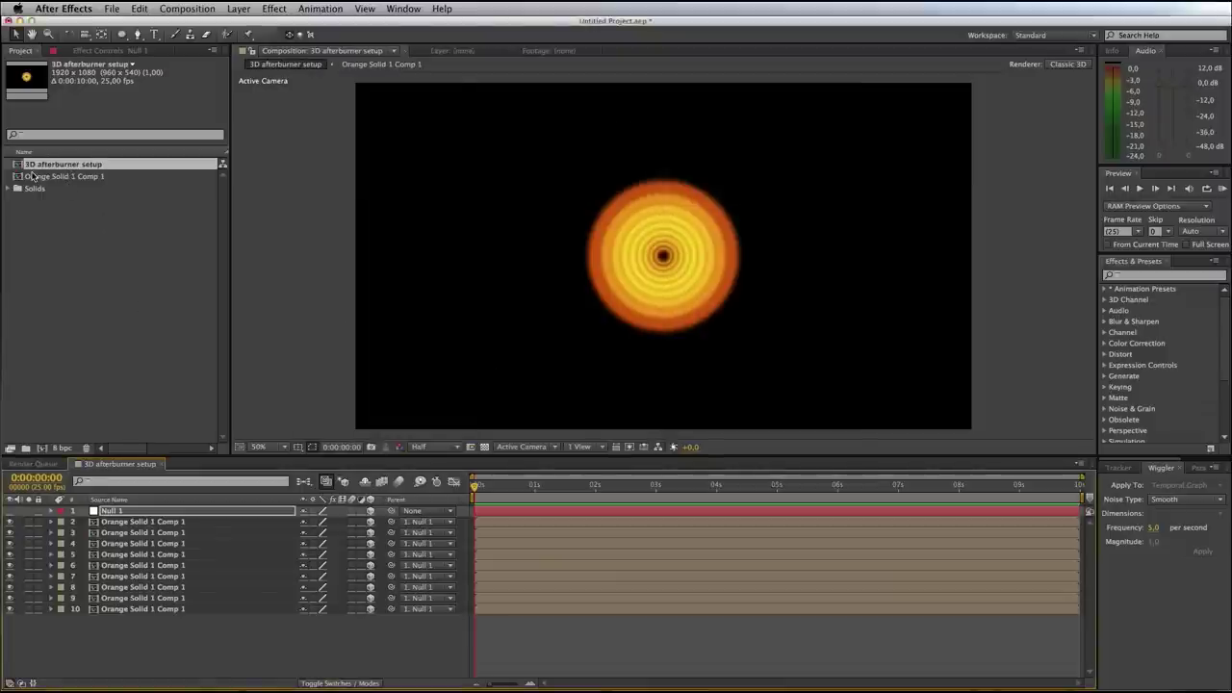
Nest the 3D afterburner setup composition inside a new composition
left_click_drag(85, 310, 40, 450)
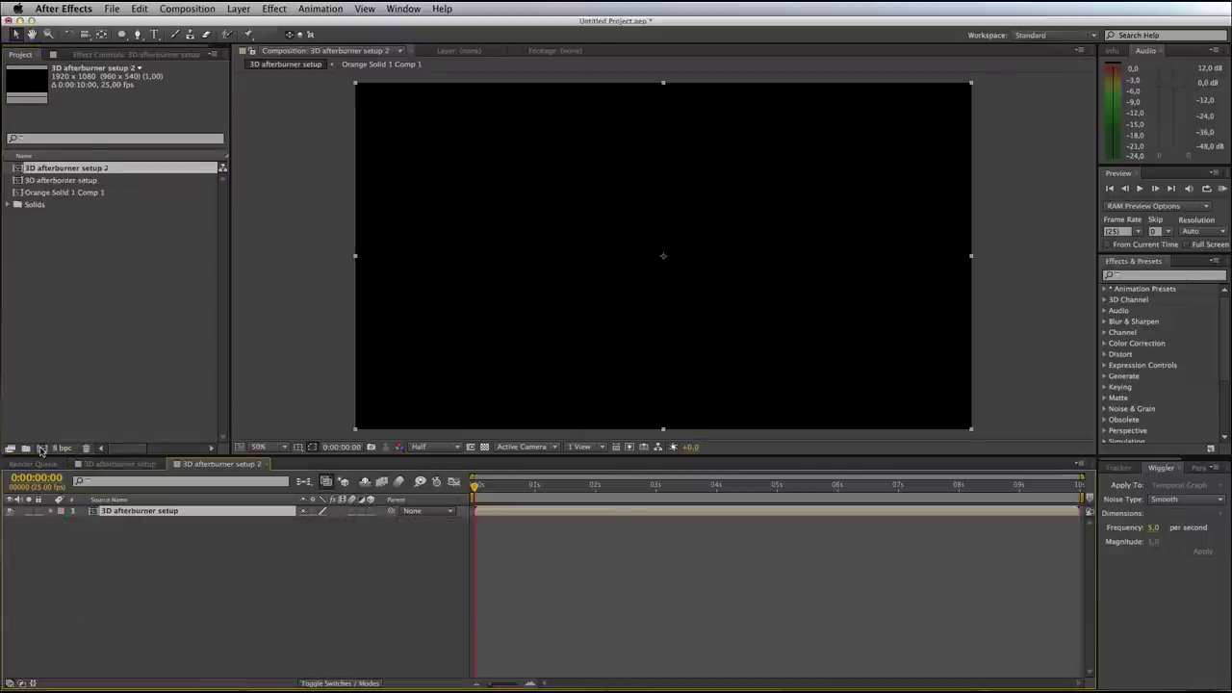
left_click(193, 591)
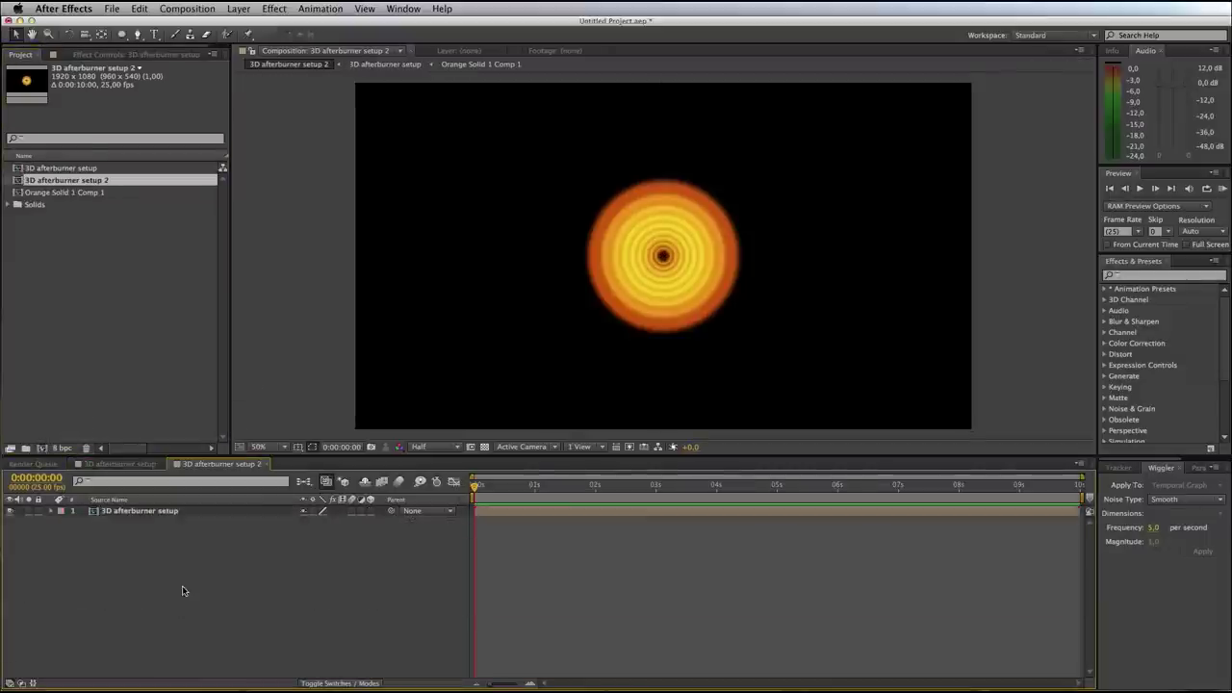
Make the nested 3D afterburner setup layer 3D and enable Collapse Transformations on it
left_click(152, 516)
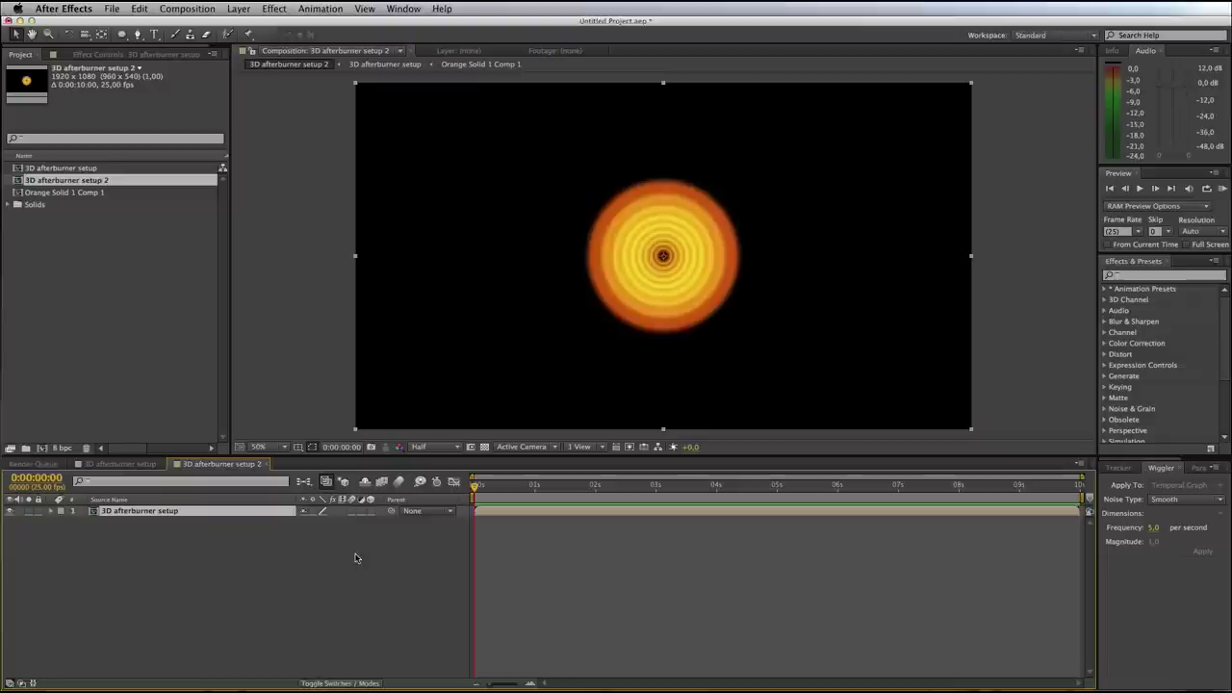
left_click(371, 511)
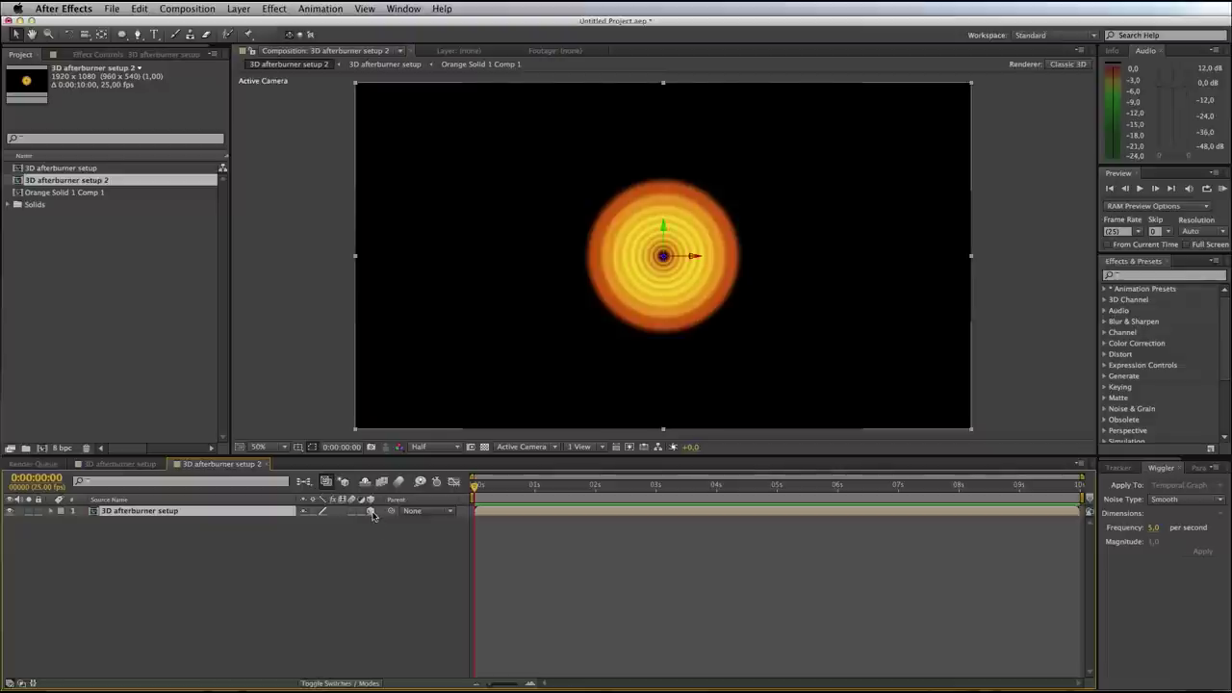
left_click(320, 511)
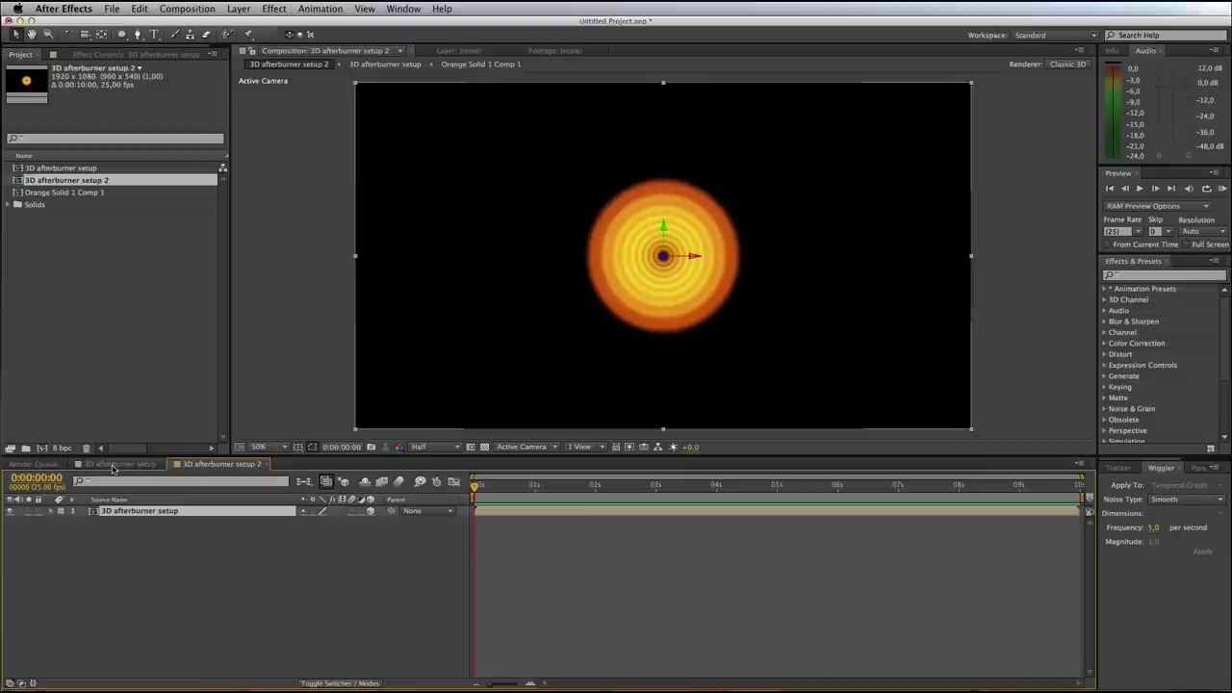
left_click(319, 511)
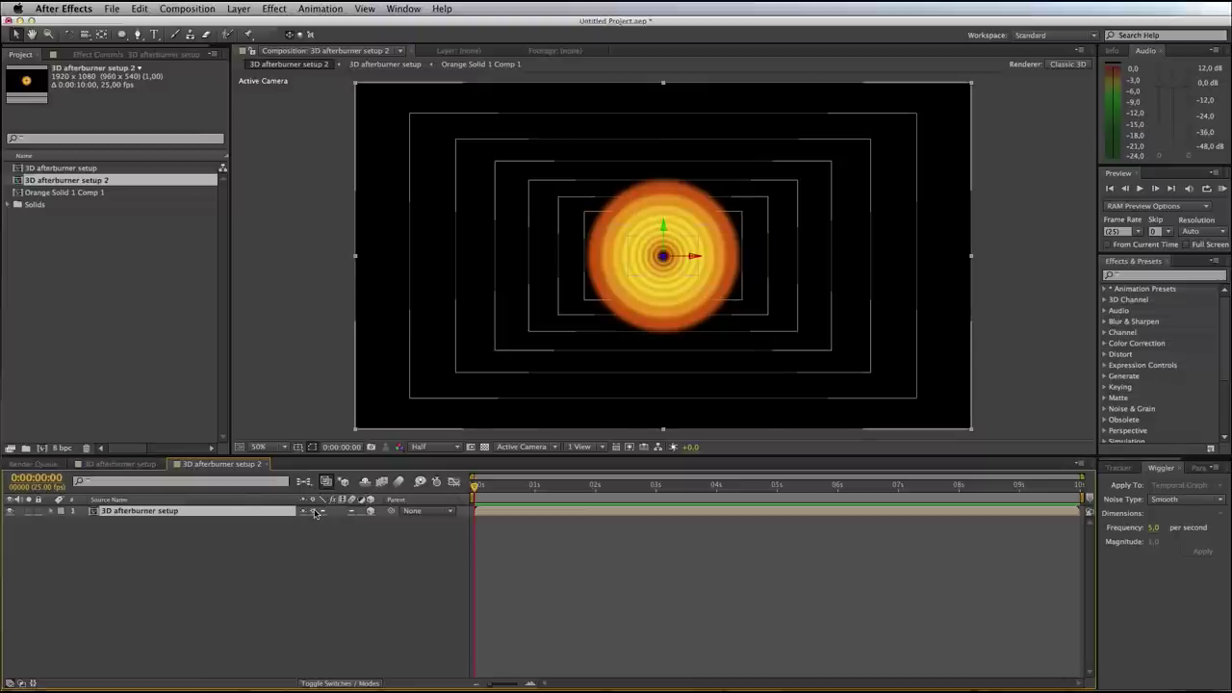
Add a null object to the 3D afterburner setup 2 composition
left_click(162, 560)
left_click(239, 9)
mouse_move(307, 24)
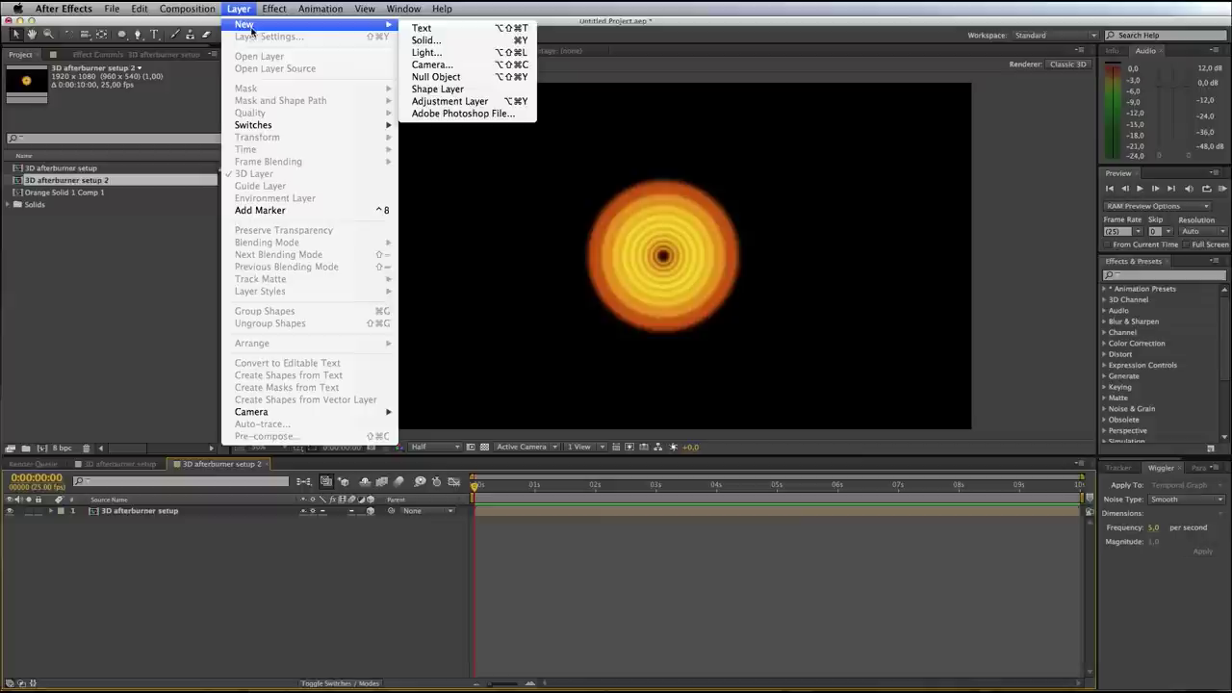
left_click(487, 77)
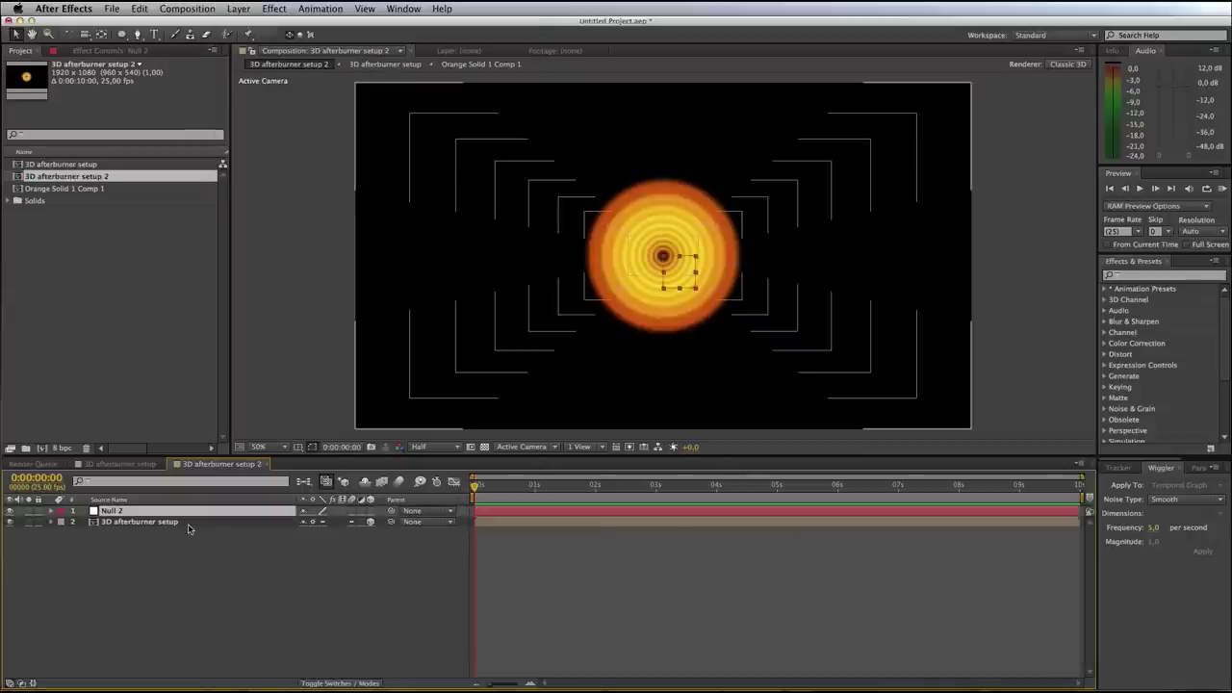
Parent the 3D afterburner setup layer to Null 2 and make the null a 3D layer
left_click(189, 525)
left_click_drag(391, 523, 154, 512)
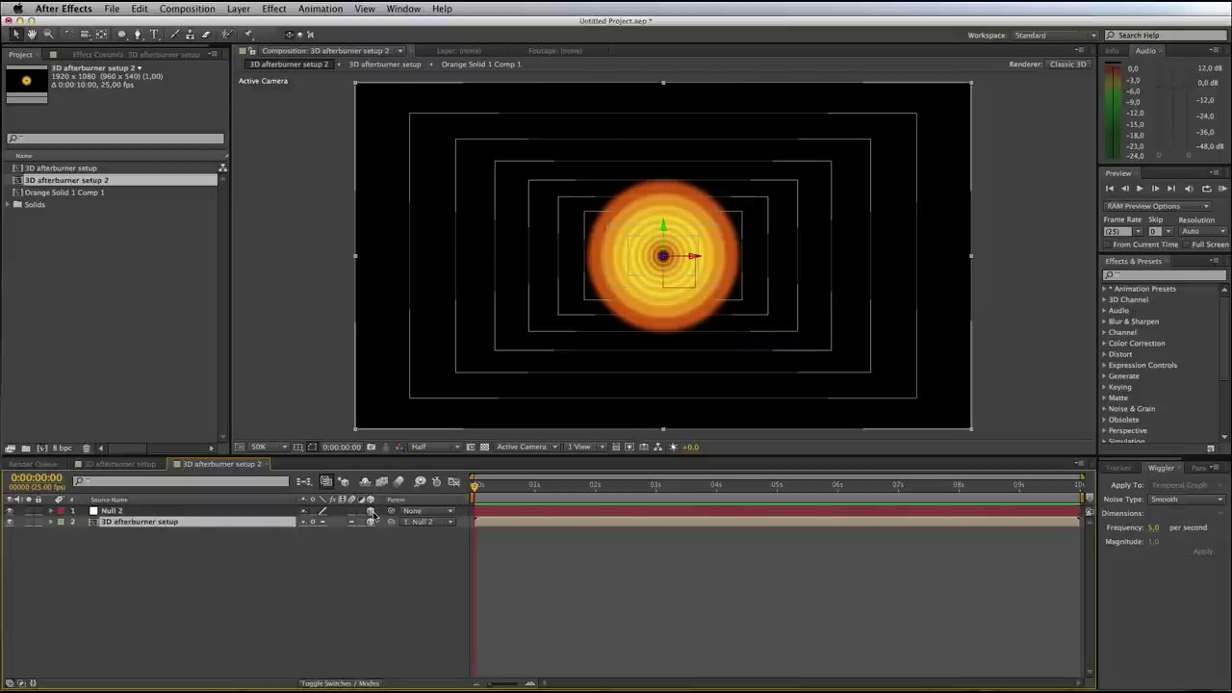
Rotate Null 2 to a Y Rotation of about 67° so the row of rings is seen from the side
left_click(140, 511)
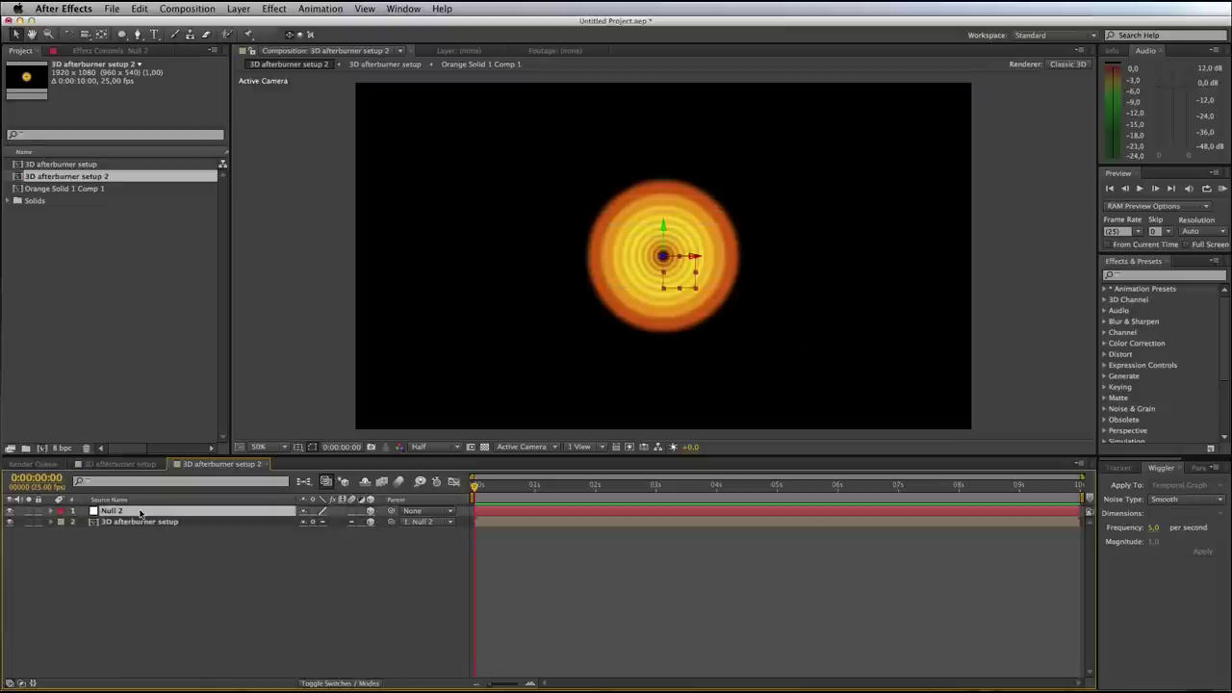
key("r")
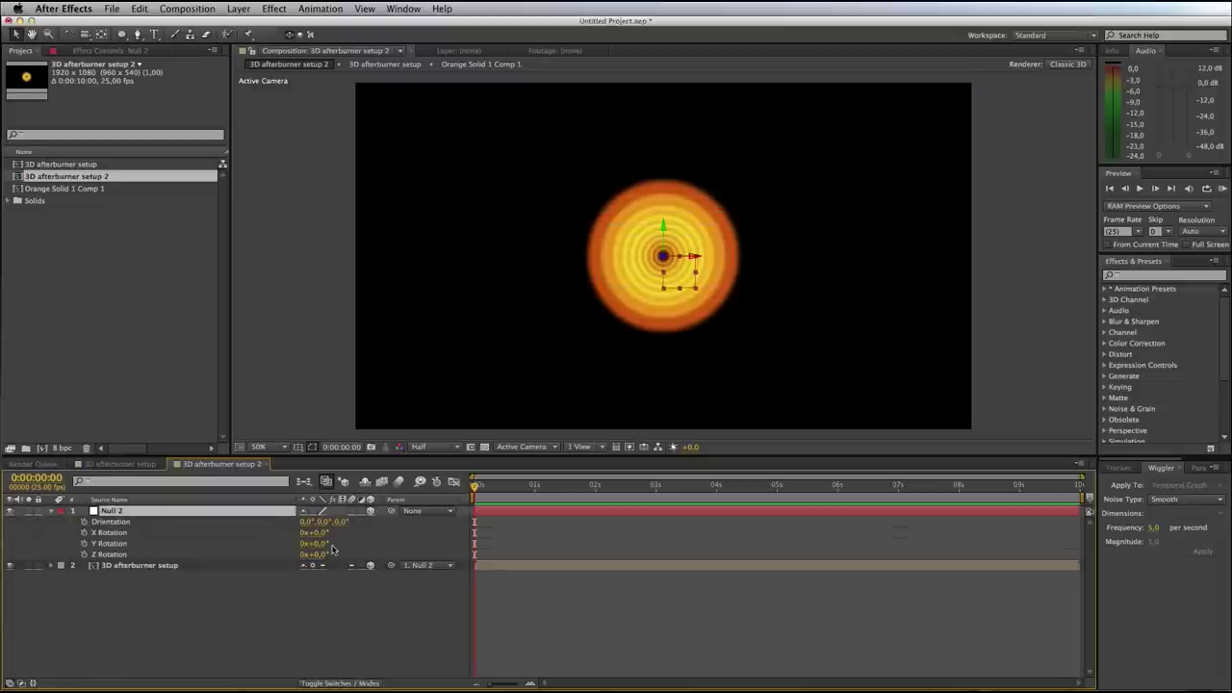
left_click_drag(319, 544, 351, 542)
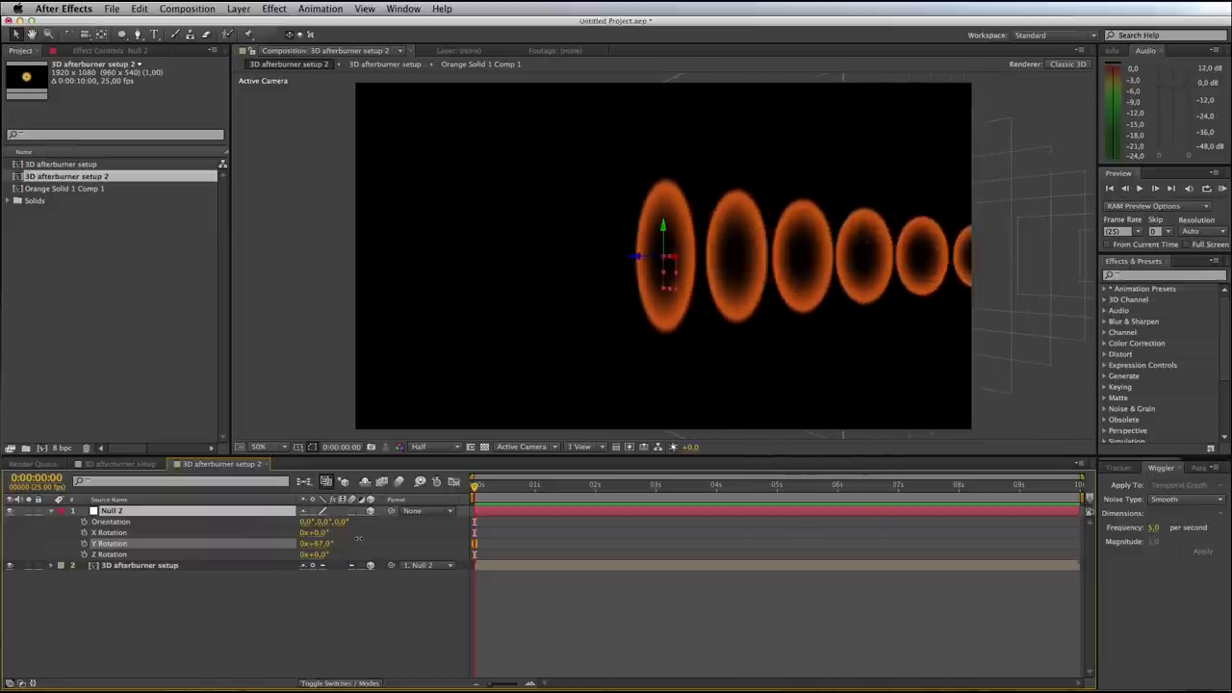
Scale Null 2 to 55% and shift it left so the whole row of rings fits centred in the frame
key("s")
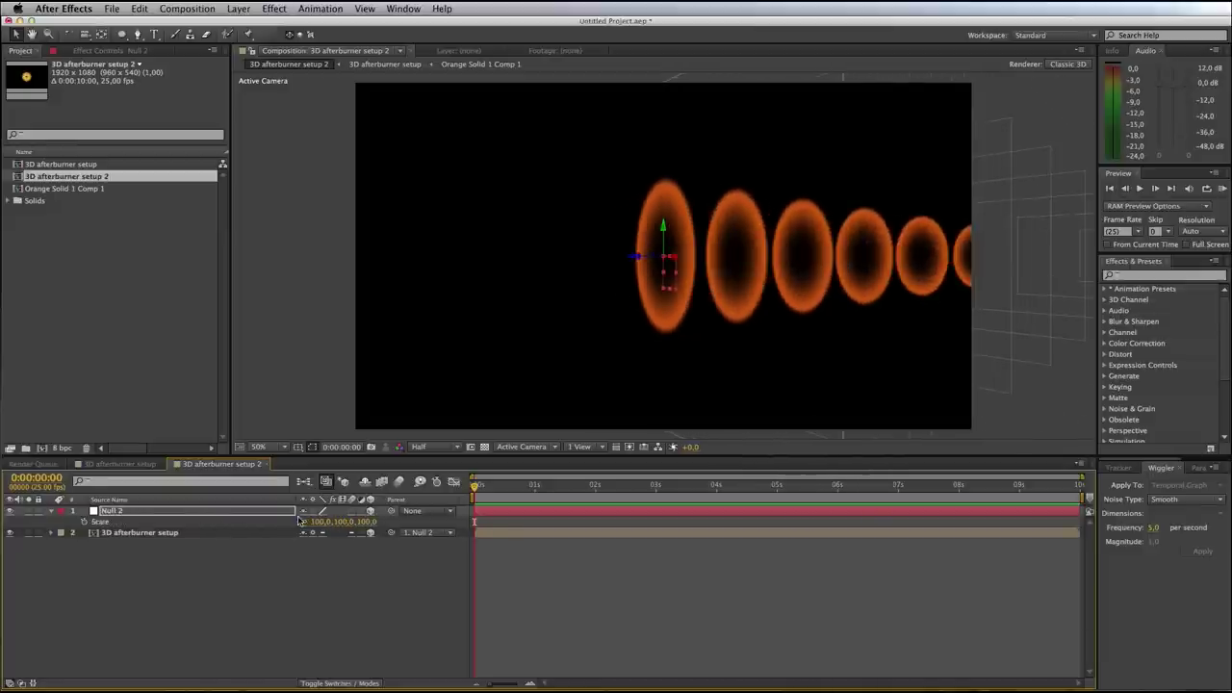
left_click_drag(323, 520, 297, 521)
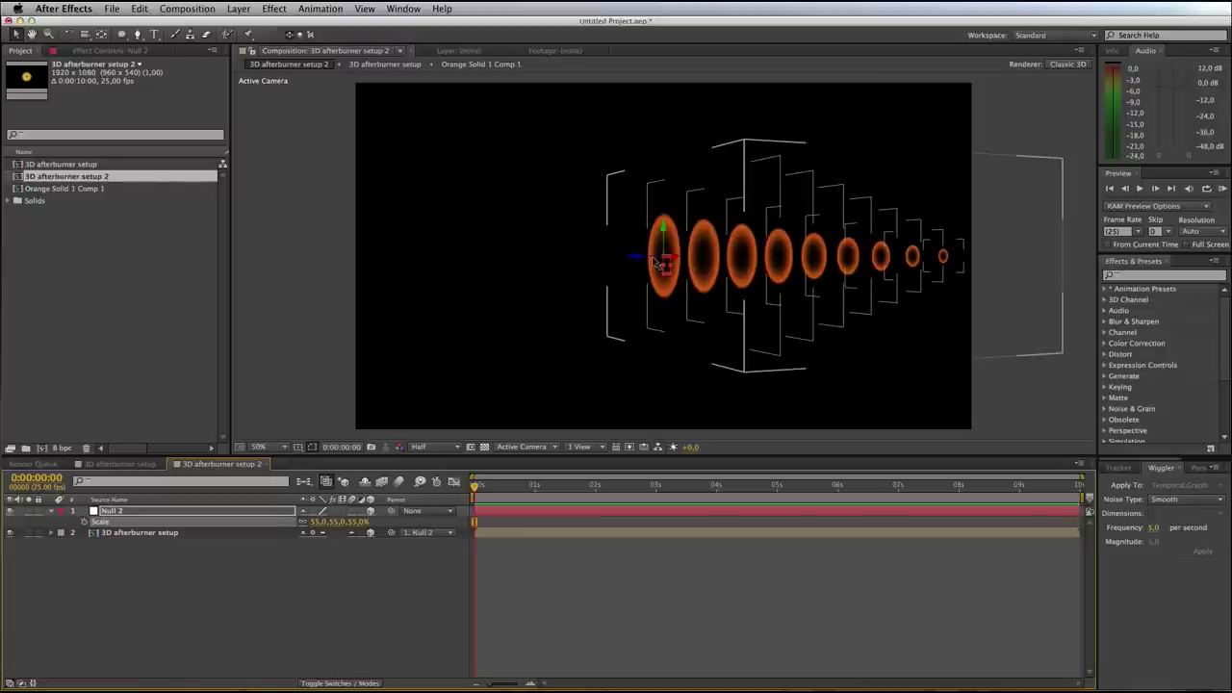
left_click_drag(657, 261, 530, 252)
left_click(147, 549)
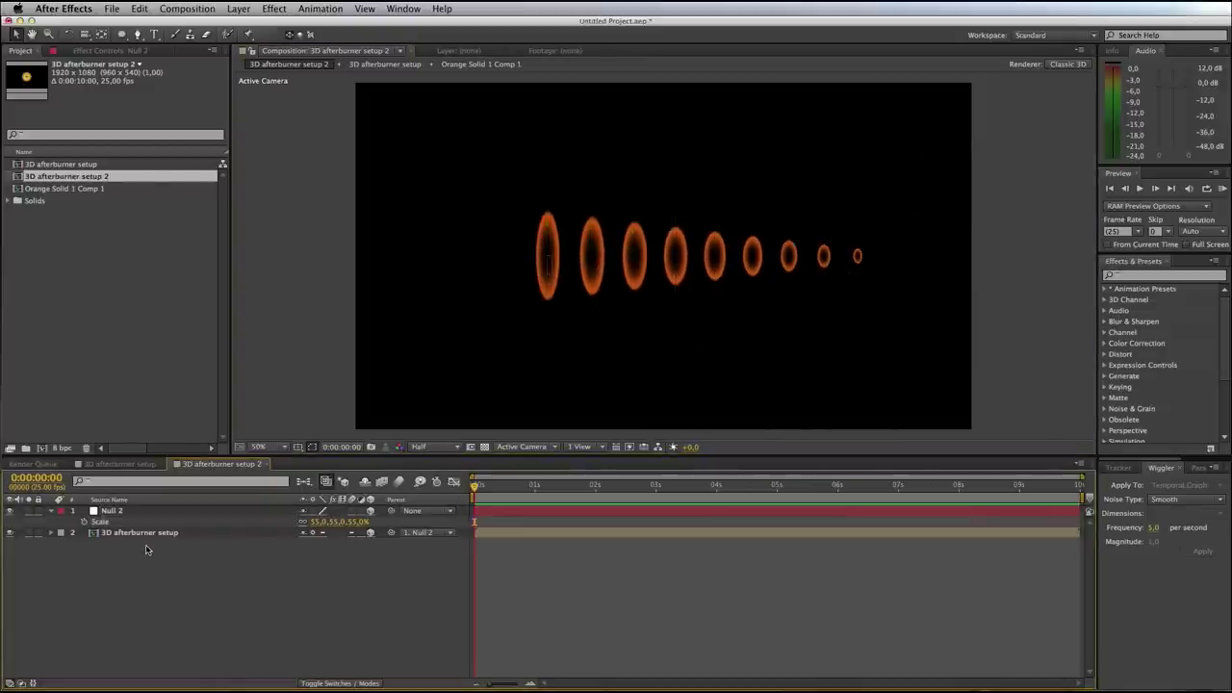
Duplicate the 3D afterburner setup layer and give the upper copy an orange label
left_click(143, 532)
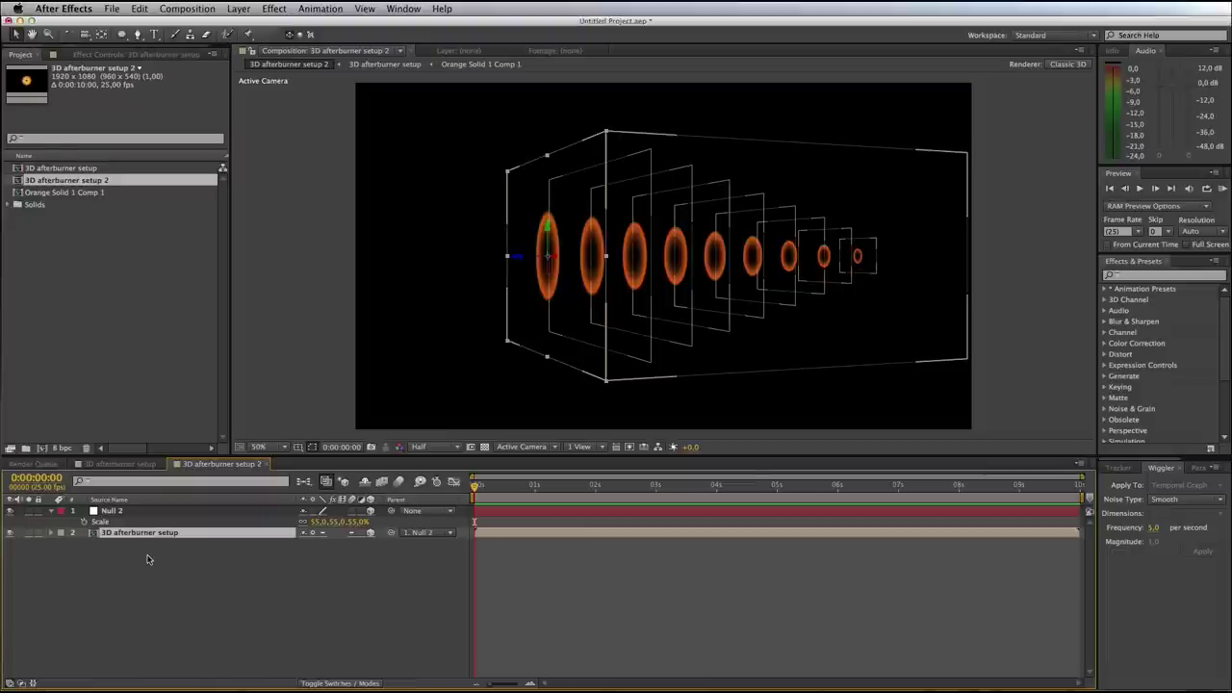
key("super+d")
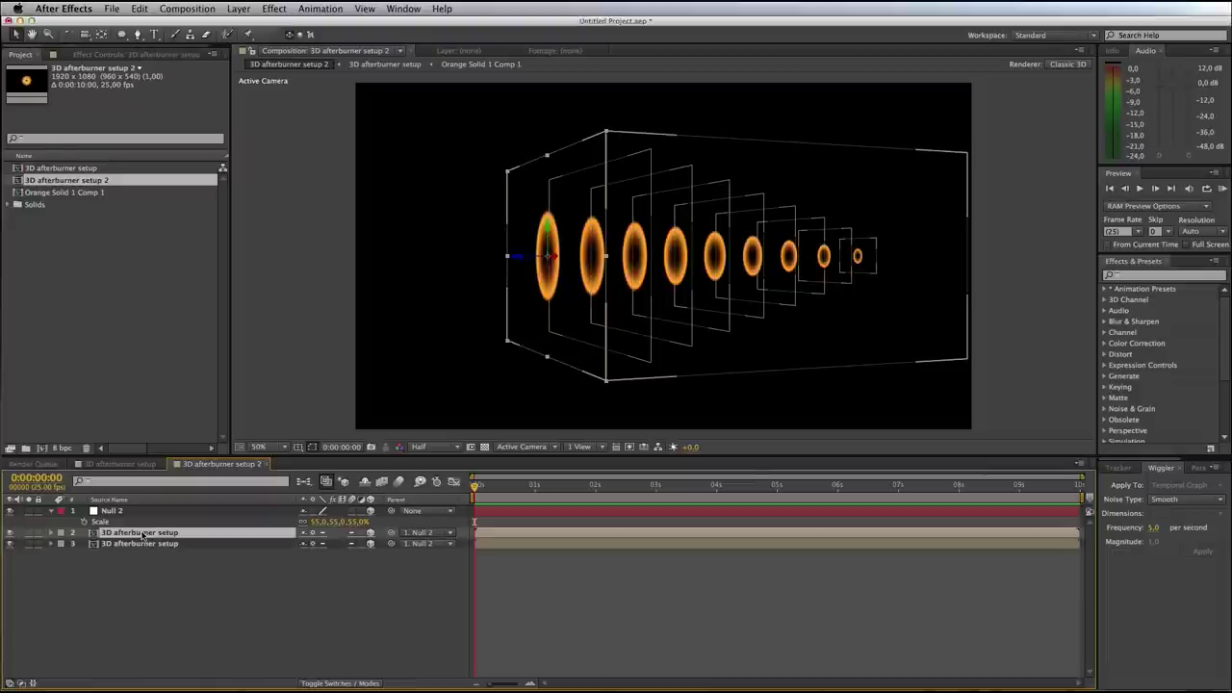
left_click(62, 533)
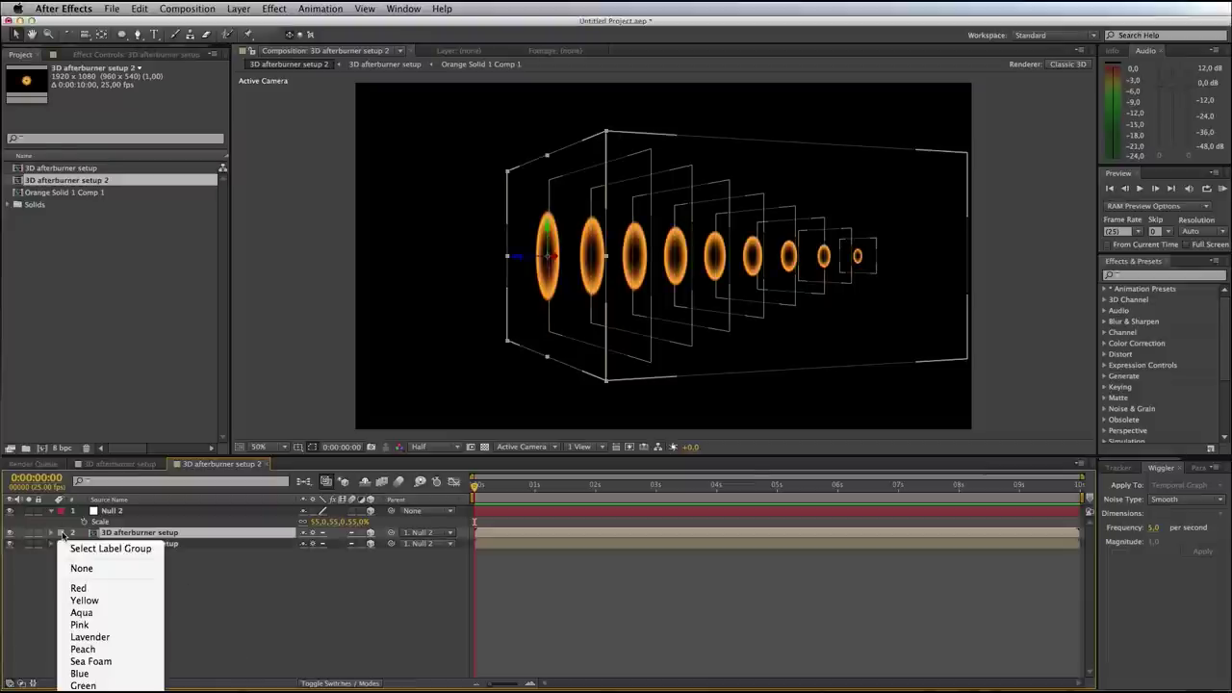
left_click(96, 674)
Give the lower 3D afterburner setup layer a blue label and deselect it
key("super+Down")
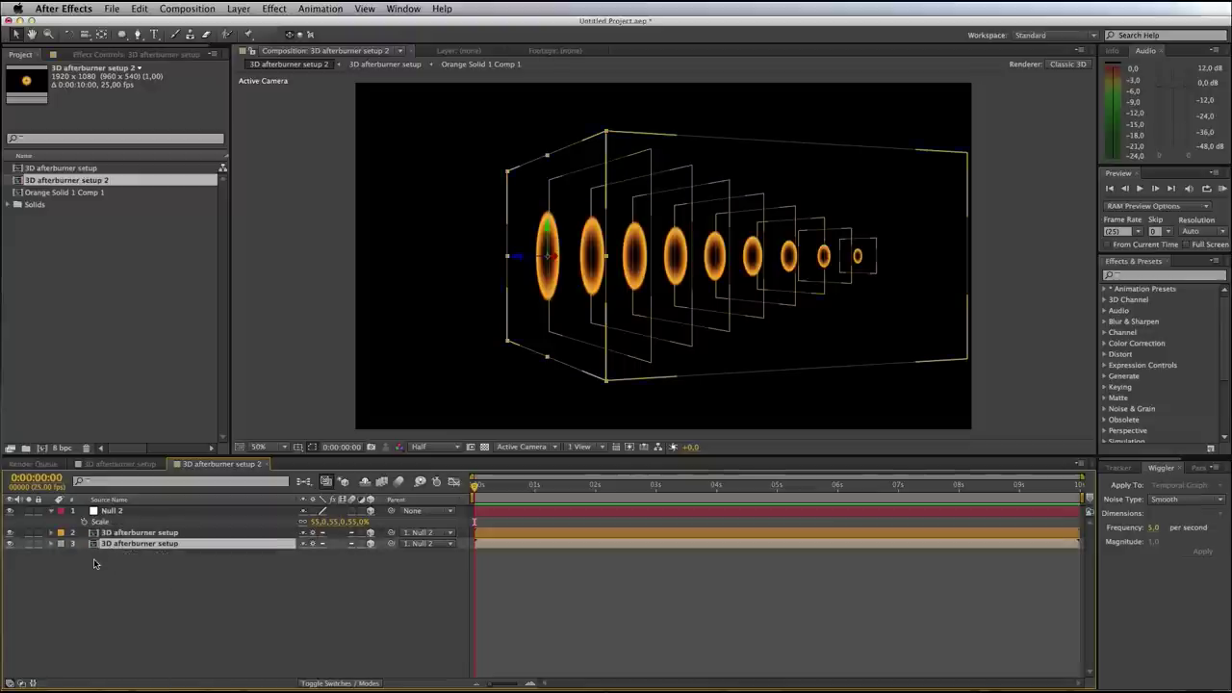
left_click(61, 546)
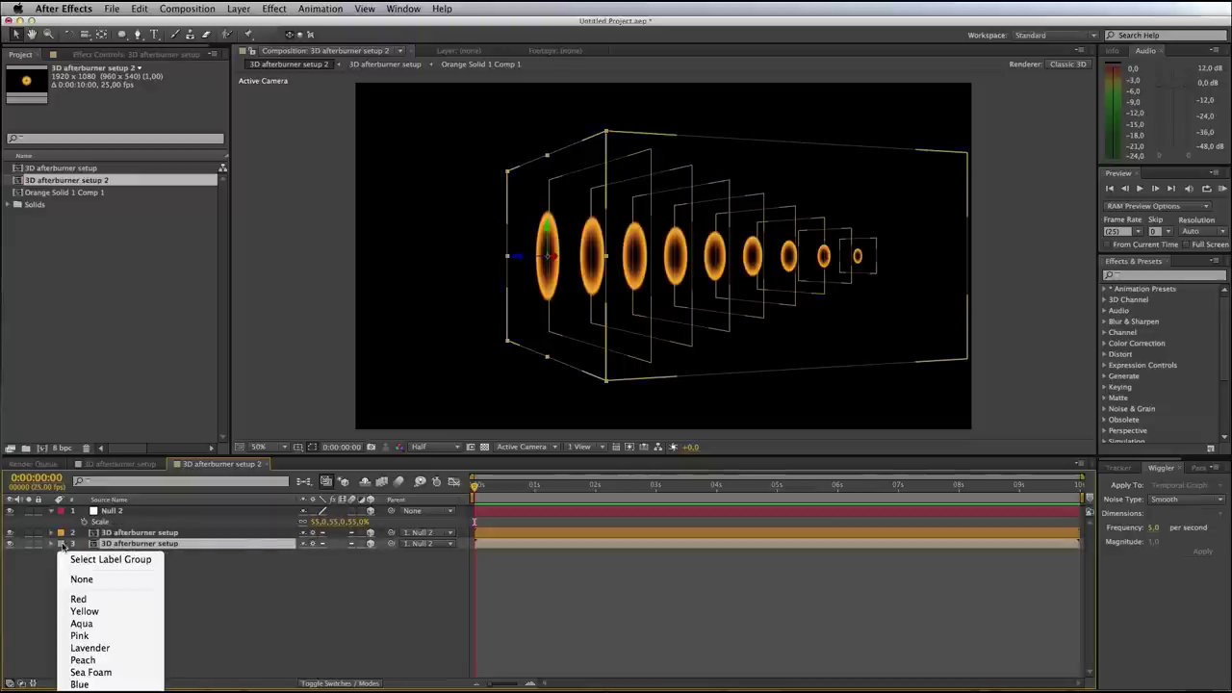
left_click(96, 685)
left_click(133, 598)
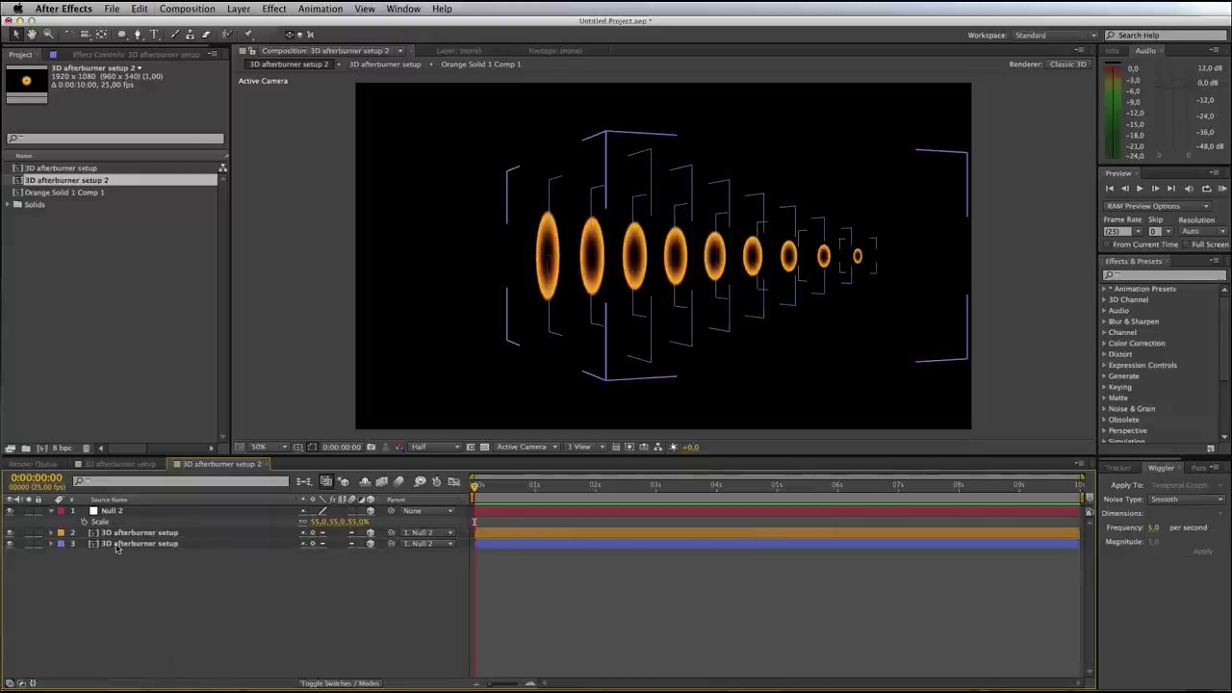
Hide the blue-labelled layer and apply Fast Blur with a Blurriness of 10 to the orange-labelled one
left_click(11, 545)
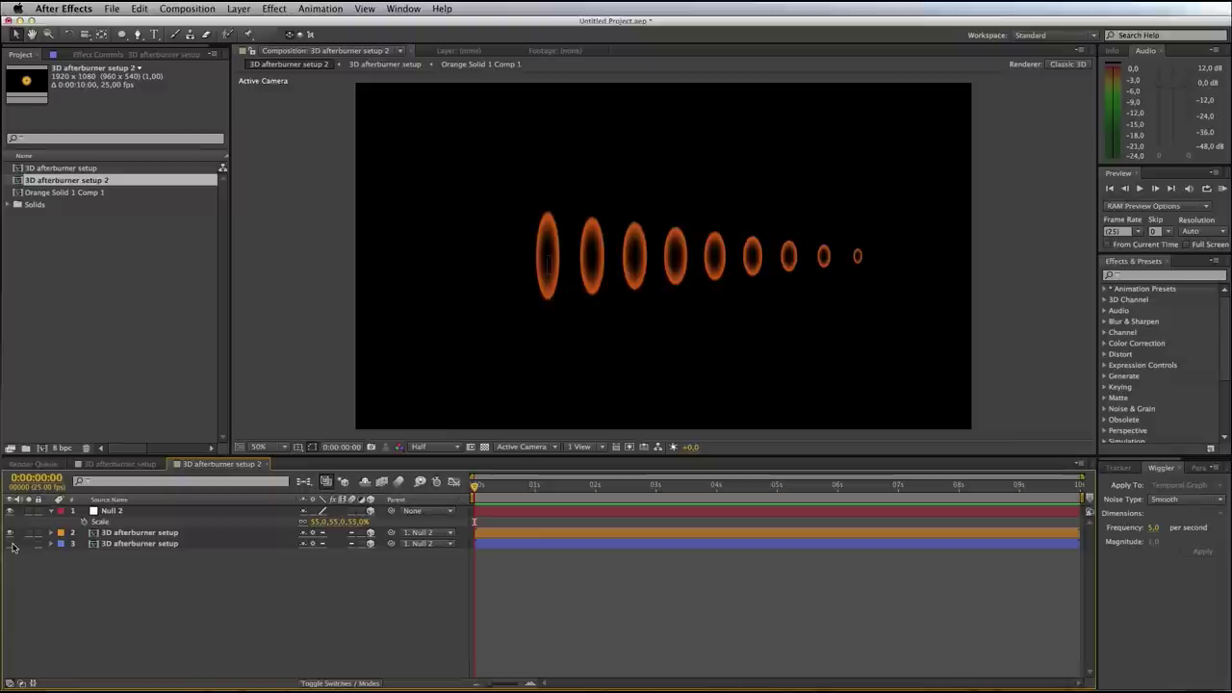
left_click(136, 533)
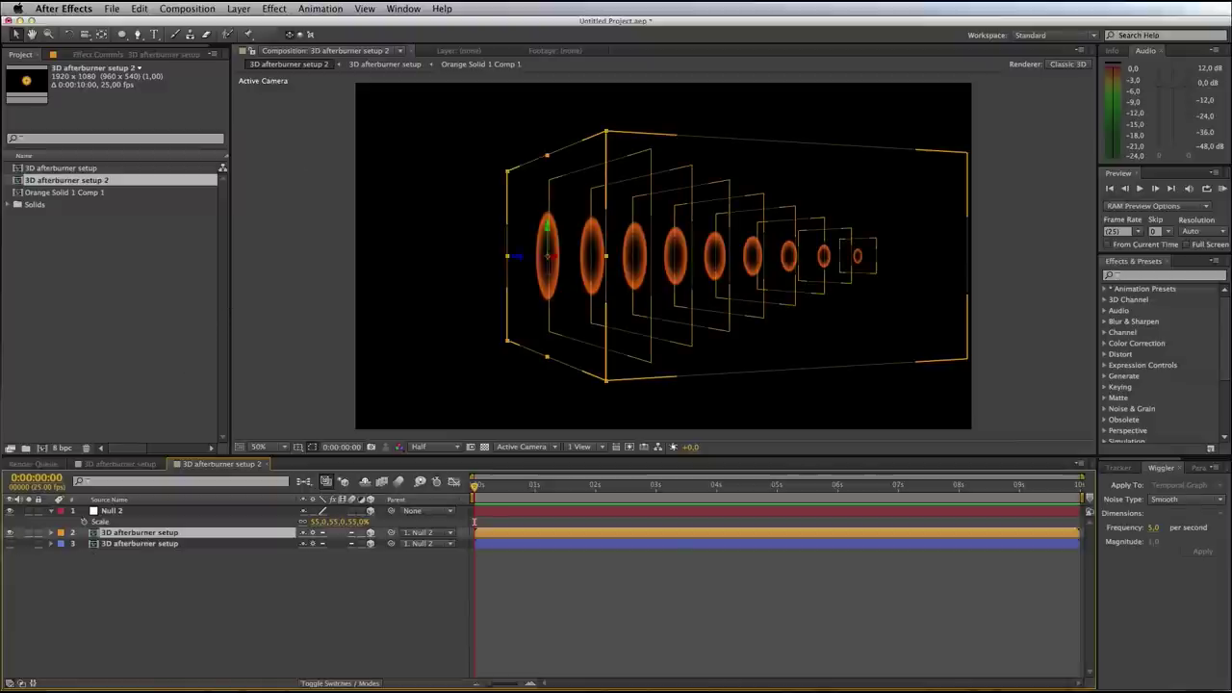
left_click(275, 9)
mouse_move(301, 92)
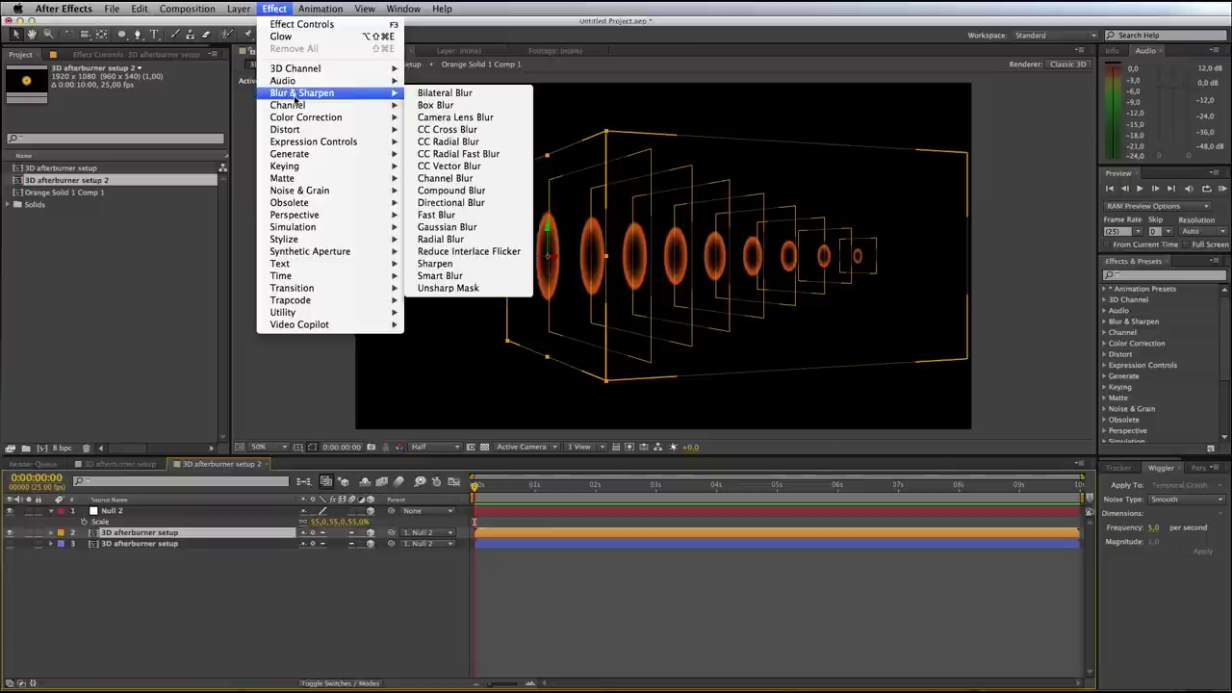
left_click(435, 215)
left_click(134, 101)
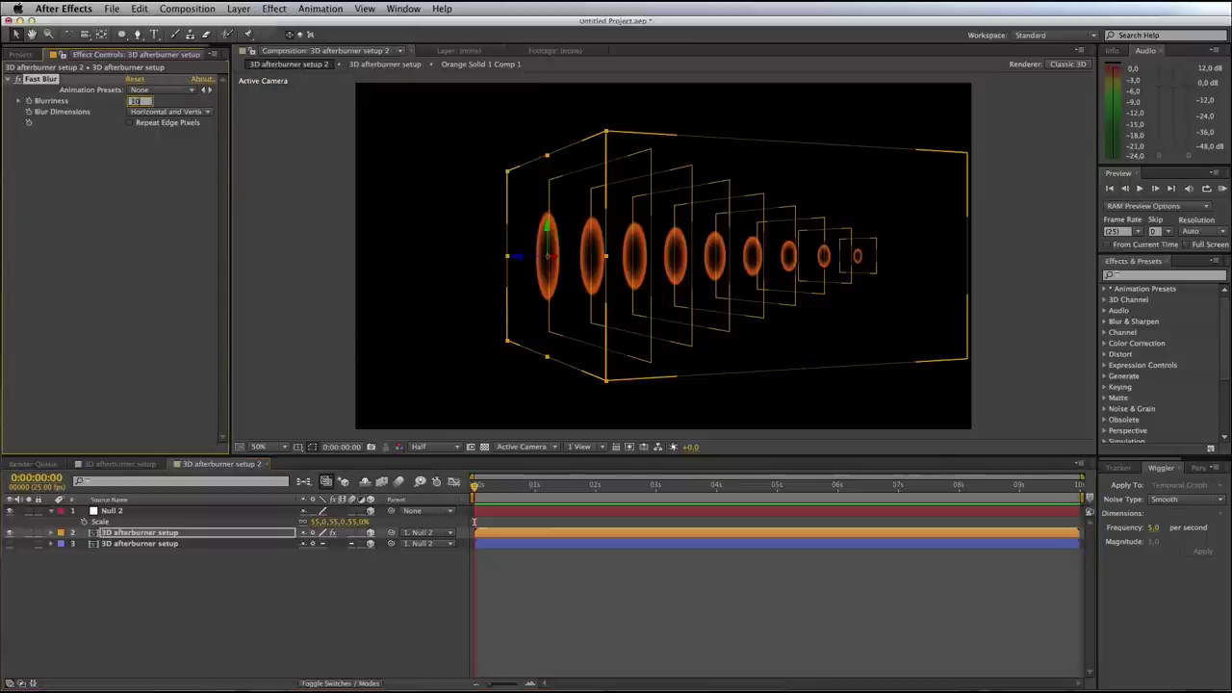
type("10")
key("Return")
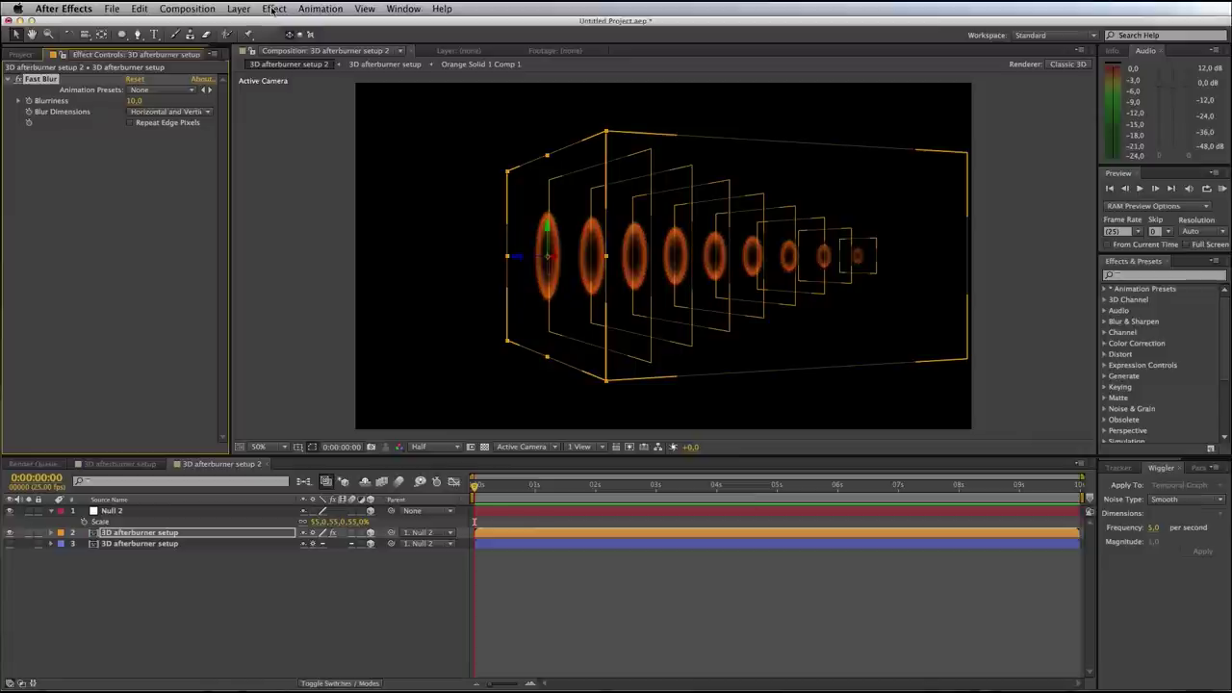
Add Directional Blur to the orange-labelled layer with its Direction set to 90°
left_click(275, 9)
mouse_move(315, 101)
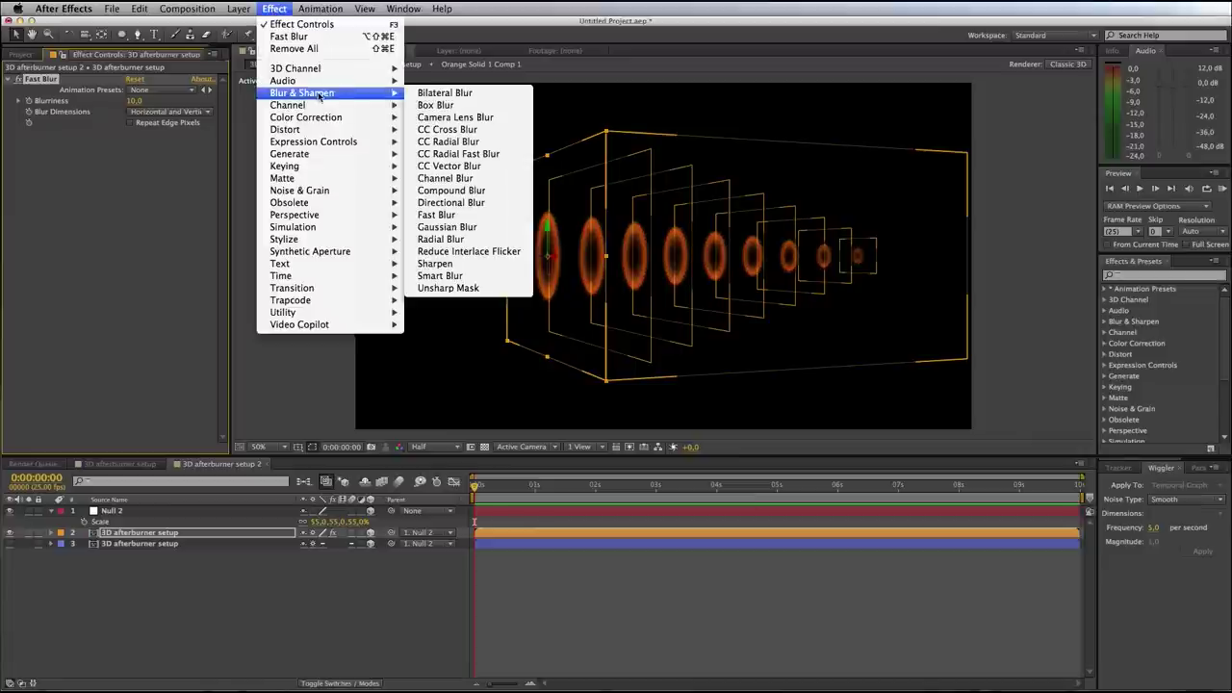
left_click(469, 204)
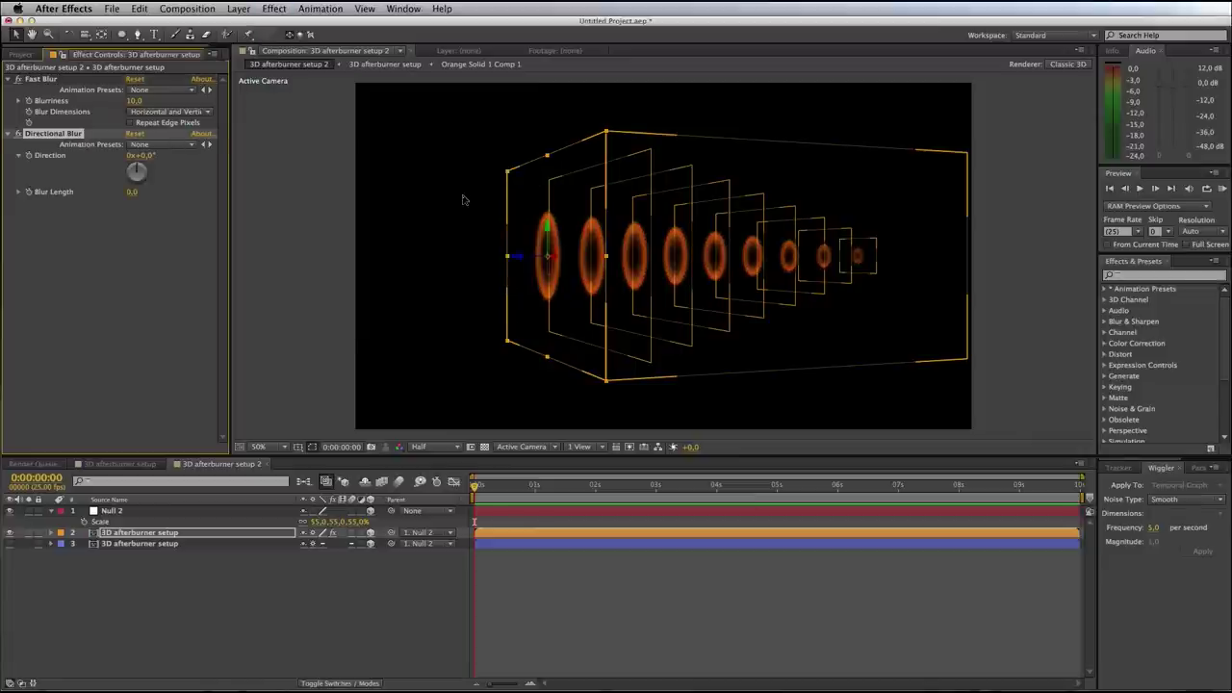
left_click(146, 156)
type("90")
key("Return")
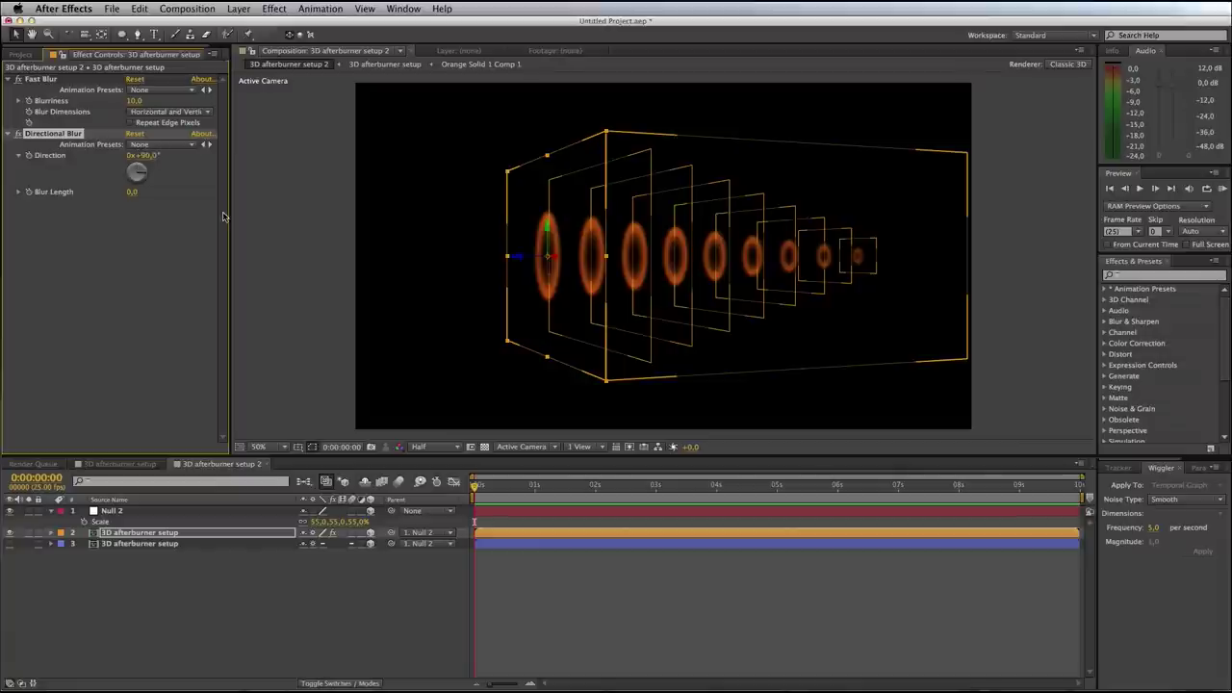
Try out Directional Blur lengths between about 40 and 120 on the orange-labelled layer
left_click_drag(133, 196, 515, 212)
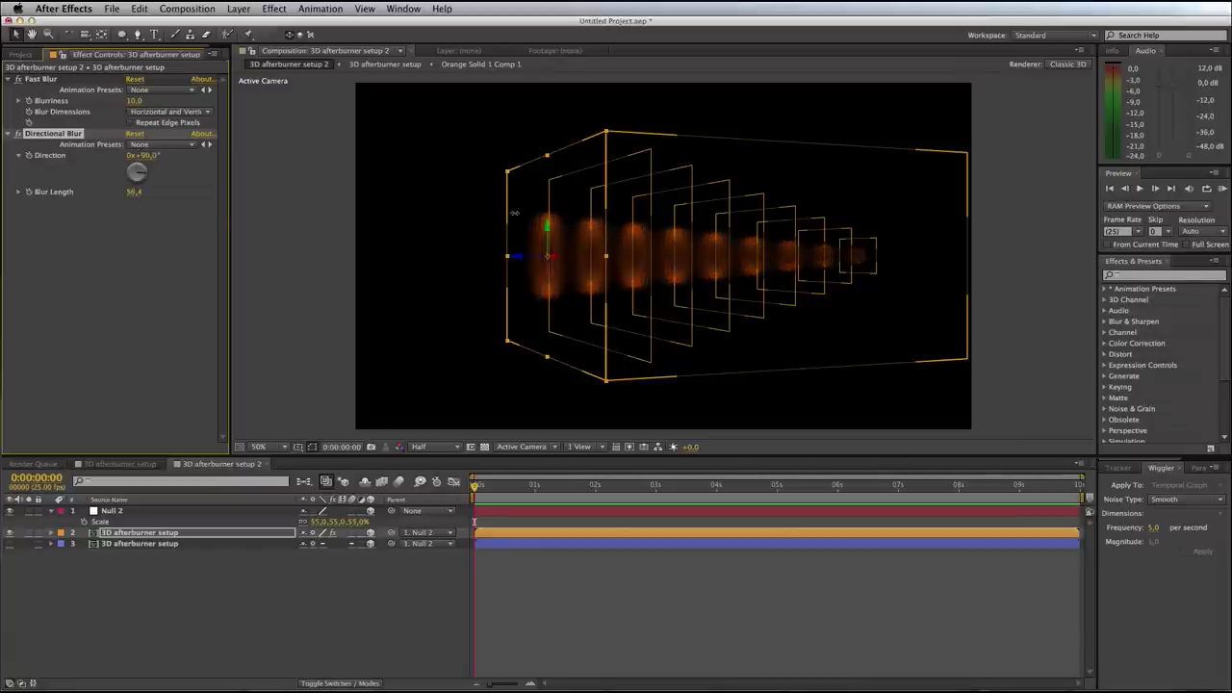
left_click_drag(600, 219, 955, 218)
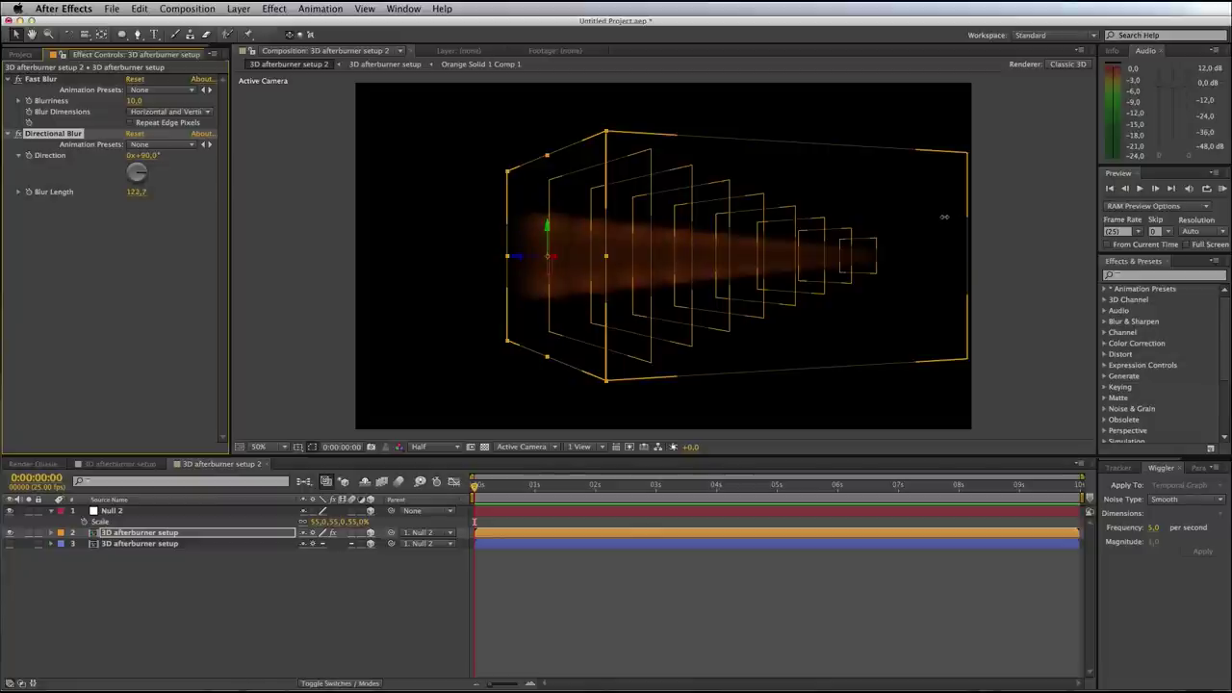
left_click_drag(749, 207, 382, 183)
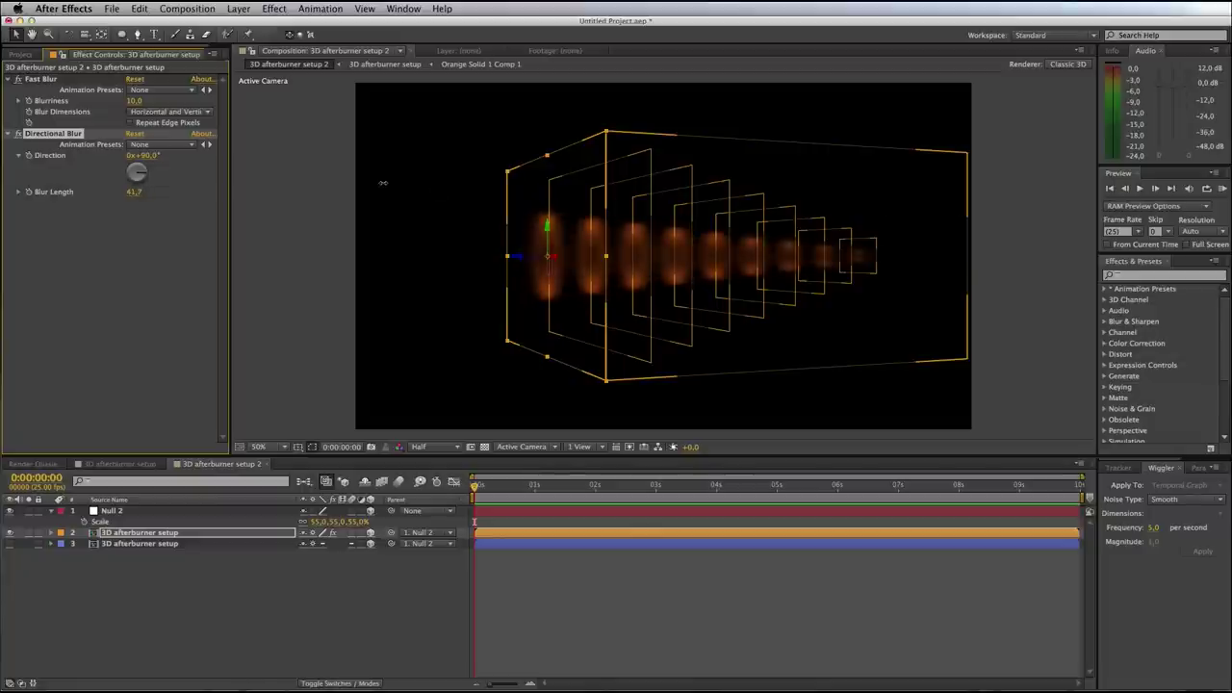
left_click_drag(475, 180, 758, 200)
left_click_drag(1049, 212, 703, 185)
Set the Directional Blur's Blur Length to 50 on the orange-labelled layer
left_click(134, 191)
type("50")
key("Return")
left_click(88, 254)
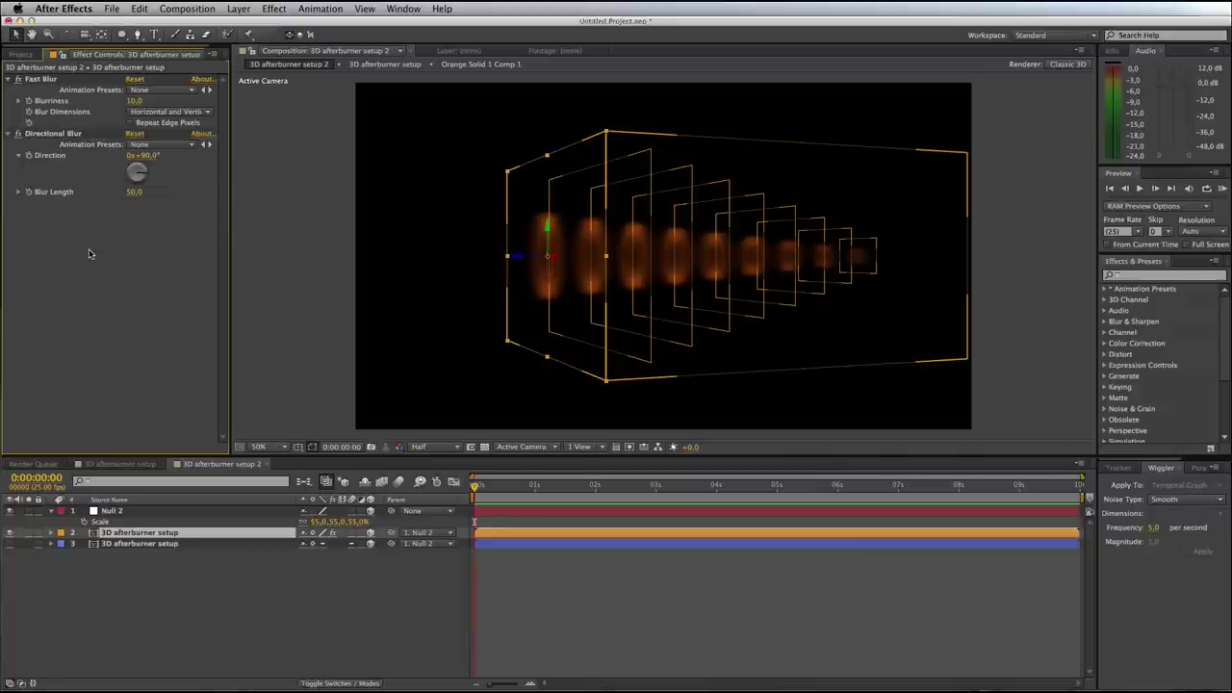
Add a Hue/Saturation effect below the Directional Blur on the orange-labelled layer
left_click(56, 134)
left_click(283, 12)
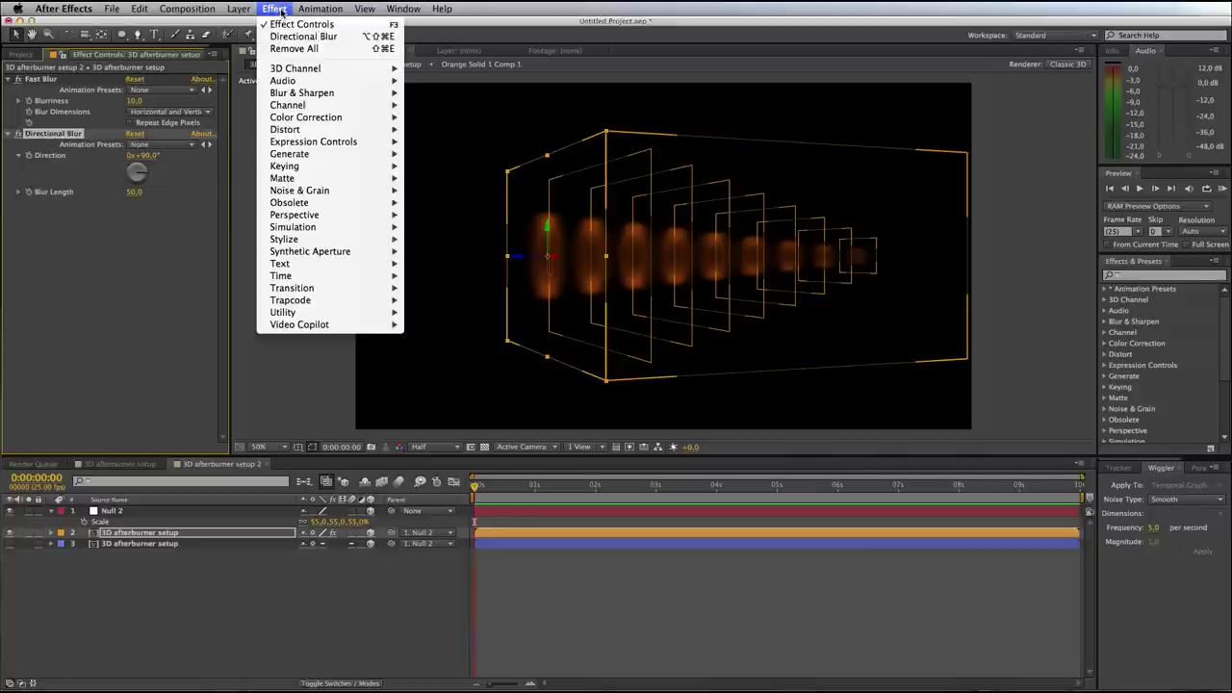
mouse_move(320, 117)
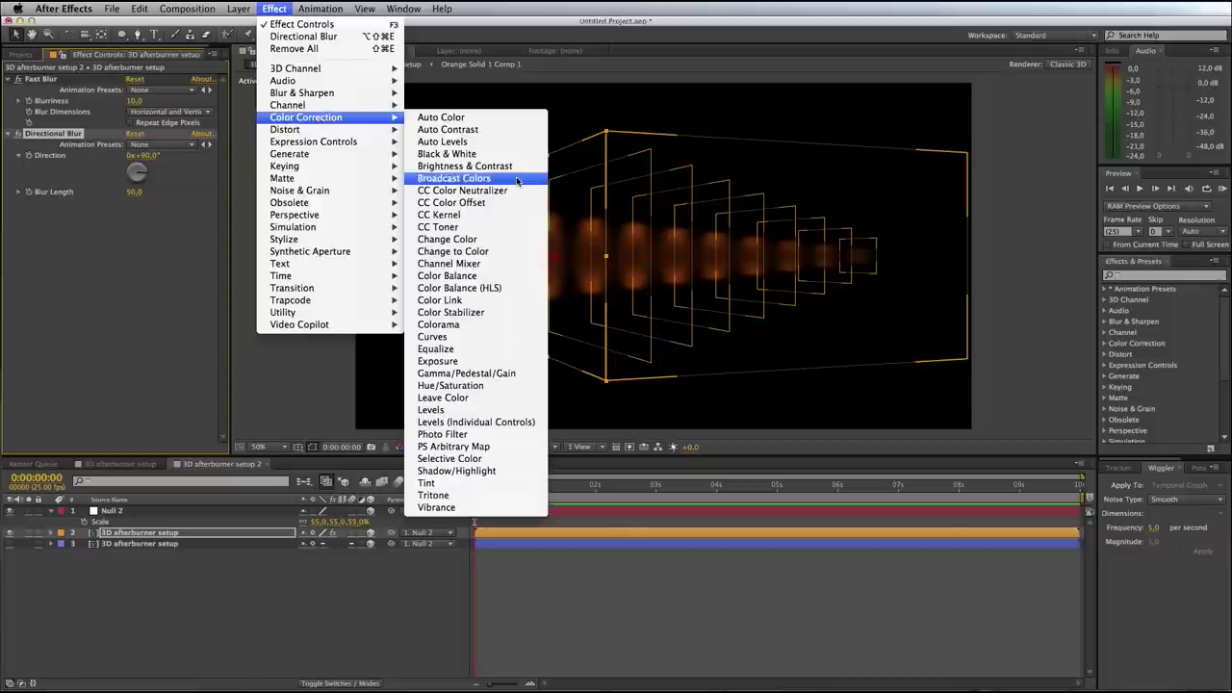
left_click(451, 385)
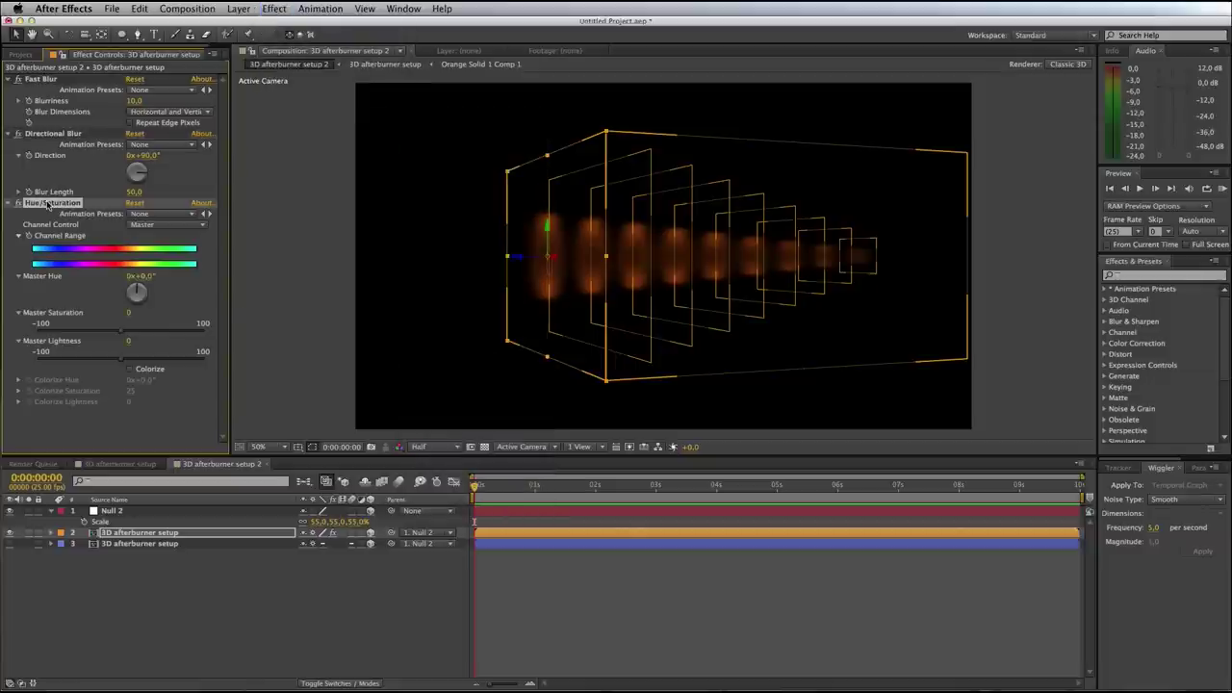
Copy all three effects to the blue-labelled layer, showing that layer and hiding the orange-labelled one
left_click(46, 79)
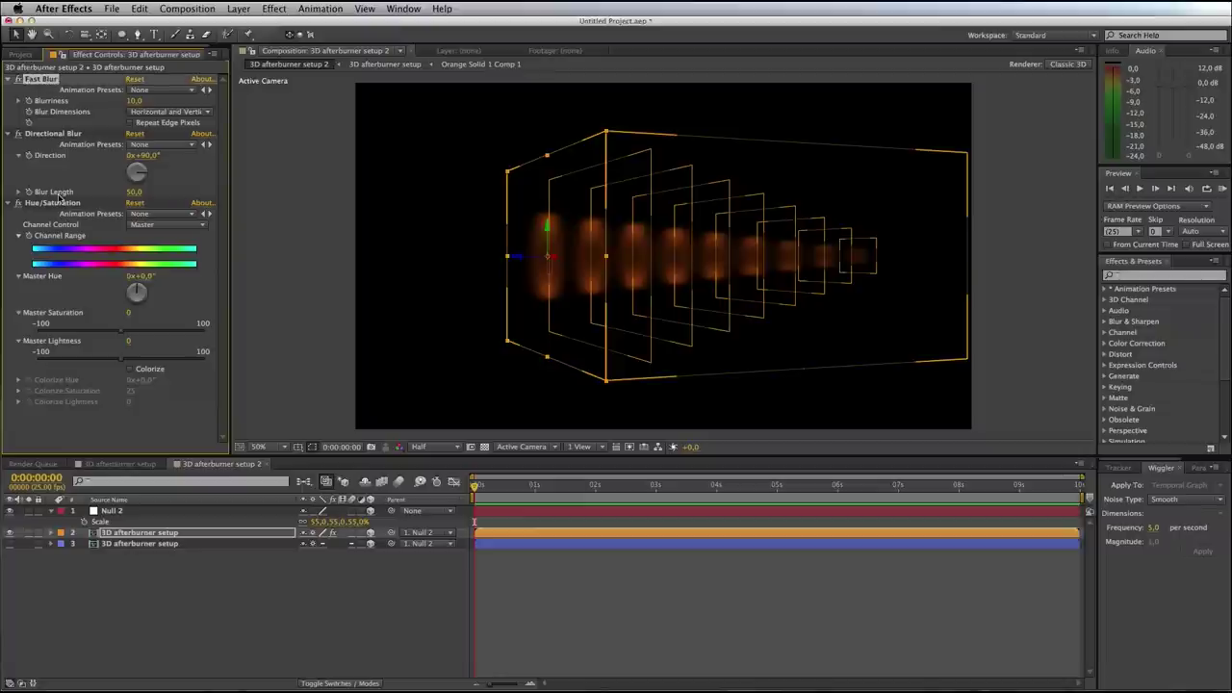
left_click(60, 204, "shift")
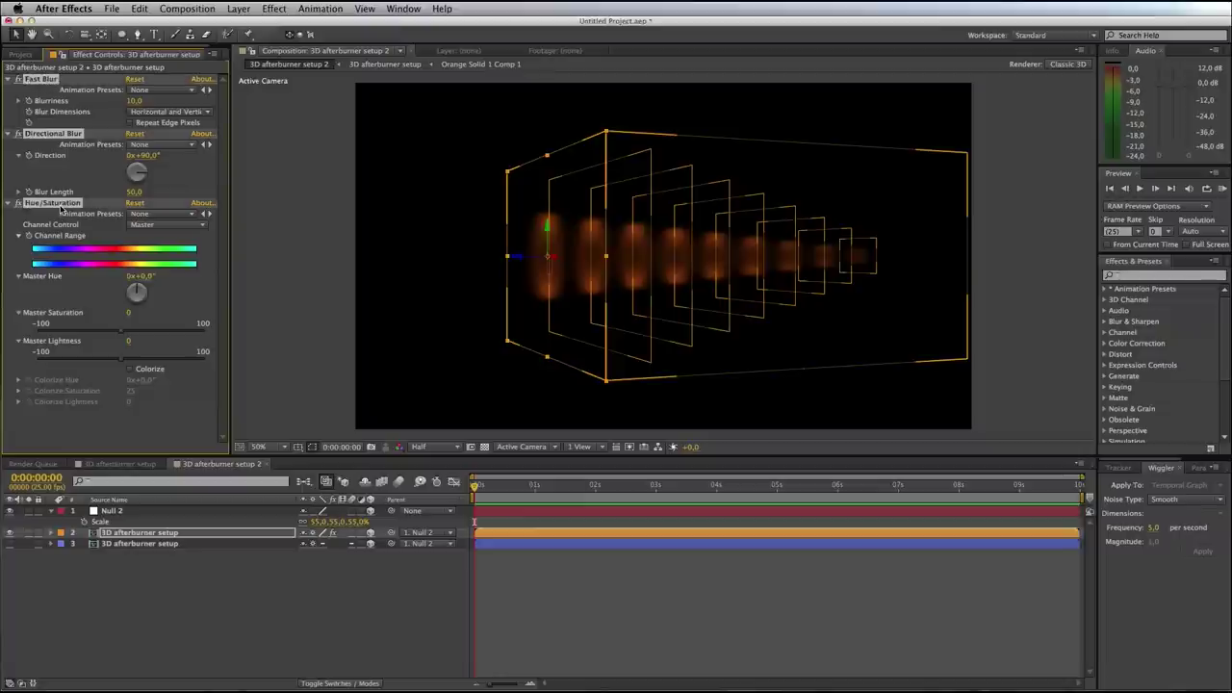
left_click(112, 544)
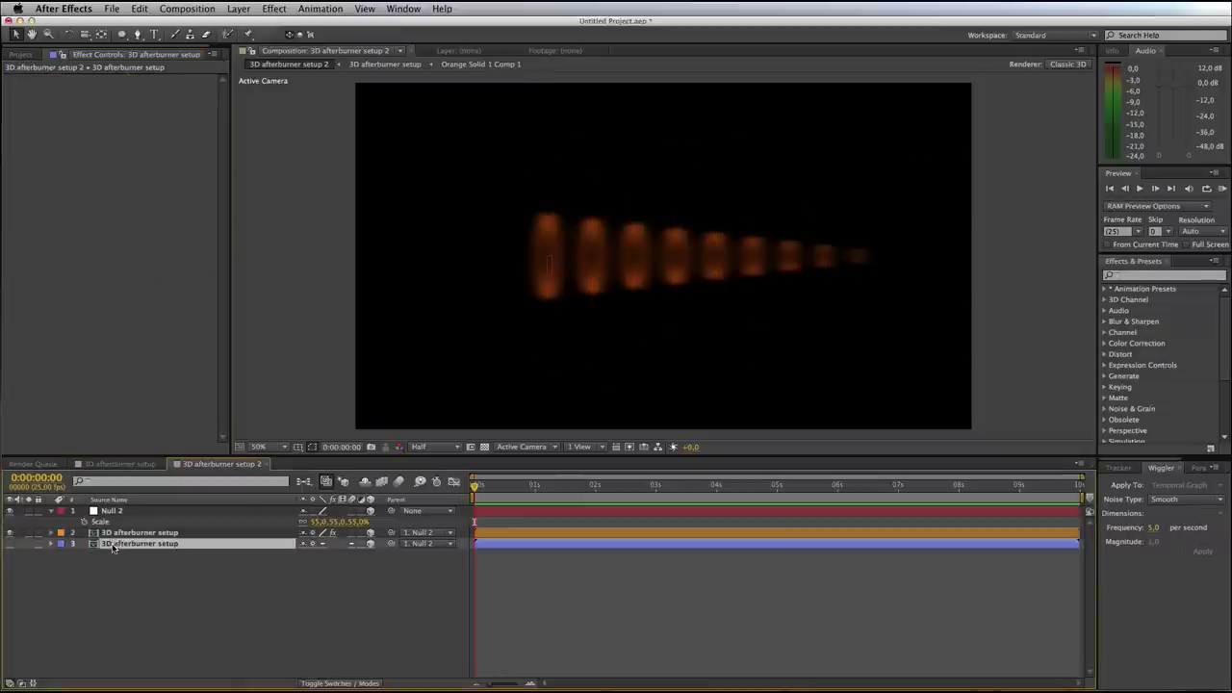
left_click(10, 544)
left_click(10, 533)
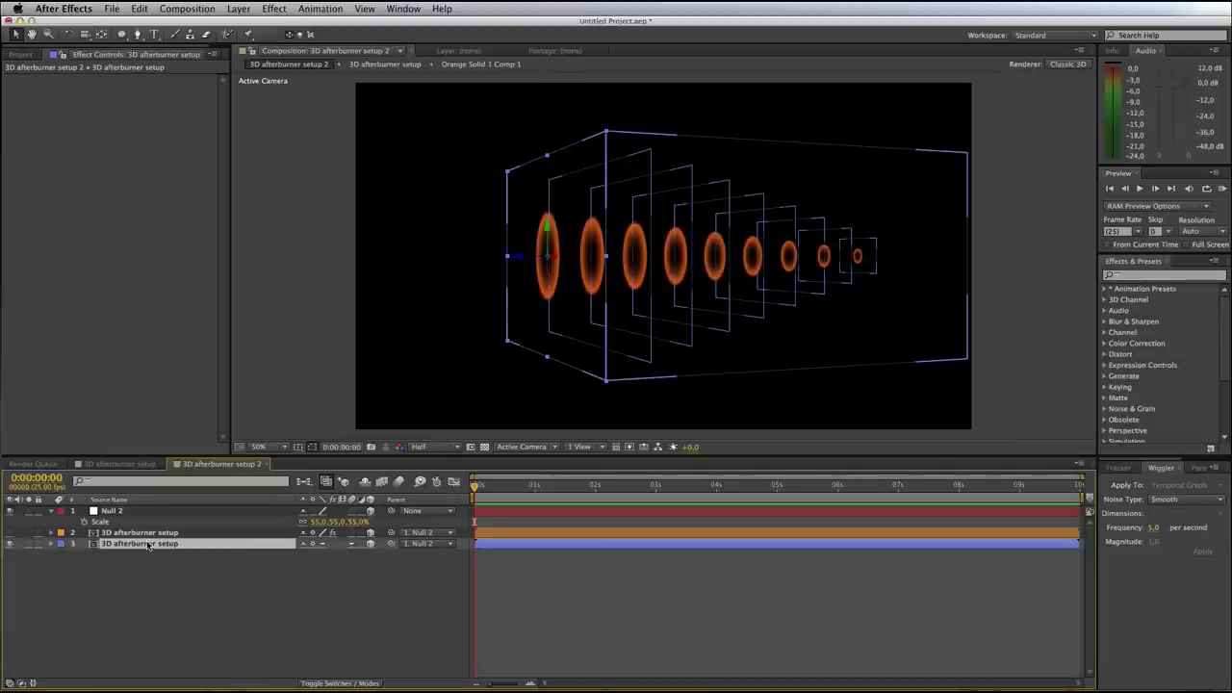
key("super+v")
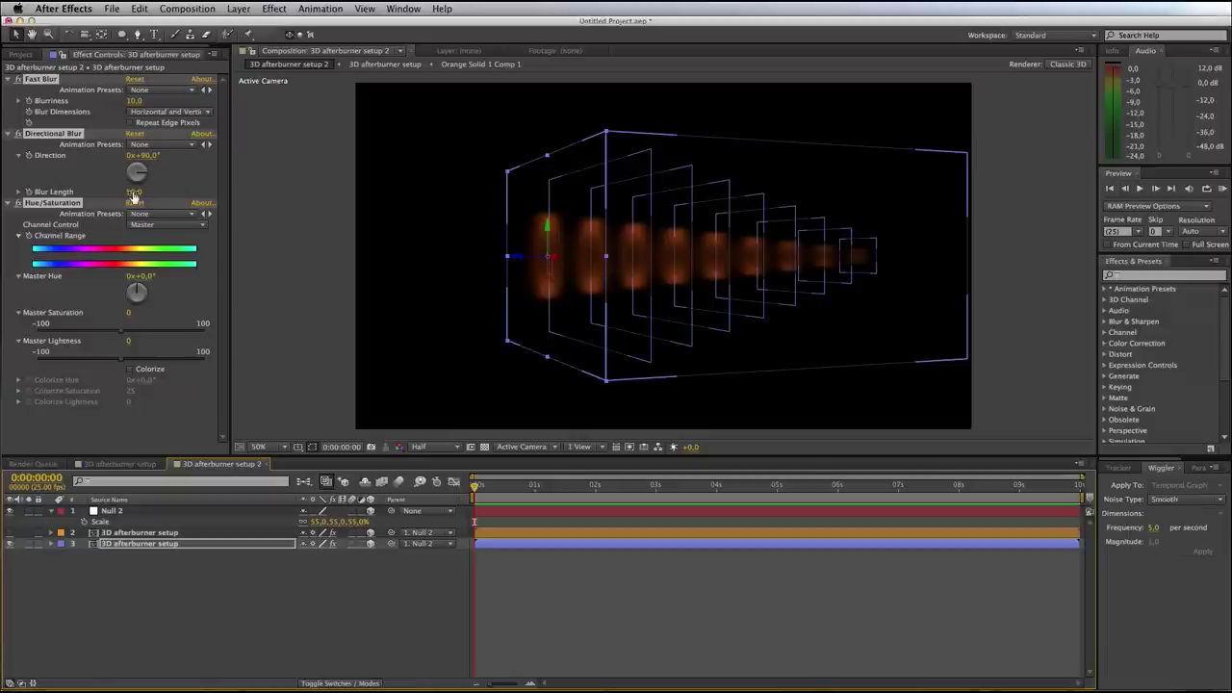
Set the Directional Blur's Blur Length to 150 on the blue-labelled layer
left_click_drag(135, 193, 142, 191)
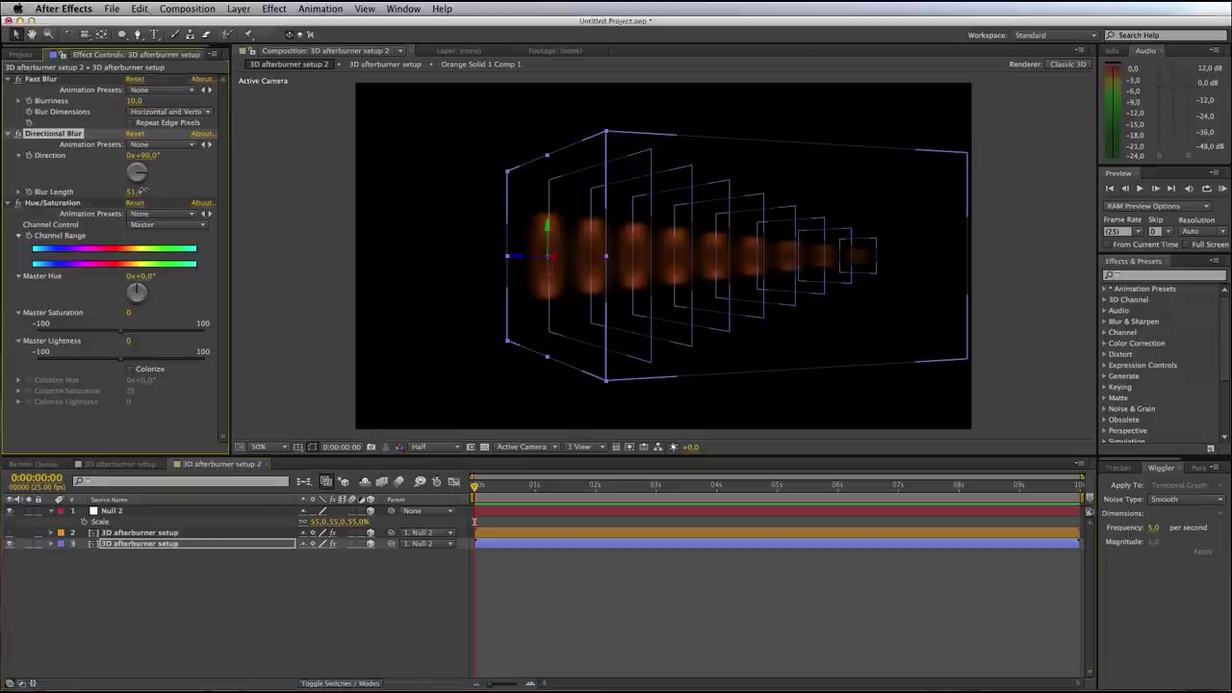
left_click_drag(390, 193, 508, 192)
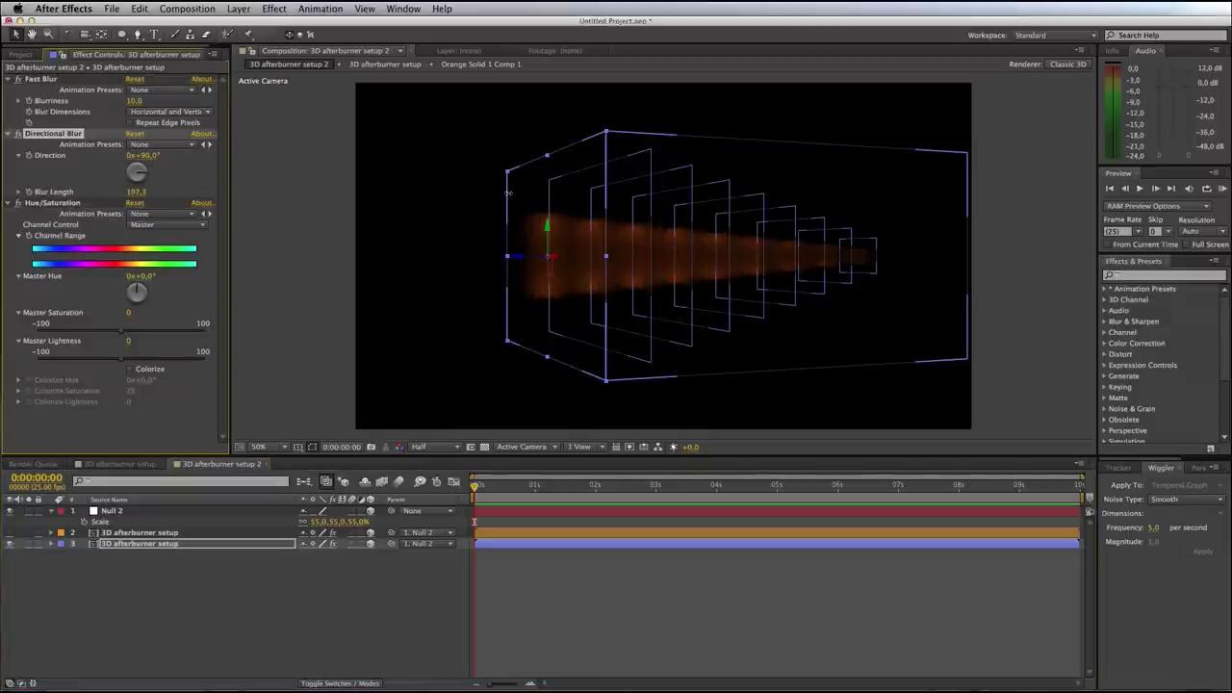
left_click(136, 191)
key("Return")
left_click(121, 606)
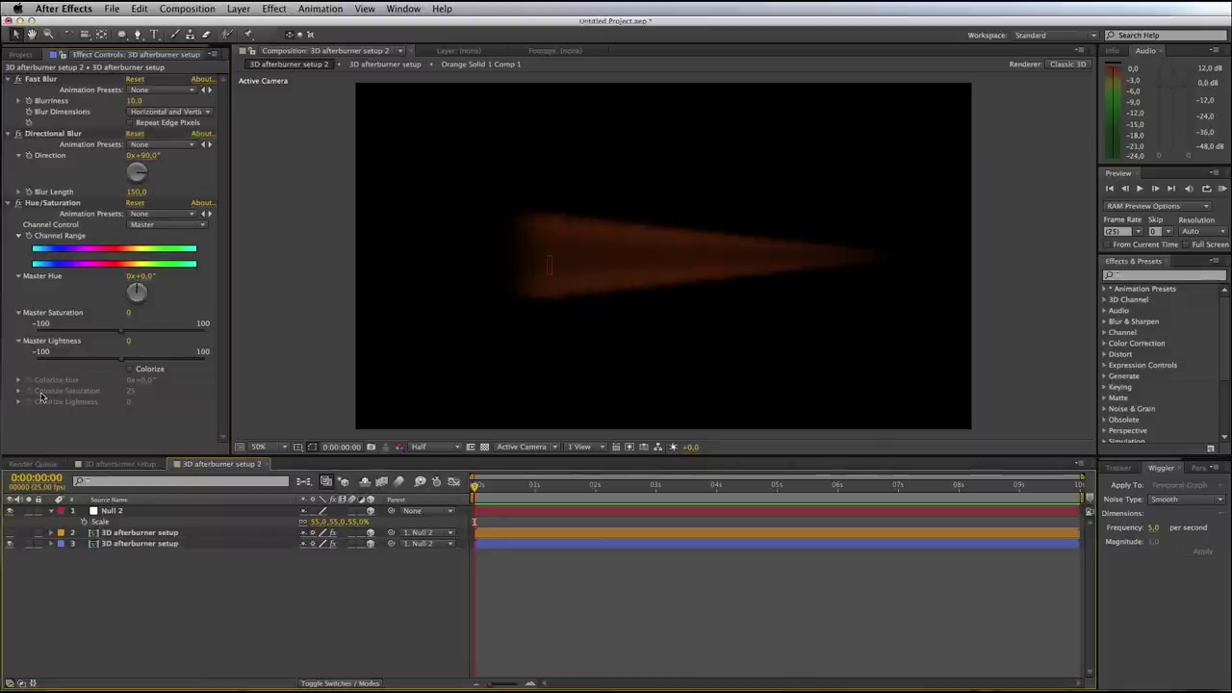
Shift the blue-labelled layer's Master Hue in Hue/Saturation to +180° to turn its flame blue
left_click(46, 204)
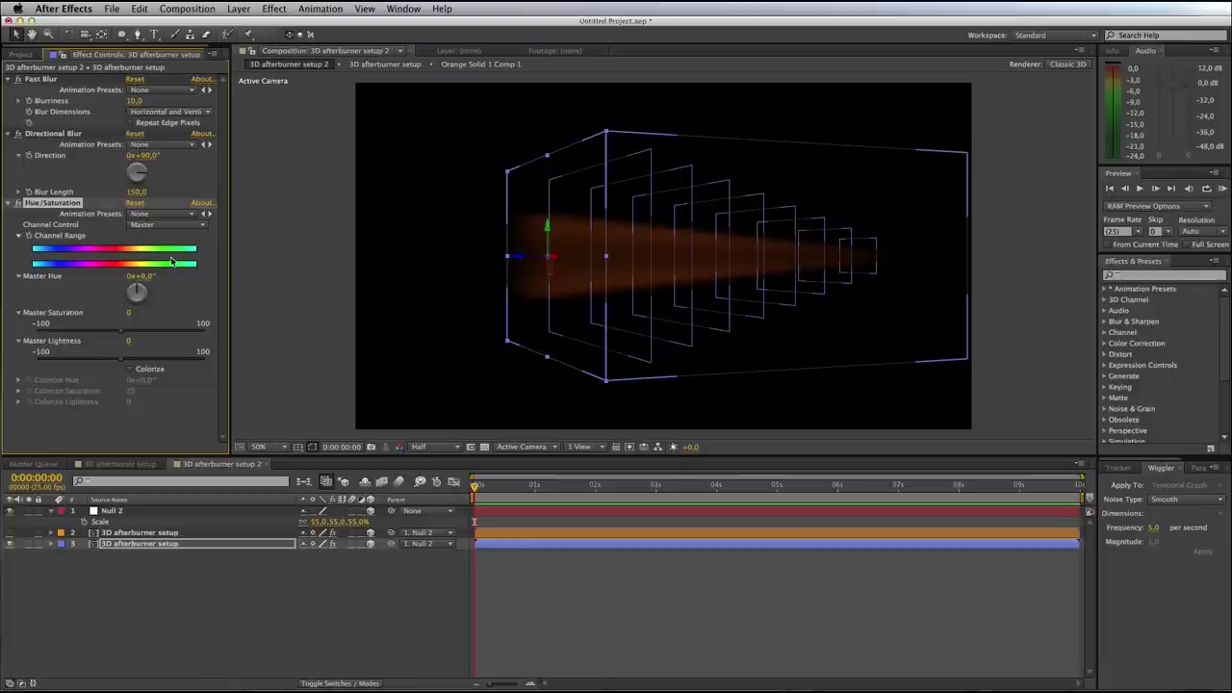
left_click_drag(154, 279, 263, 276)
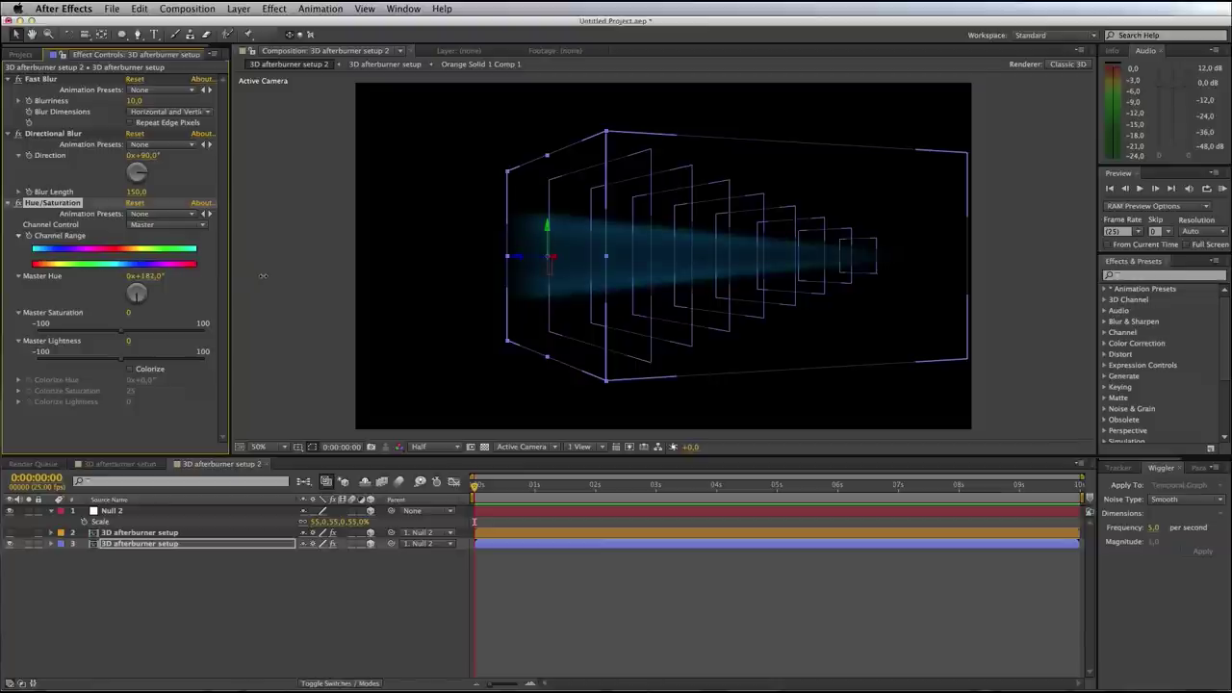
left_click(184, 600)
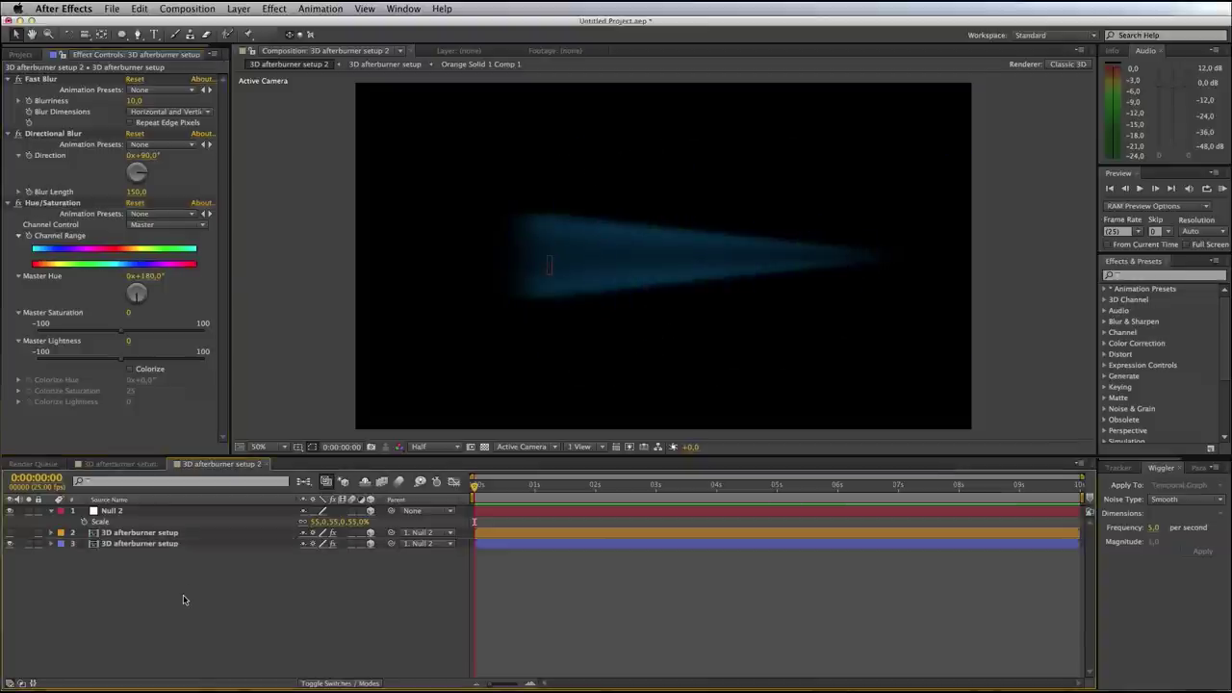
Make the orange-labelled layer visible again over the blue flame
left_click(132, 534)
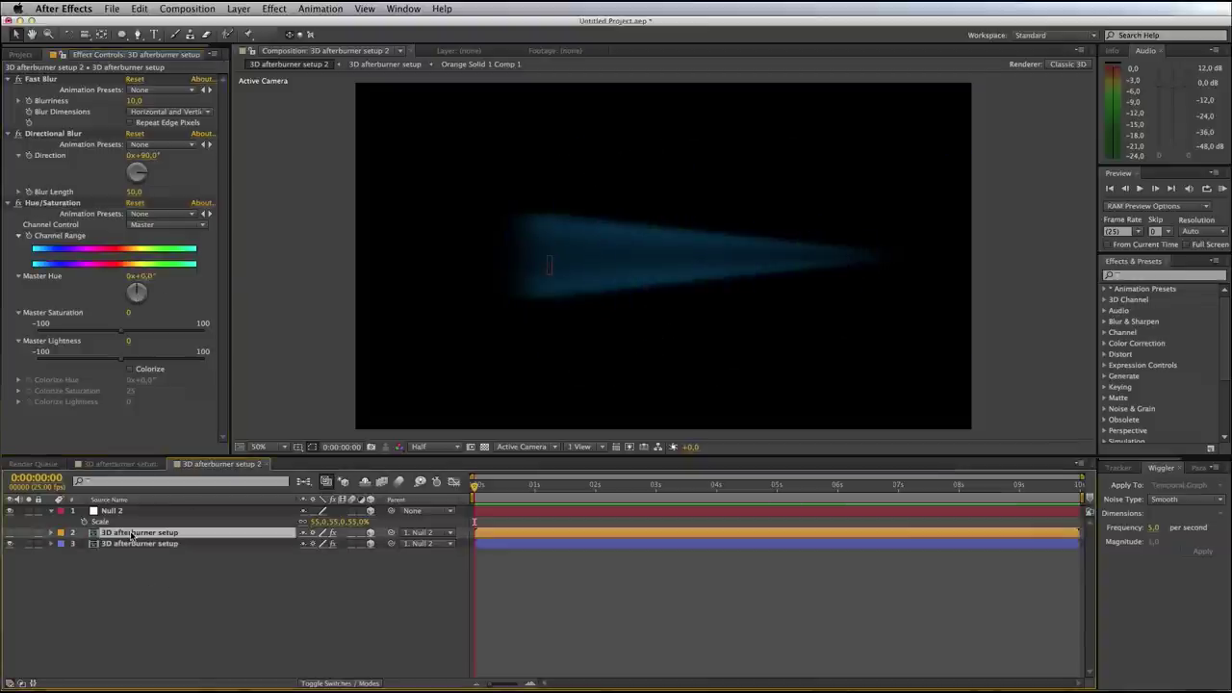
left_click(9, 533)
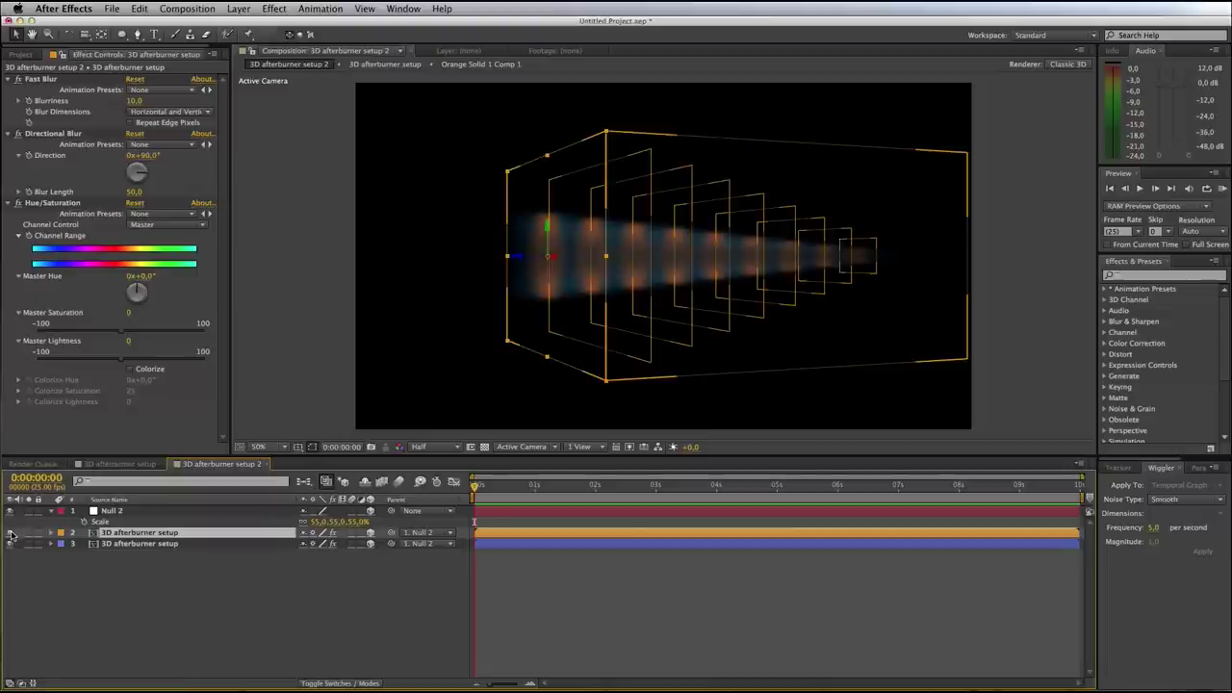
left_click(112, 586)
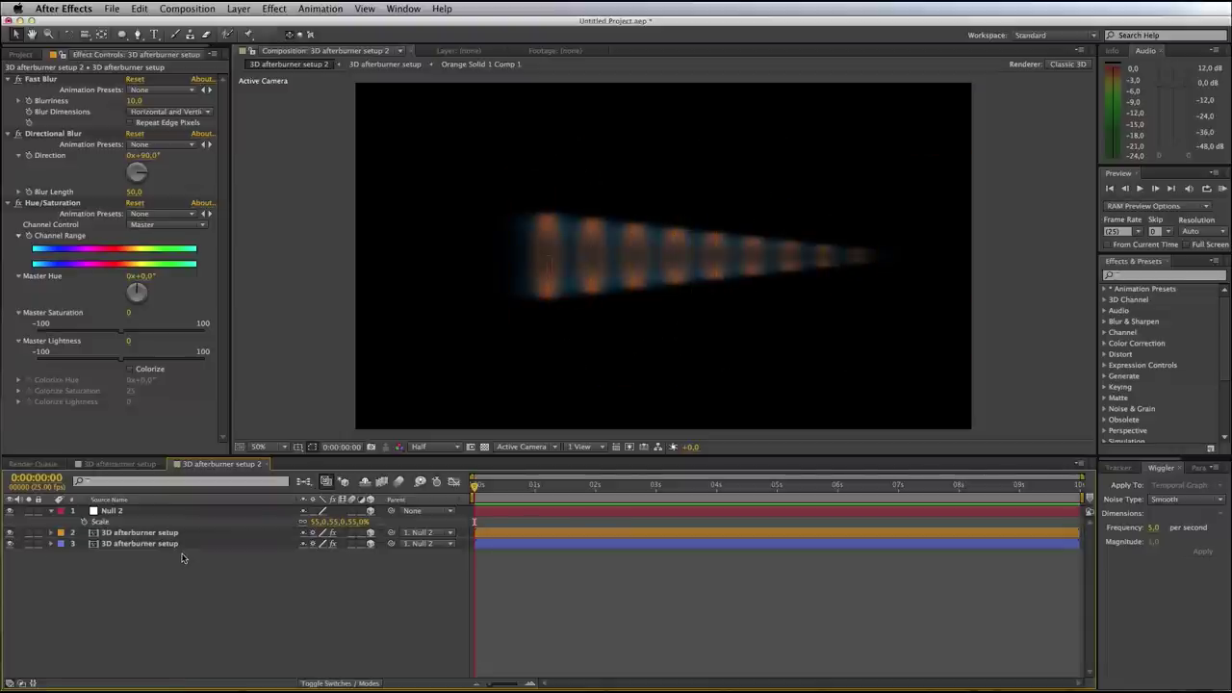
Set the blending mode of both 3D afterburner setup layers to Add
left_click(145, 534)
key("F4")
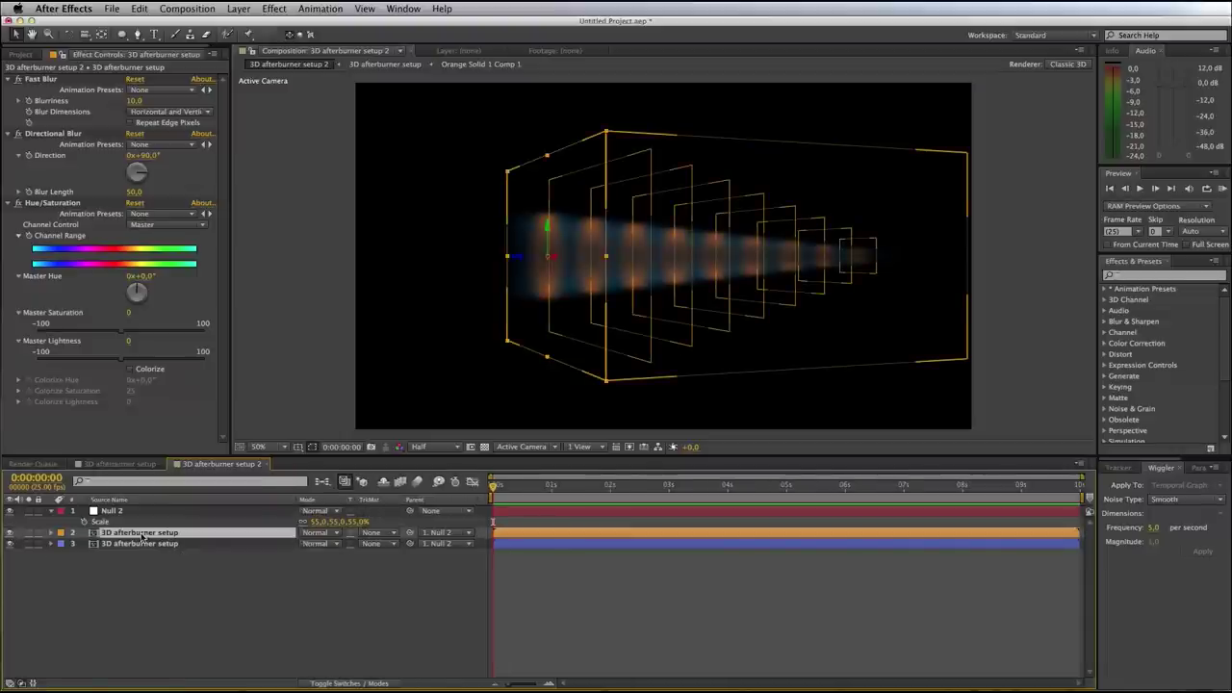
left_click(321, 535)
left_click(321, 532)
left_click(146, 545)
left_click(311, 545)
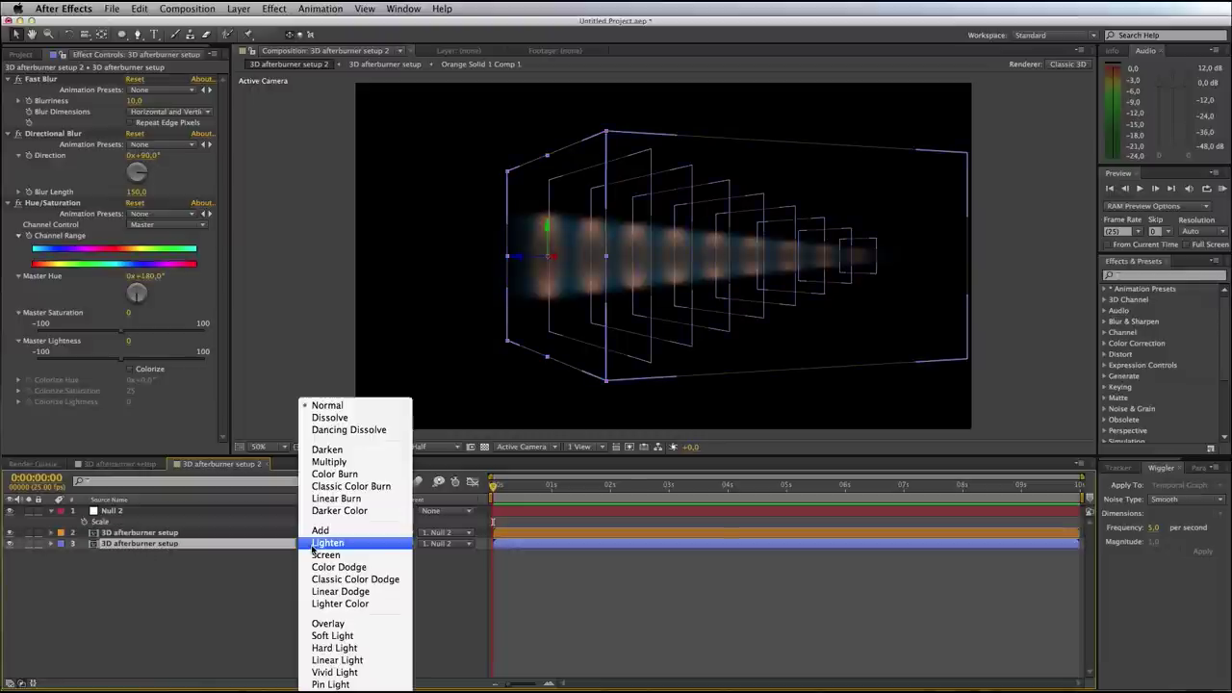
left_click(318, 526)
left_click(189, 601)
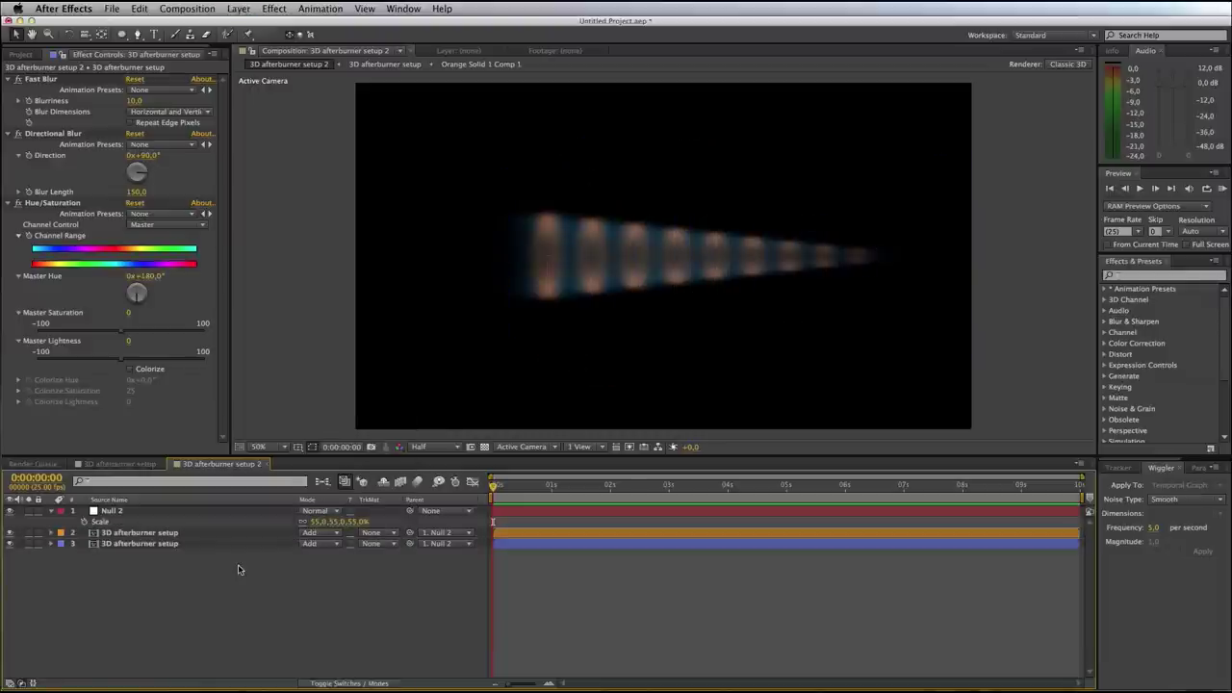
Lower the orange-labelled layer's Opacity to 71% and set its Master Hue to -6°
left_click(152, 534)
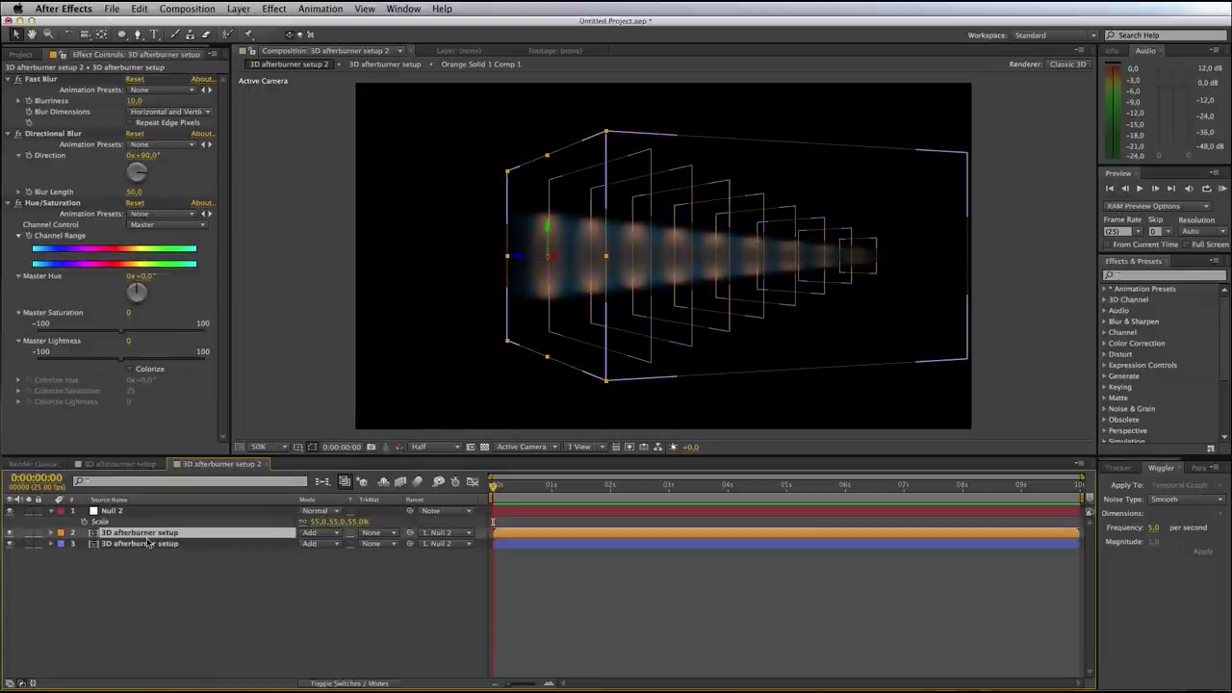
key("t")
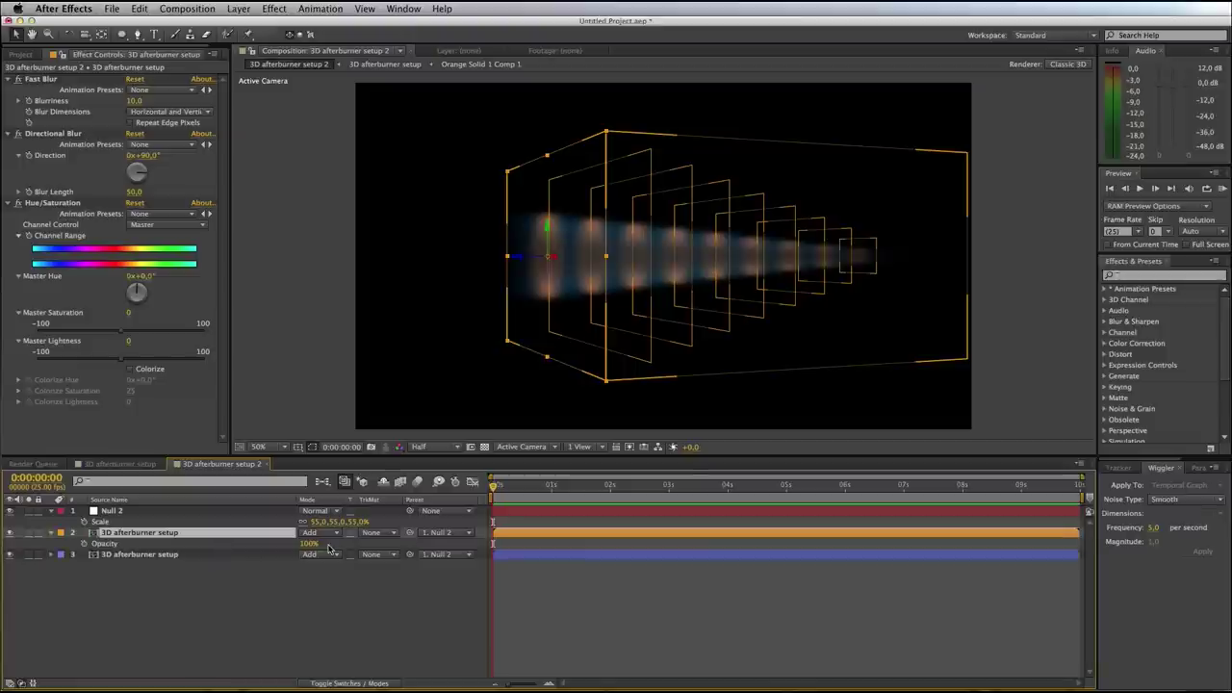
left_click_drag(306, 543, 291, 544)
left_click_drag(140, 278, 135, 277)
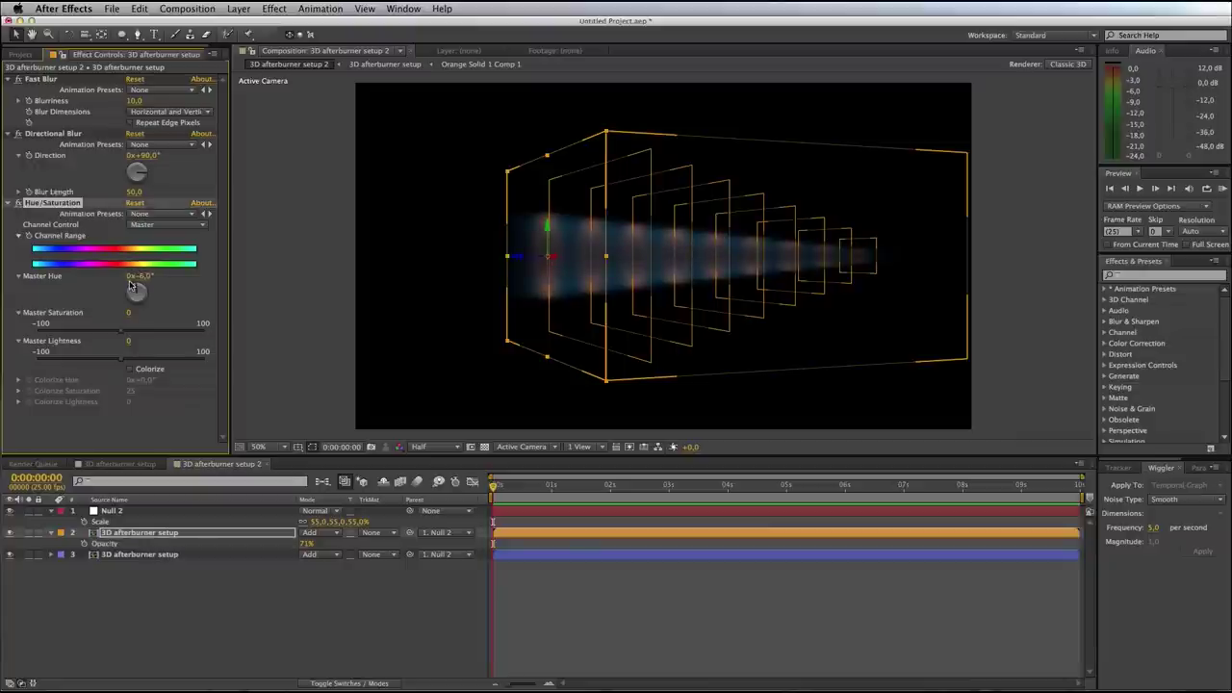
Rotate Null 2 to a Y Rotation of 135° to view the flame from another angle
left_click(116, 510)
key("r")
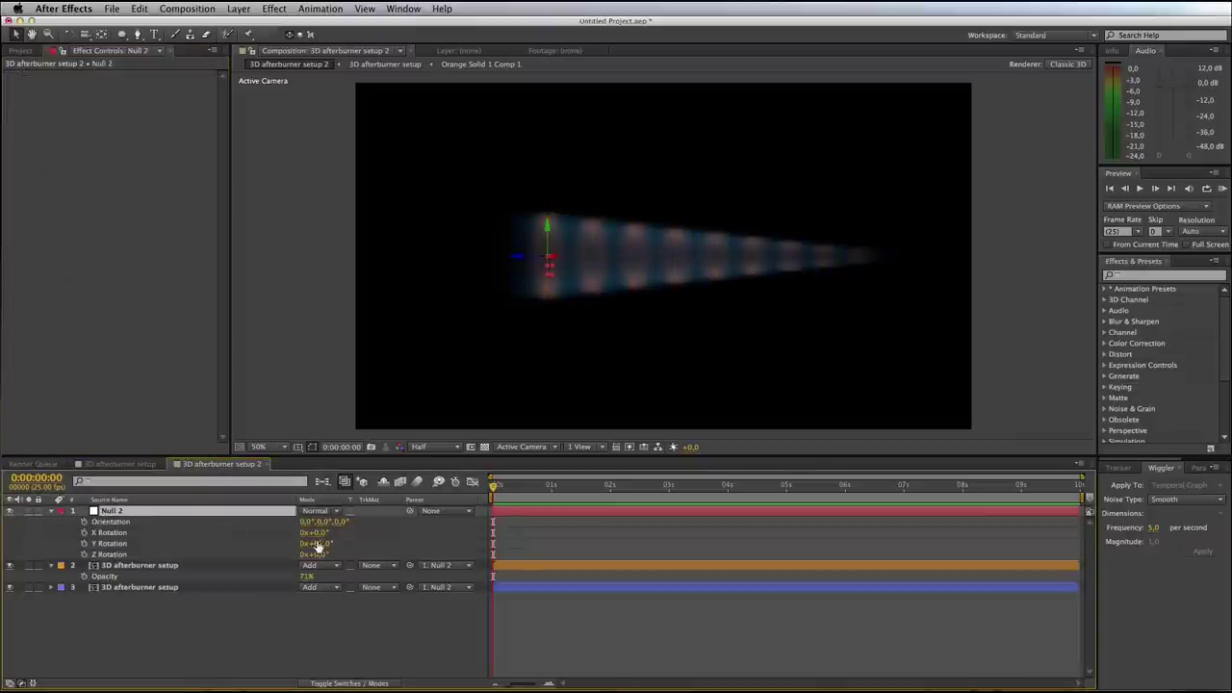
mouse_move(318, 544)
left_mouse_down()
mouse_move(381, 539)
mouse_move(302, 546)
mouse_move(368, 549)
left_mouse_up()
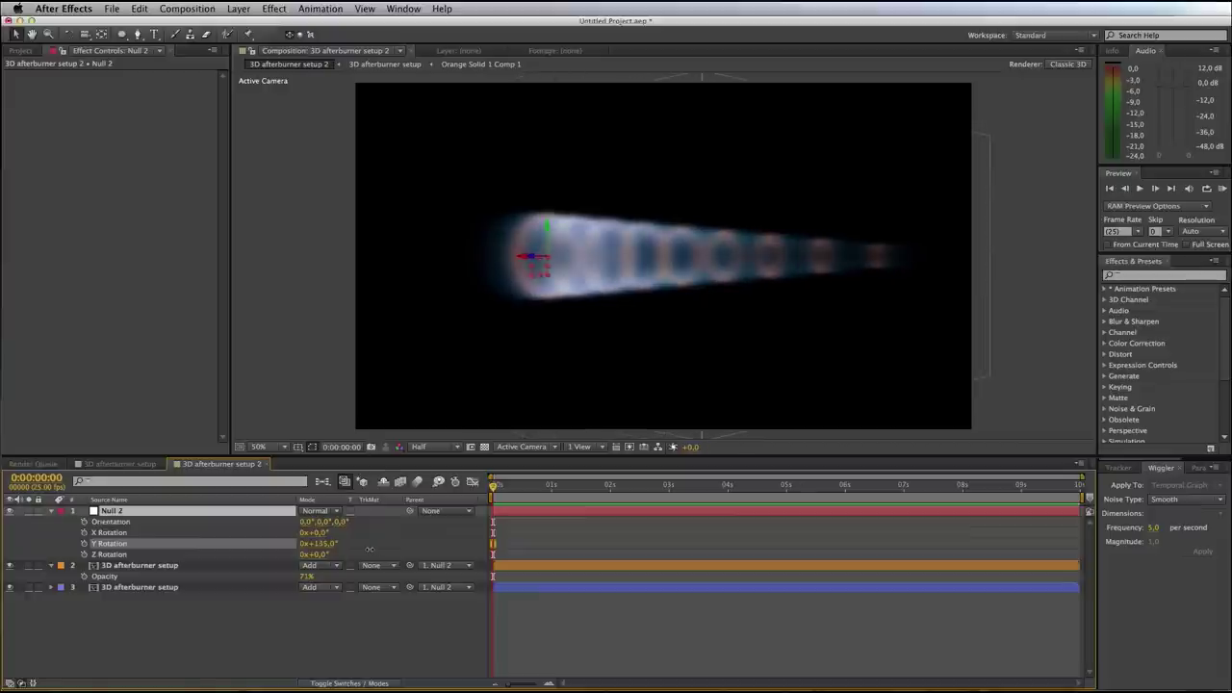
left_click(165, 635)
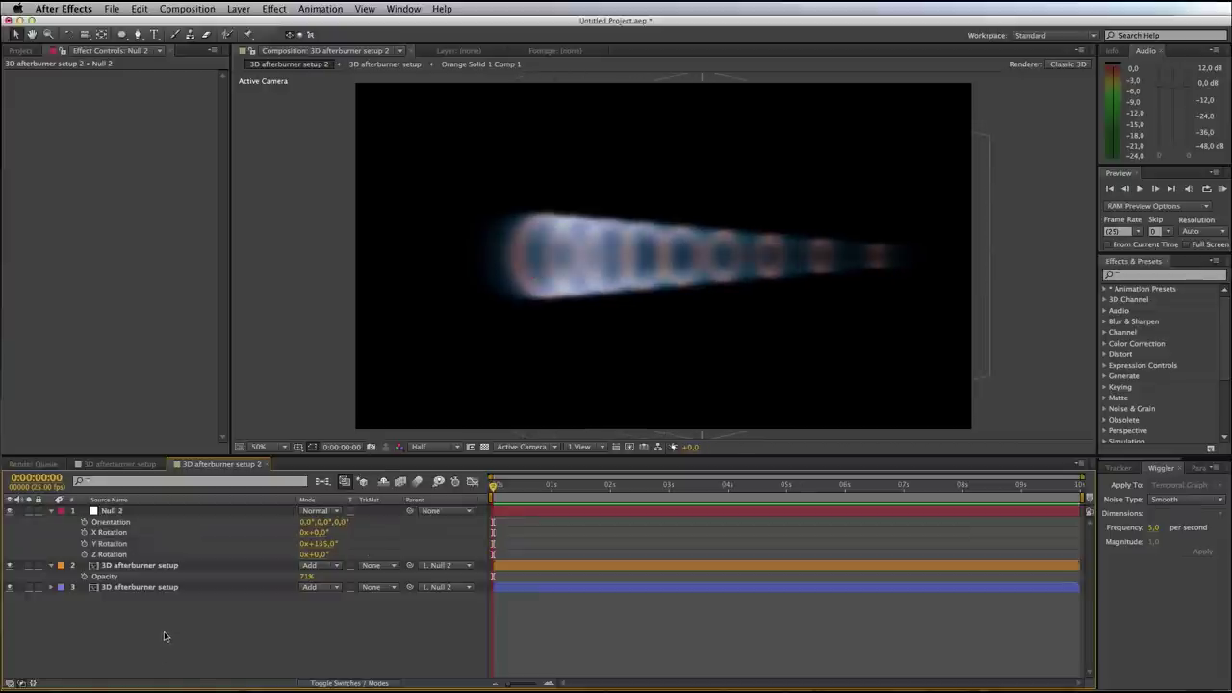
Collapse the expanded properties of Null 2 and the afterburner layers, leaving nothing selected
left_click(133, 512)
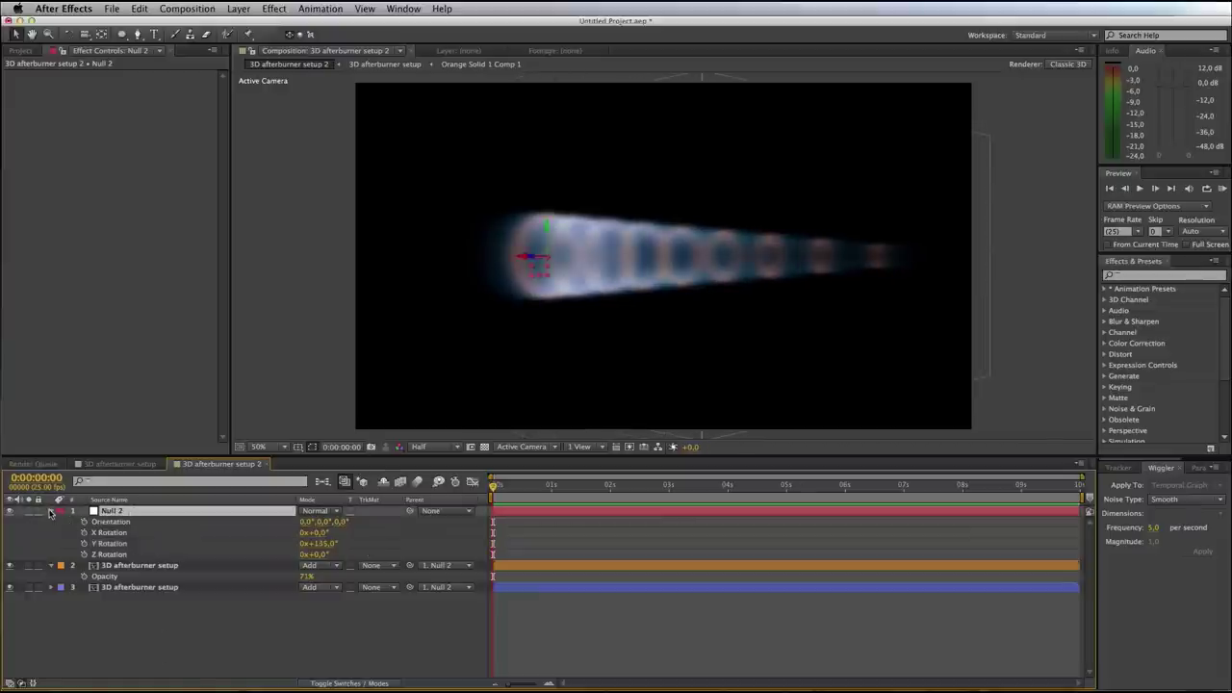
left_click(51, 511)
left_click(51, 522)
left_click(51, 532)
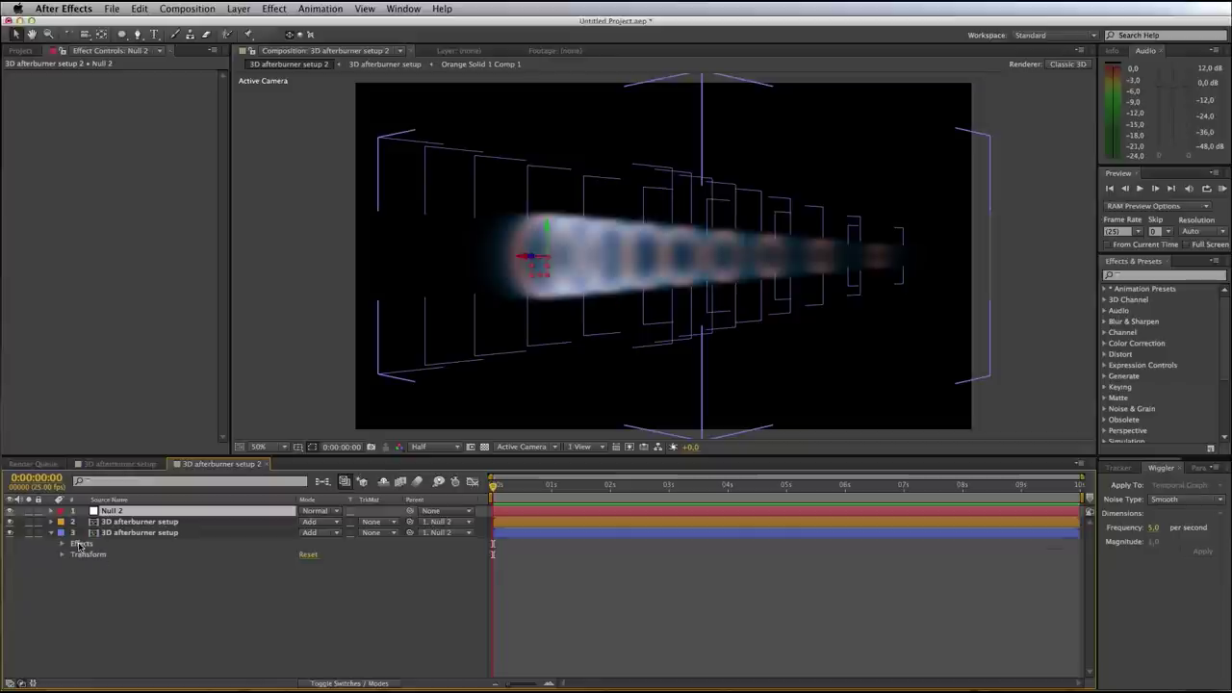
left_click(51, 533)
left_click(187, 573)
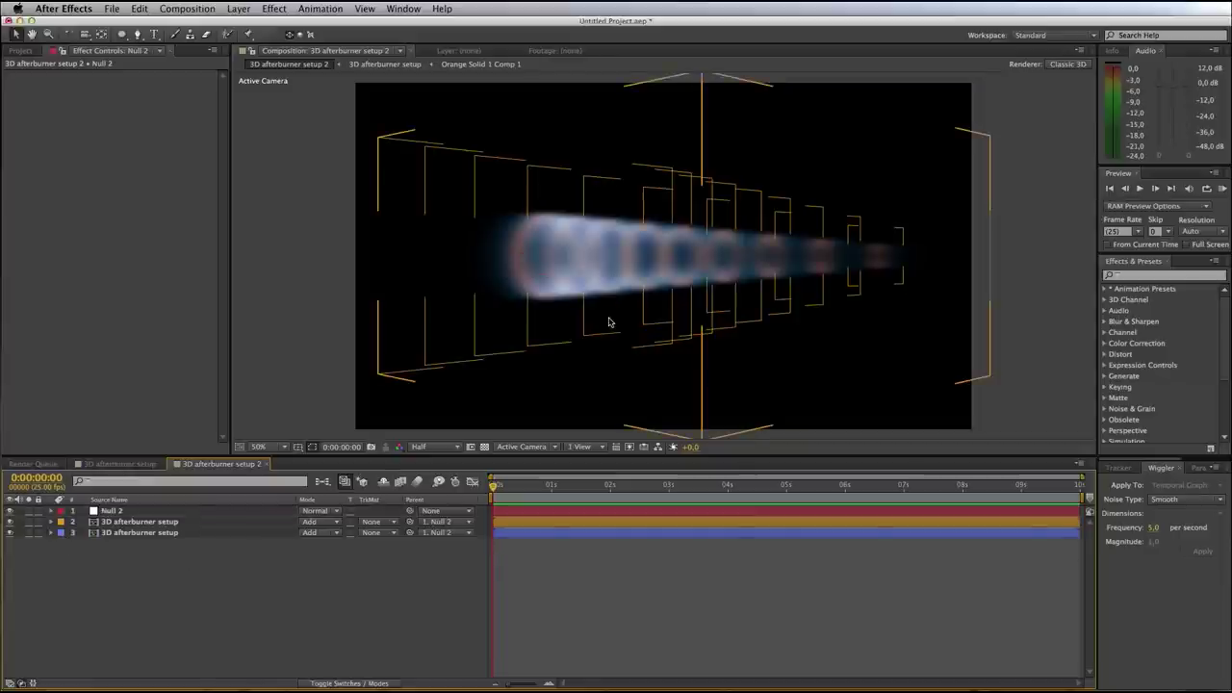
left_click(635, 329)
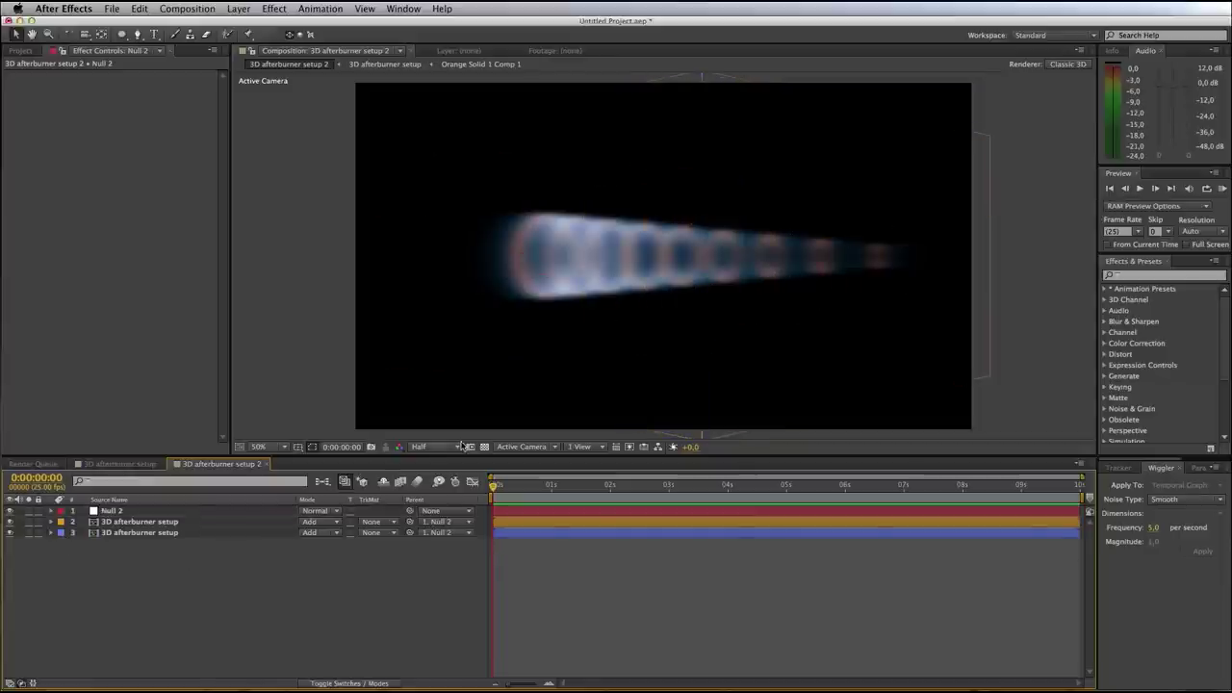
Create an adjustment layer above the other layers and name it glow
left_click(238, 9)
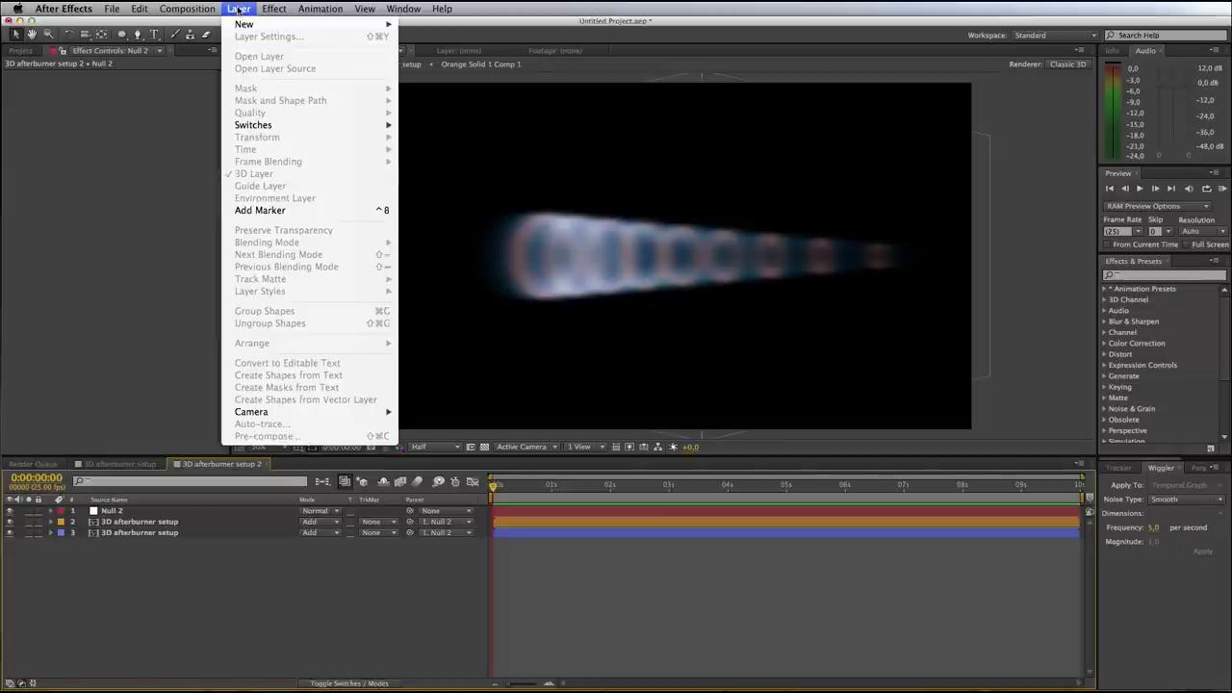
mouse_move(253, 24)
left_click(434, 106)
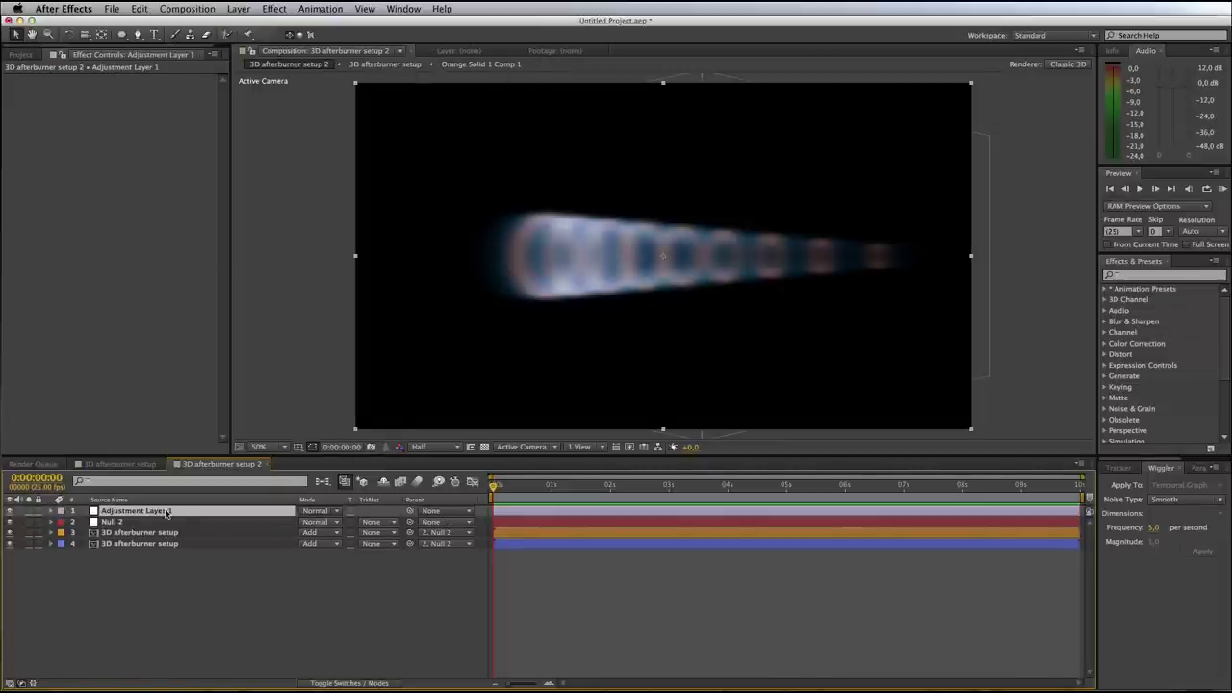
key("Return")
type("glo")
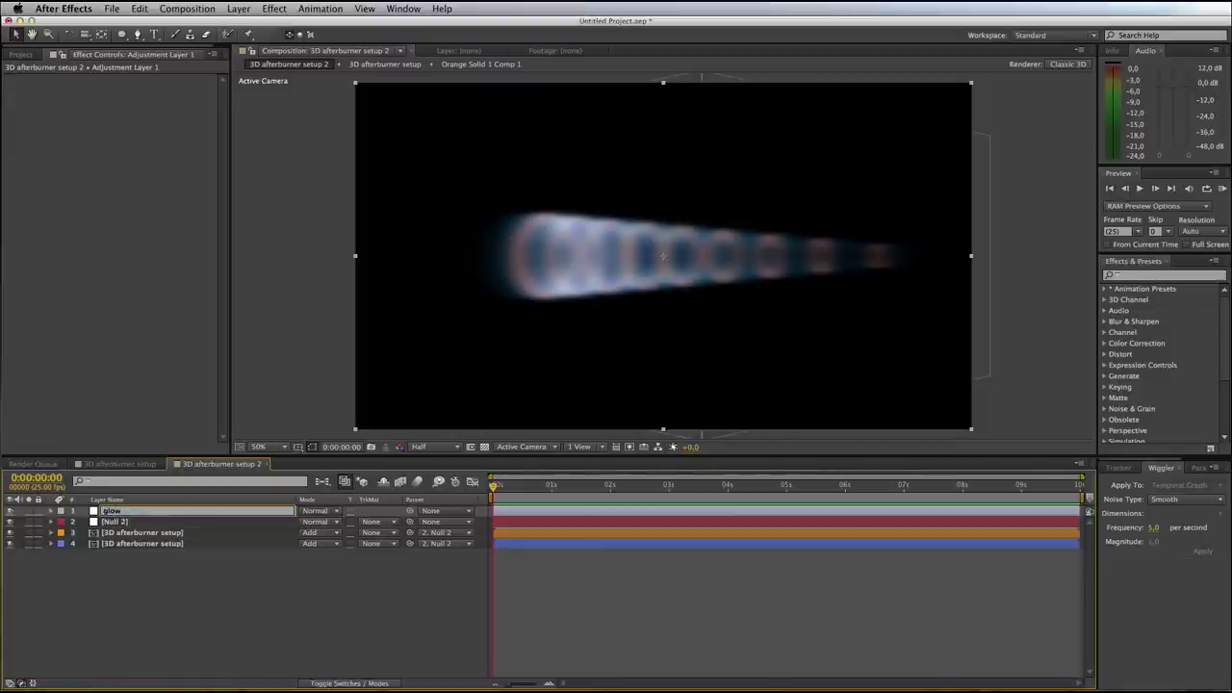
type("w")
key("Return")
Find the Stylize Glow effect and apply it to the glow adjustment layer
left_click(1150, 277)
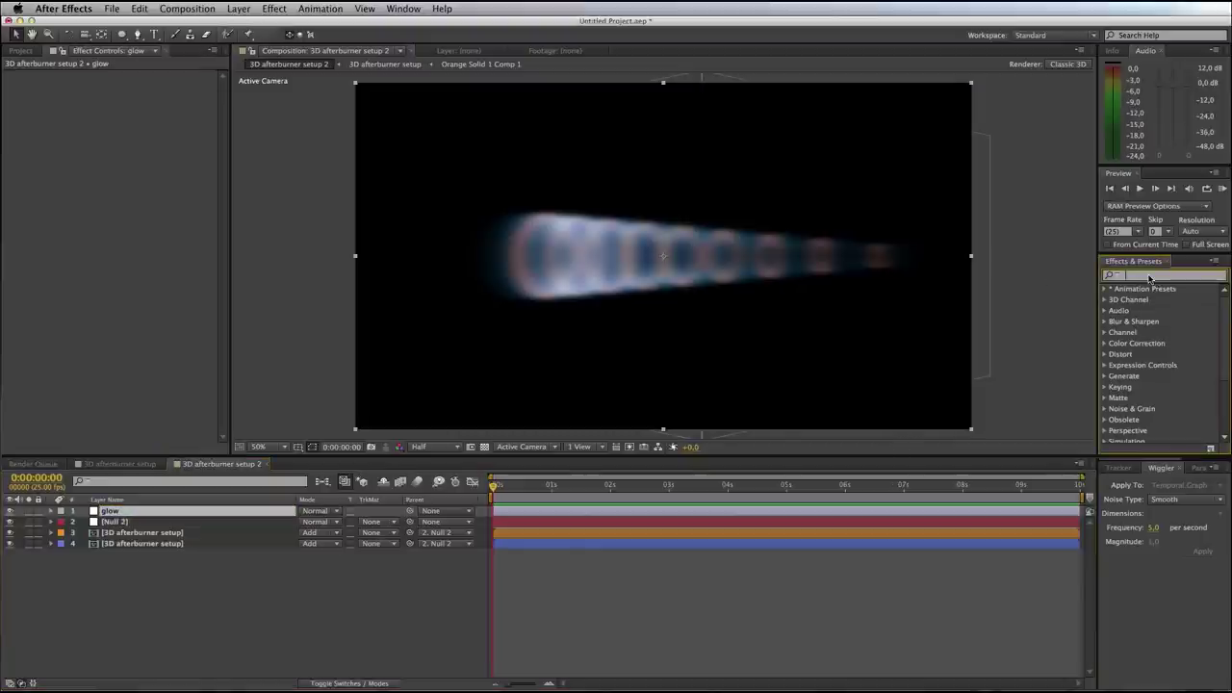
type("glow")
key("Return")
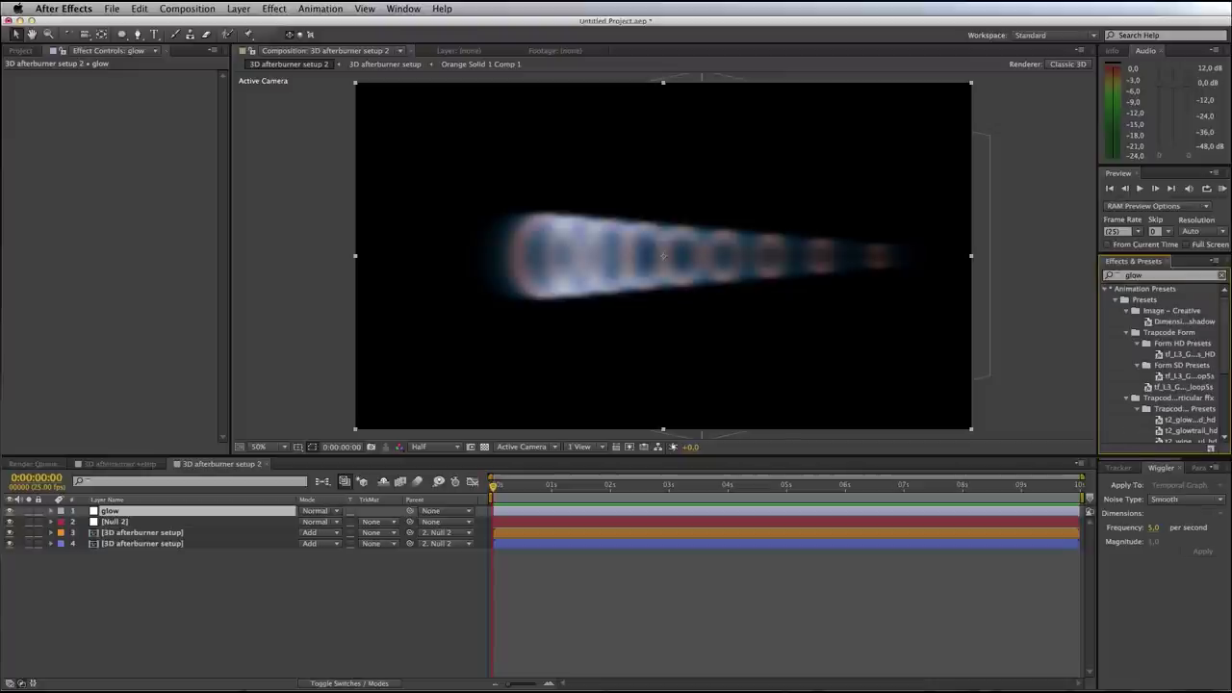
scroll(1167, 348, "down", 4)
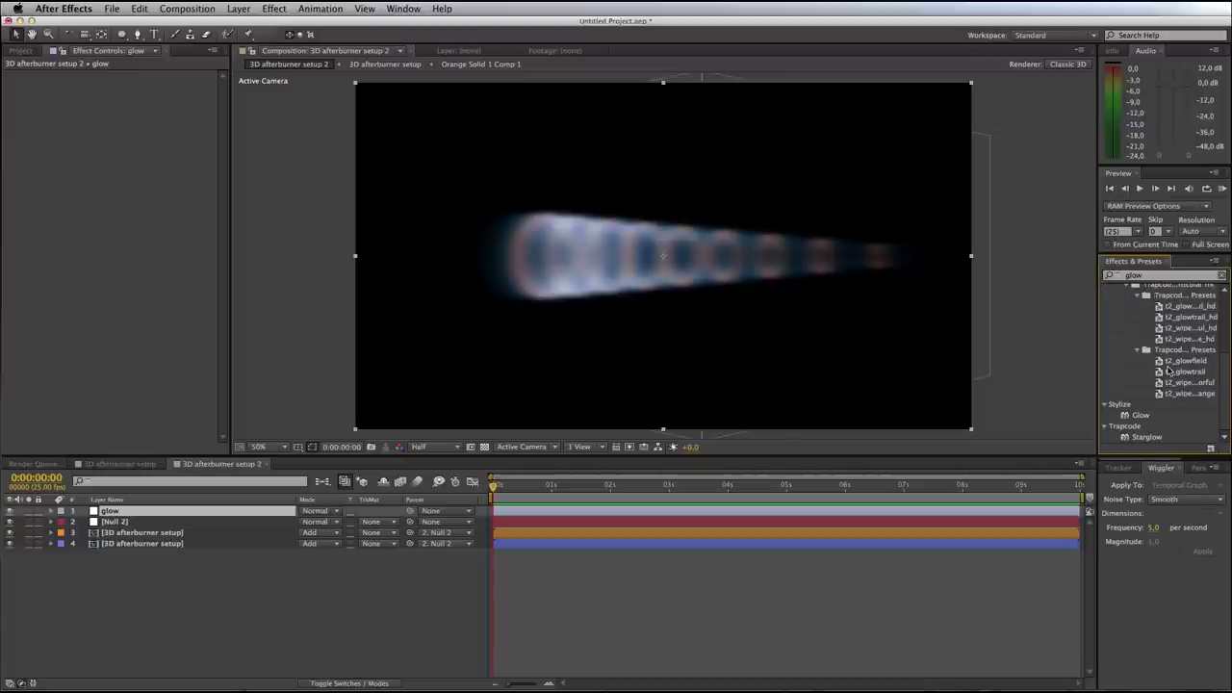
left_click(1146, 417)
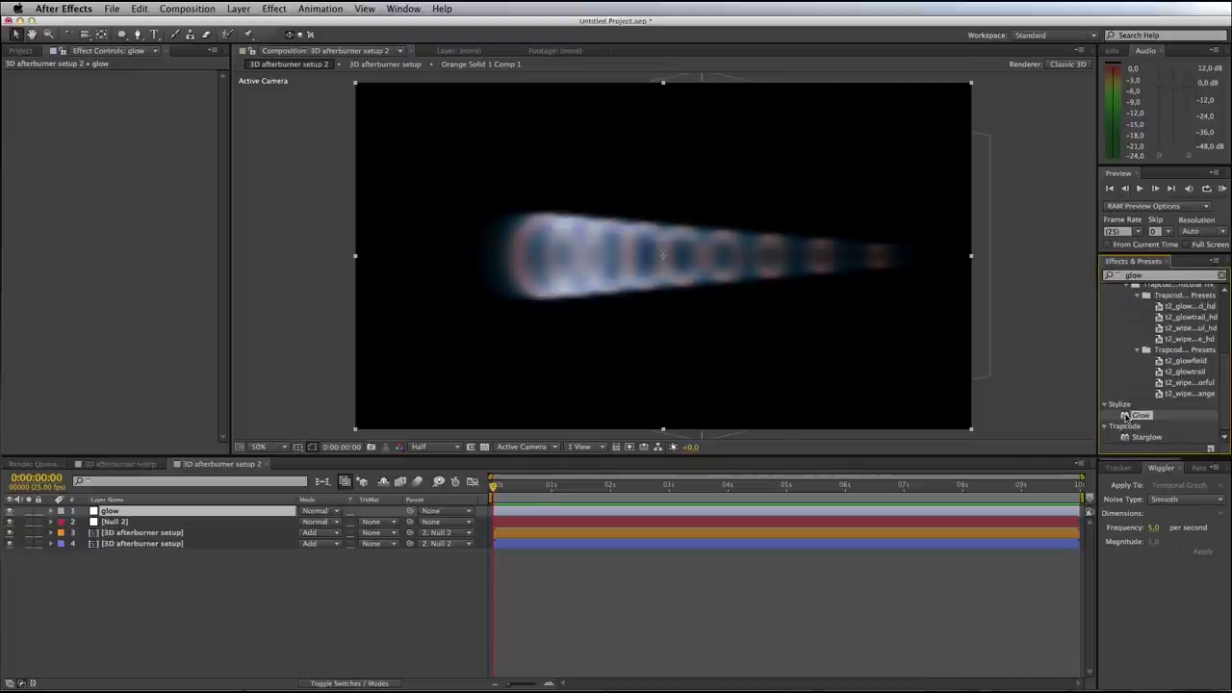
left_click_drag(200, 508, 200, 510)
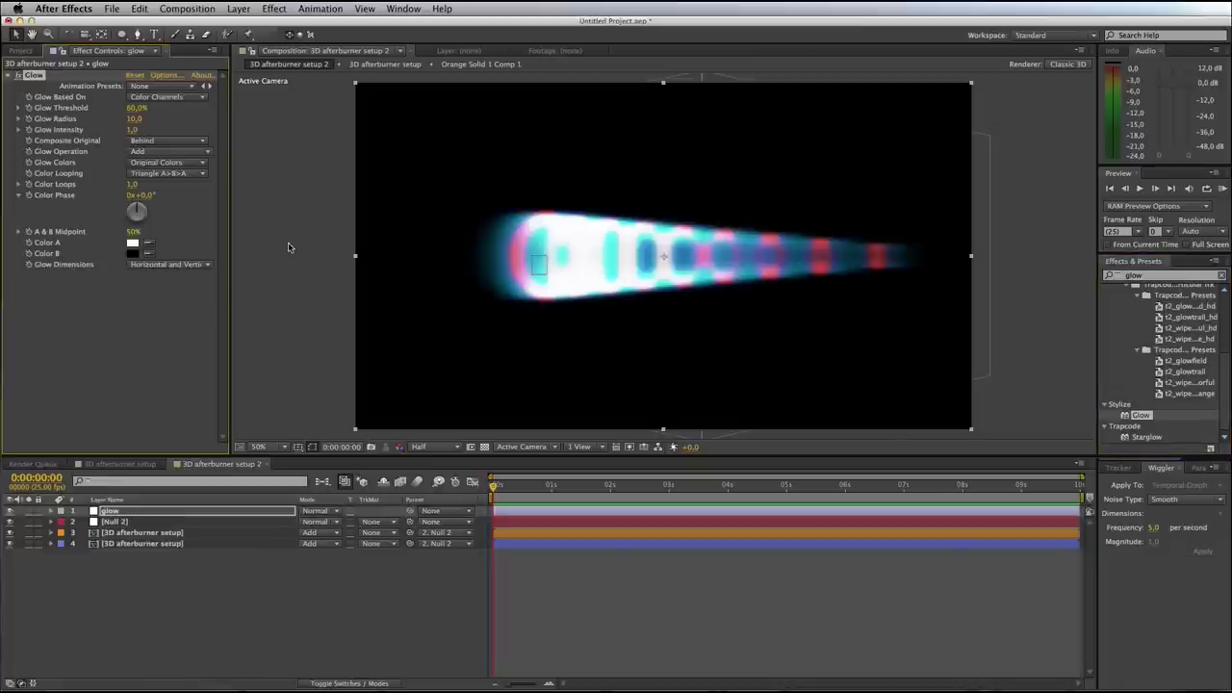
Switch the Glow effect's Glow Colors to A & B Colors and set Color A to a light orange
left_click(157, 164)
left_click(161, 189)
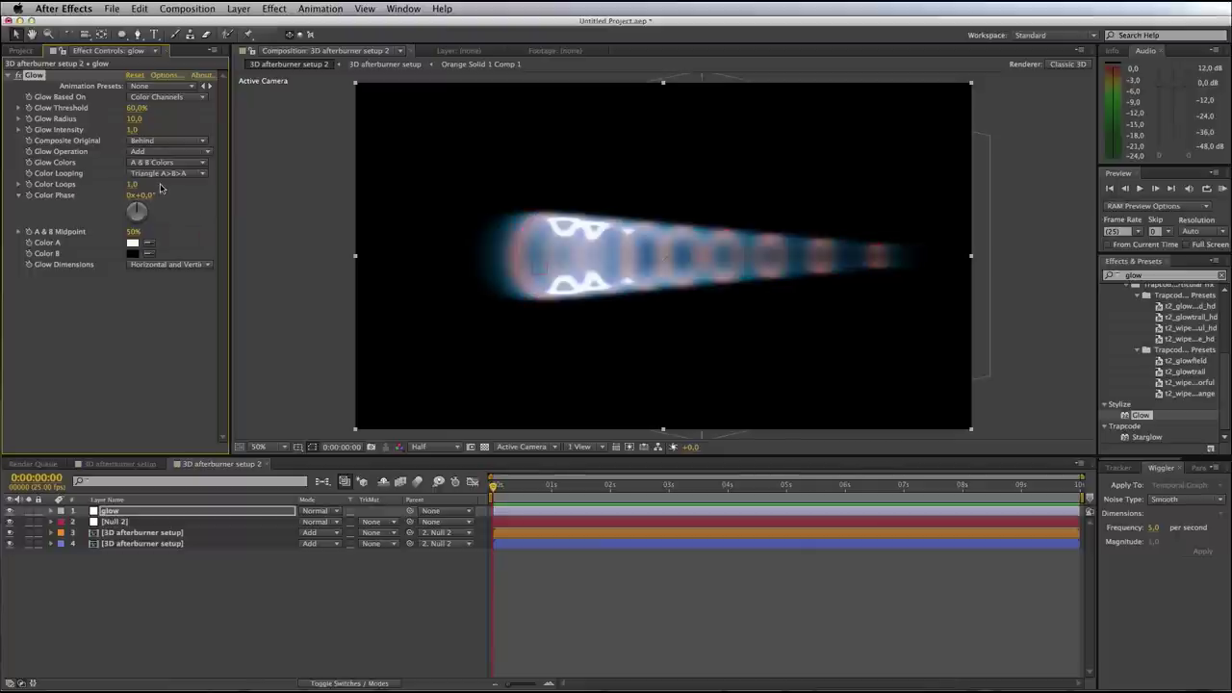
left_click(133, 244)
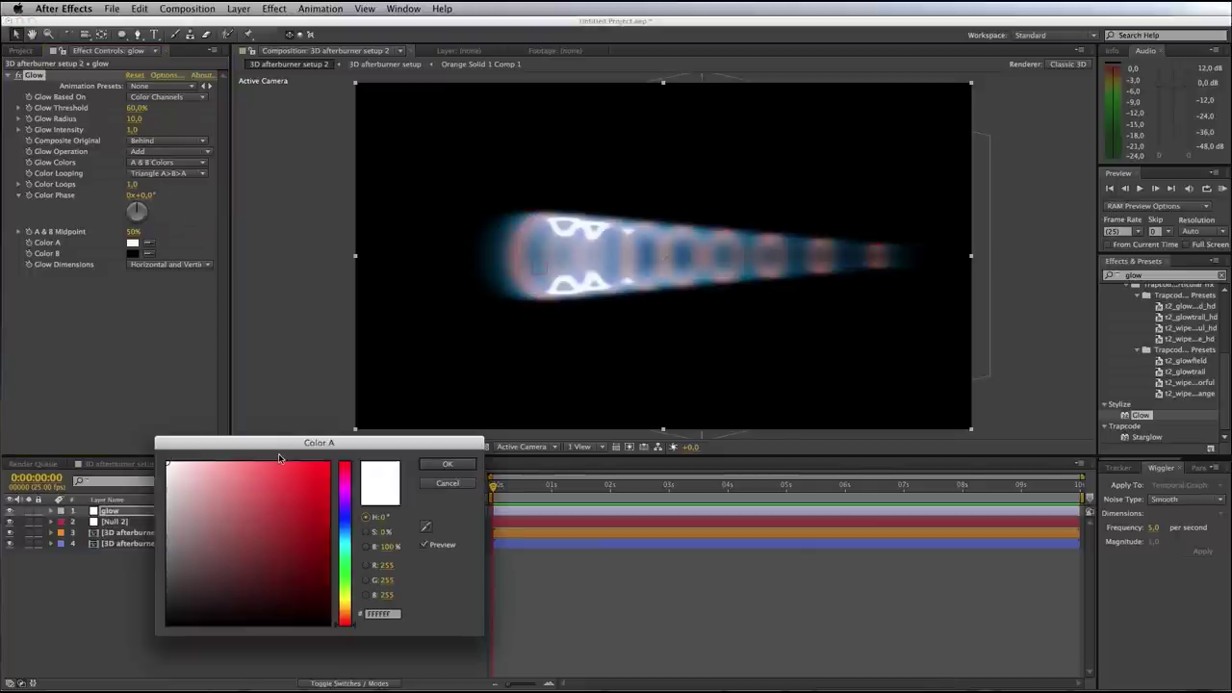
left_click_drag(352, 623, 351, 612)
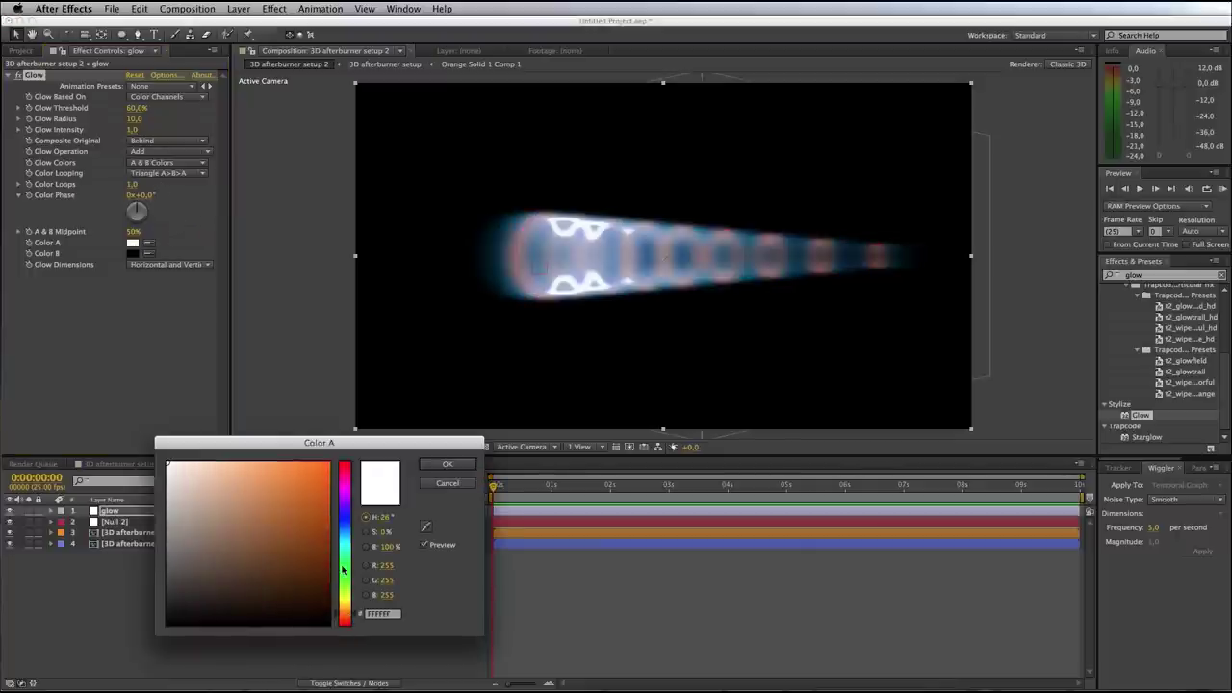
left_click_drag(294, 465, 270, 462)
left_click(447, 464)
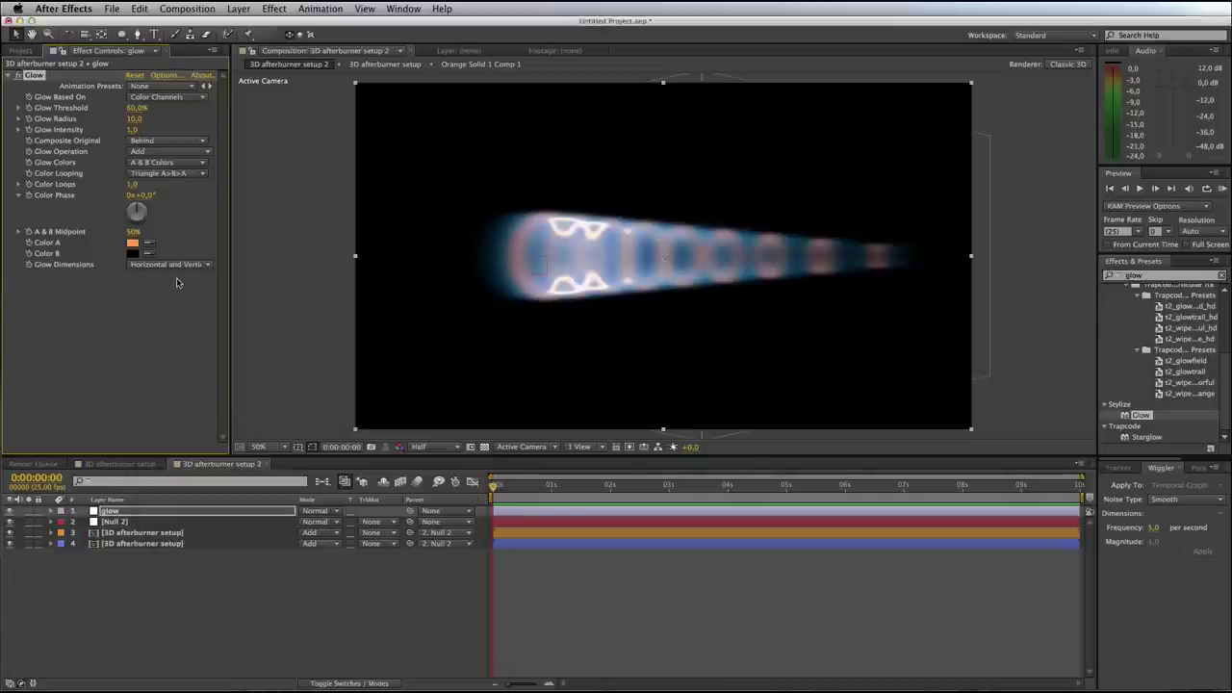
Set the Glow effect's Color B to a light blue with a hue of about 214°
left_click(133, 253)
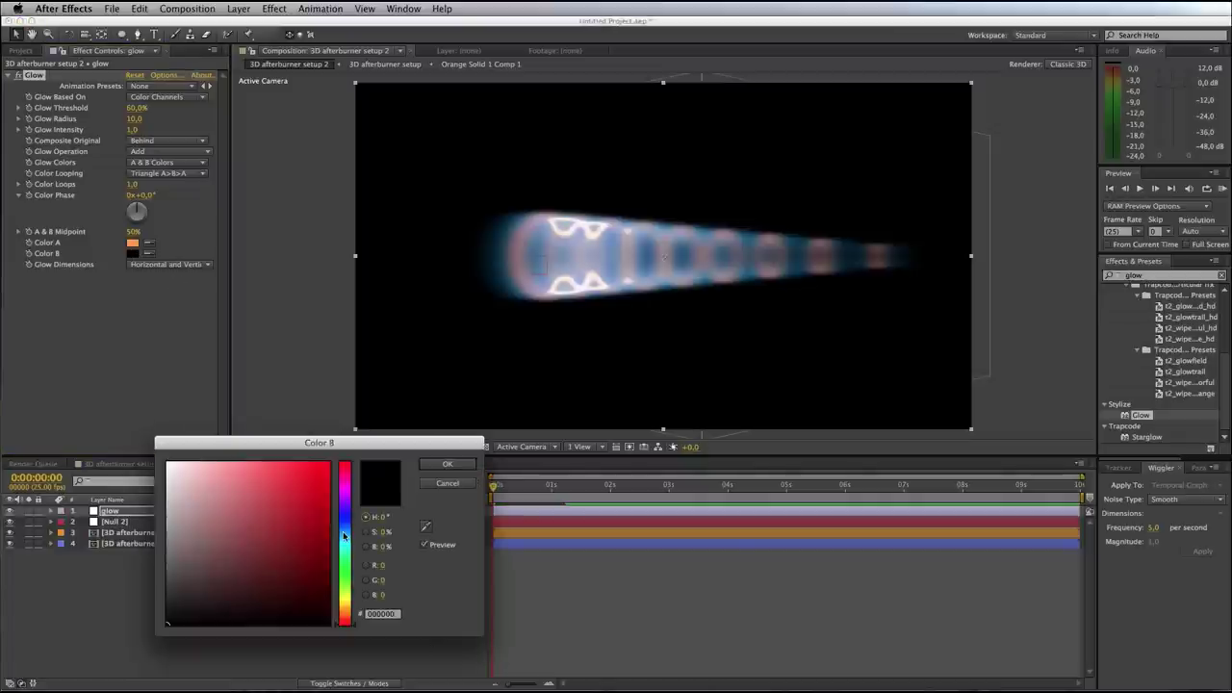
left_click_drag(343, 535, 347, 529)
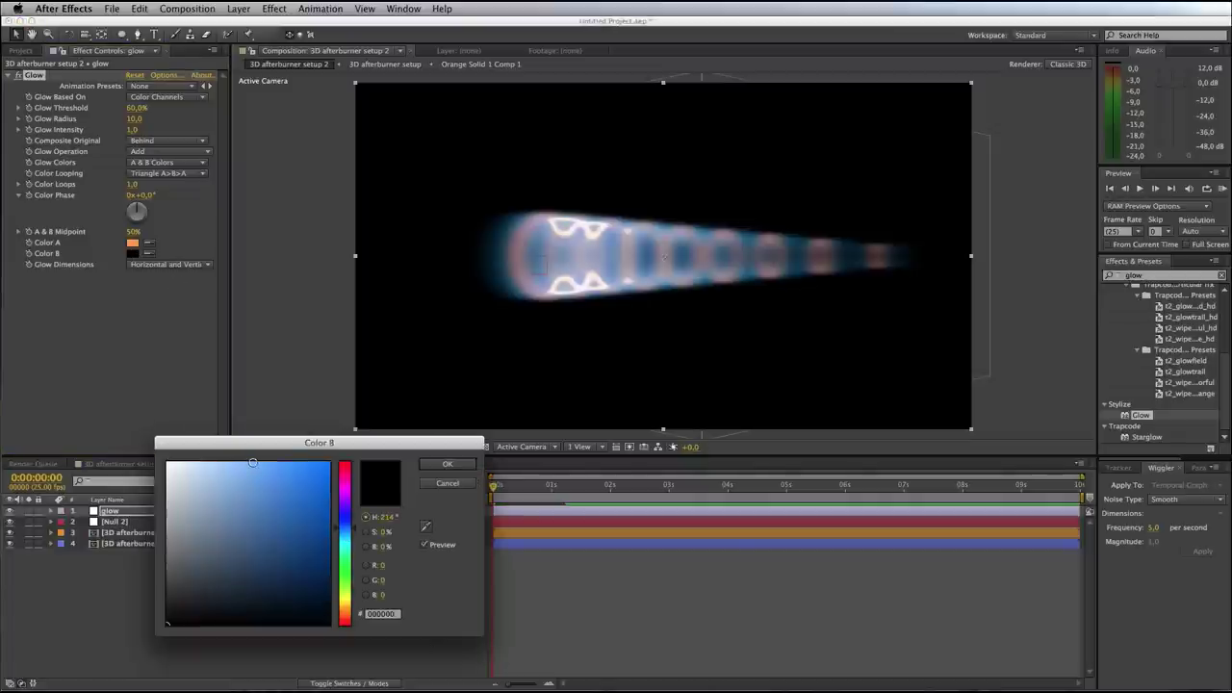
left_click(252, 462)
left_click(465, 470)
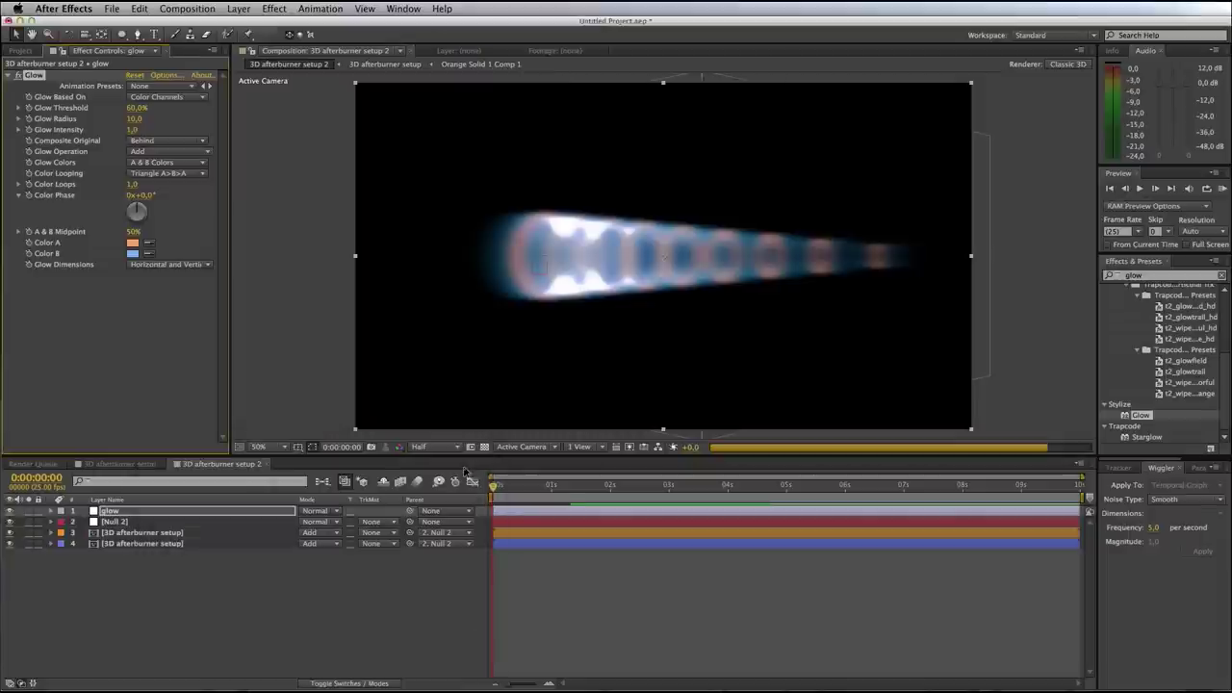
Set the Glow Threshold to 36.1%, Glow Radius to 284 and Glow Intensity to 0.8, leaving no layer selected
left_click_drag(140, 108, 297, 107)
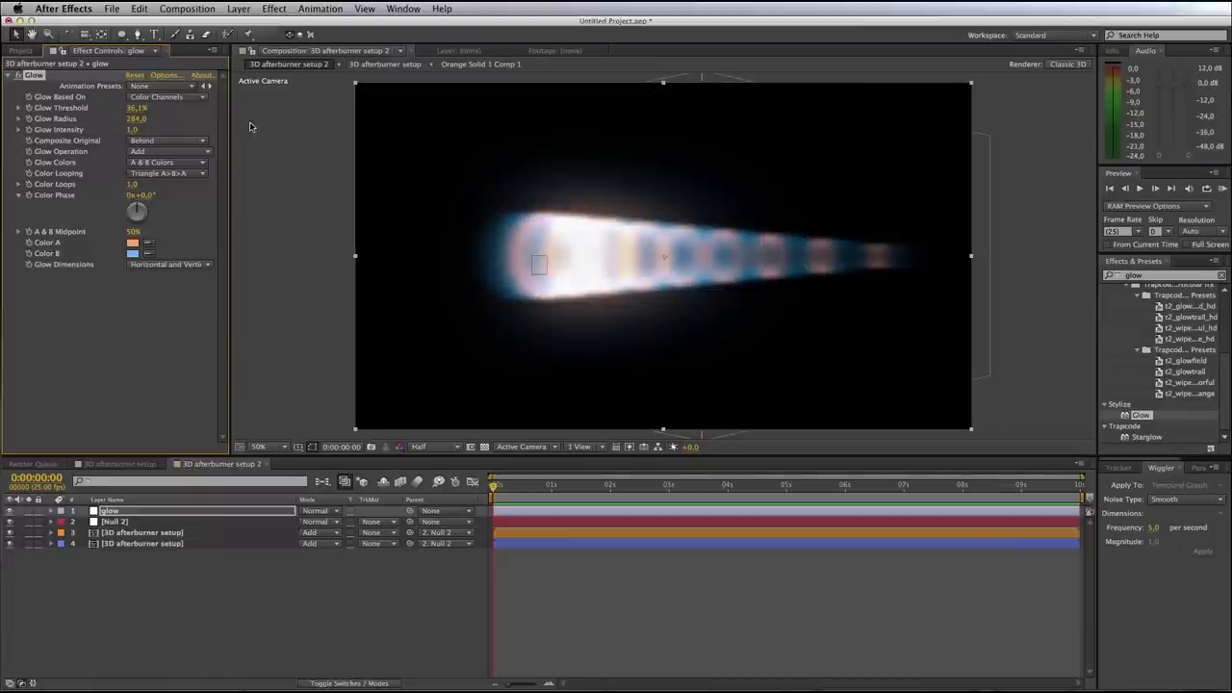
left_click_drag(132, 129, 119, 129)
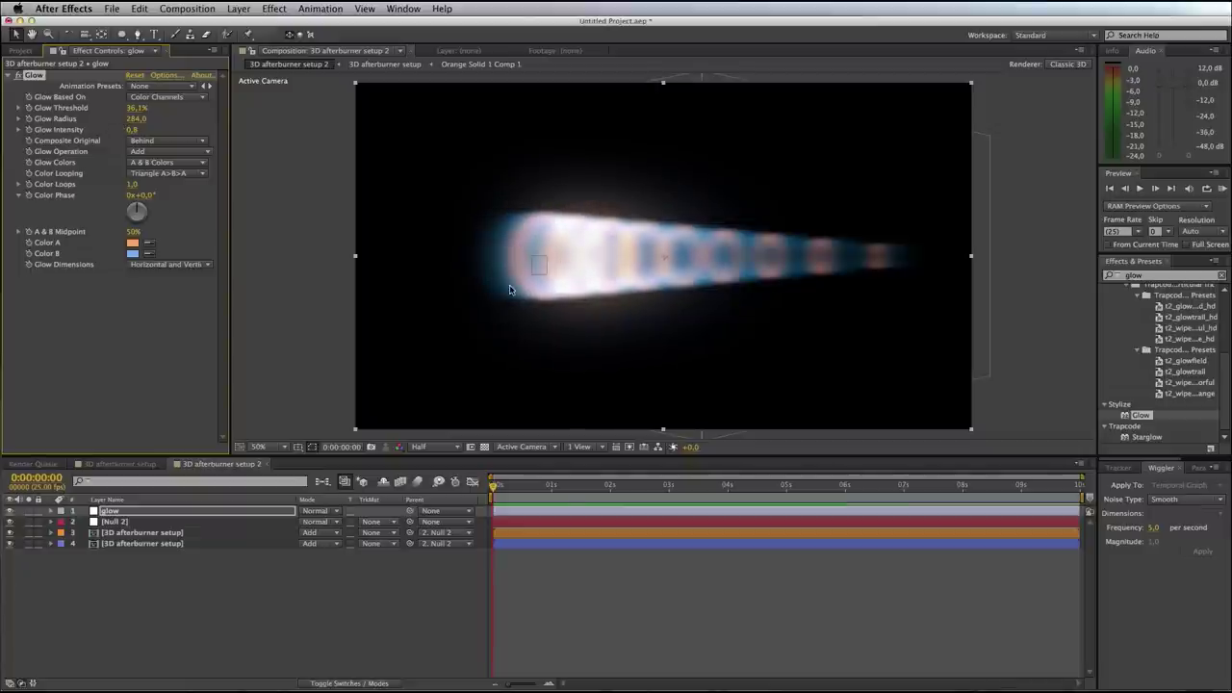
left_click(208, 595)
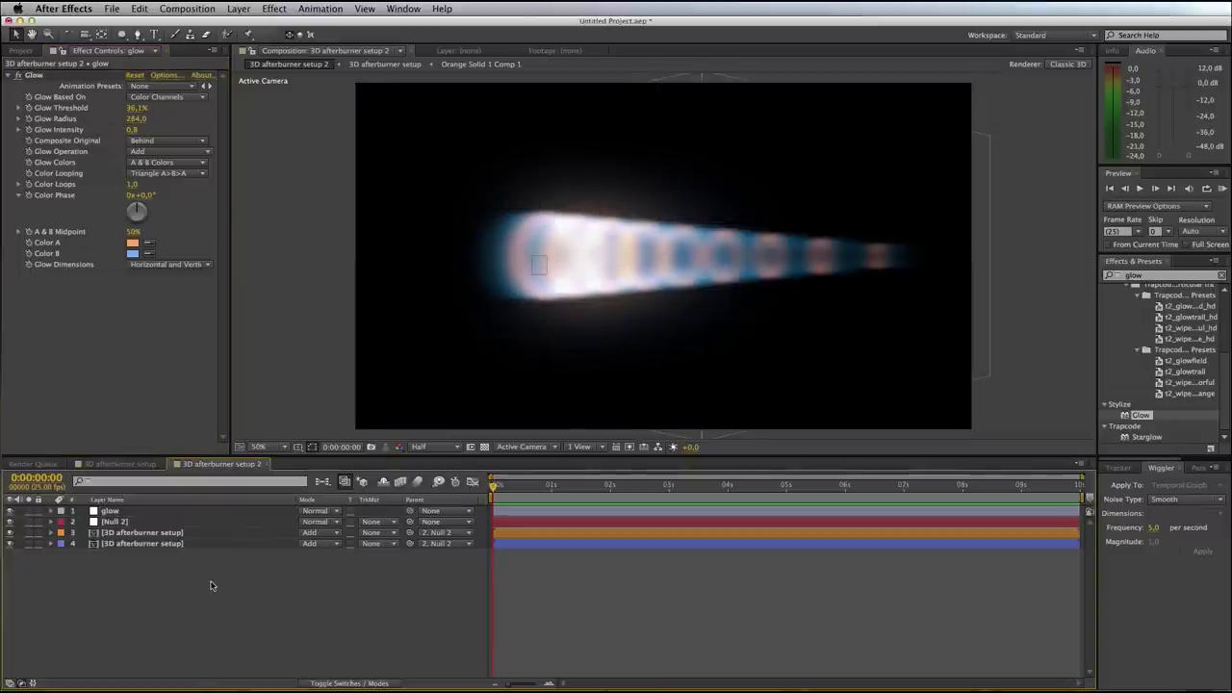
Rotate Null 2 to 38° in Y and about 33° in X to view the flame at an angle
left_click(118, 522)
key("r")
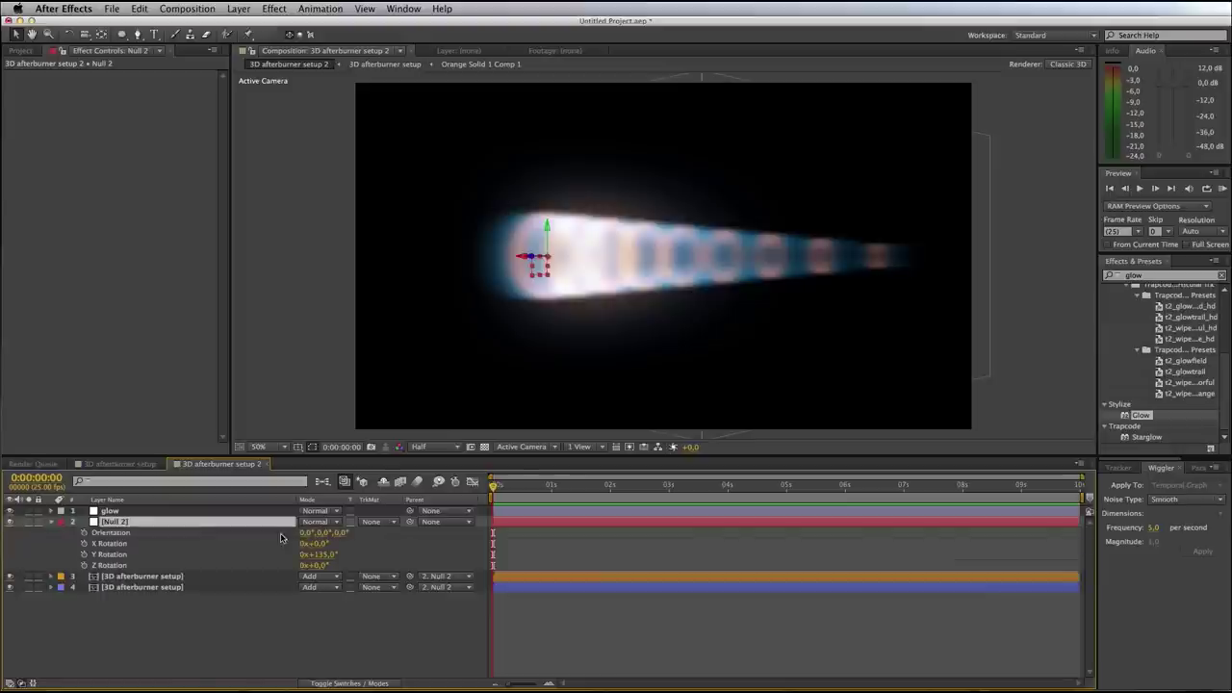
mouse_move(320, 555)
left_mouse_down()
mouse_move(339, 552)
mouse_move(265, 554)
left_mouse_up()
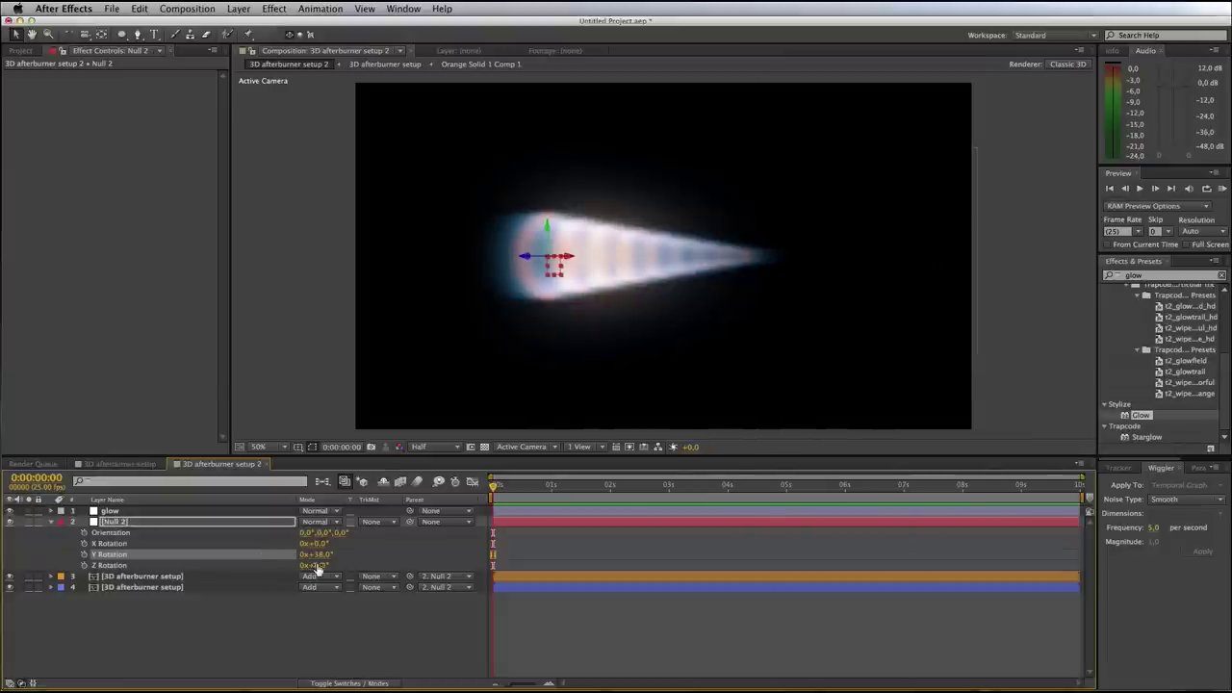
left_click_drag(318, 545, 341, 542)
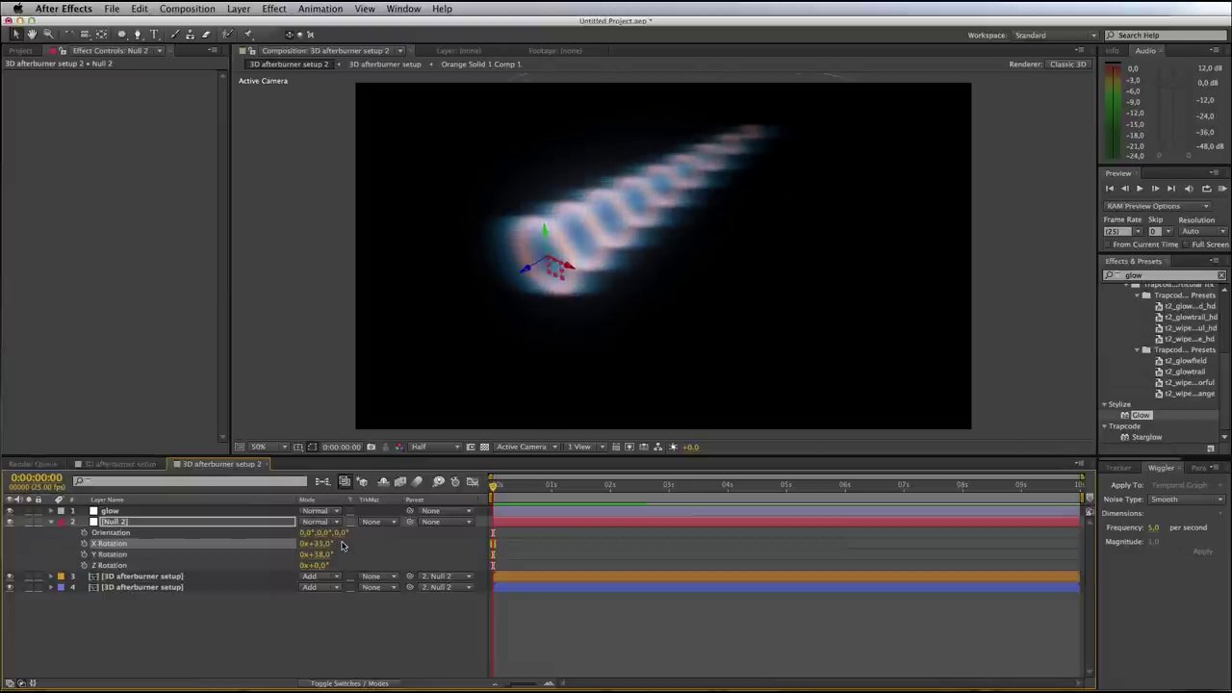
scroll(574, 198, "up", 4)
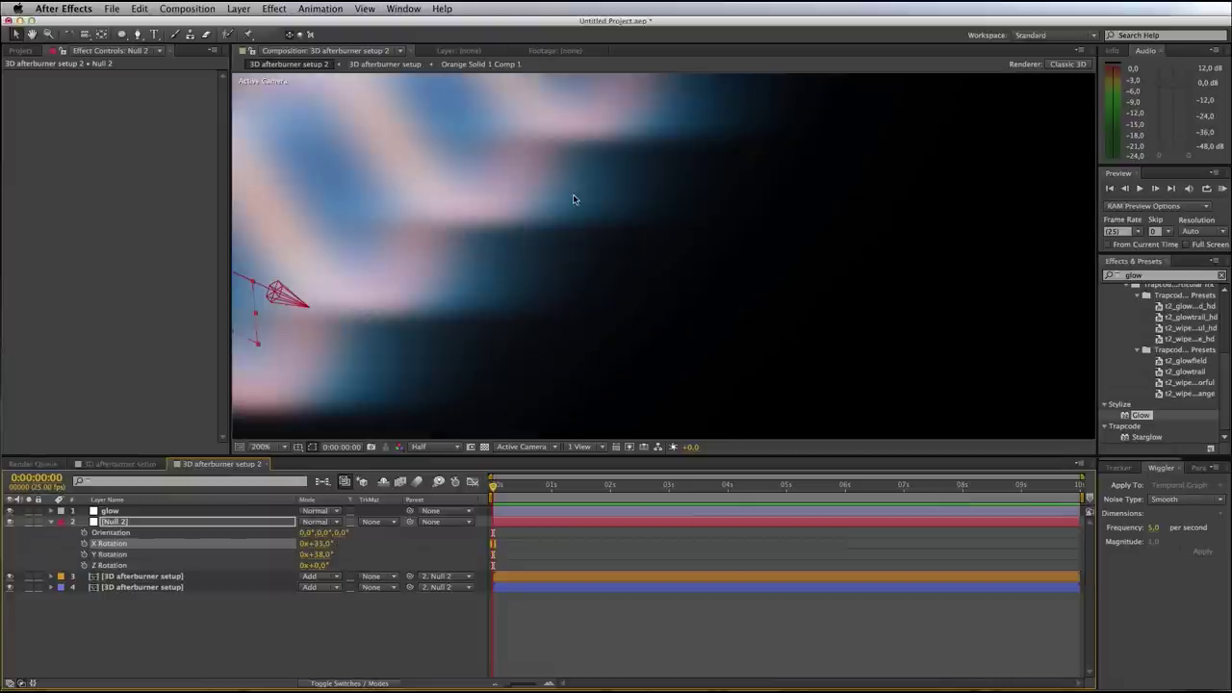
scroll(640, 138, "down", 6)
scroll(640, 137, "up", 1)
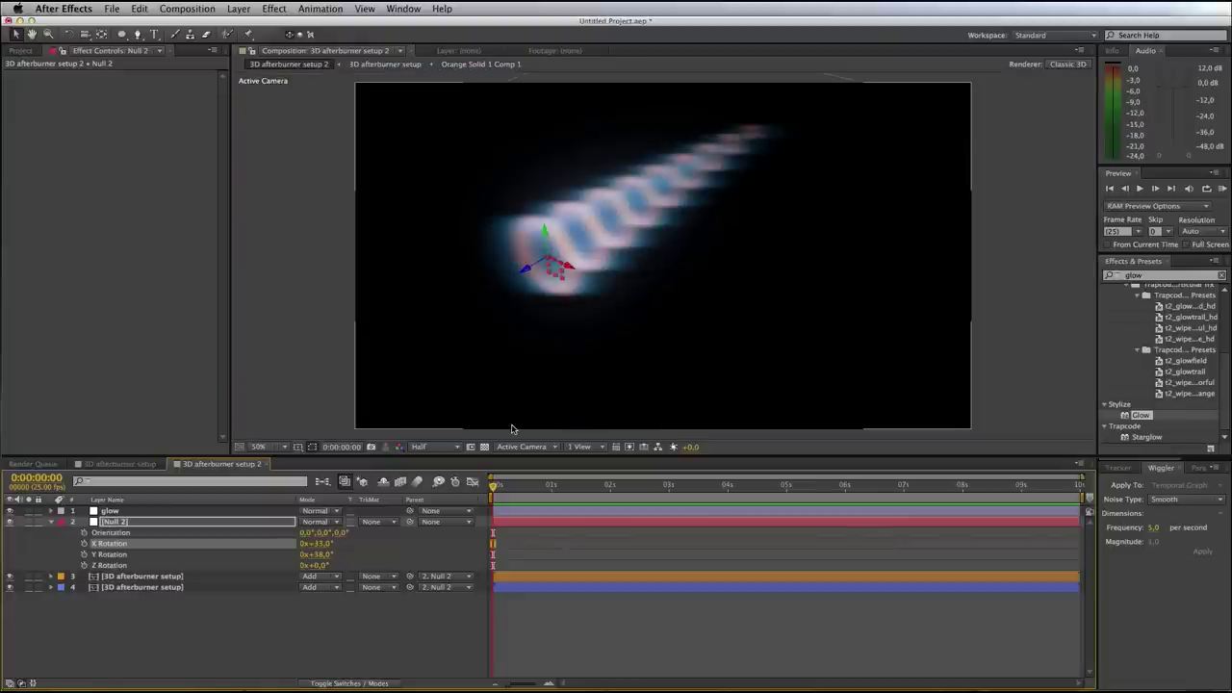
Solo the upper afterburner layer and set its Directional Blur direction to 67° to follow the tilted flame
left_click(145, 576)
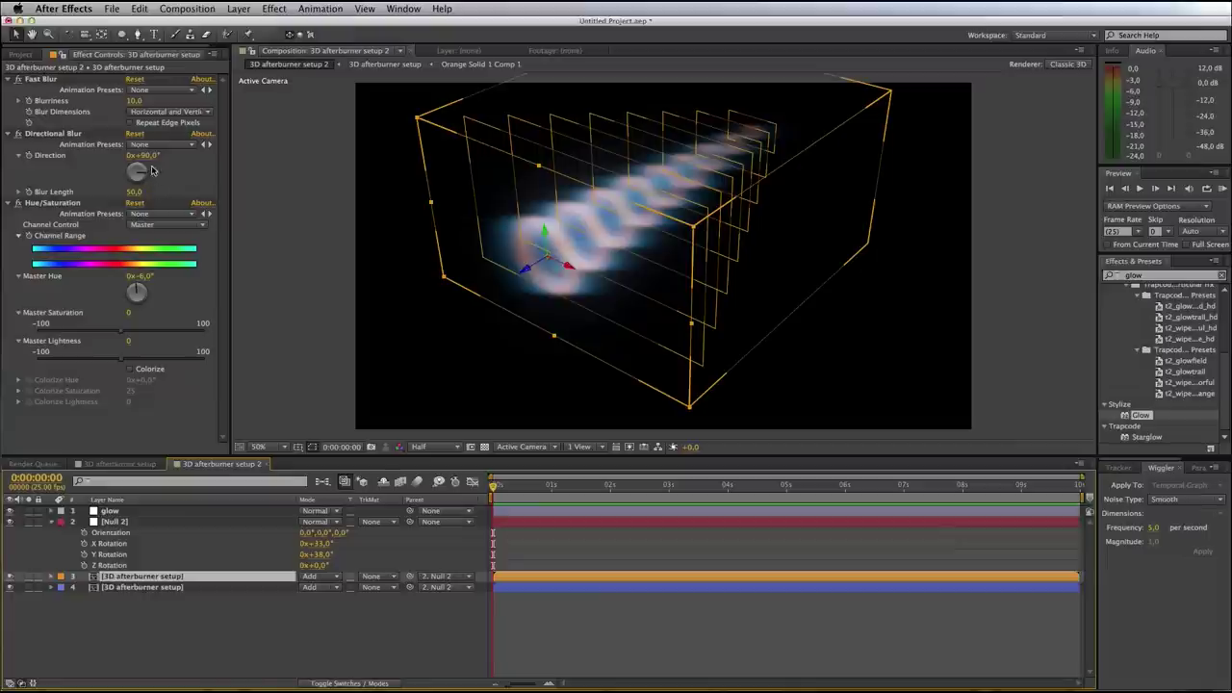
left_click(28, 576)
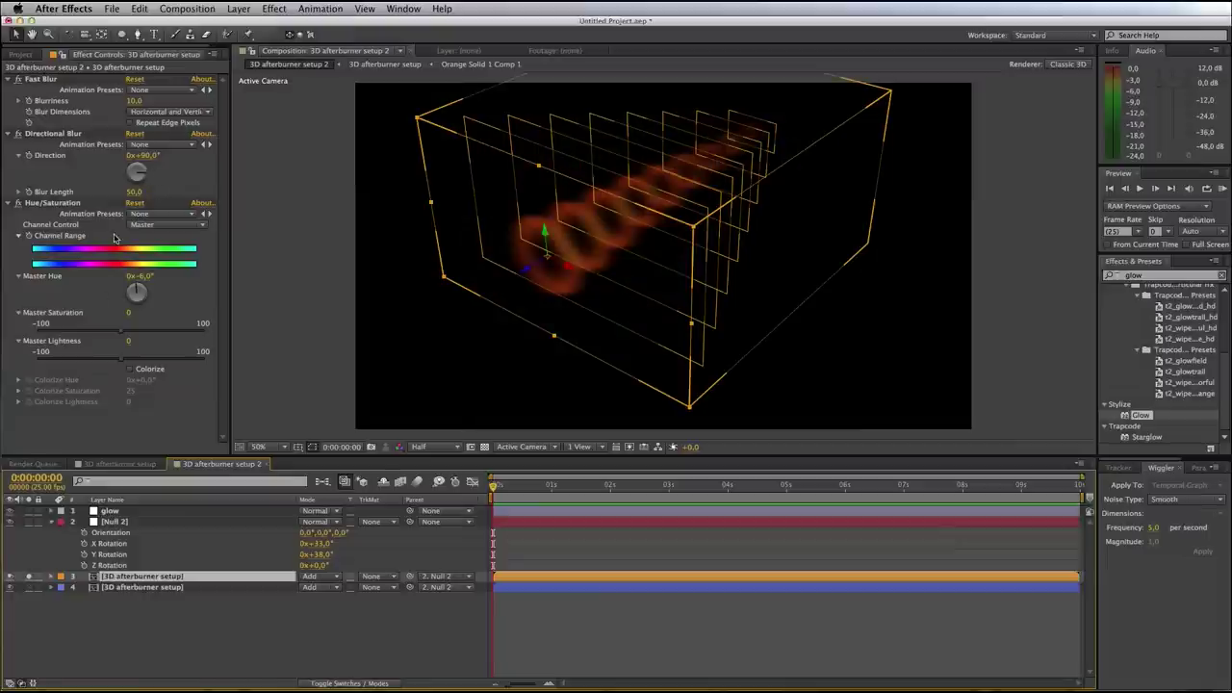
left_click_drag(146, 177, 147, 170)
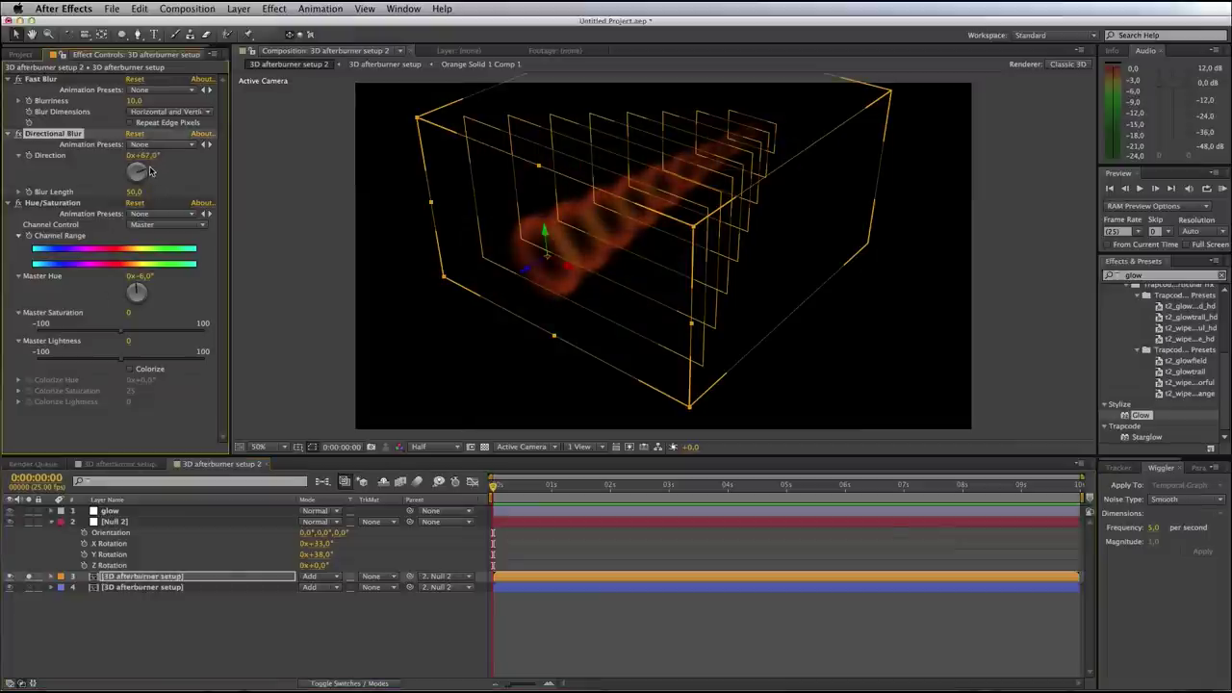
Solo the lower afterburner layer, set its Directional Blur direction to 59°, and show all layers together again
left_click(177, 589)
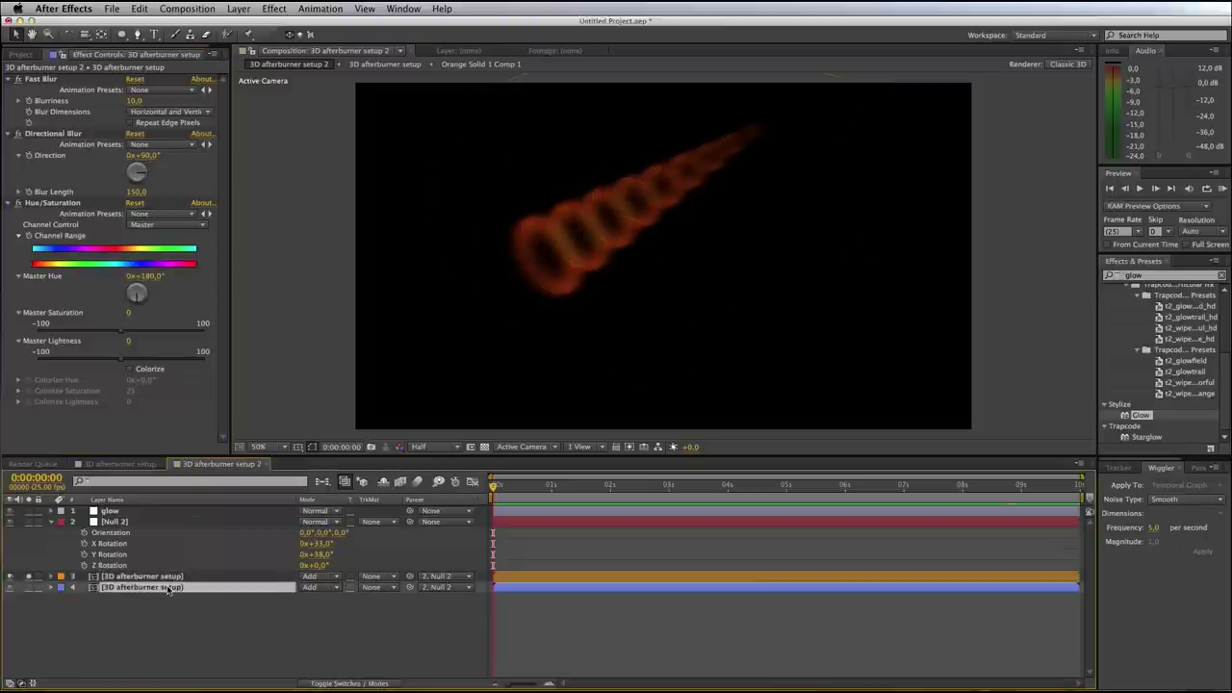
left_click(29, 587)
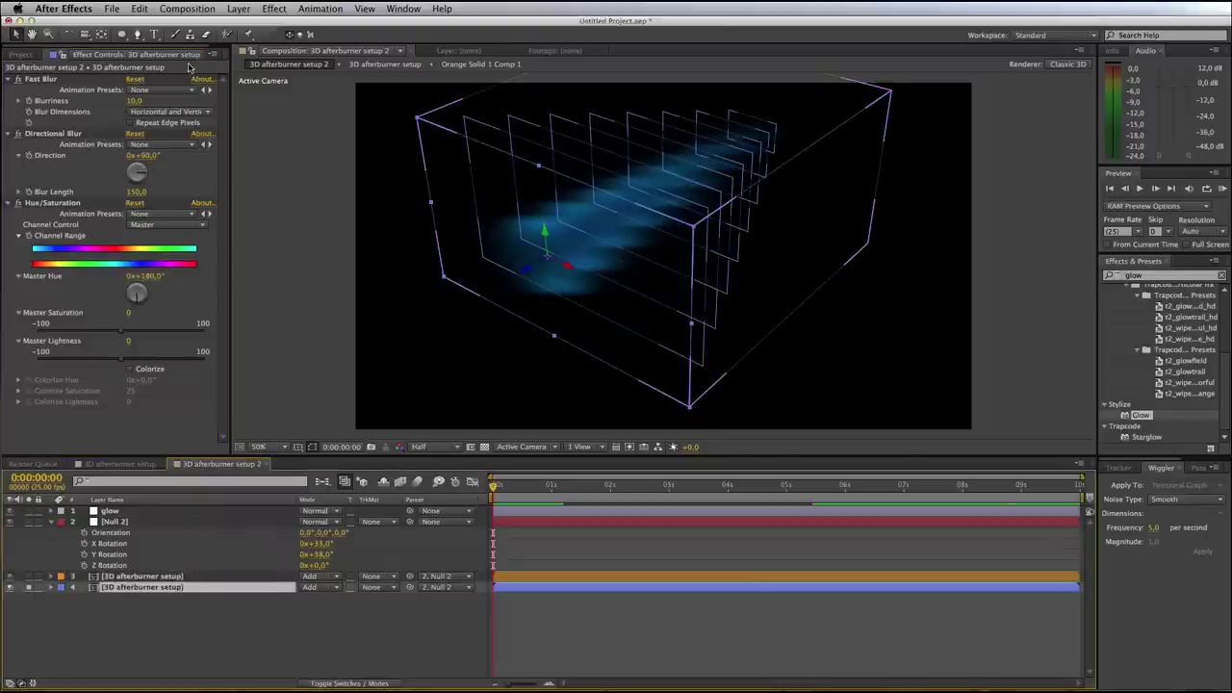
left_click_drag(154, 179, 144, 171)
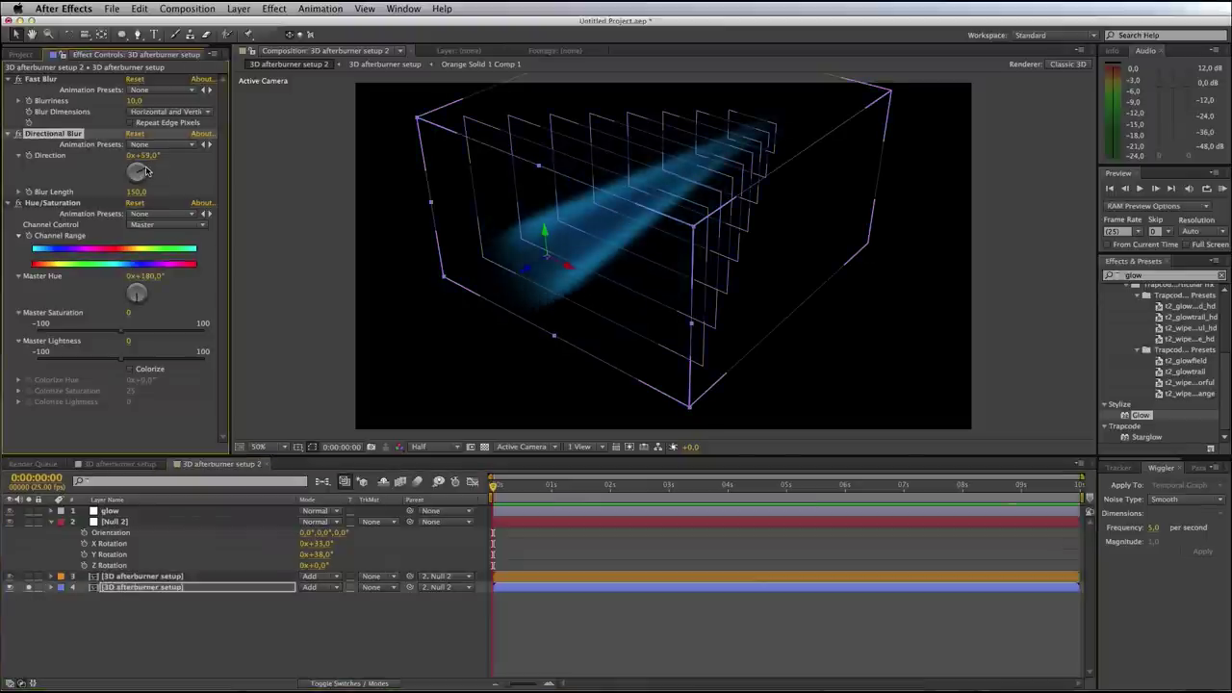
left_click(30, 589)
left_click(29, 589)
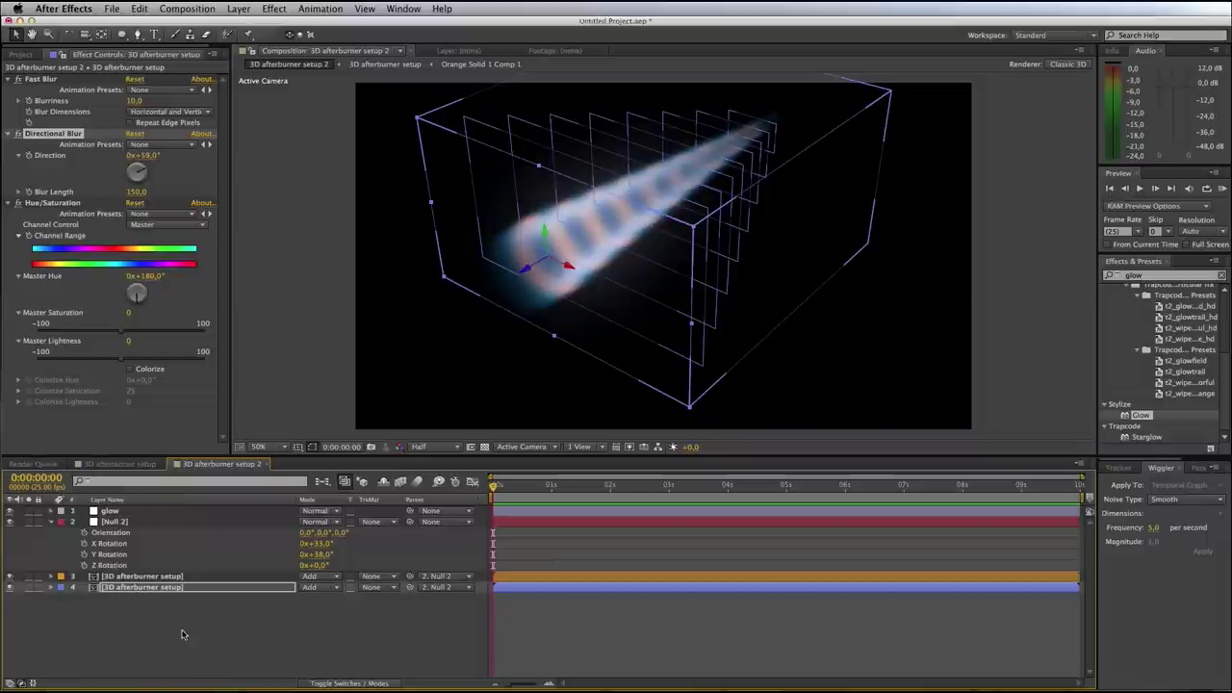
left_click(198, 644)
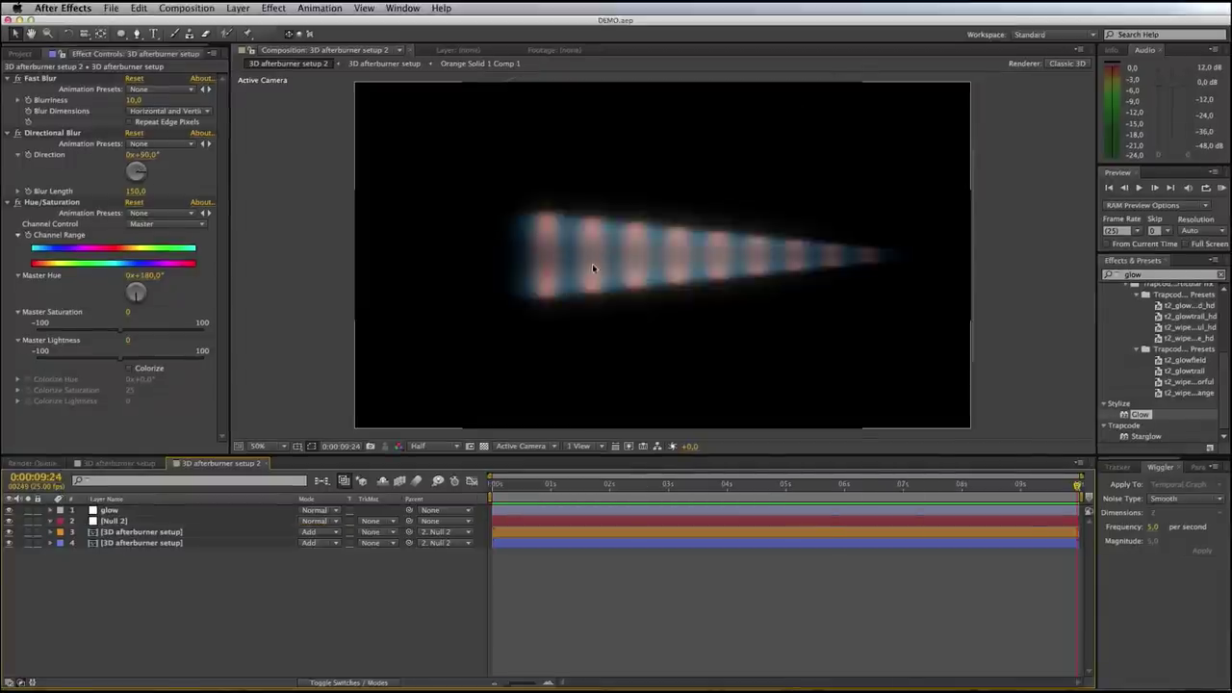
Keyframe the lower afterburner layer's Scale at 100% at the first and last frames and select both keyframes
key("Home")
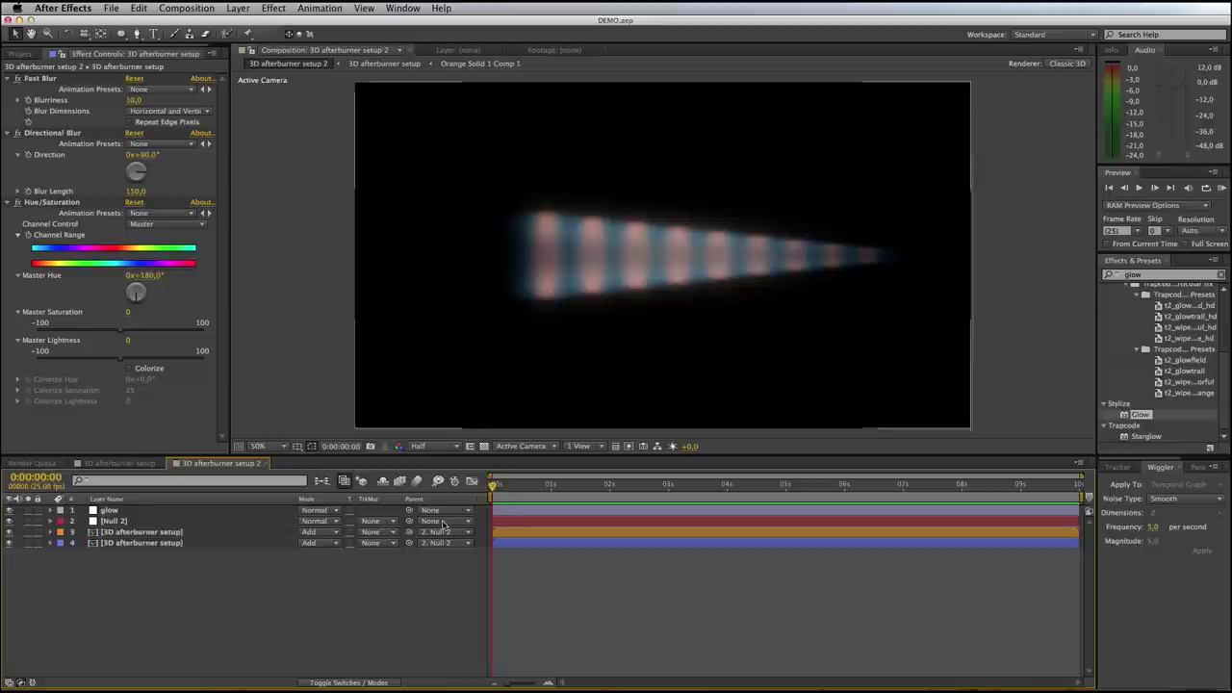
left_click(133, 544)
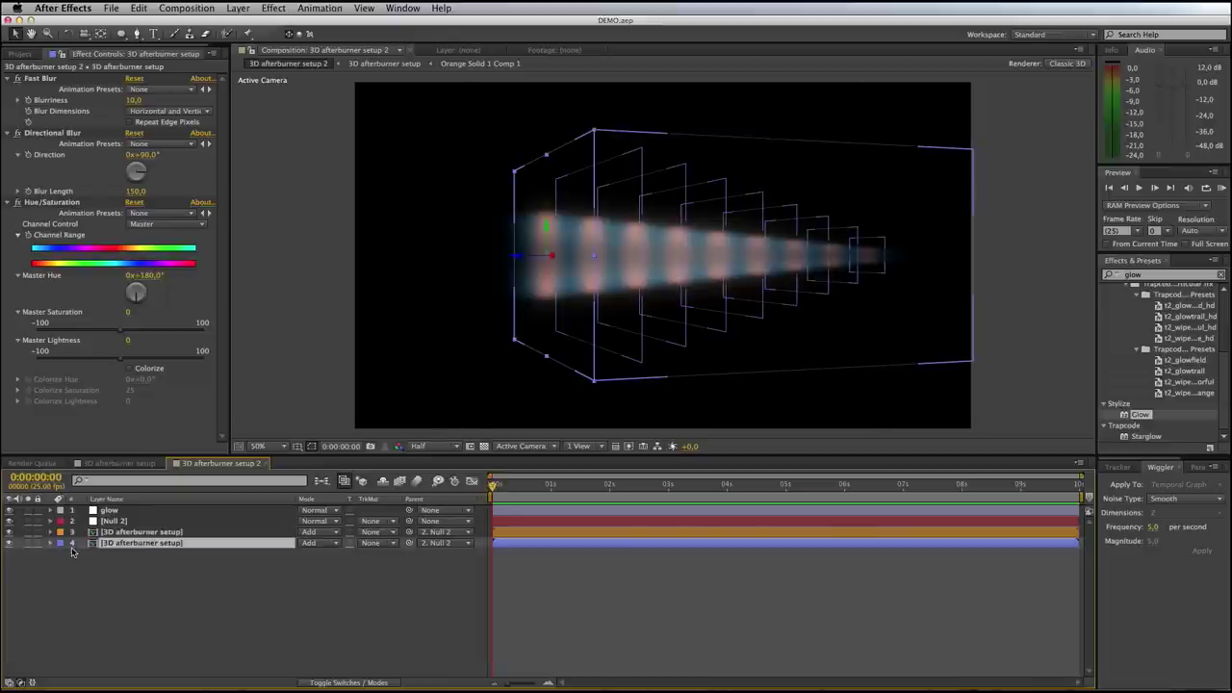
left_click(51, 543)
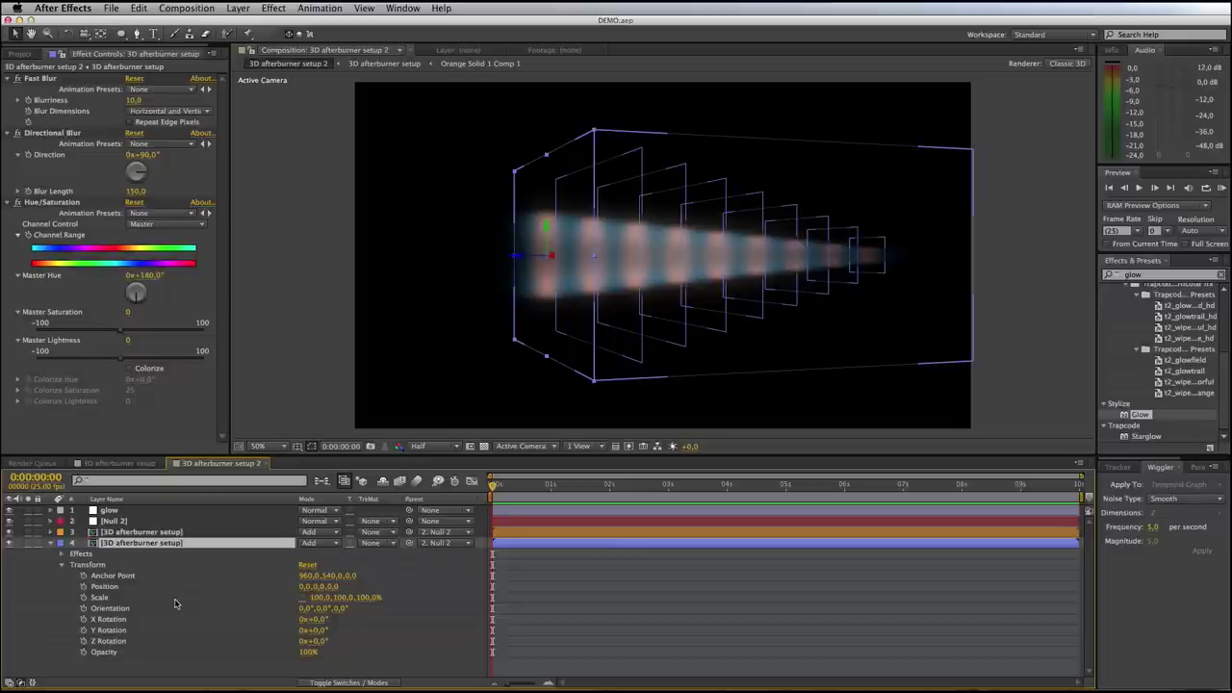
left_click(83, 598)
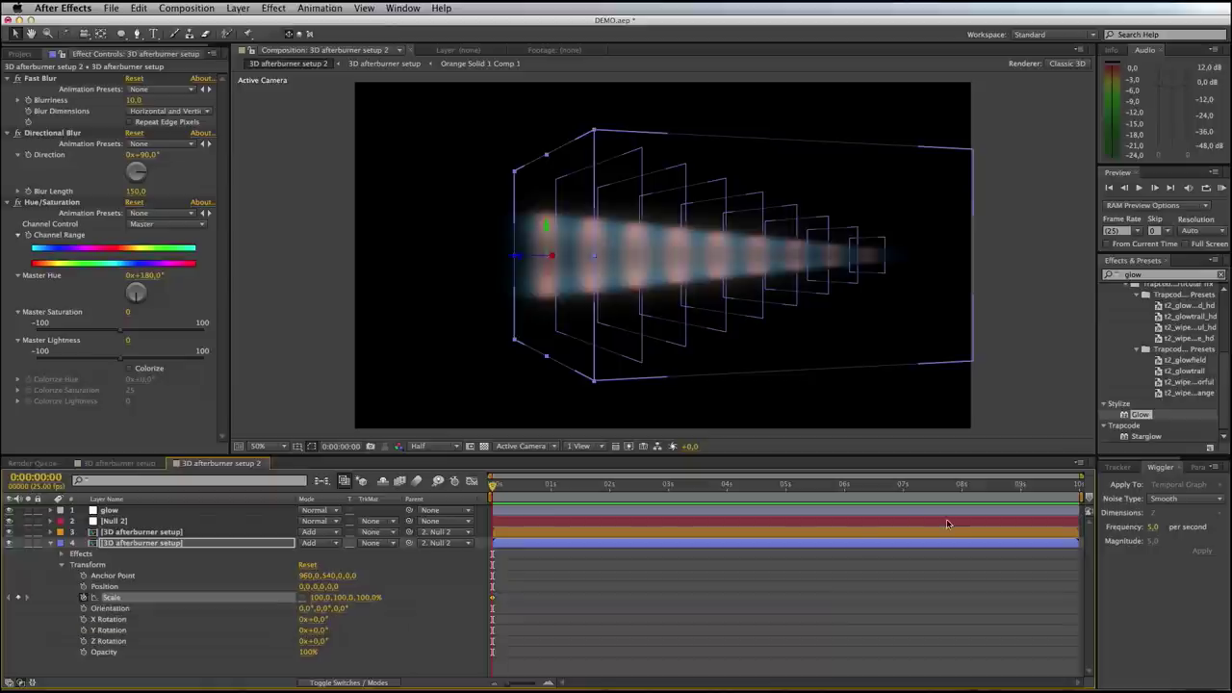
left_click(1066, 488)
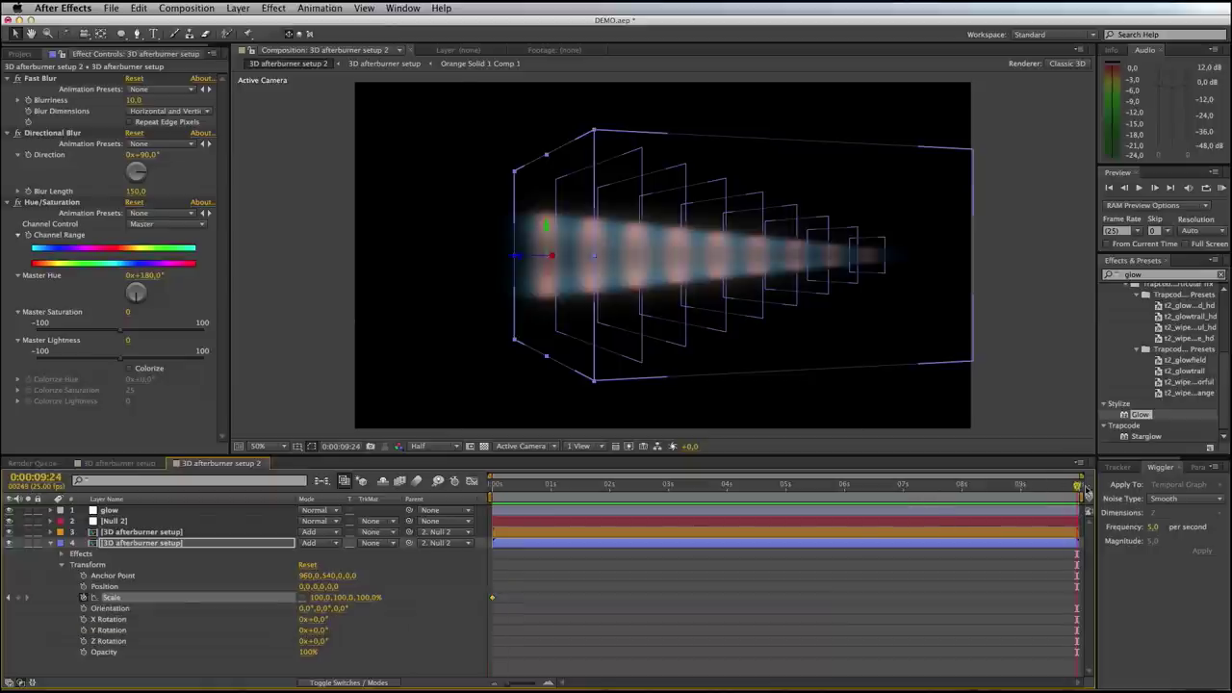
left_click(492, 598)
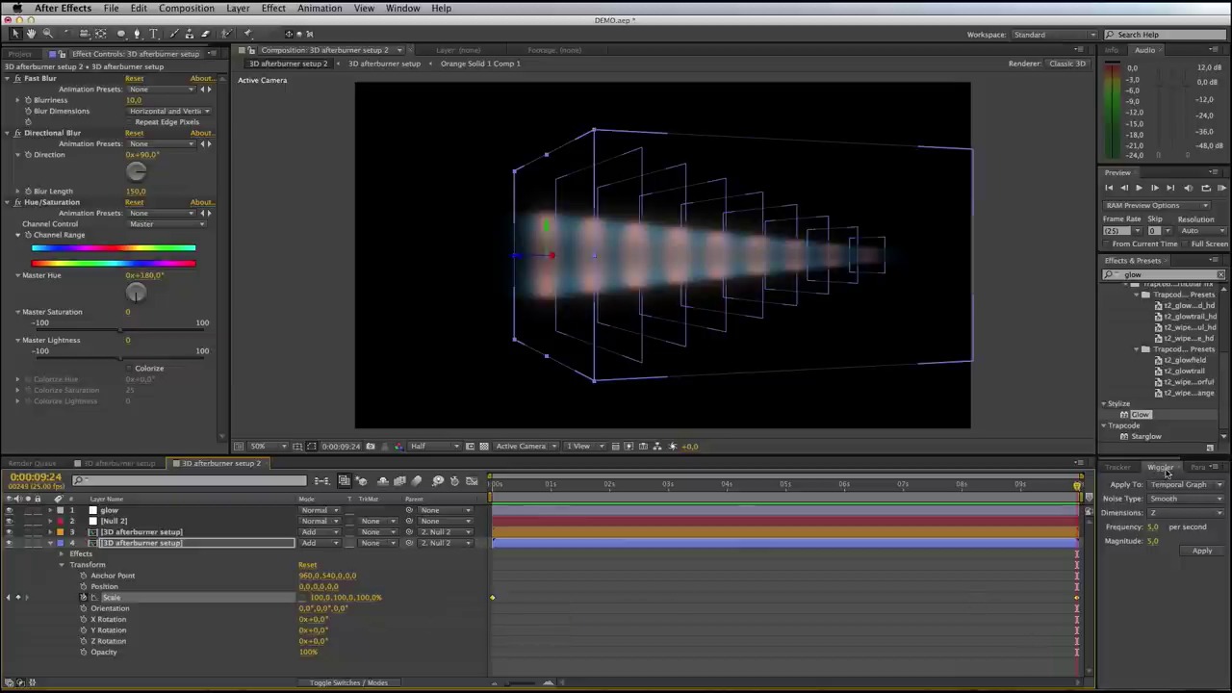
Apply the Wiggler to the selected Scale keyframes with Smooth noise, Z dimension, frequency 5 per second and magnitude 5
left_click(313, 8)
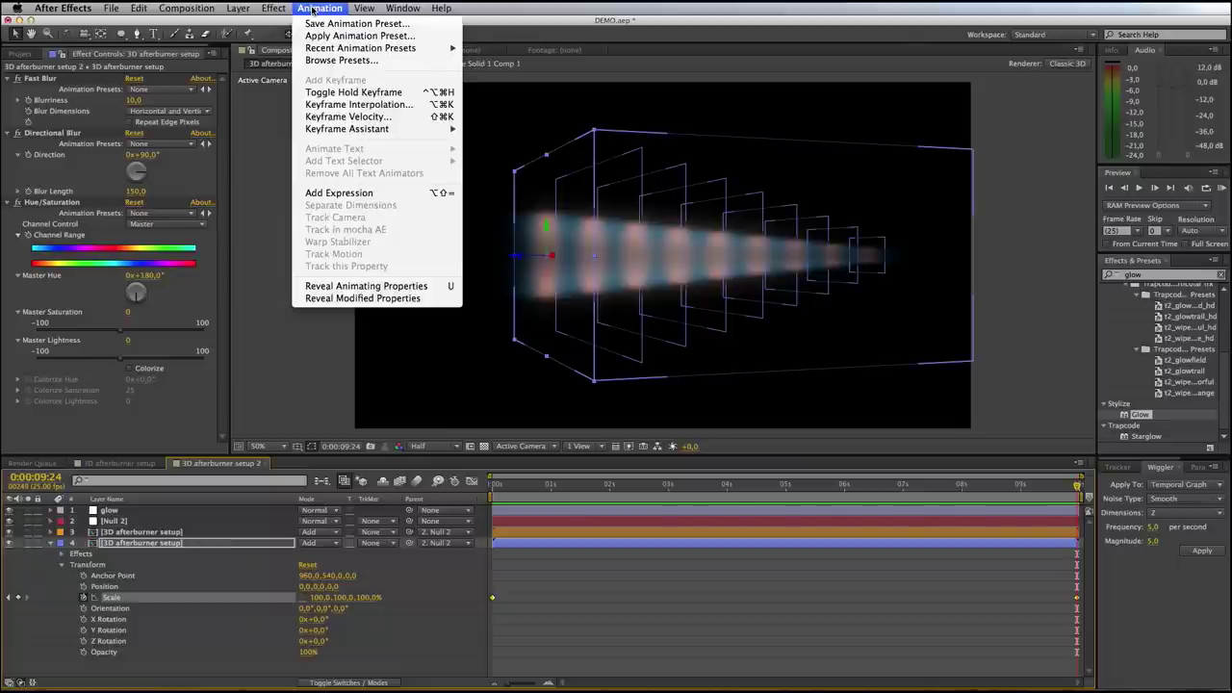
mouse_move(402, 9)
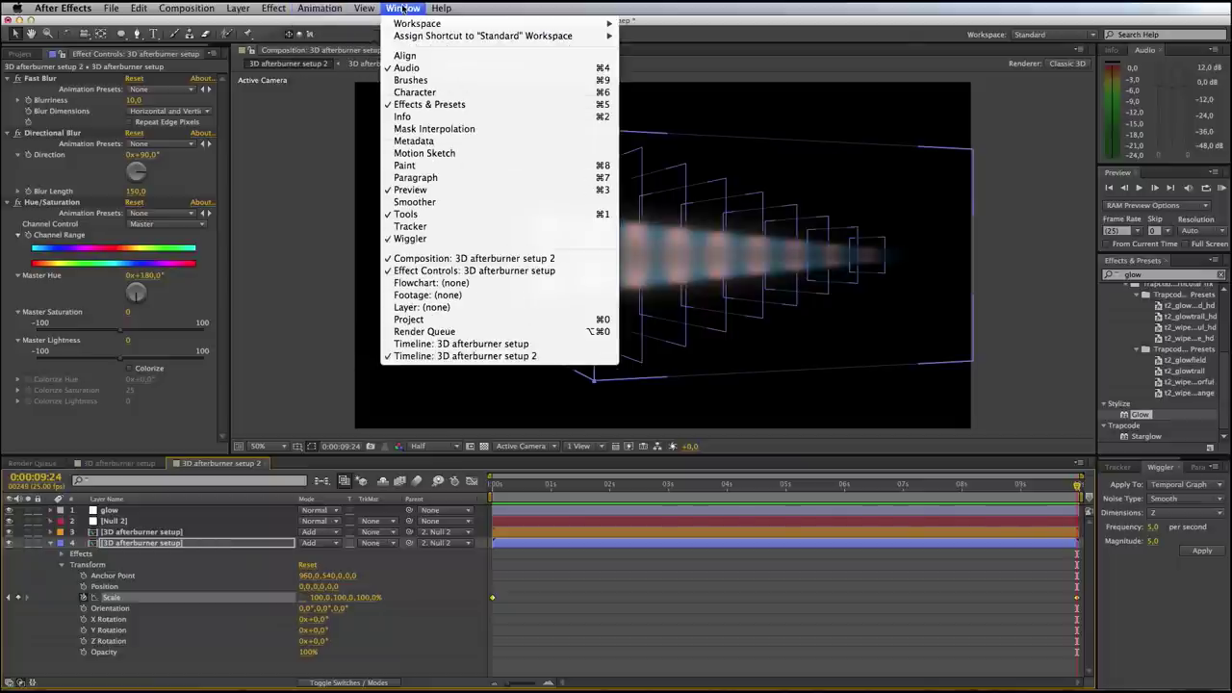
left_click(410, 238)
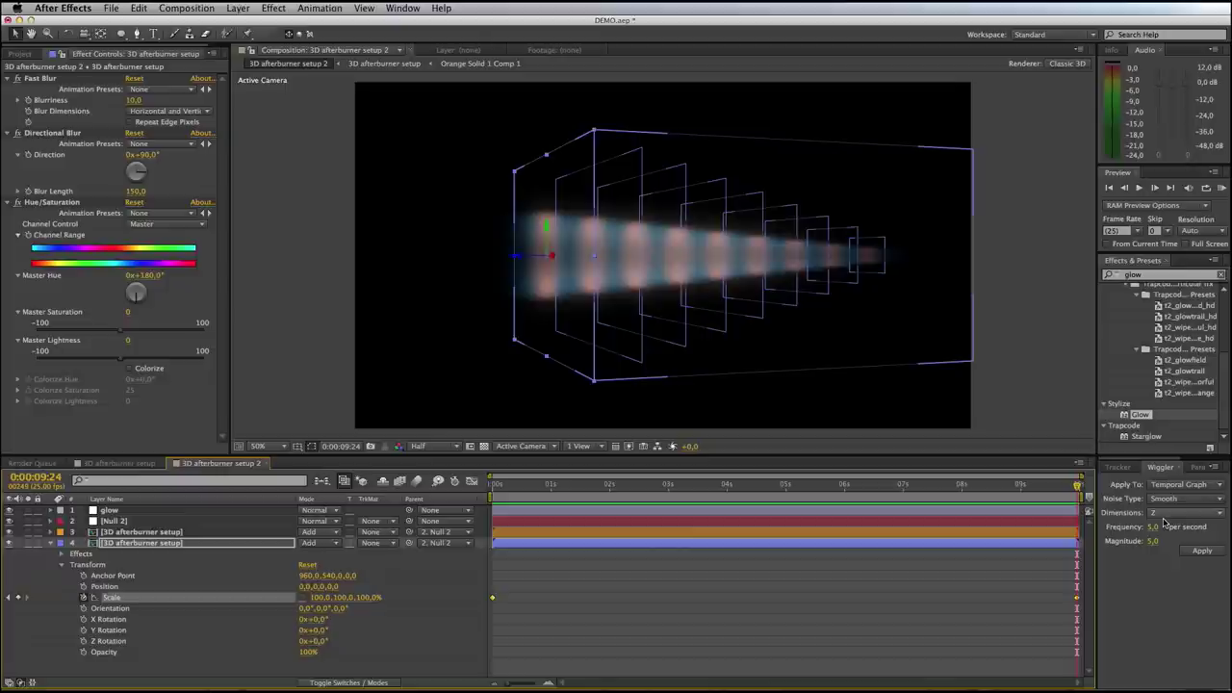
left_click(1198, 499)
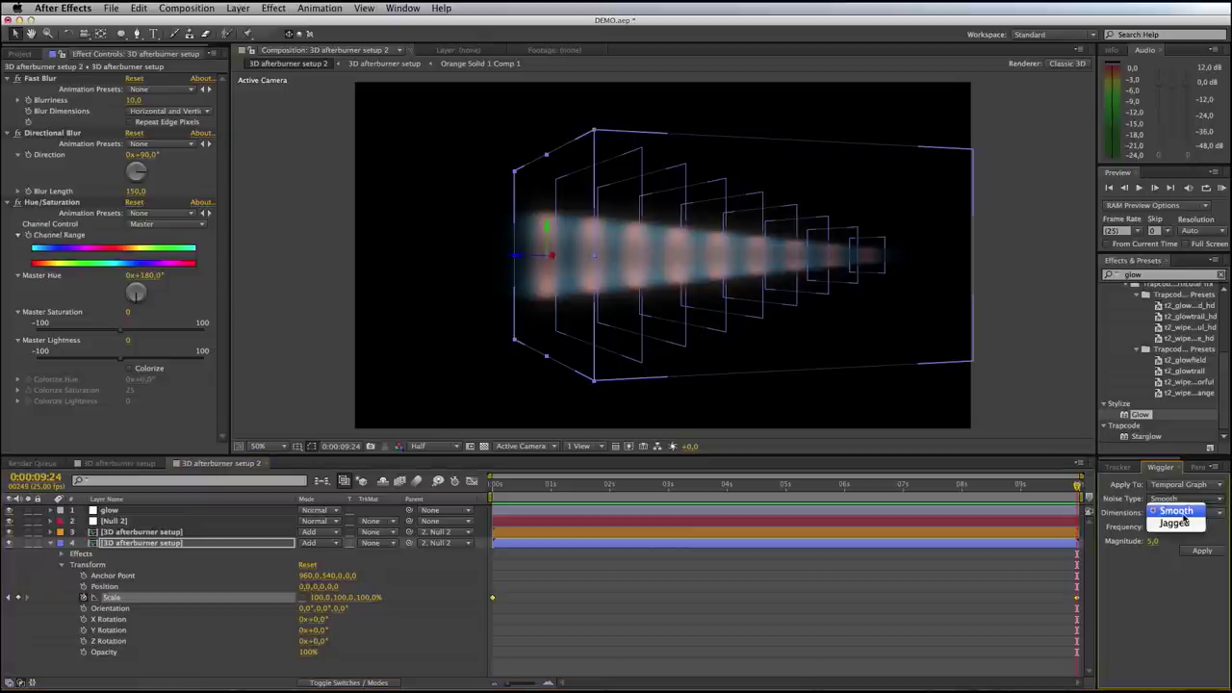
left_click(1183, 515)
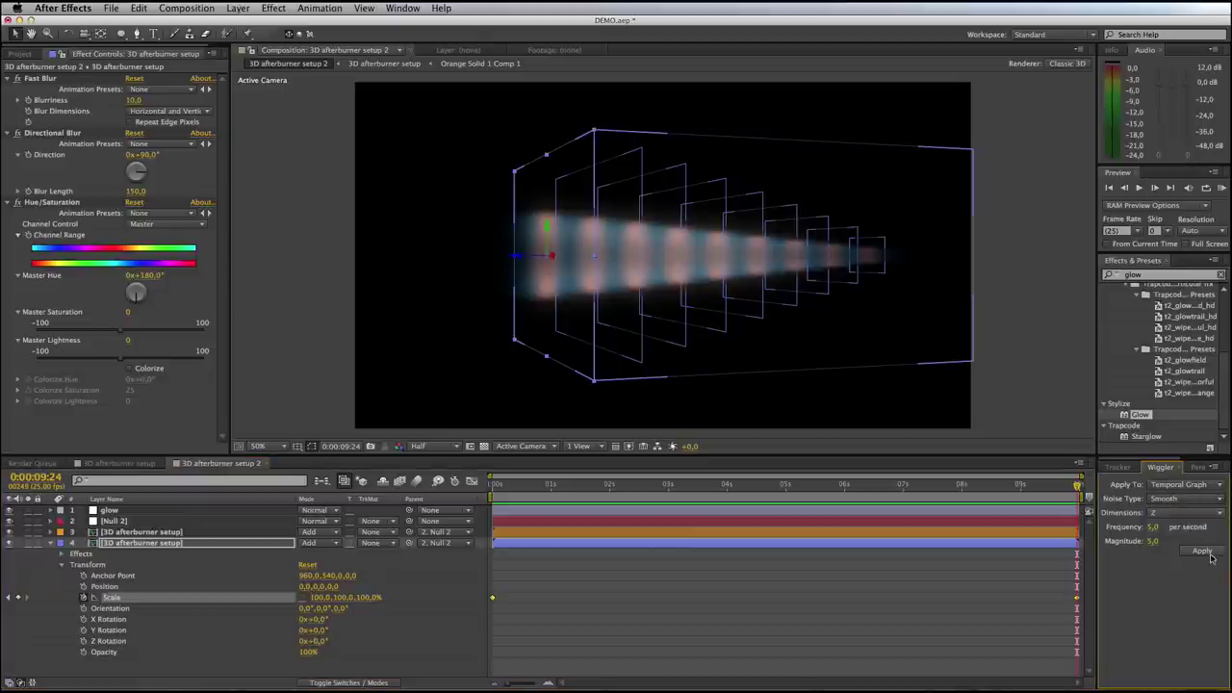
left_click(1203, 551)
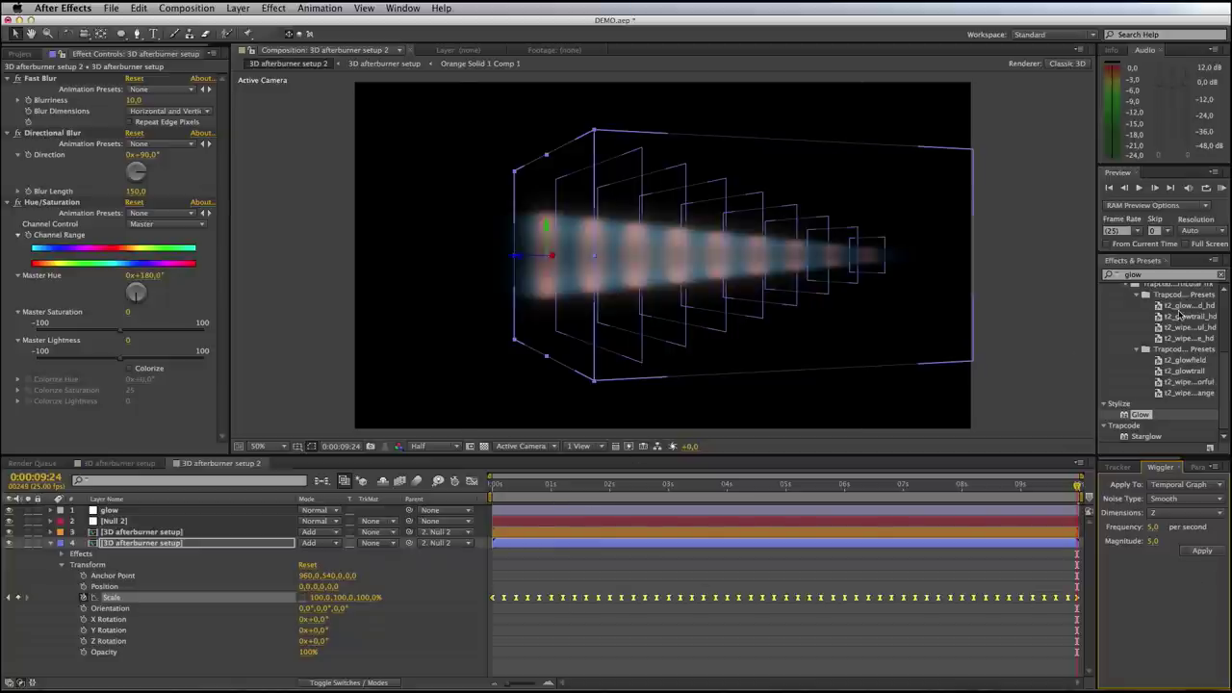
Run a RAM preview of the wiggling flame and stop playback
left_click(1221, 188)
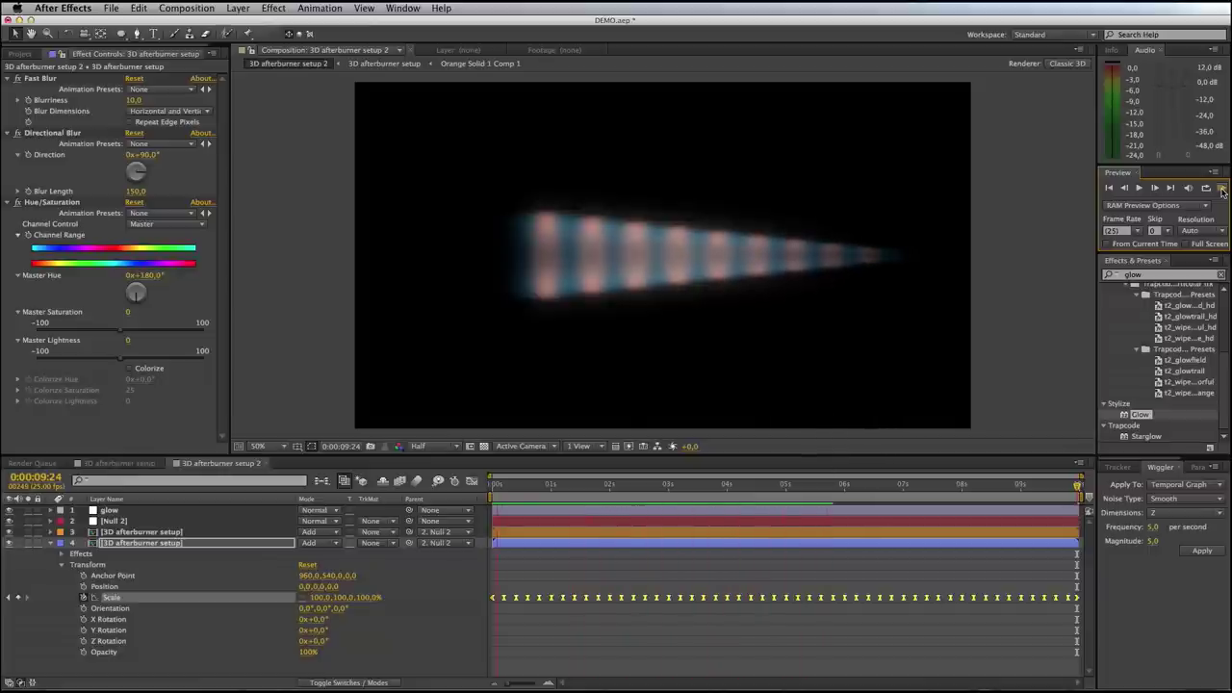
left_click(1222, 189)
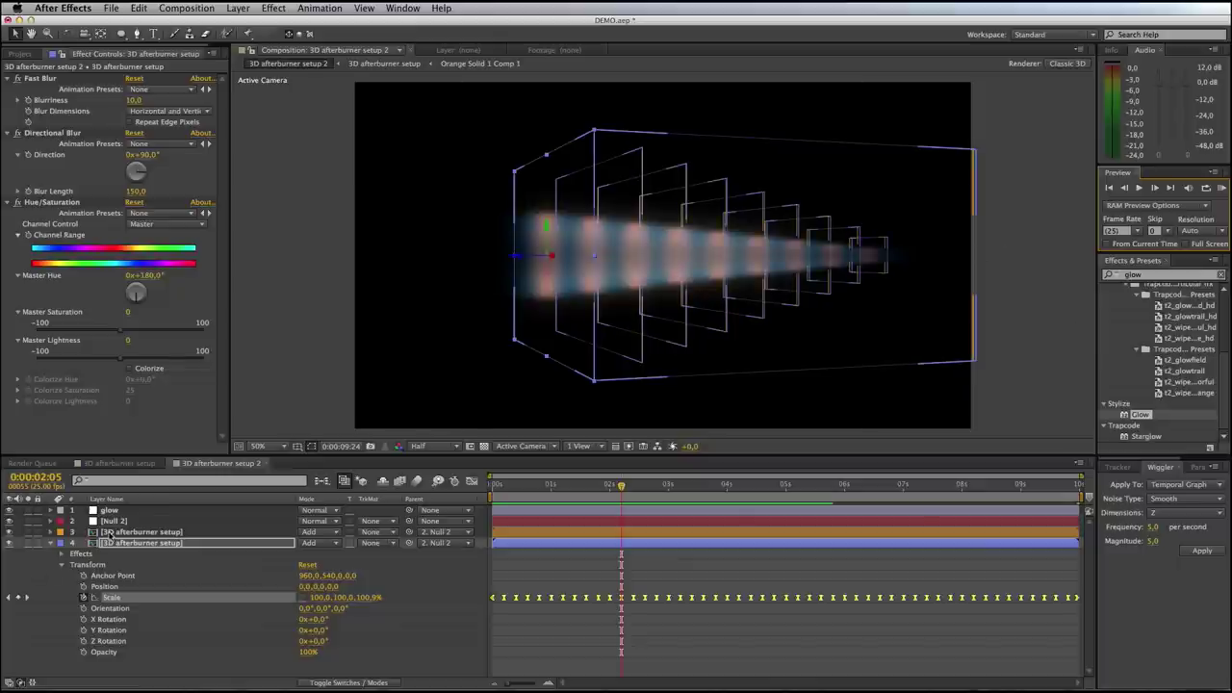
Set the upper afterburner layer's Scale to 90% on all axes and collapse the properties of both afterburner layers
left_click(108, 534)
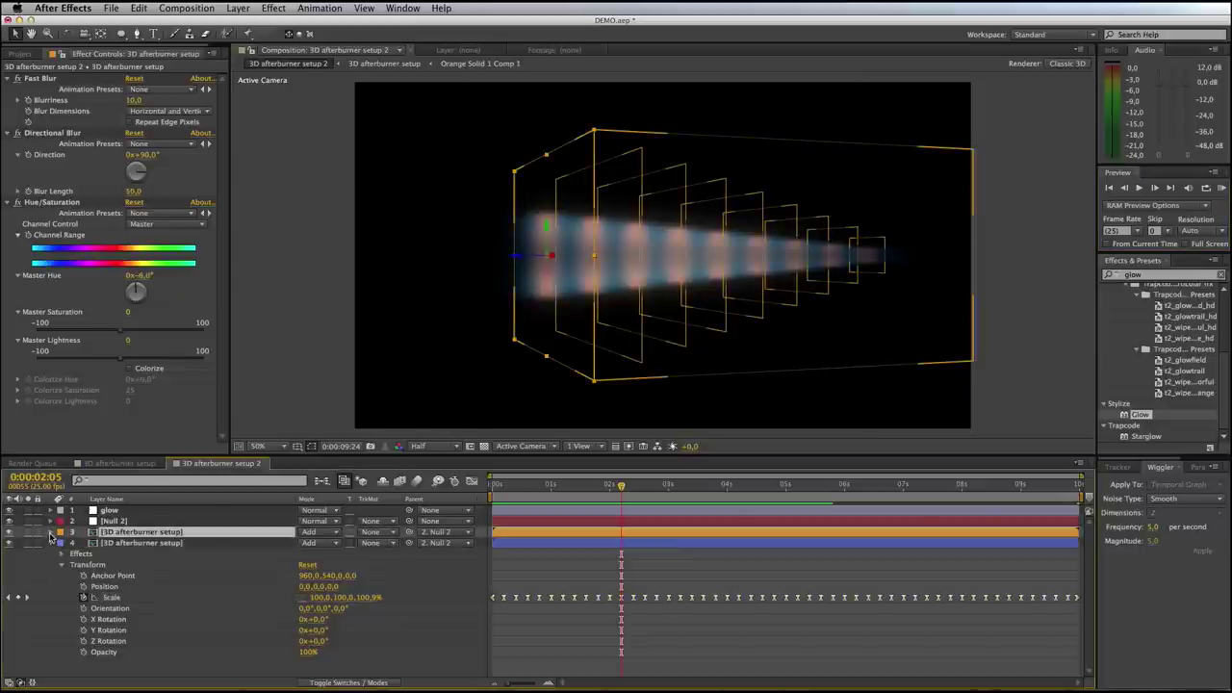
left_click(51, 534)
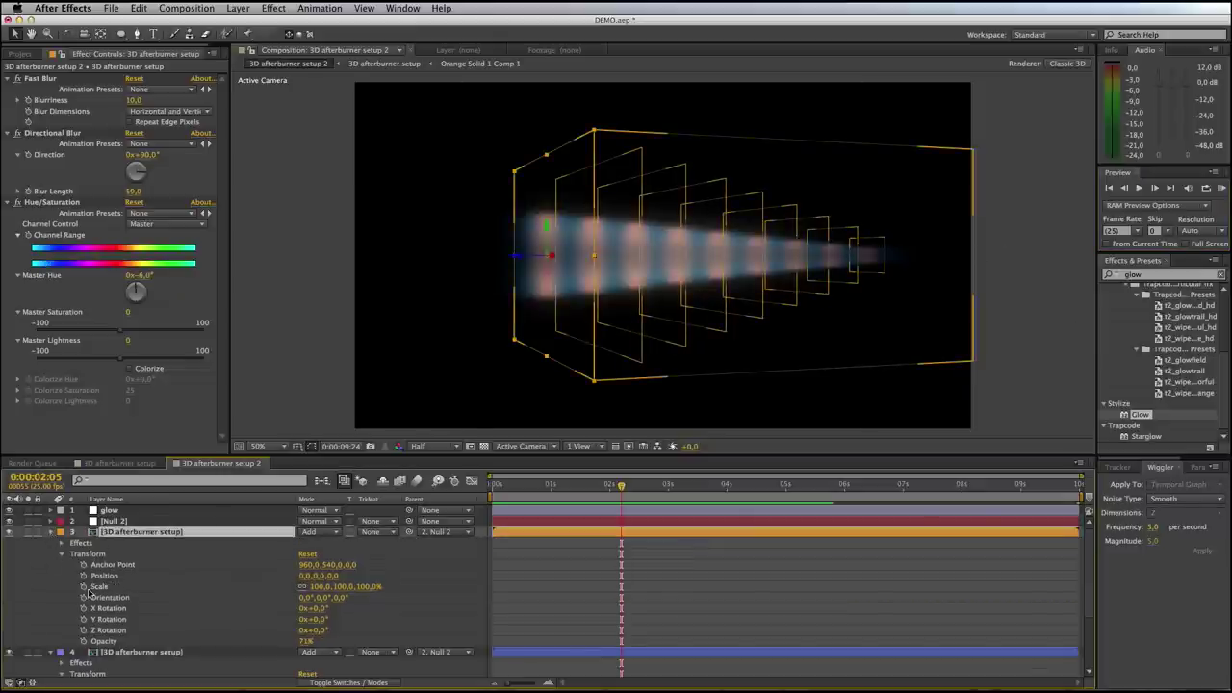
left_click(316, 589)
left_click_drag(306, 586, 304, 586)
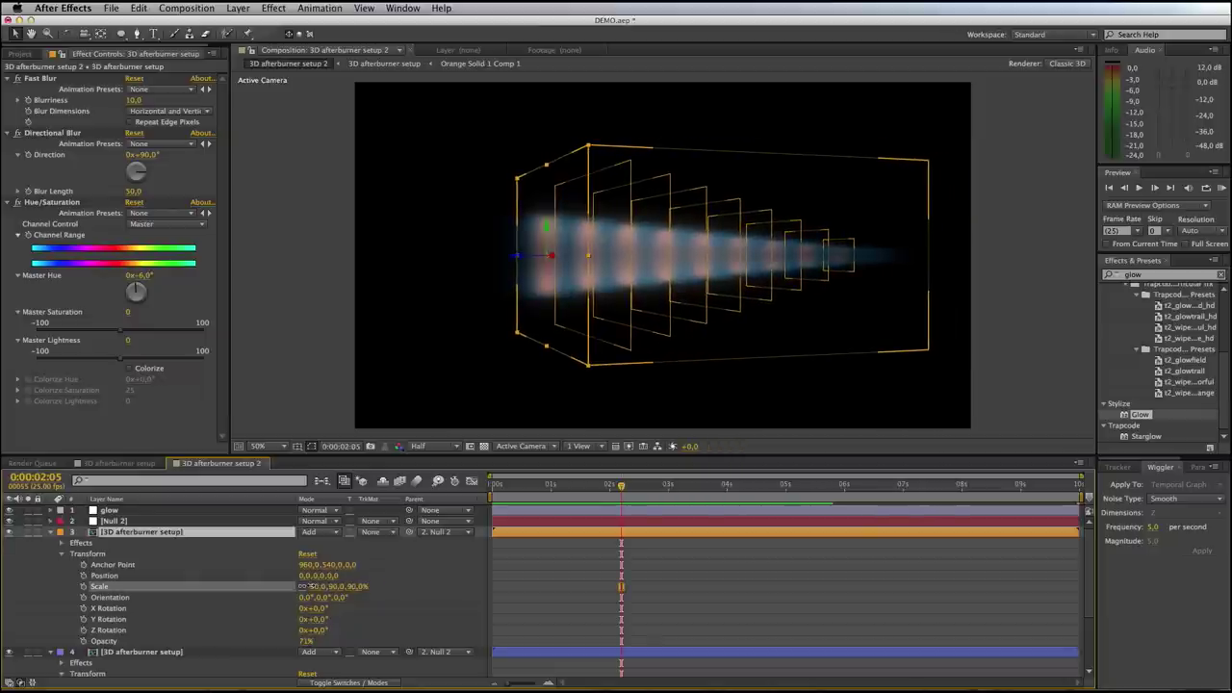
left_click(545, 598)
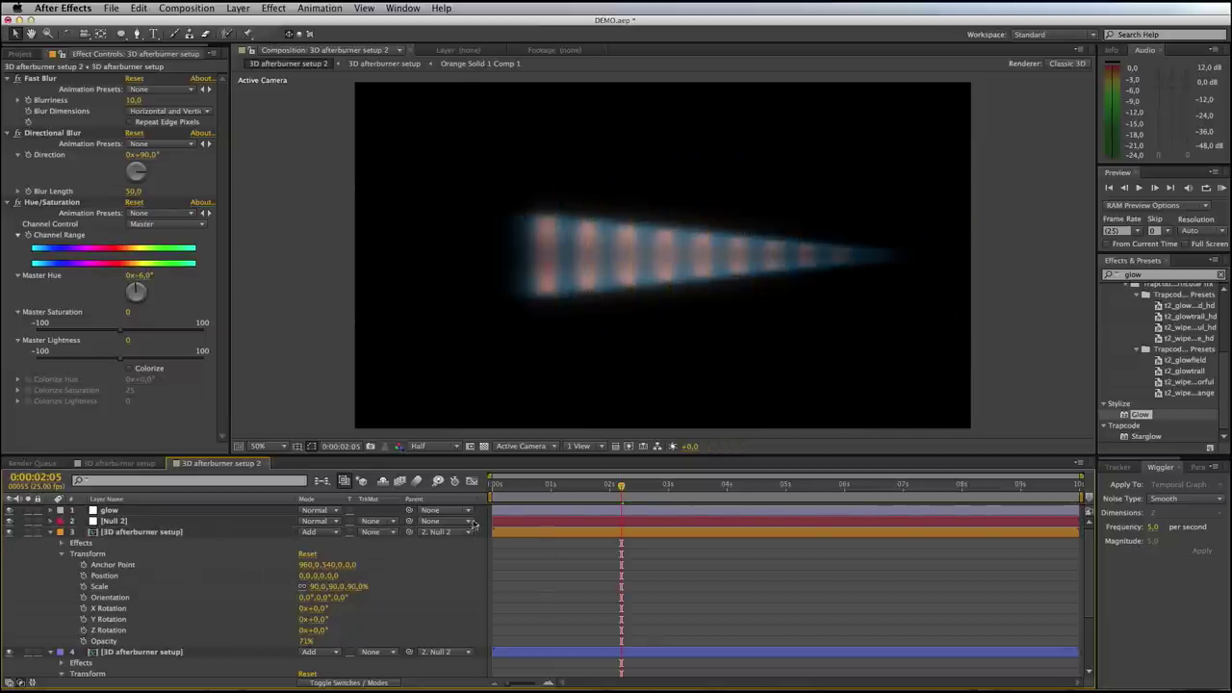
left_click(52, 532)
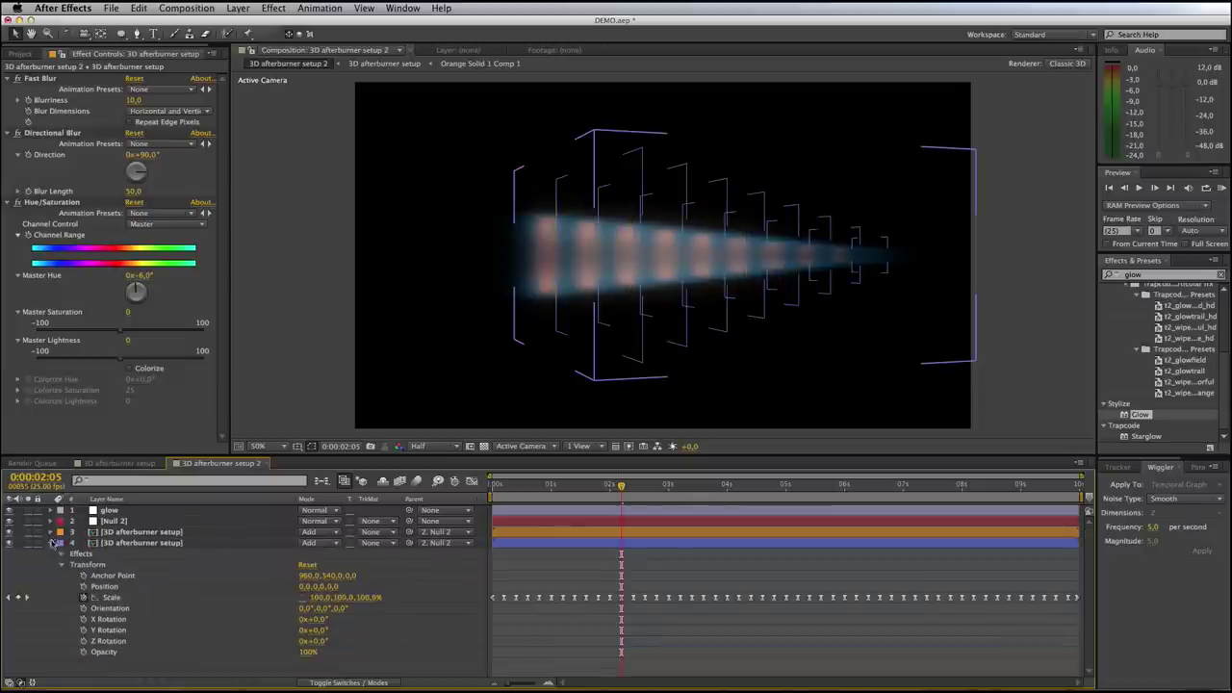
left_click(52, 543)
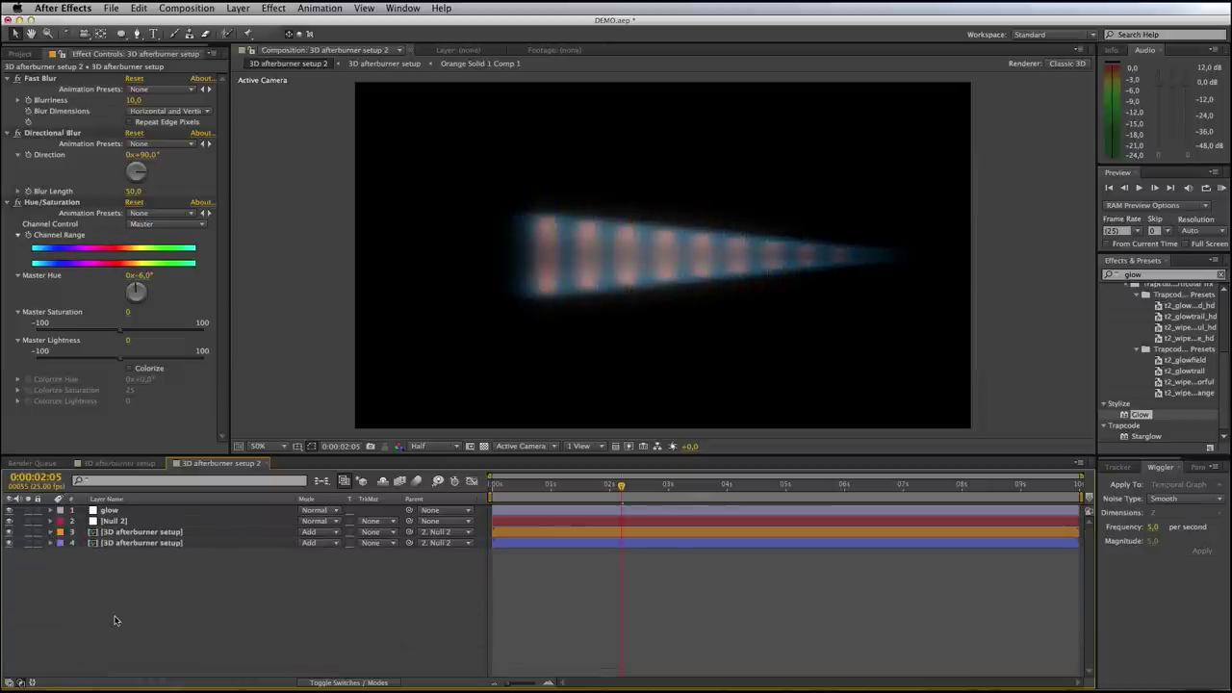
Add the expression wiggle(25,20) to the lower afterburner layer's Opacity and run a RAM preview
left_click(128, 545)
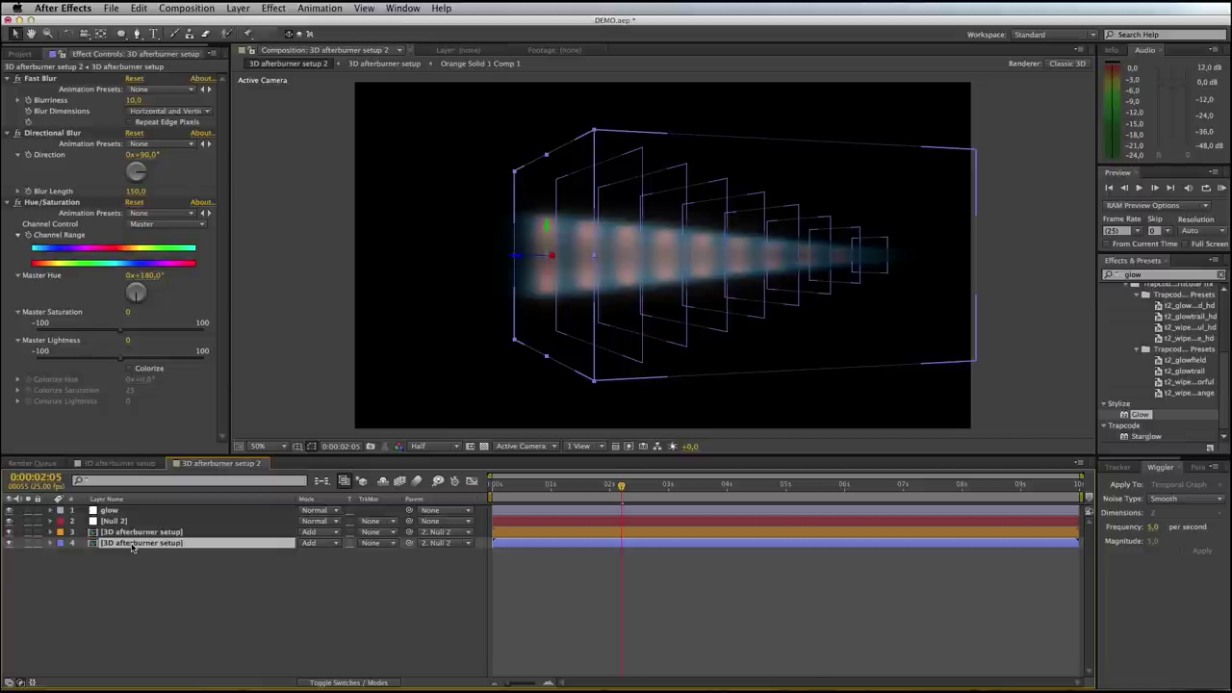
key("t")
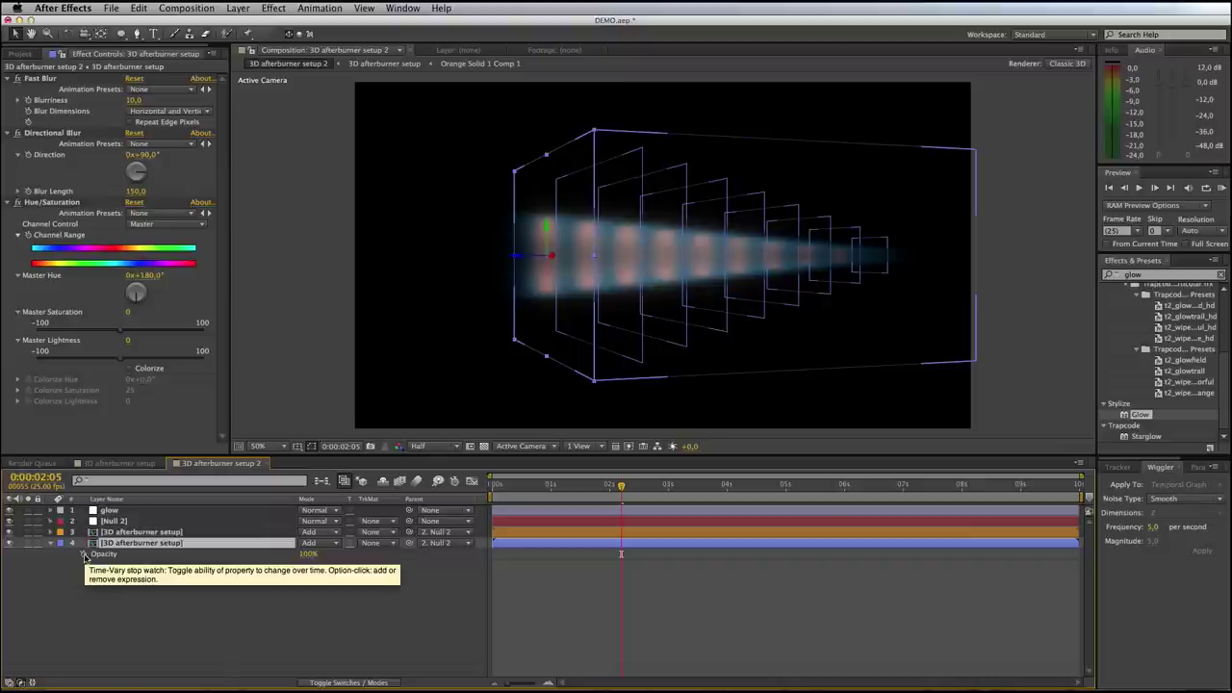
left_click(84, 556, "alt")
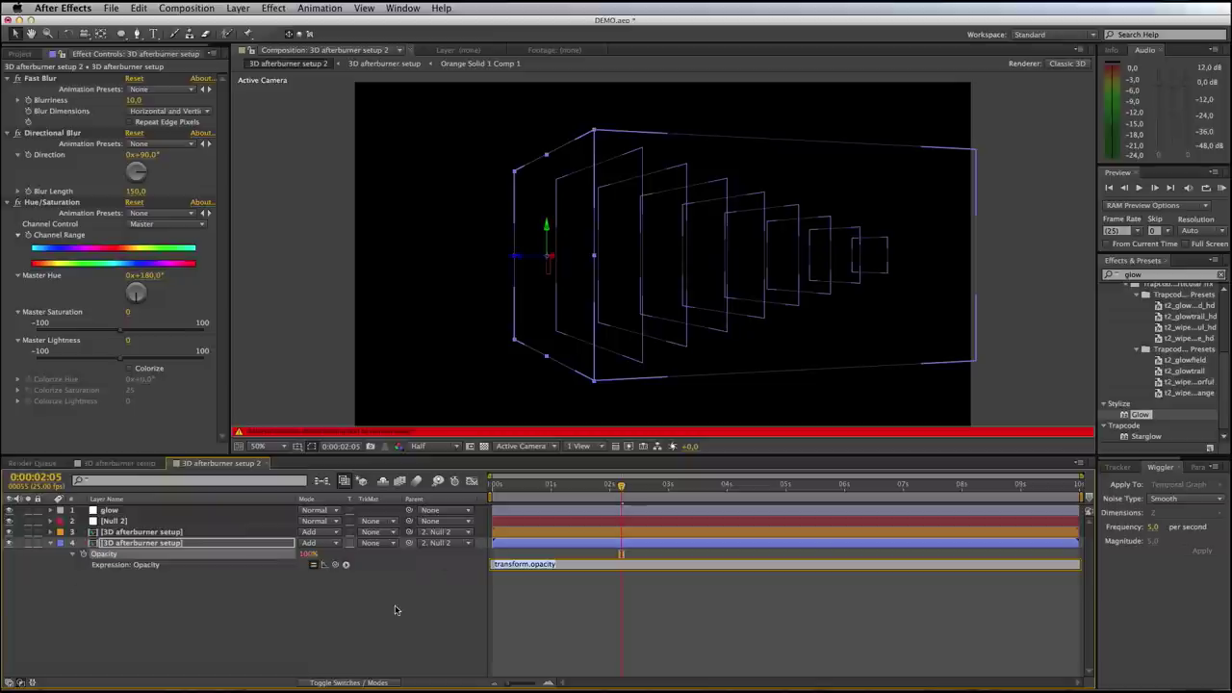
type("wiggle(25")
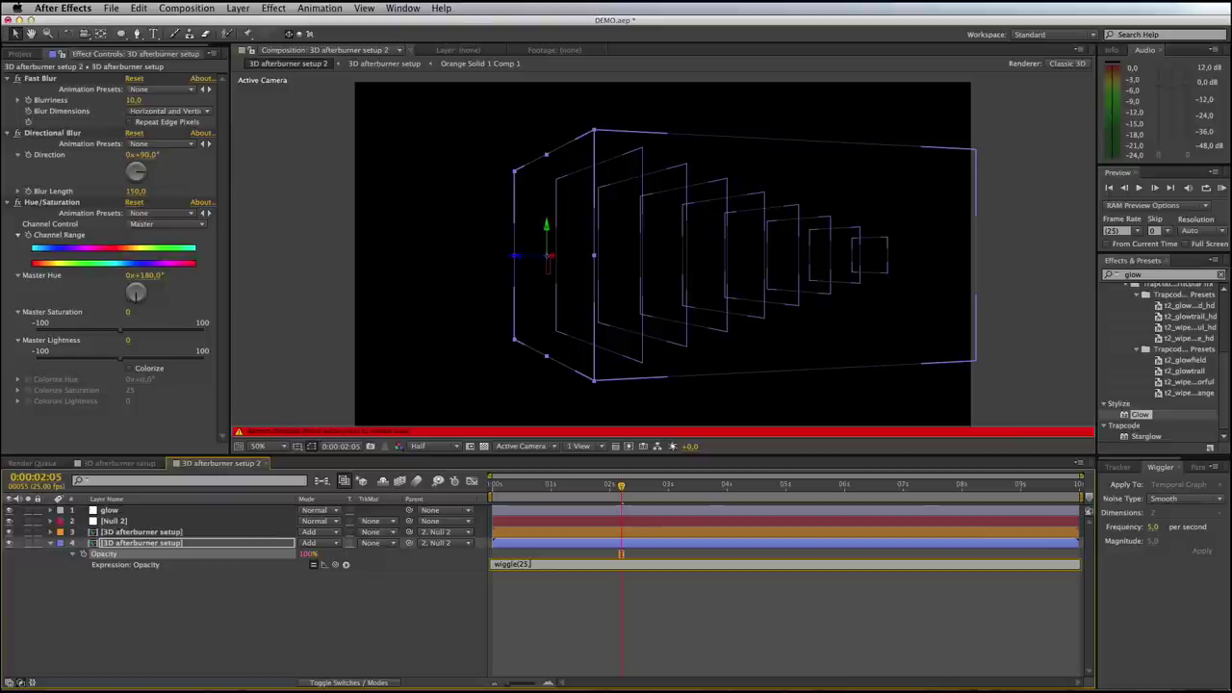
type(",20")
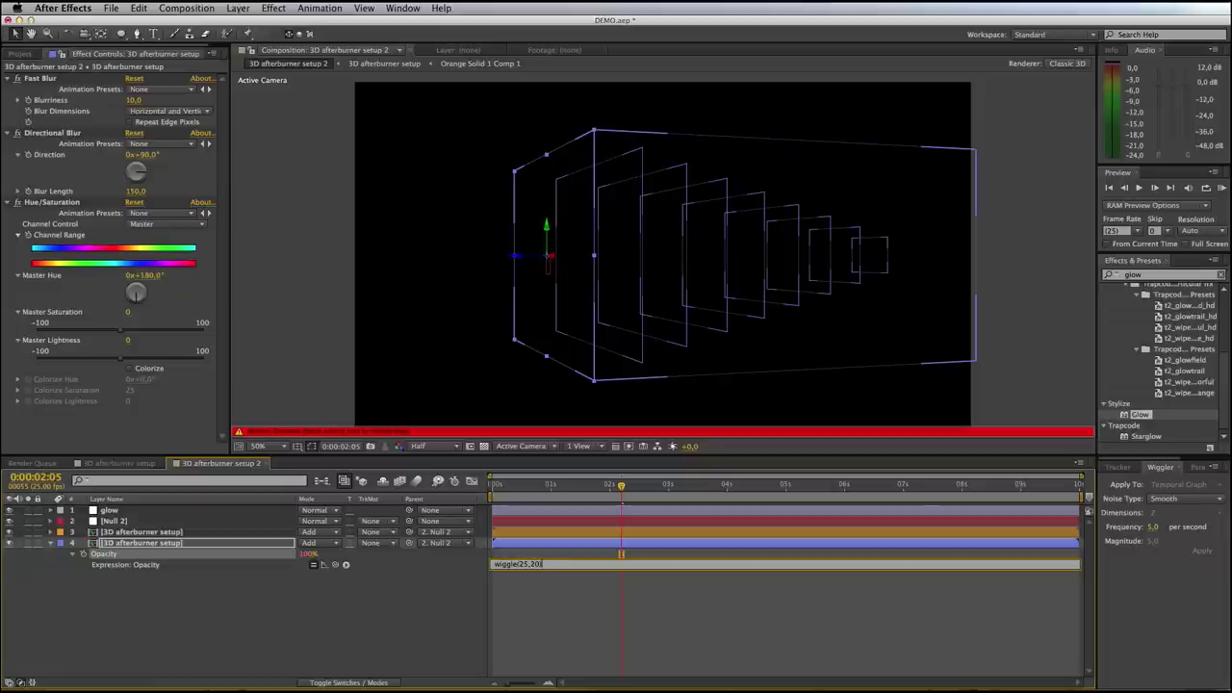
left_click(426, 626)
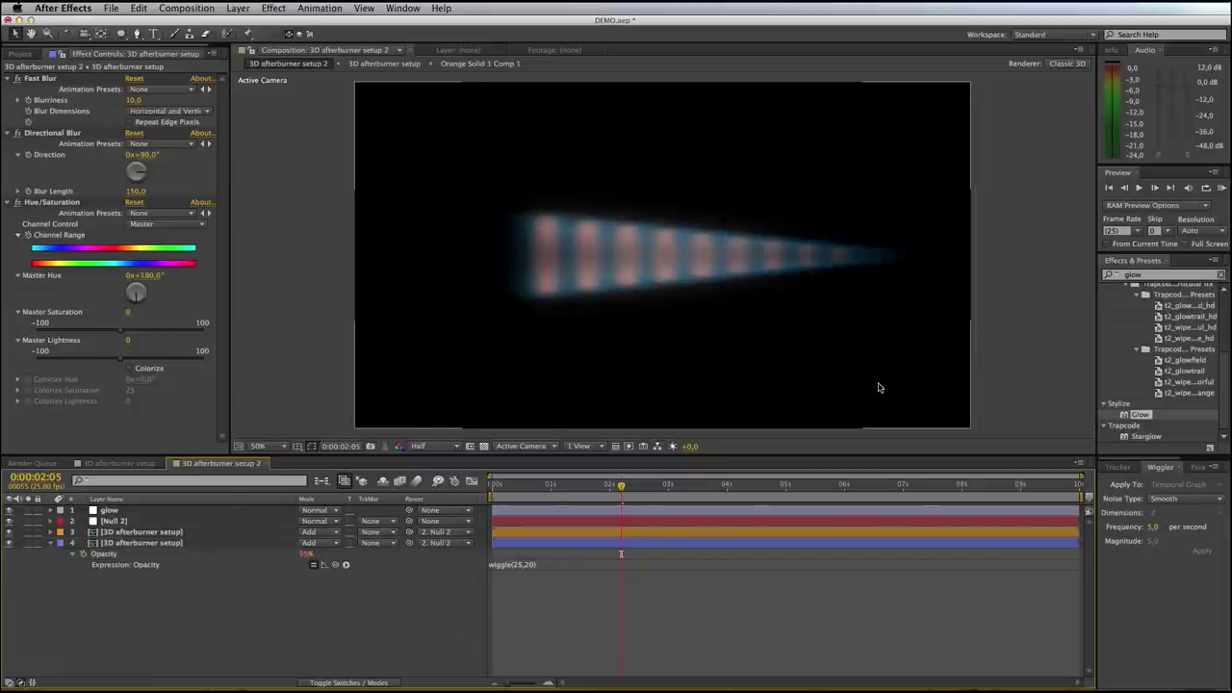
left_click(1222, 188)
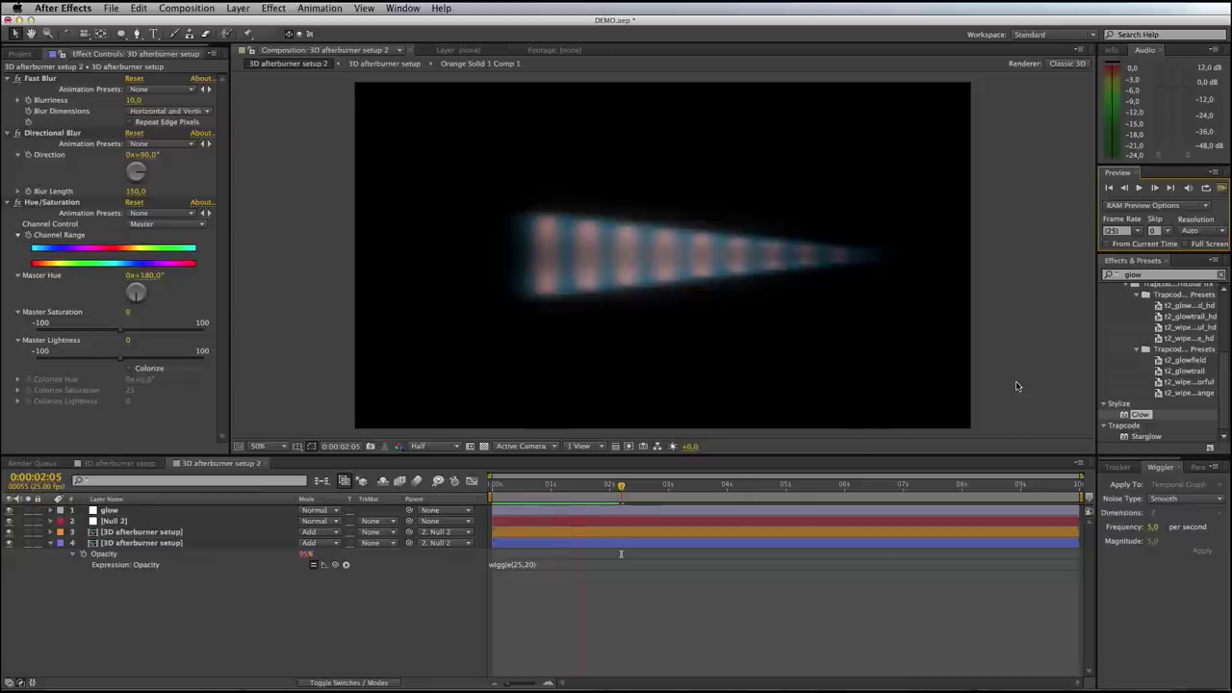
Change the lower afterburner layer's Opacity expression to wiggle(25,10), then run a RAM preview and stop it
left_click(529, 564)
left_click(529, 564)
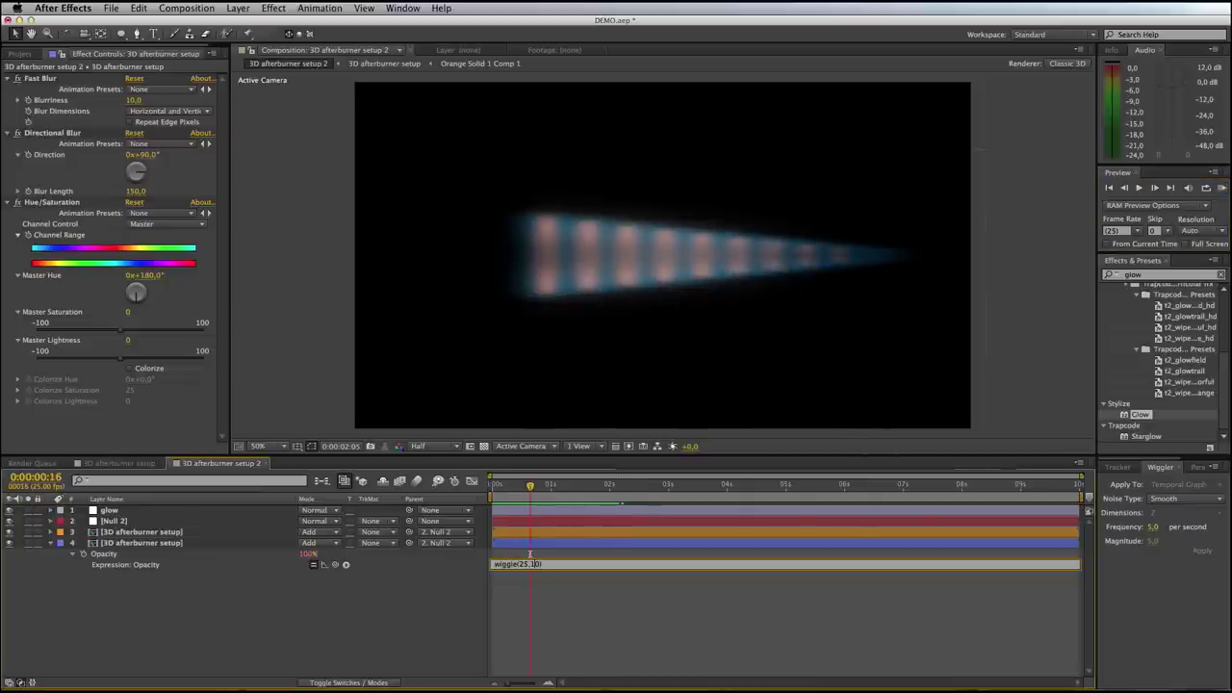
left_click(580, 602)
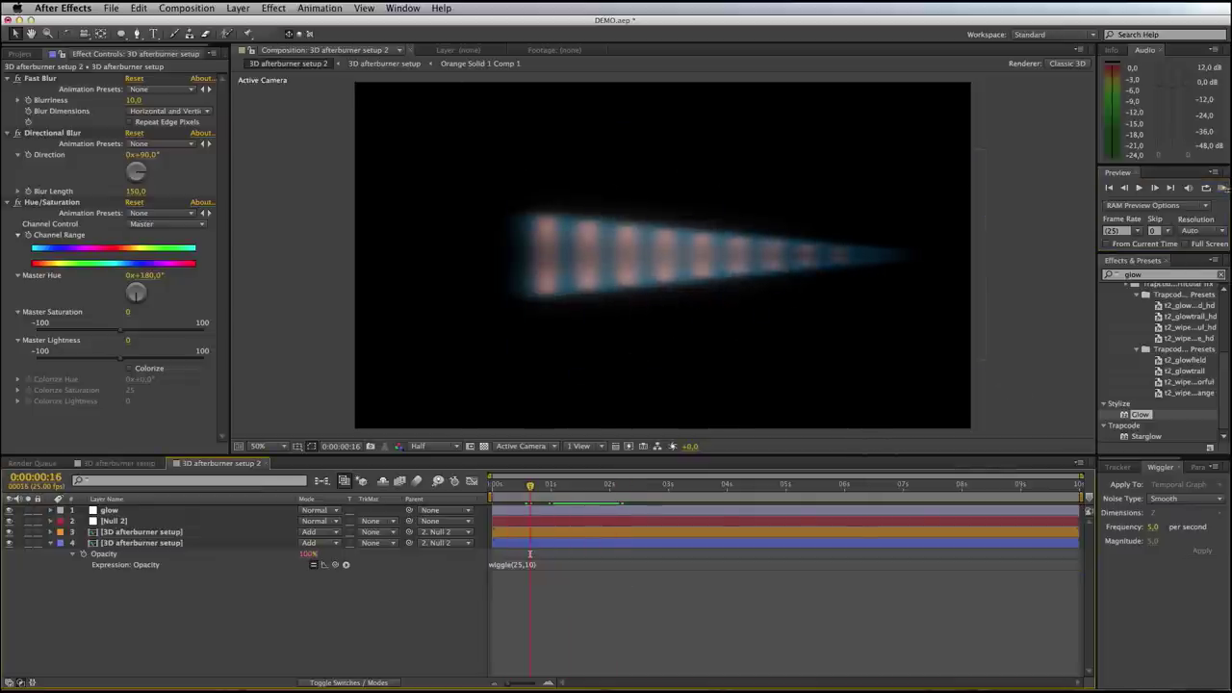
left_click(1220, 189)
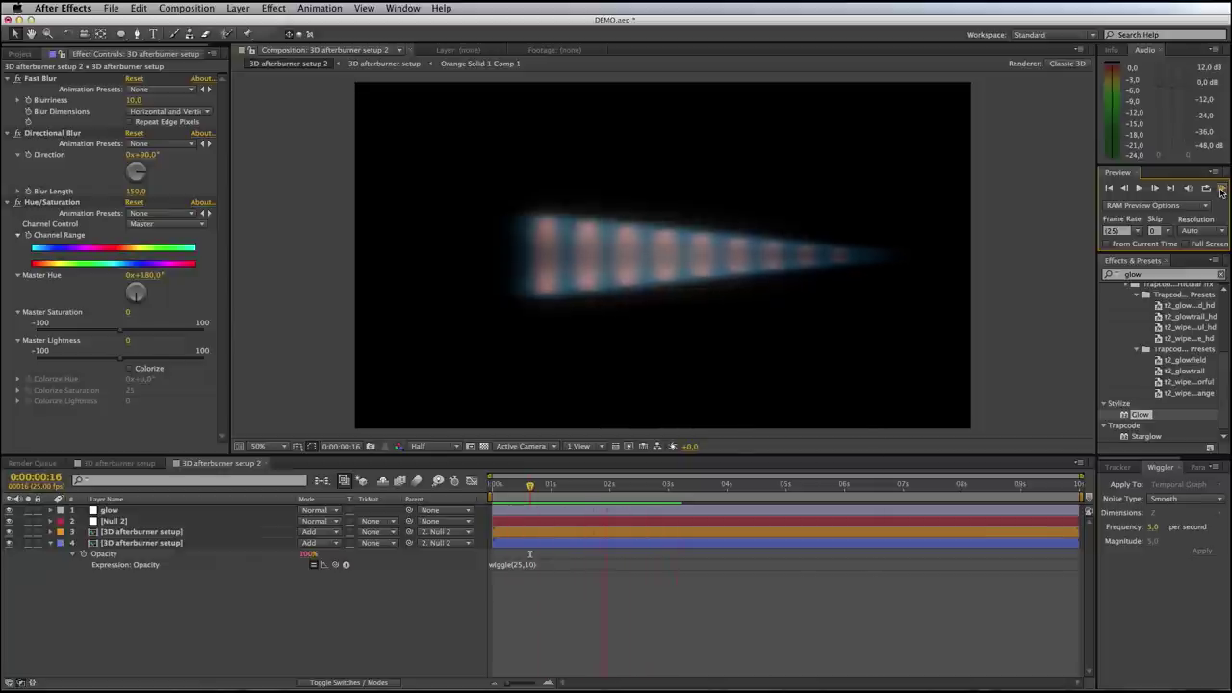
key("space")
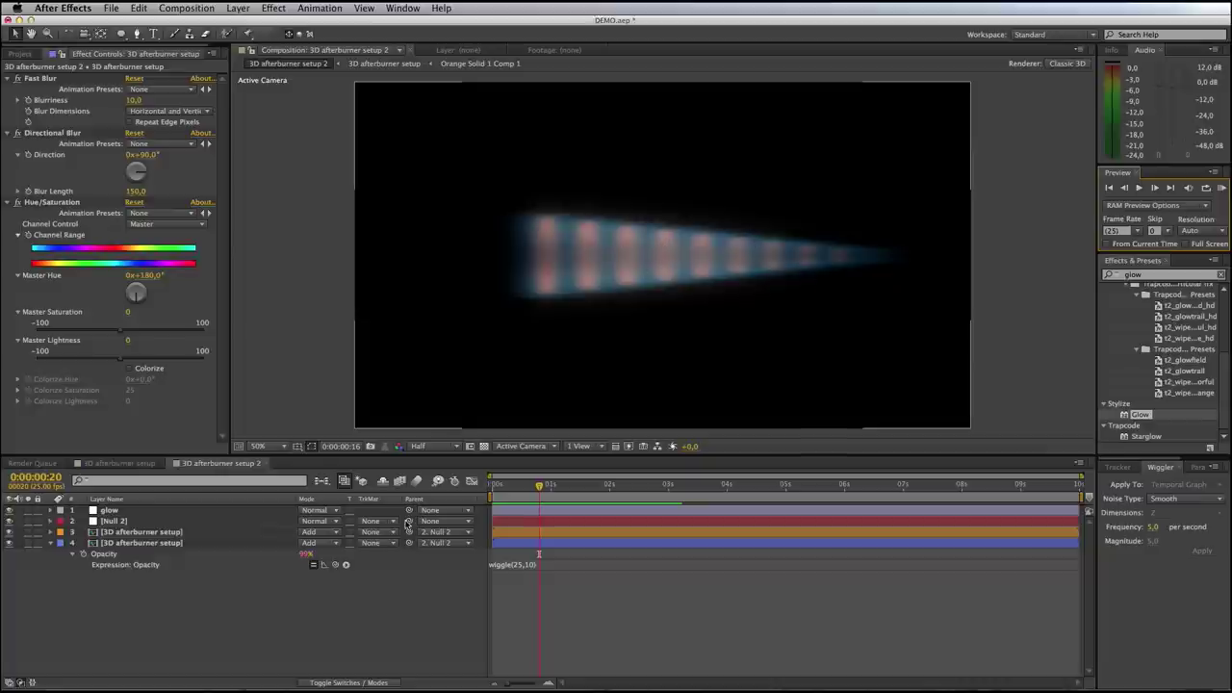
Apply the Turbulent Displace distortion effect to the lower afterburner layer
left_click(176, 543)
left_click(161, 544)
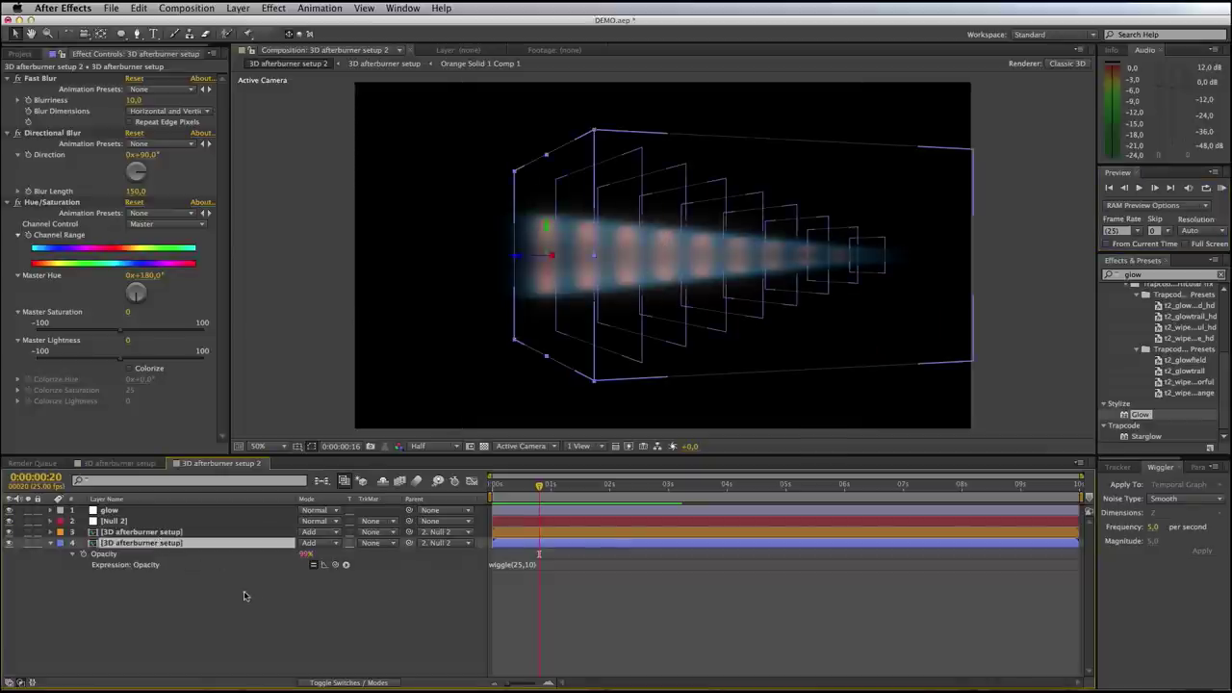
left_click(275, 8)
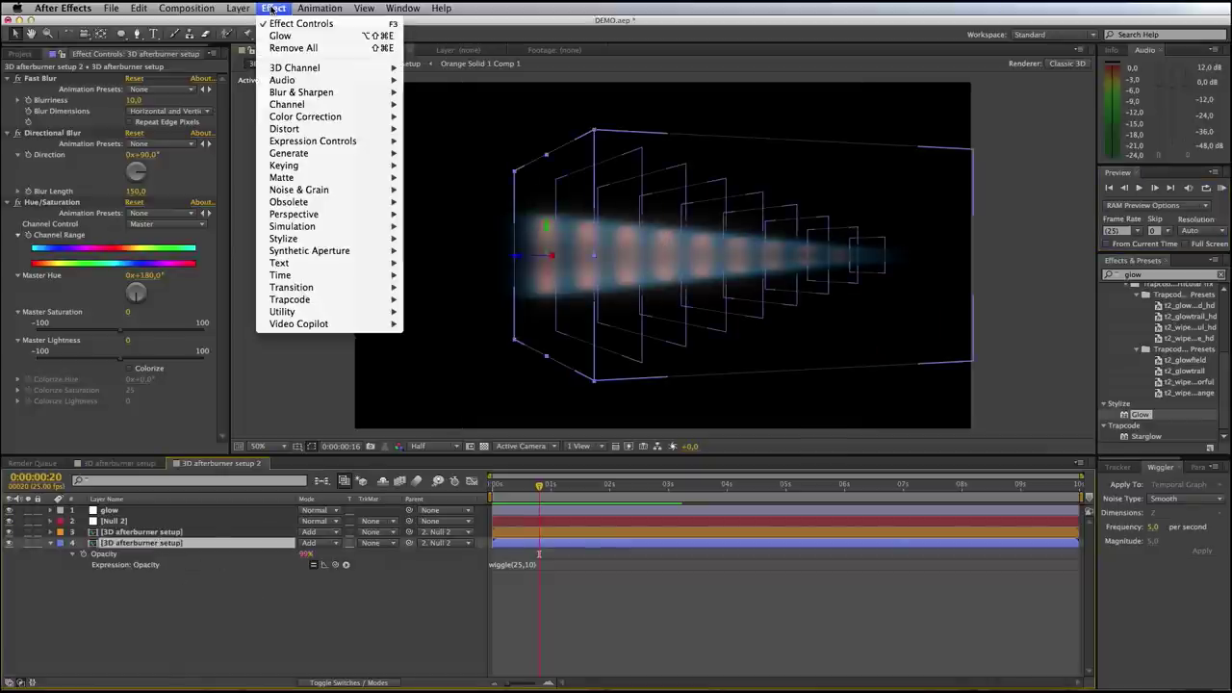
mouse_move(289, 130)
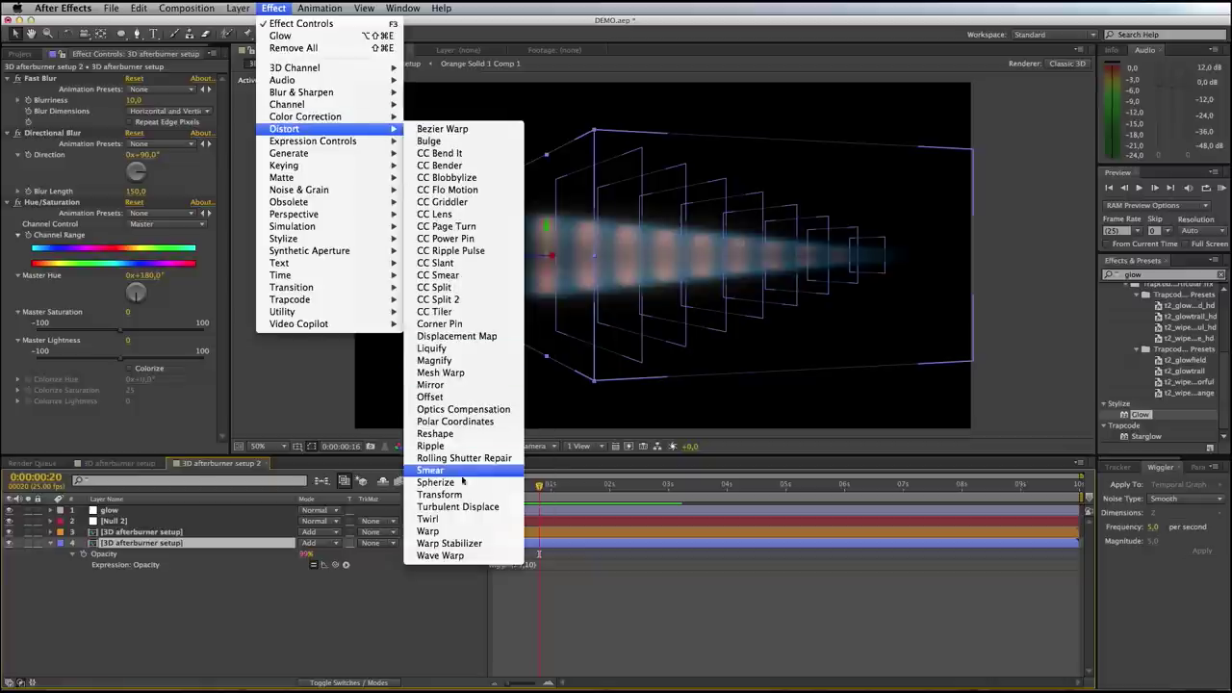
left_click(463, 507)
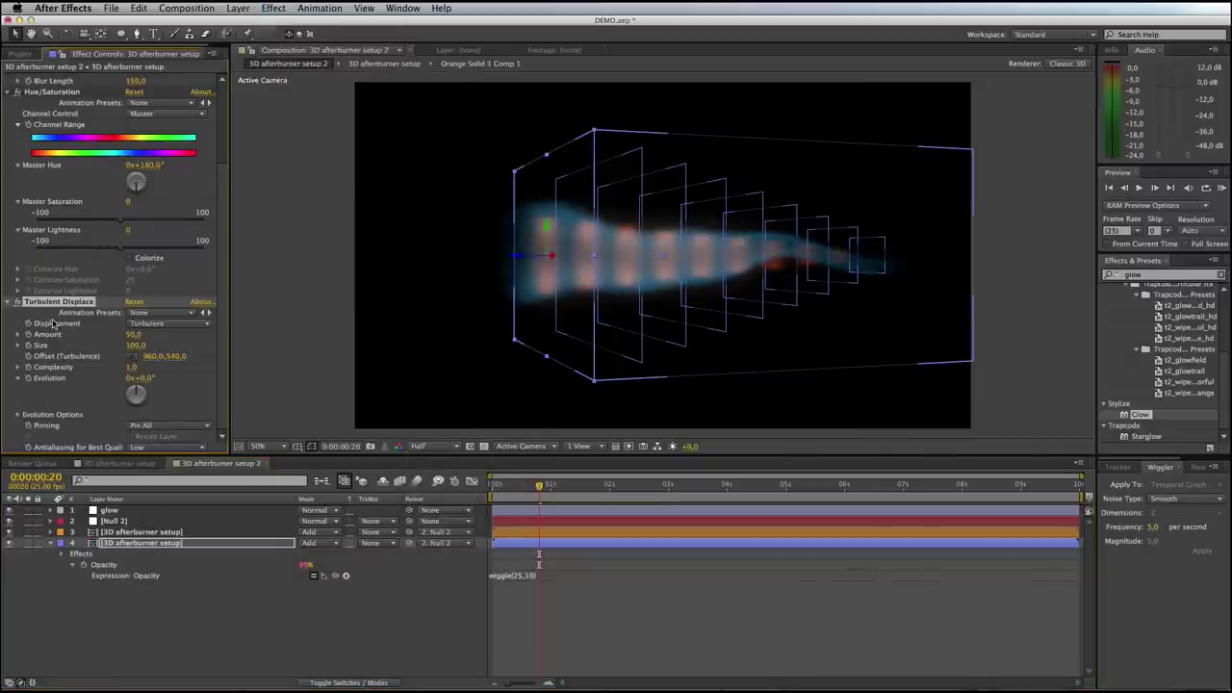
Reorder Turbulent Displace to sit between Fast Blur and Directional Blur, and set its Size to 10
scroll(56, 327, "up", 3)
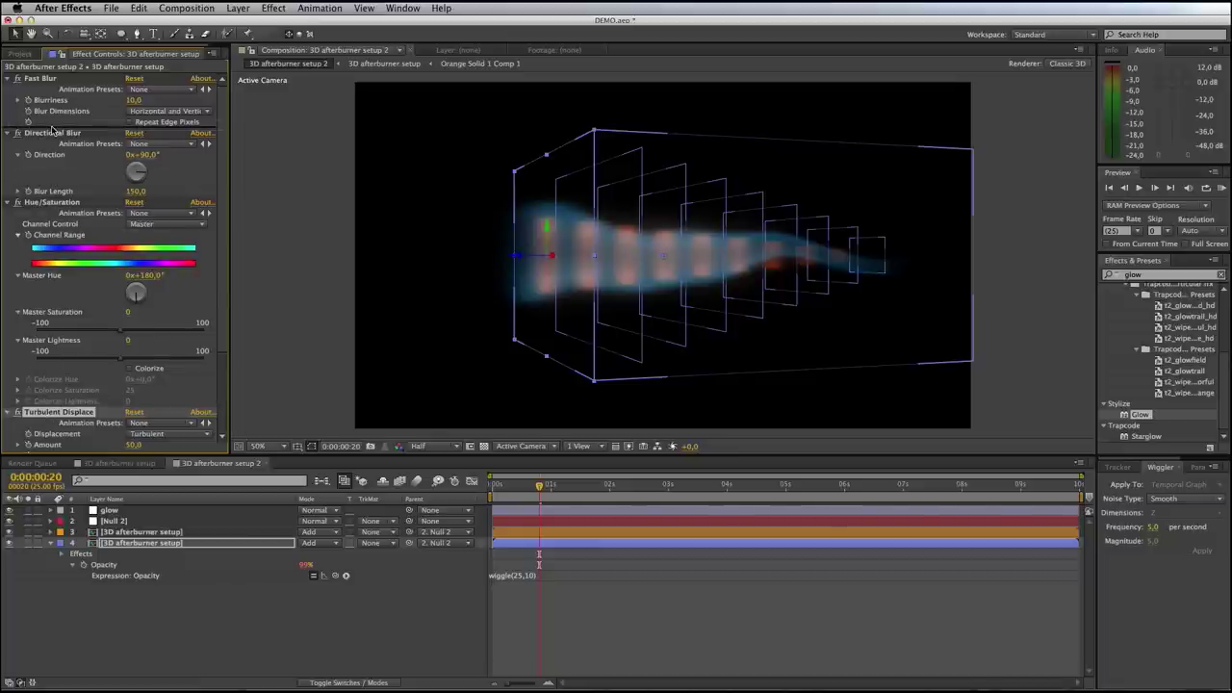
left_click_drag(53, 129, 53, 131)
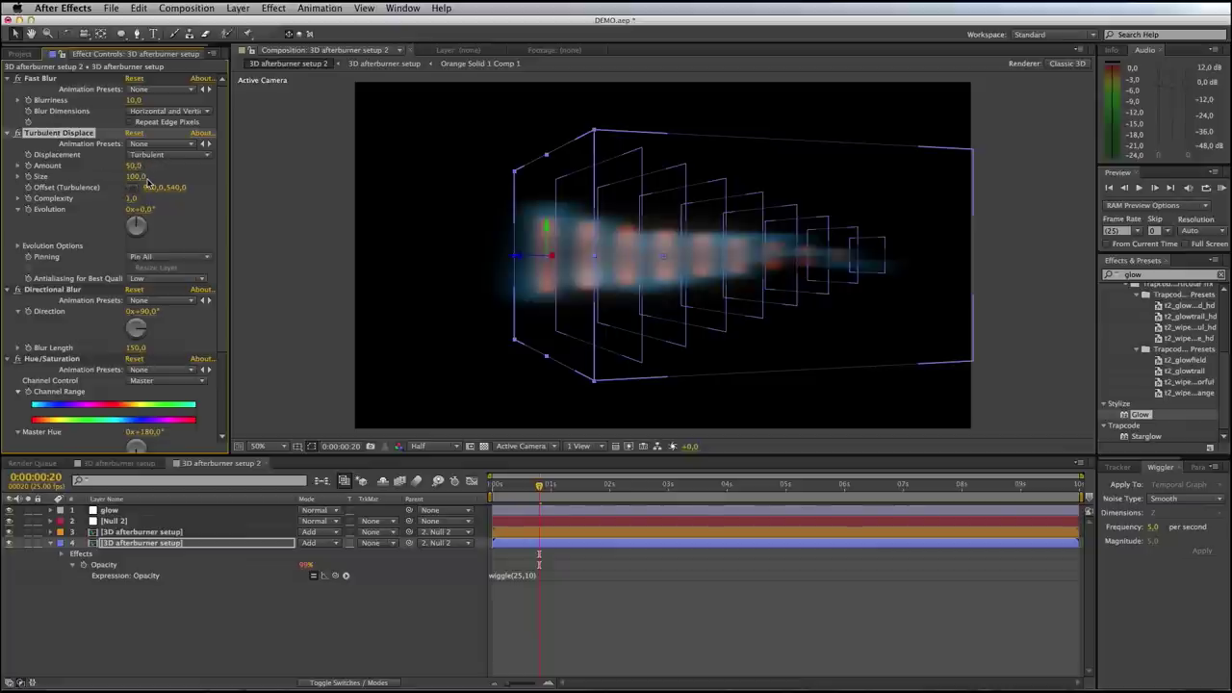
left_click_drag(136, 177, 77, 179)
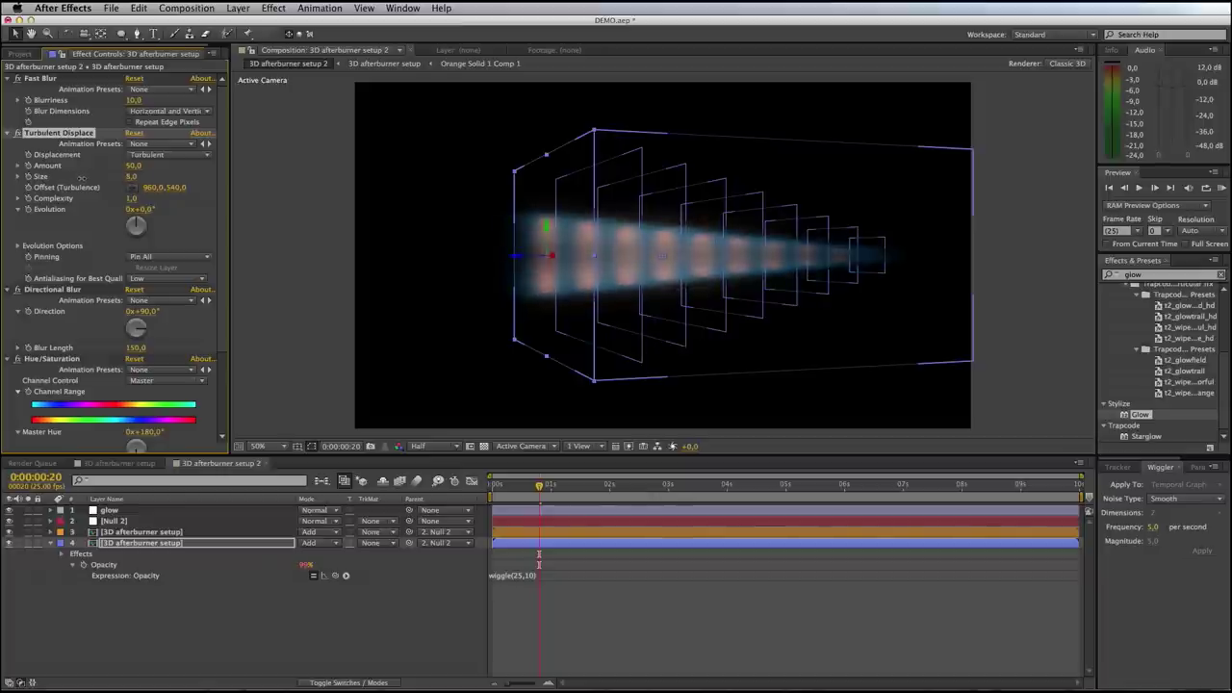
left_click_drag(82, 179, 84, 179)
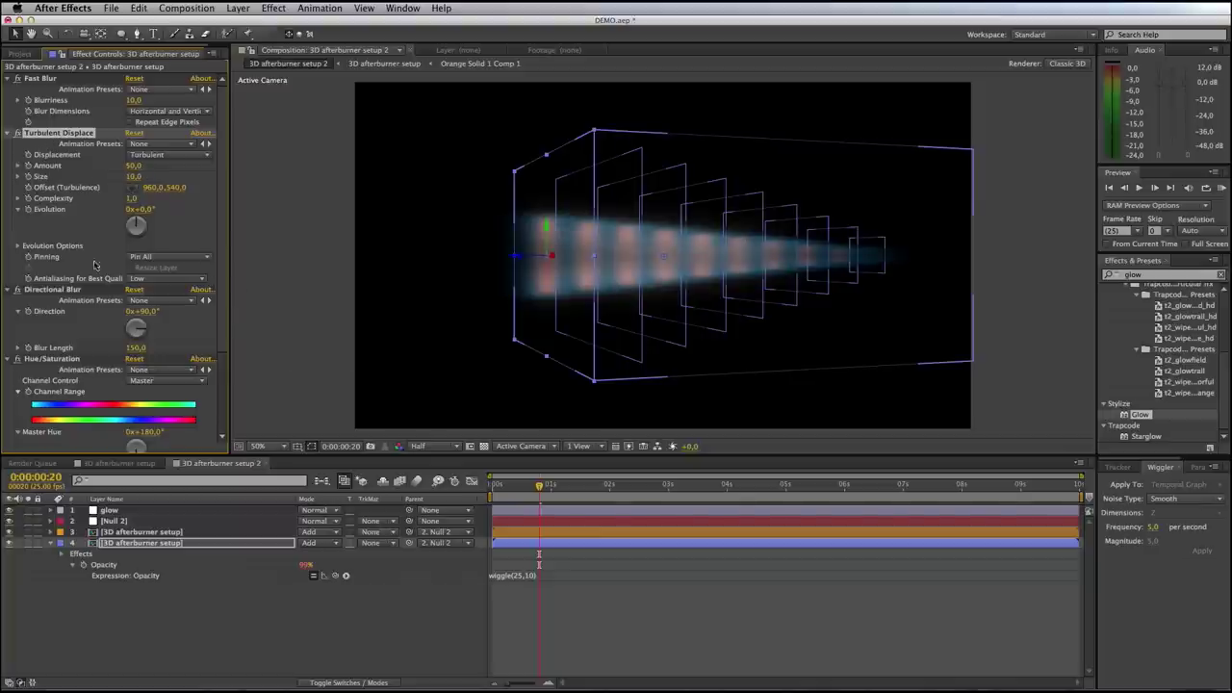
Expand the lower layer's Turbulent Displace properties in the timeline and set the horizontal Offset (Turbulence) to 1254
left_click(62, 555)
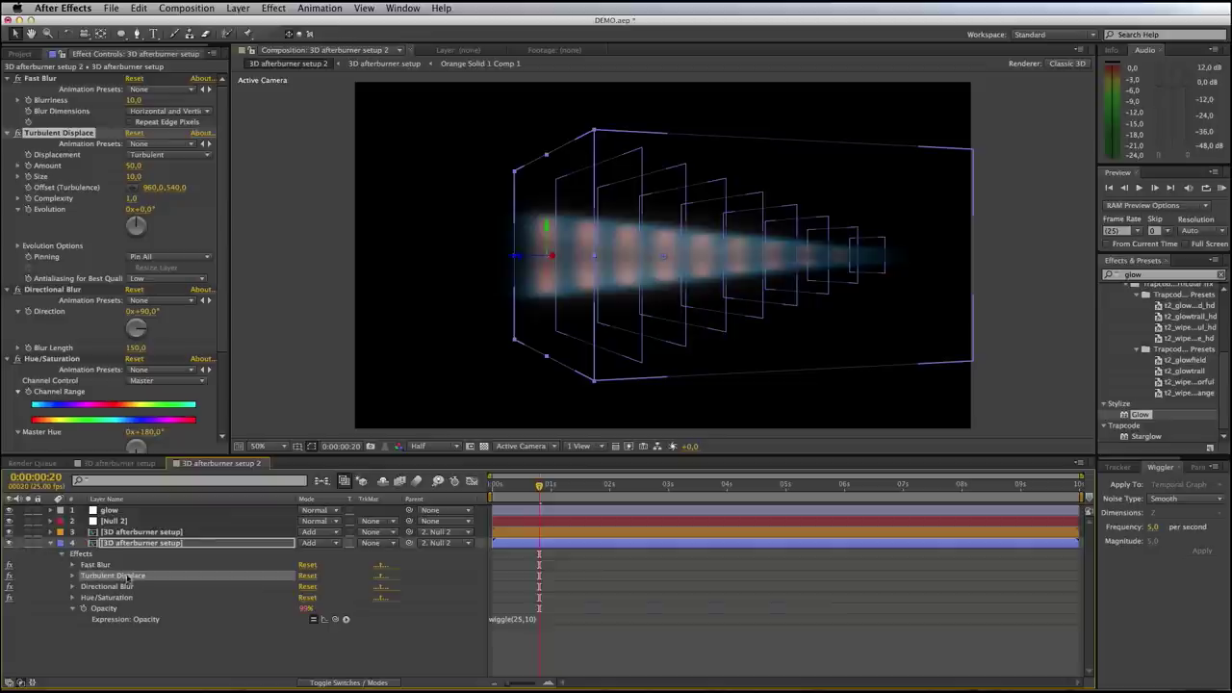
left_click(72, 576)
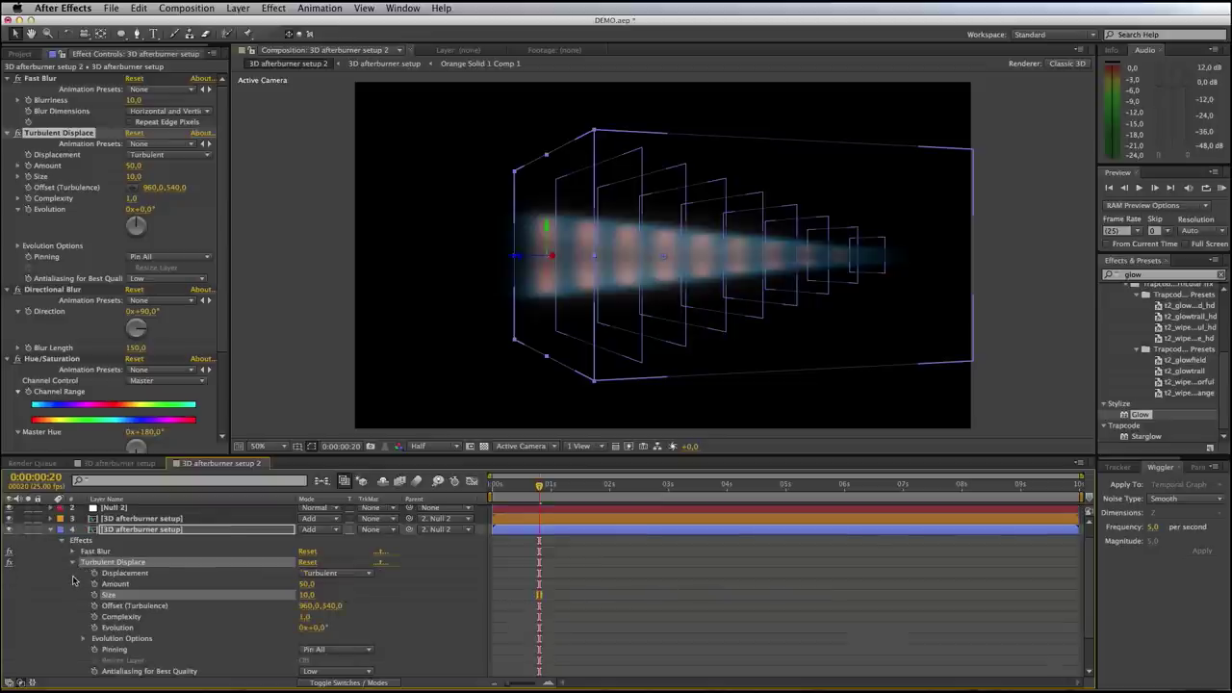
left_click(113, 607)
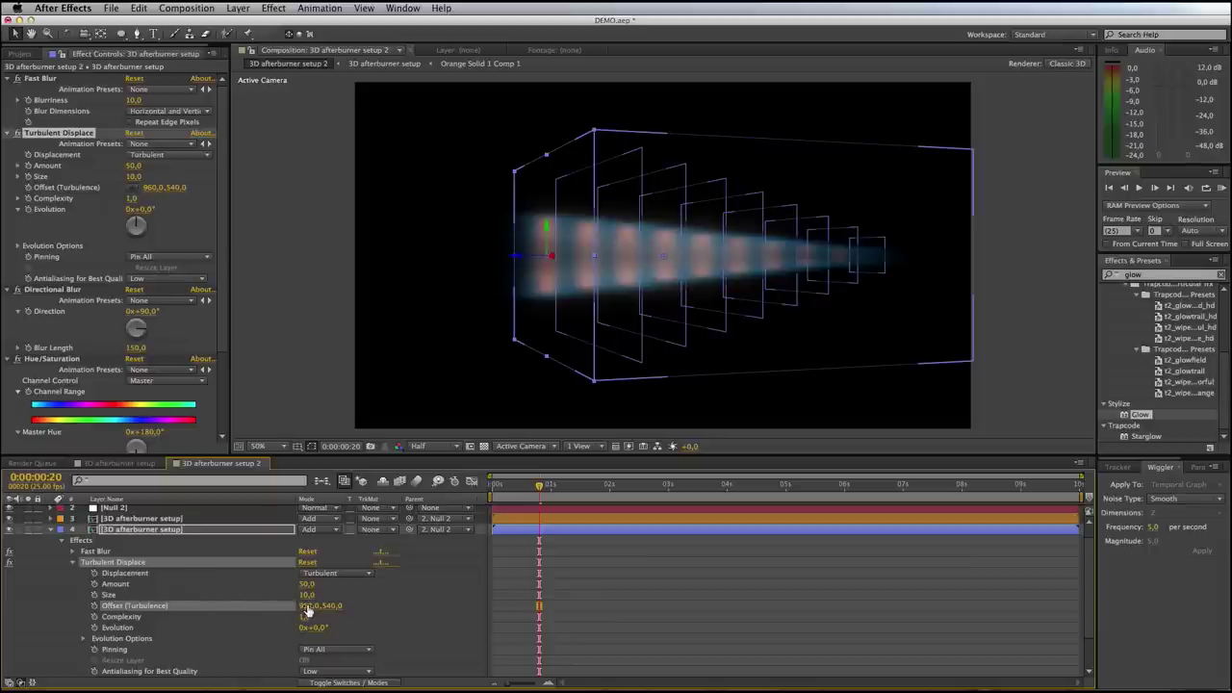
left_click_drag(304, 609, 496, 606)
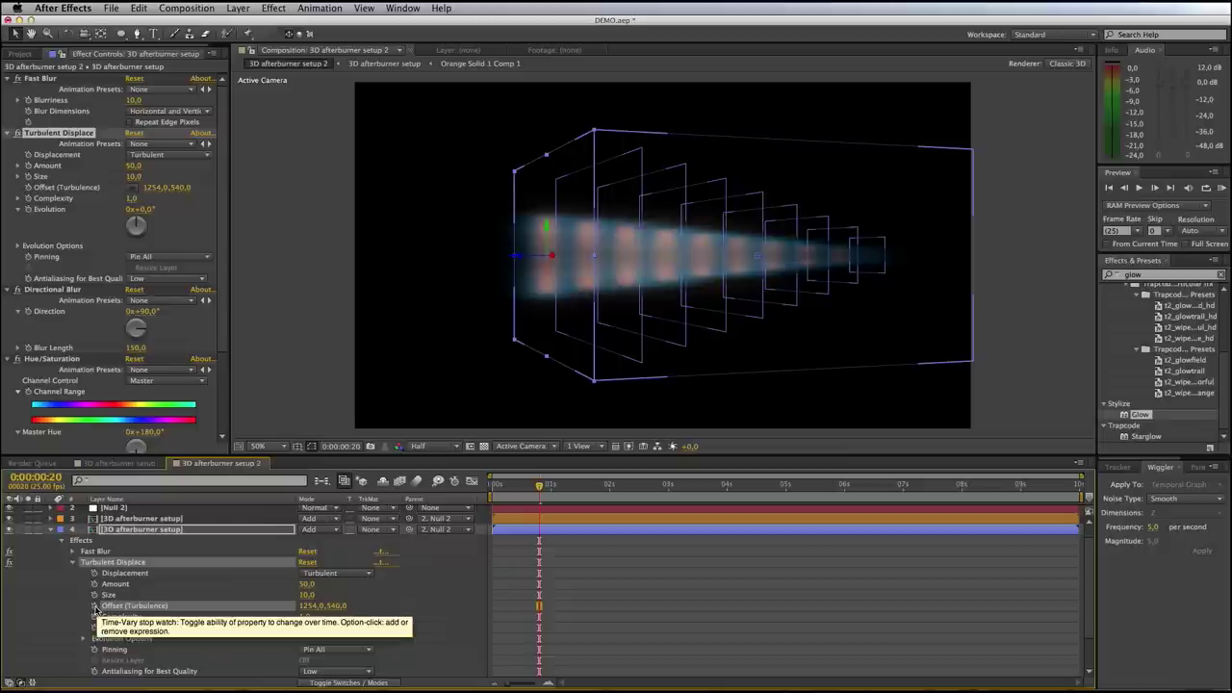
Add the expression wiggle(25,5000) to Turbulent Displace's Offset (Turbulence) and run a RAM preview
left_click(95, 608, "alt")
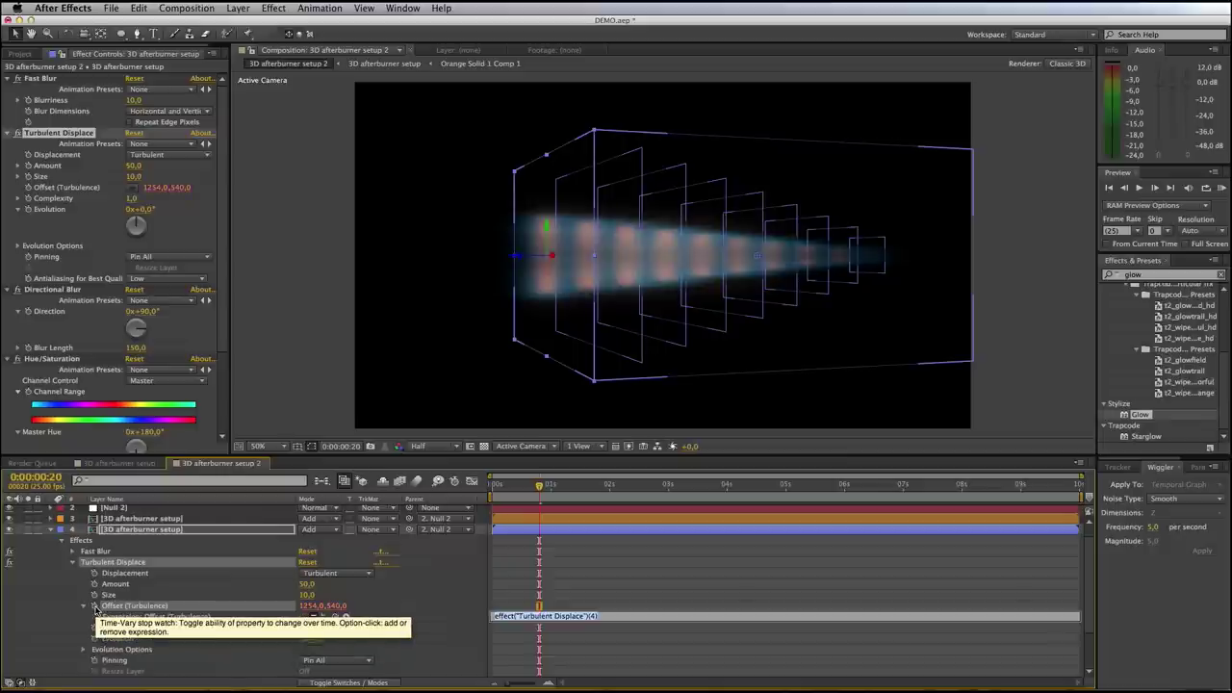
type("w")
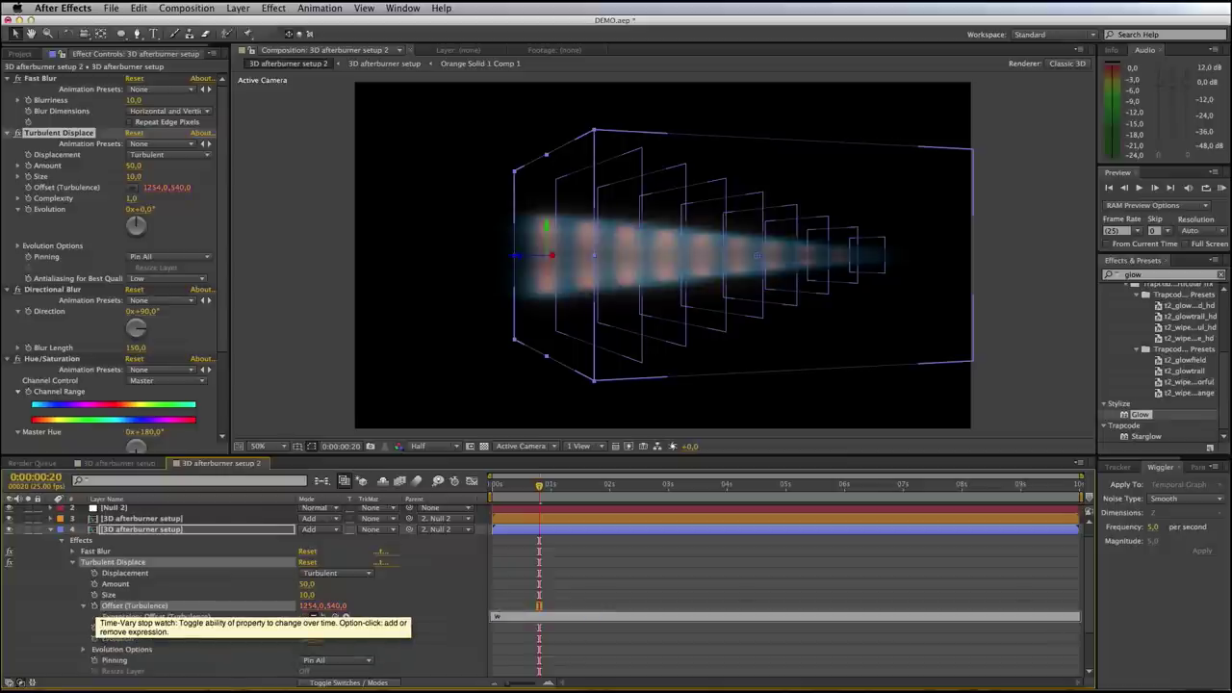
type("iggle(25,")
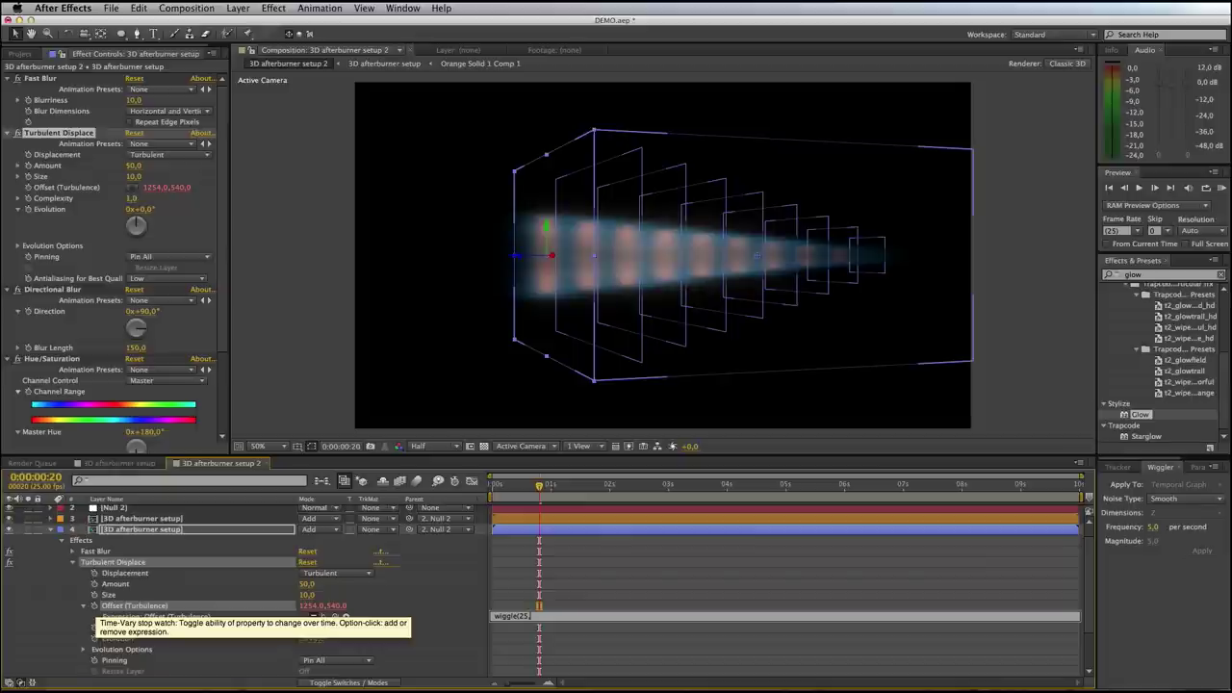
type("000")
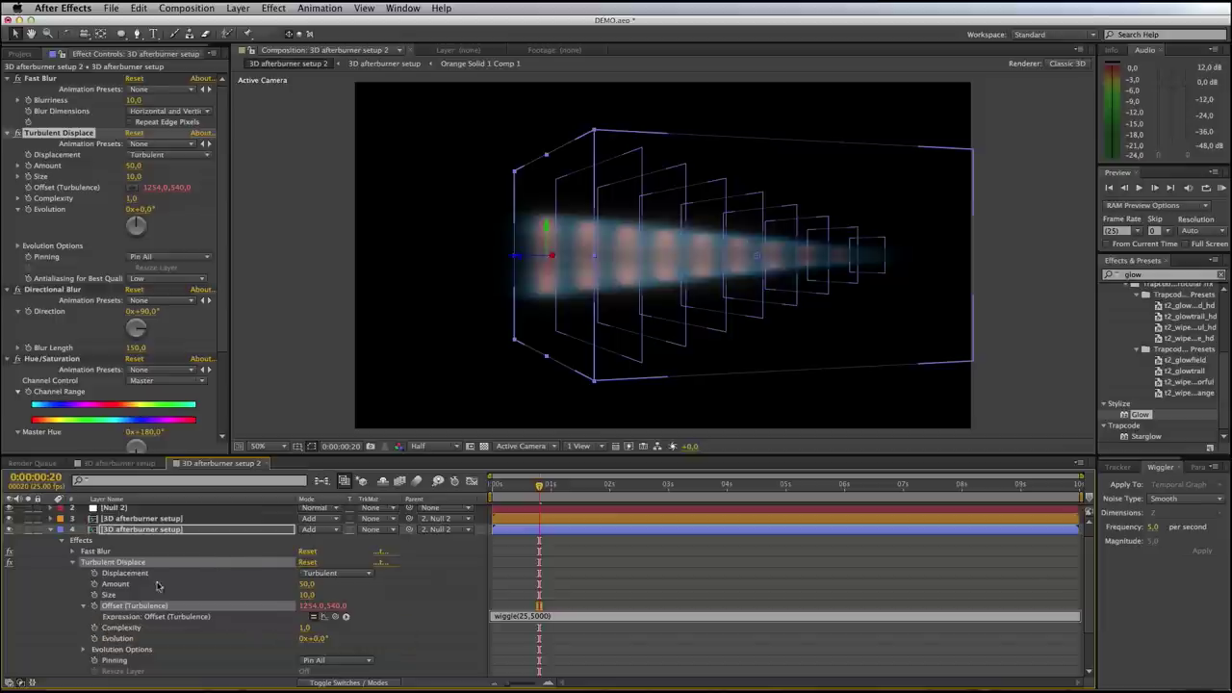
left_click(692, 575)
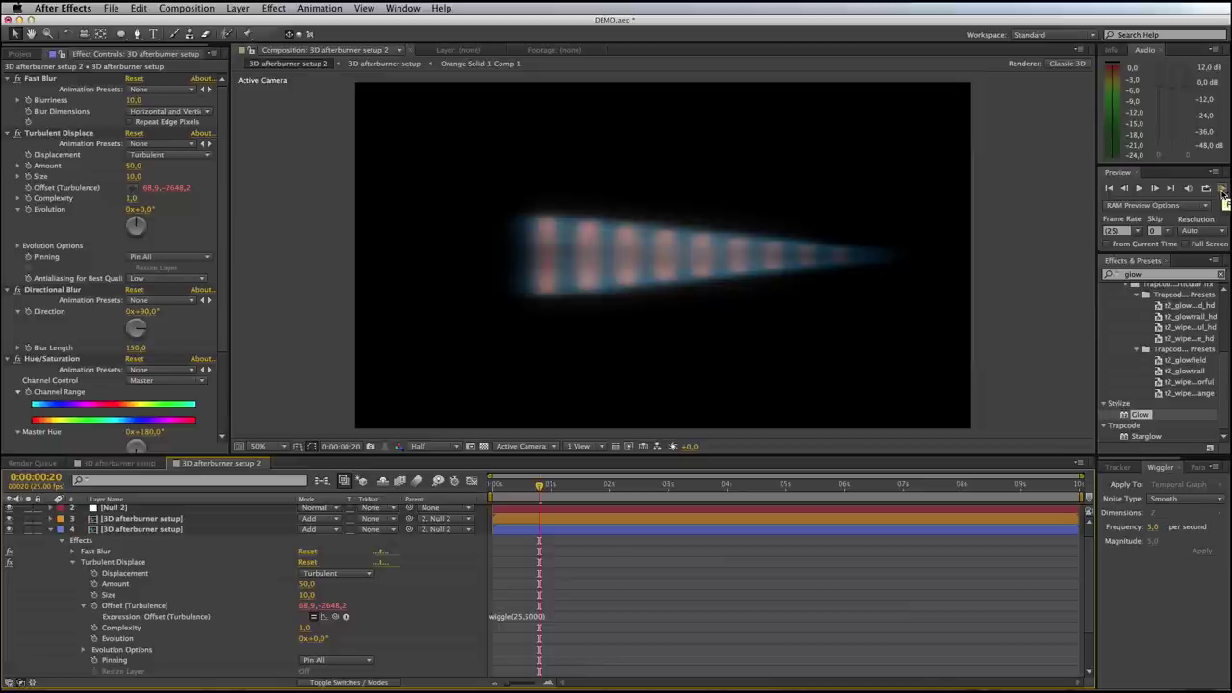
left_click(1222, 192)
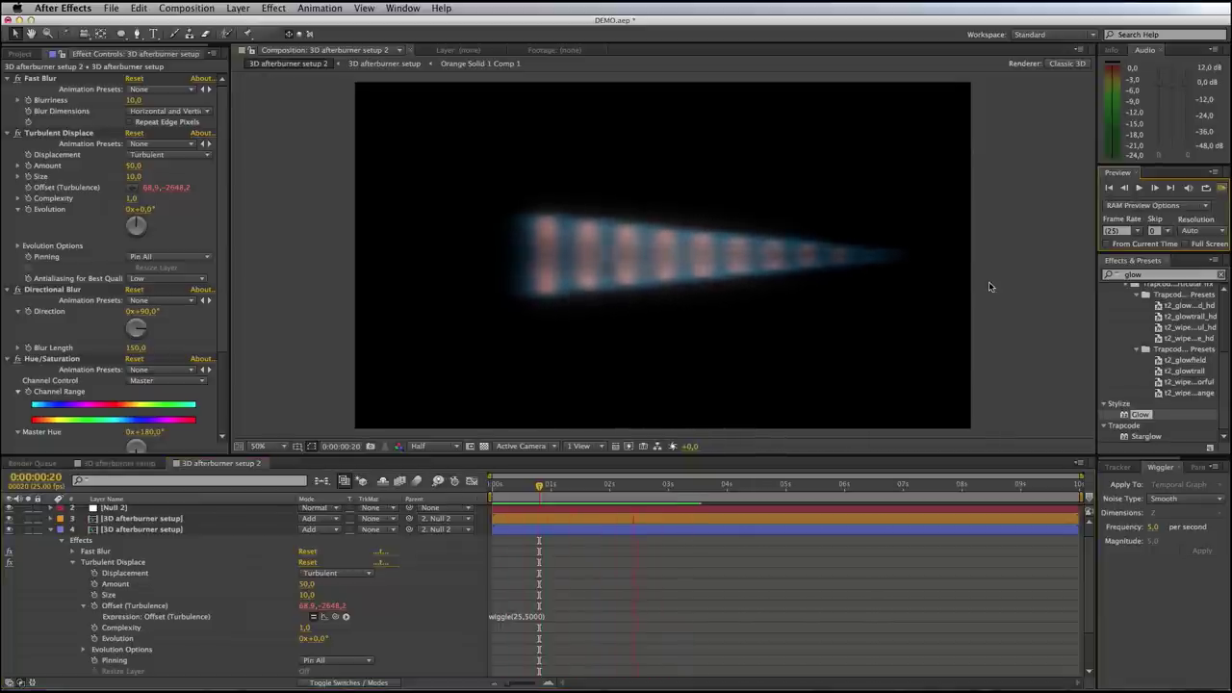
Stop the preview, collapse the lower afterburner layer's properties and slightly adjust the upper afterburner layer's Opacity
key("space")
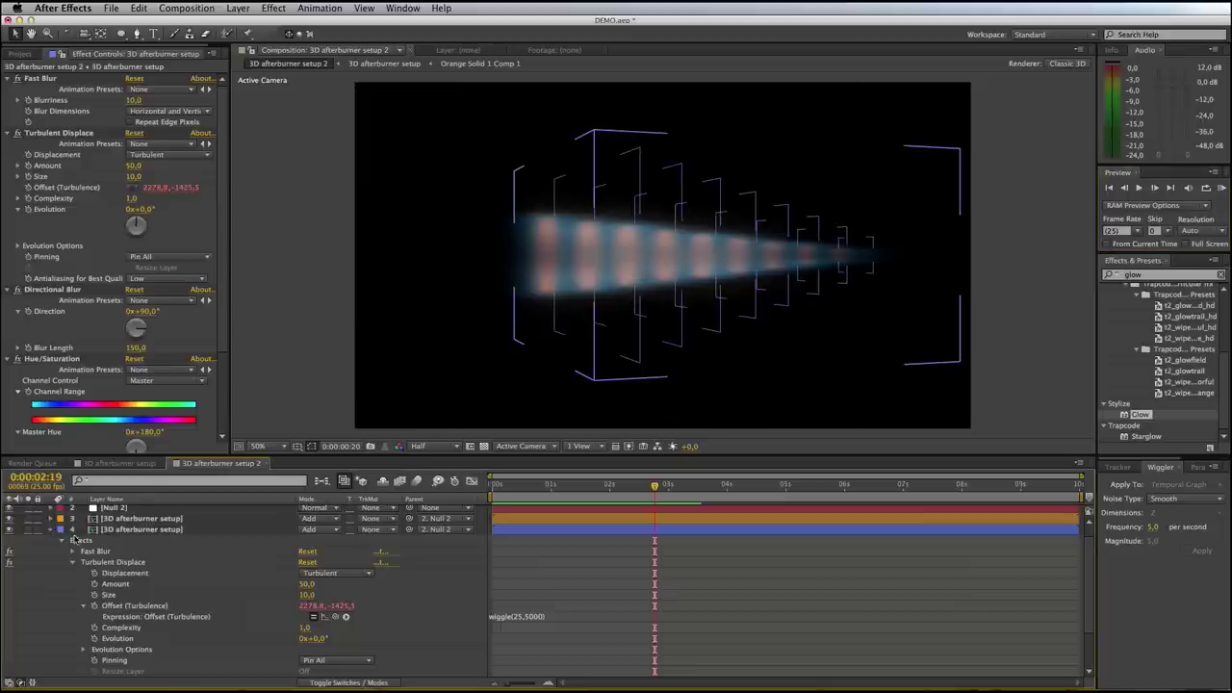
left_click(51, 529)
left_click(130, 532)
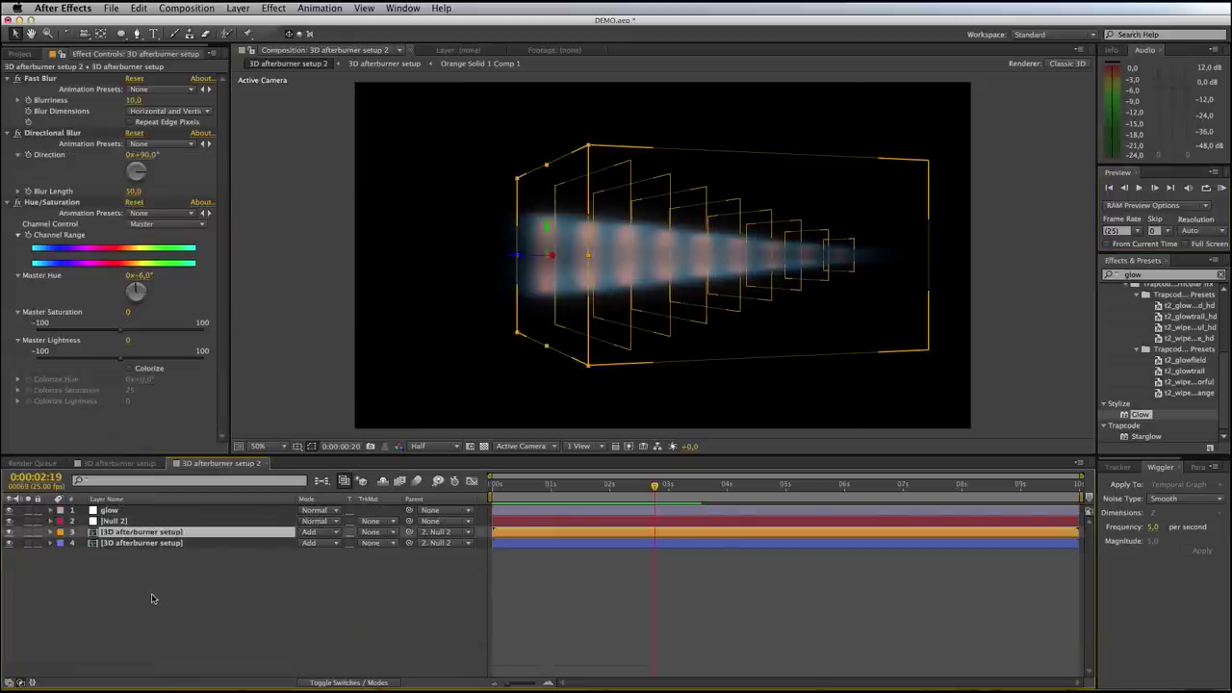
key("alt+shift+t")
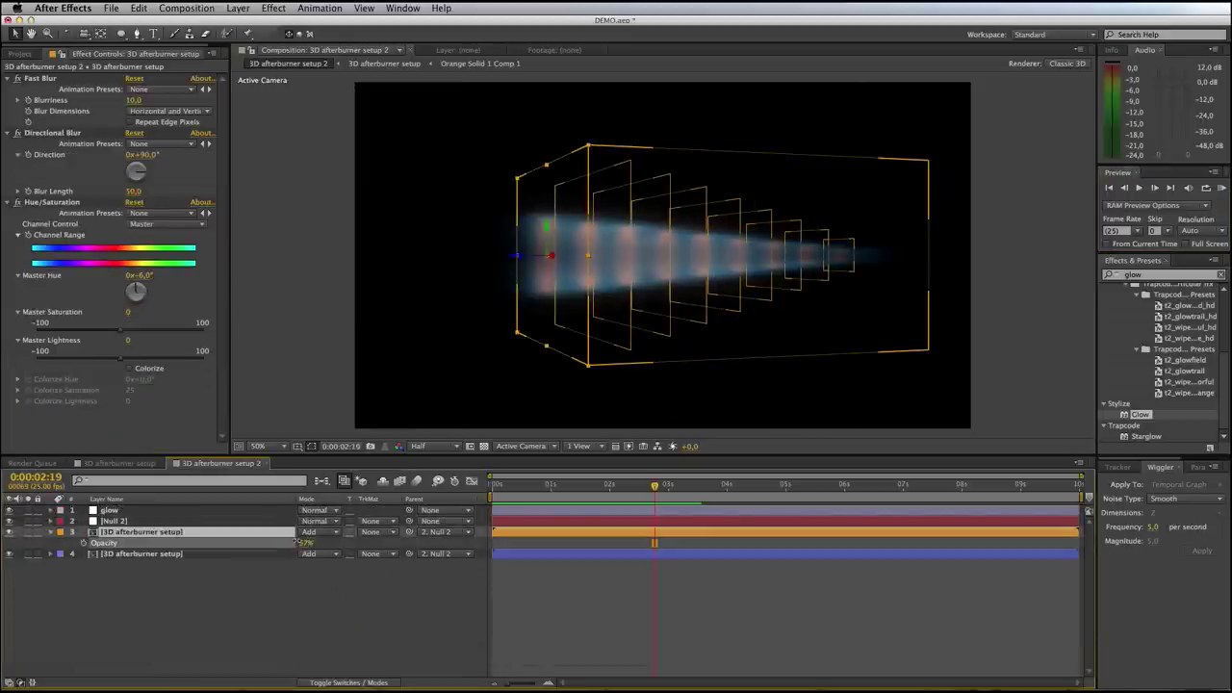
left_click_drag(295, 541, 292, 541)
left_click(265, 607)
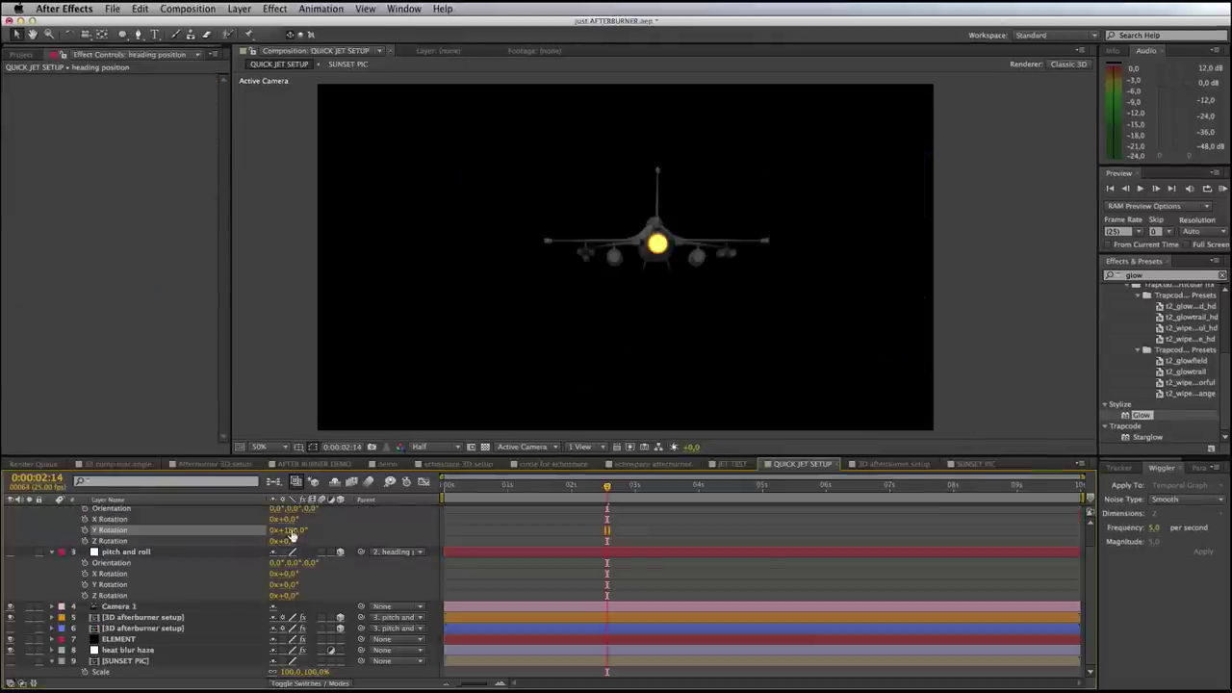
In QUICK JET SETUP, set the heading position null's Y Rotation to 274° and switch on both afterburner layers with their effects
left_click_drag(294, 535, 321, 531)
left_click(10, 627)
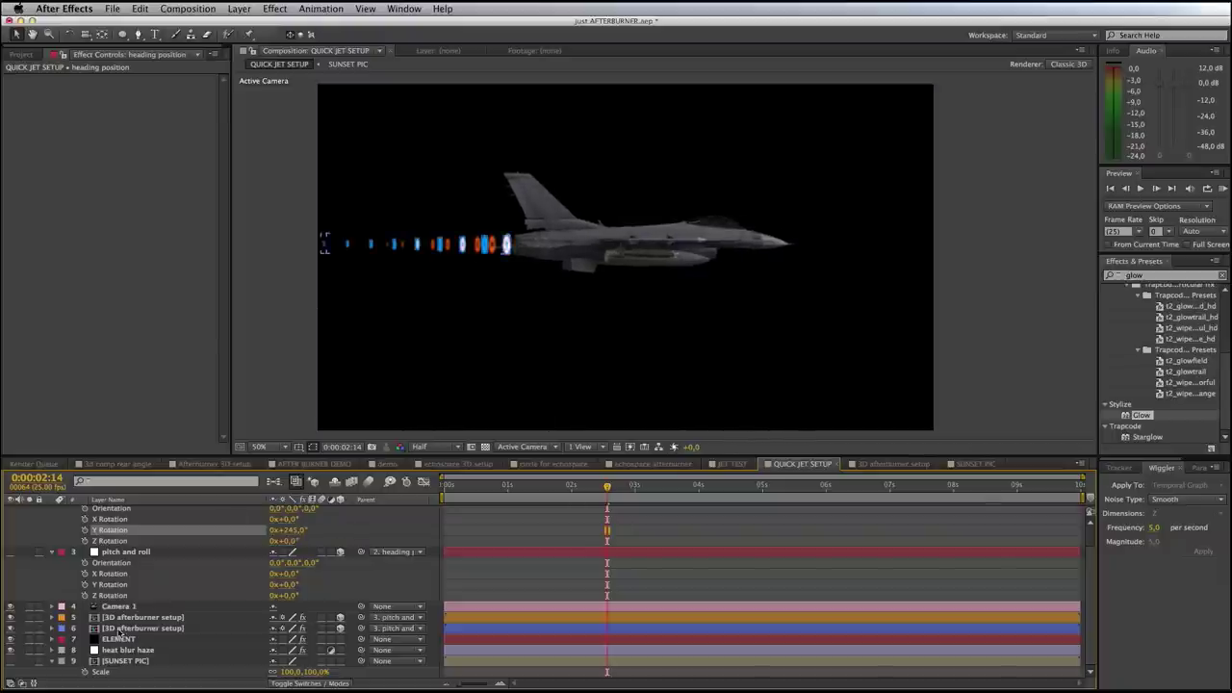
left_click(120, 627)
left_click(121, 618)
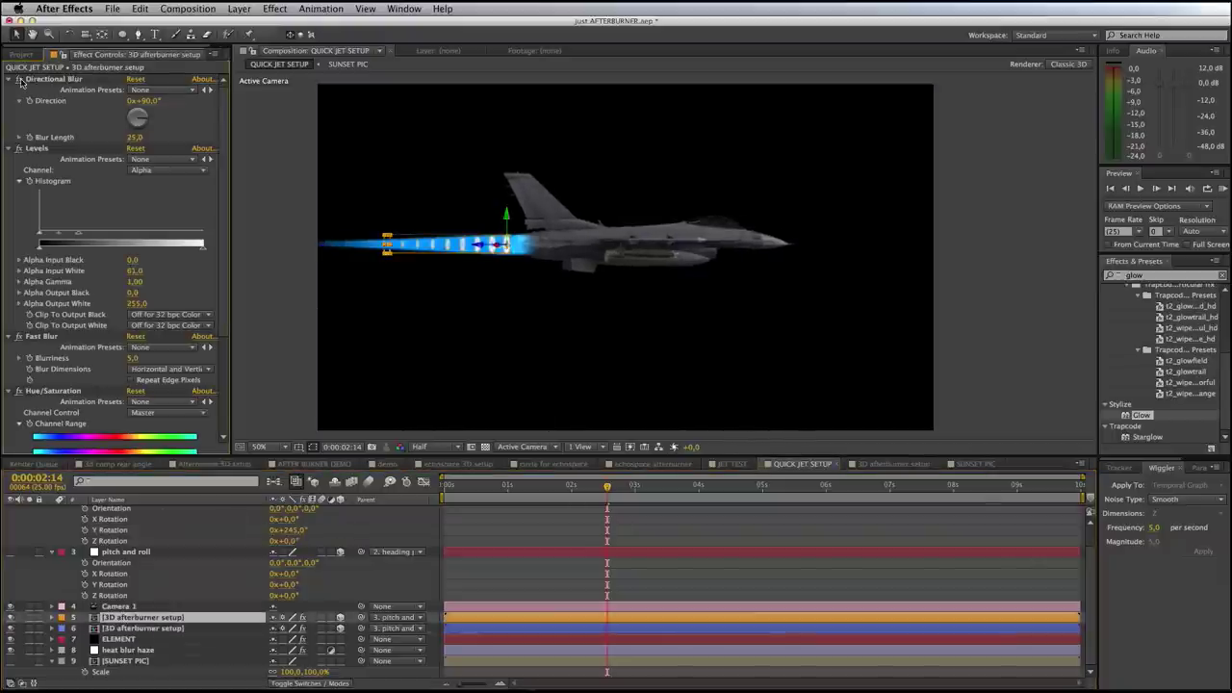
left_click_drag(295, 530, 309, 530)
Move the ELEMENT layer above both afterburner layers and turn on visibility for SUNSET PIC and Light 1
left_click_drag(121, 639, 123, 620)
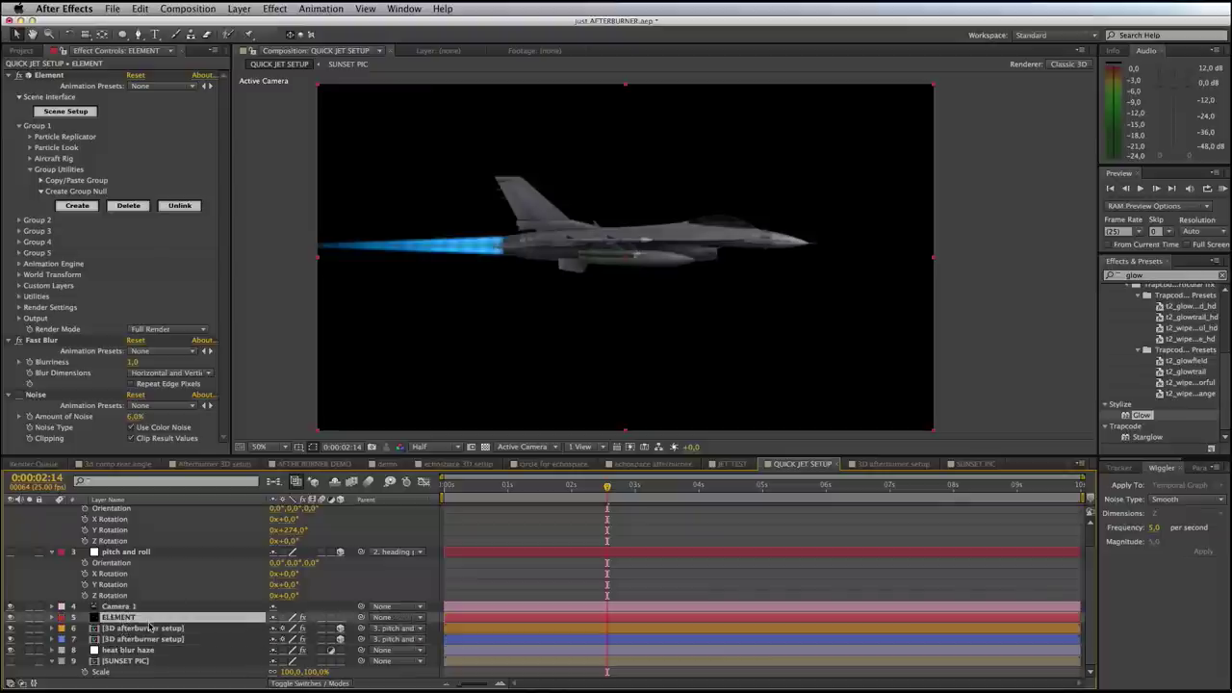
left_click(9, 660)
scroll(12, 578, "up", 2)
left_click(10, 510)
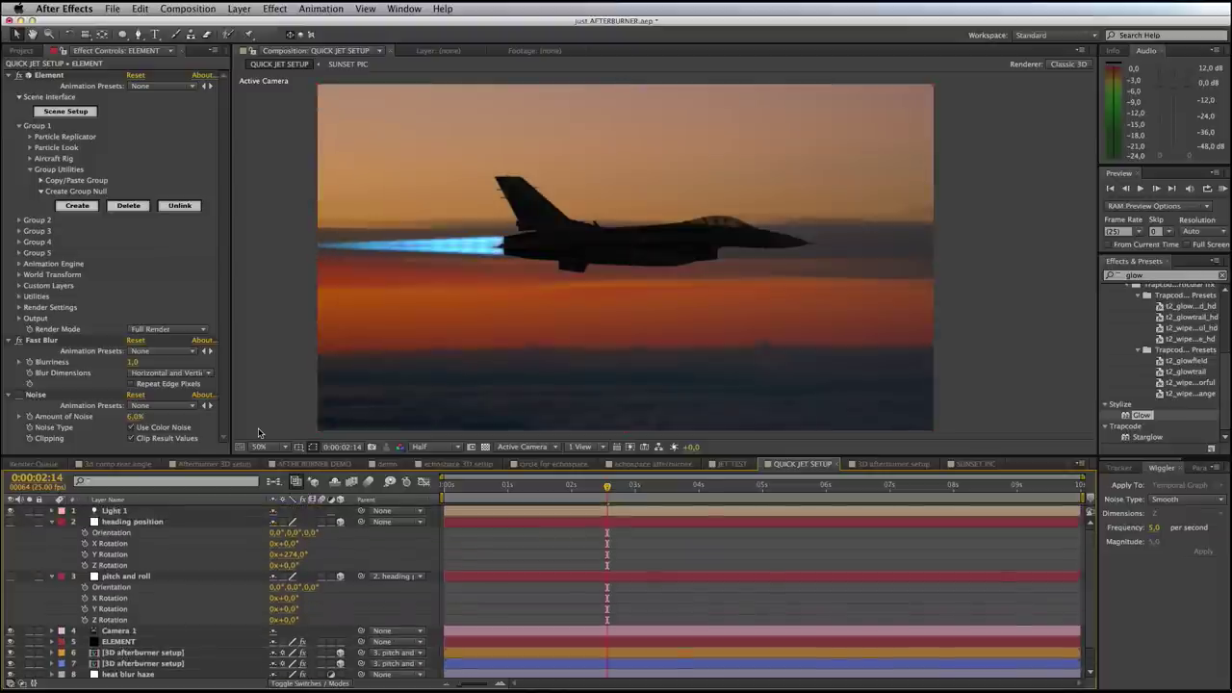